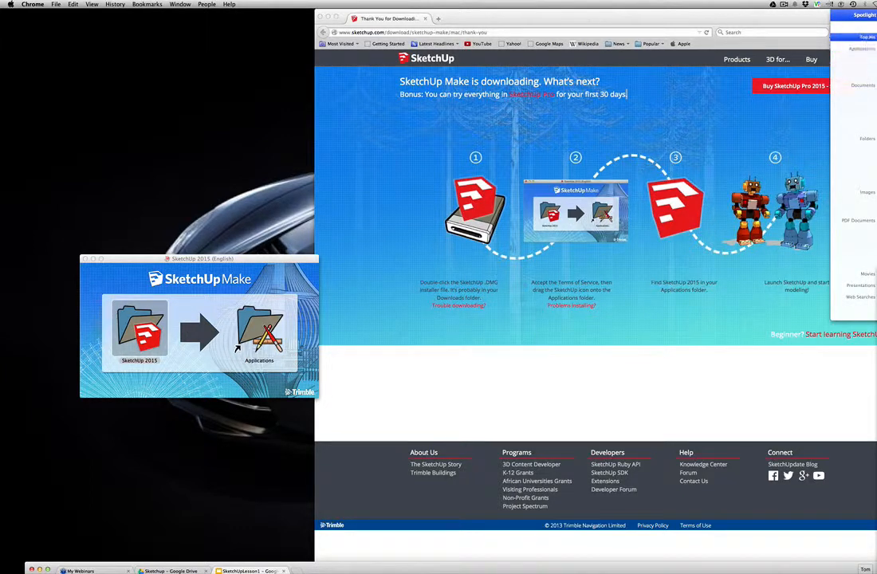
- Launch SketchUp with the 3D Printing - Millimeters template, and quit the program again
key("Return")
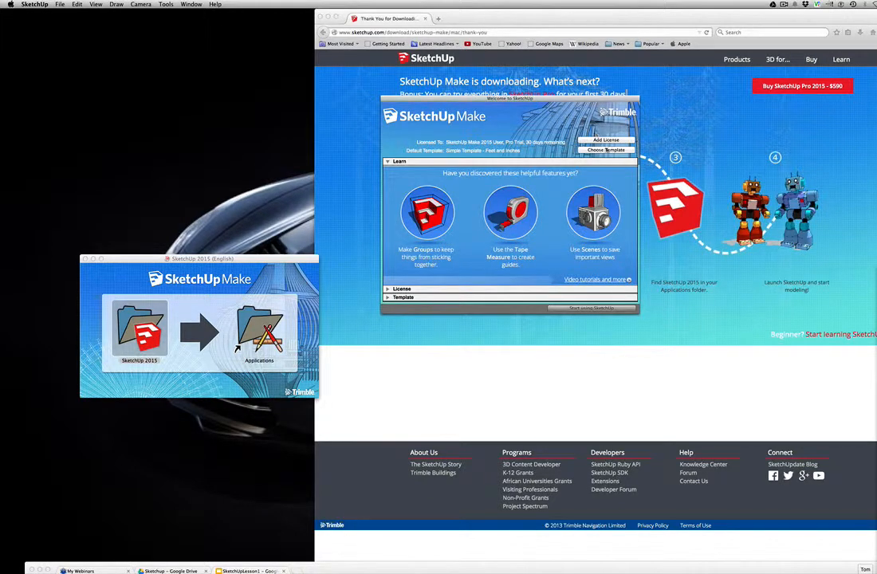
left_click(607, 149)
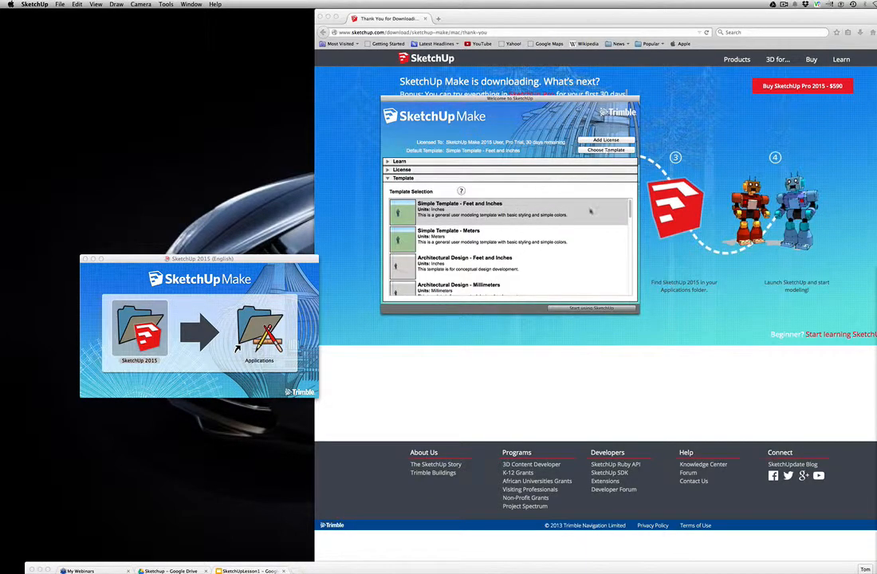
scroll(511, 247, "down", 10)
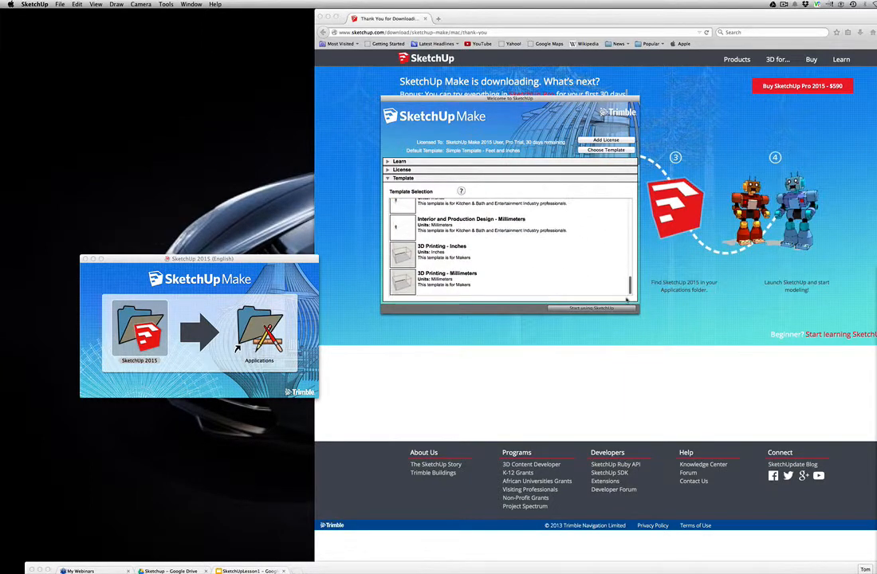
left_click(435, 282)
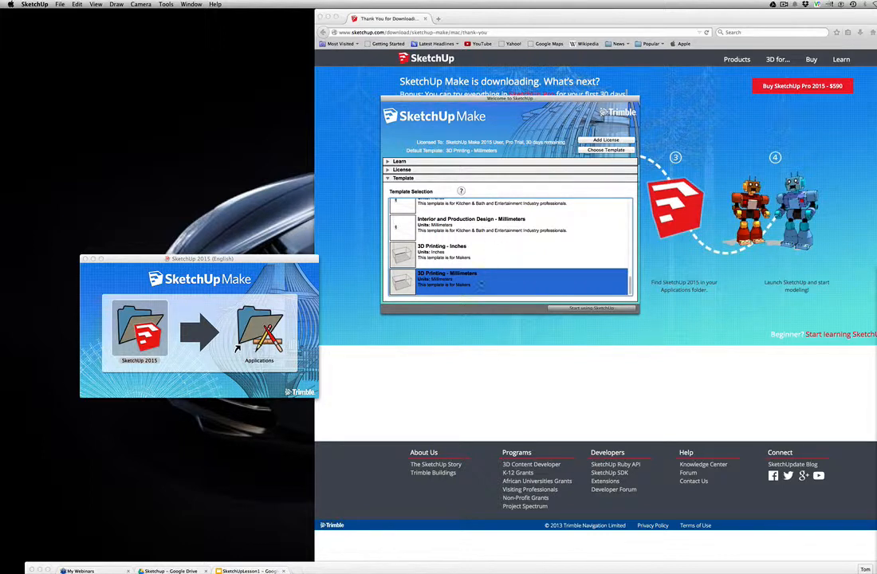
left_click(590, 309)
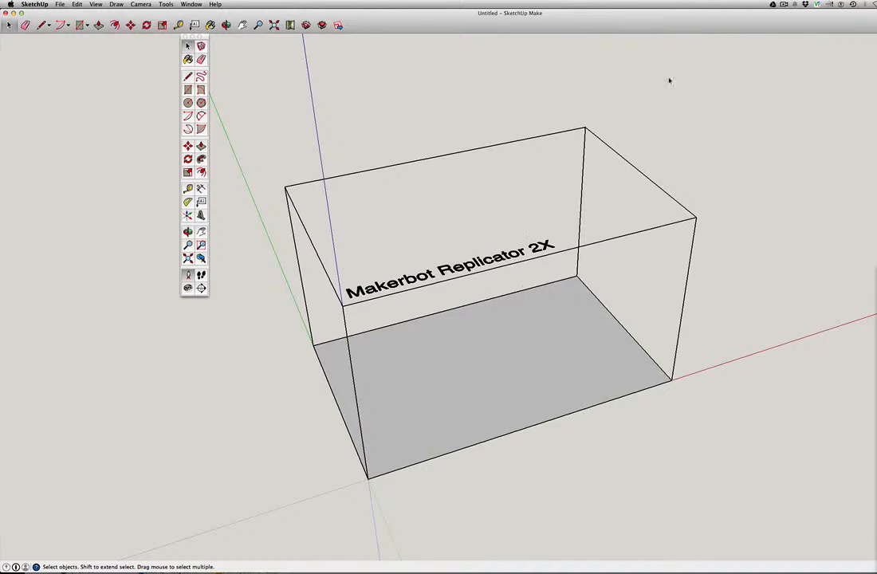
left_click(35, 5)
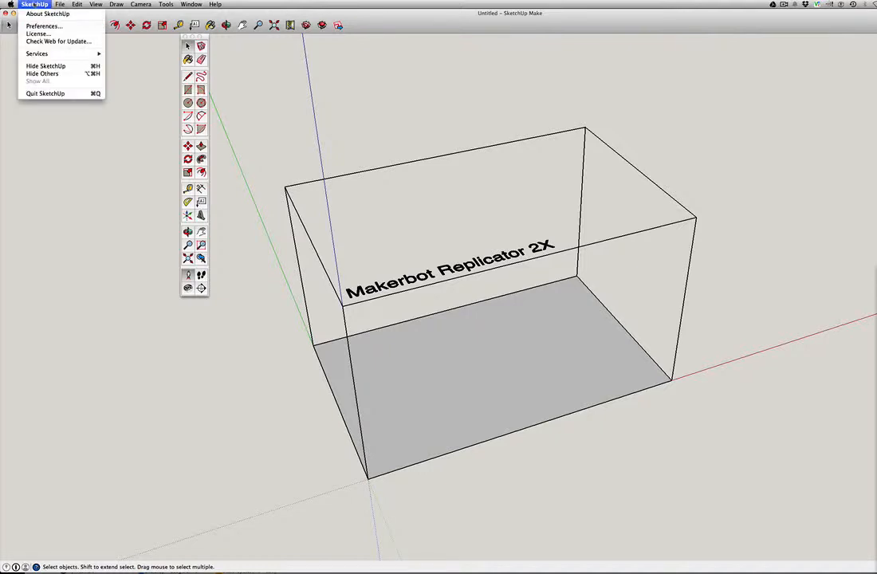
left_click(51, 94)
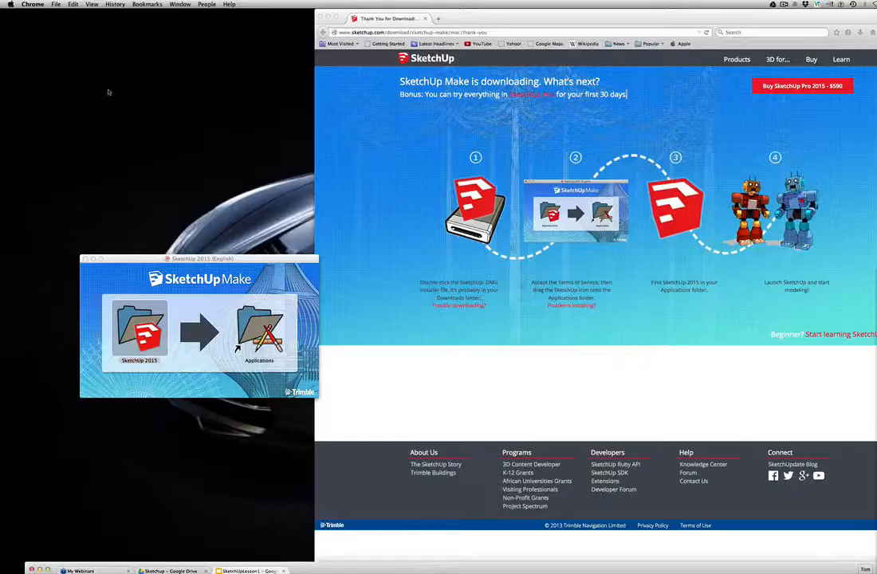
- Relaunch SketchUp and start a model from the Architectural Design - Millimeters template
key("super+space")
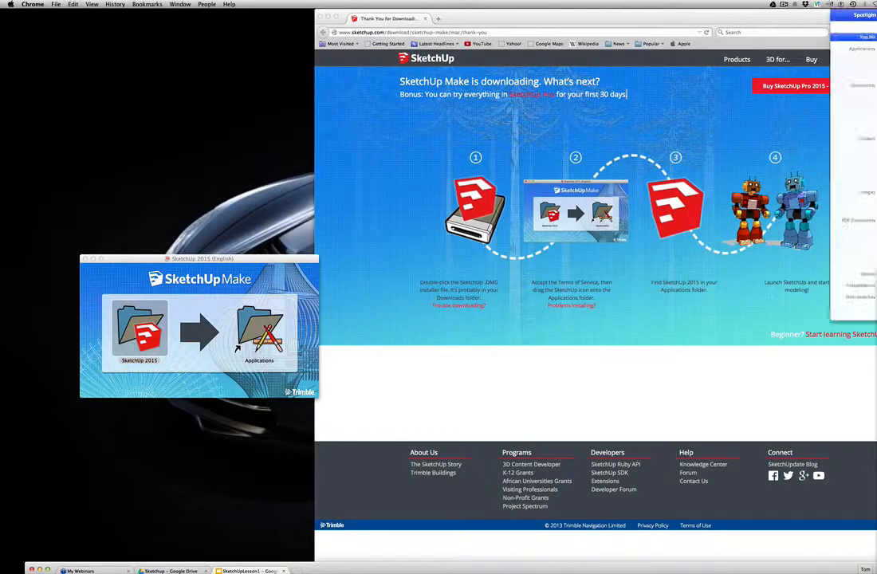
key("Return")
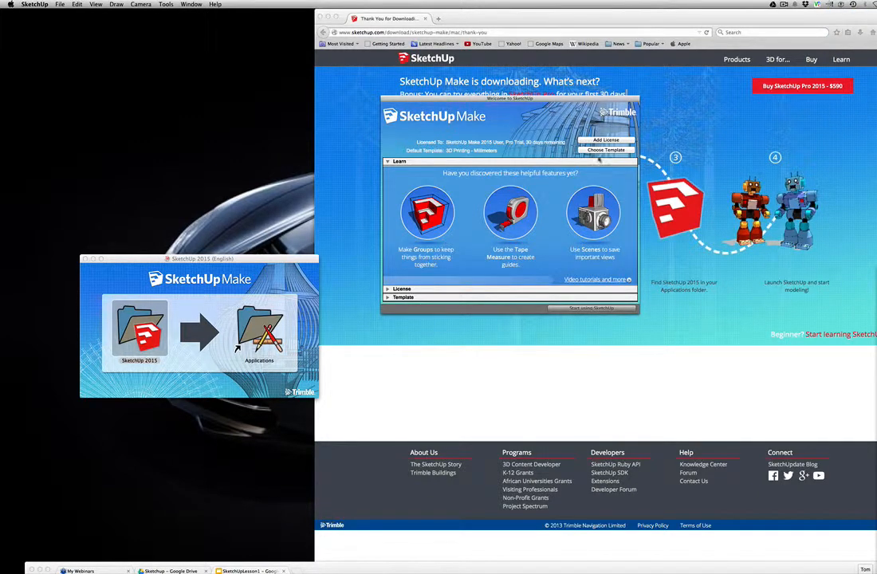
left_click(607, 150)
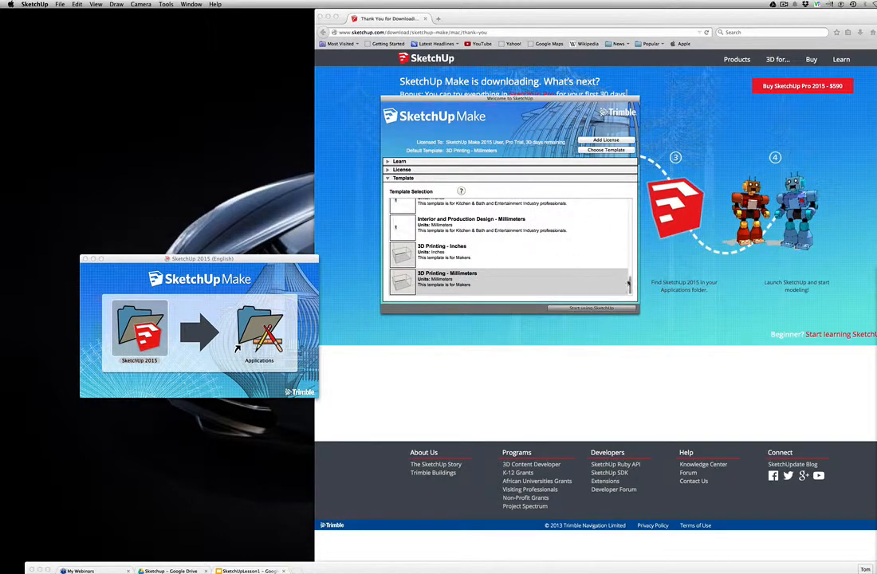
left_click_drag(629, 284, 623, 213)
left_click(469, 251)
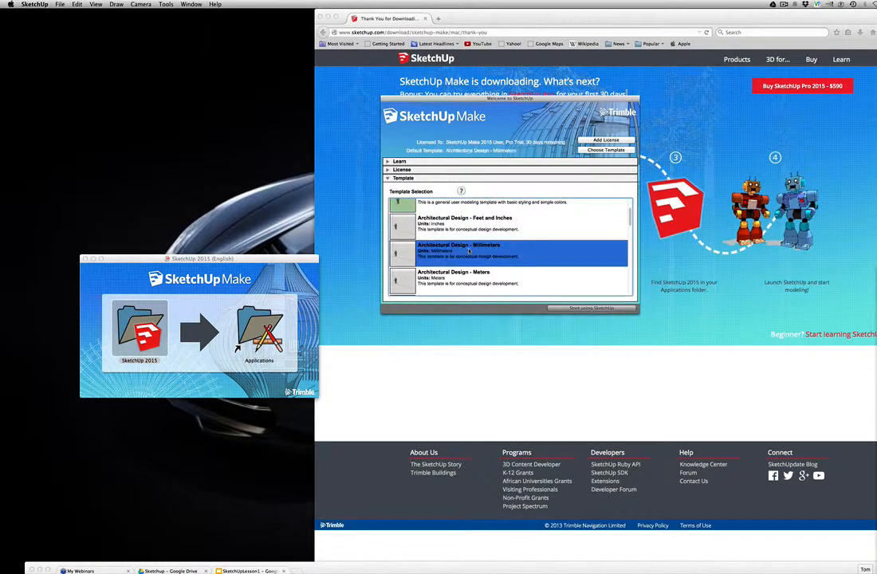
left_click(582, 309)
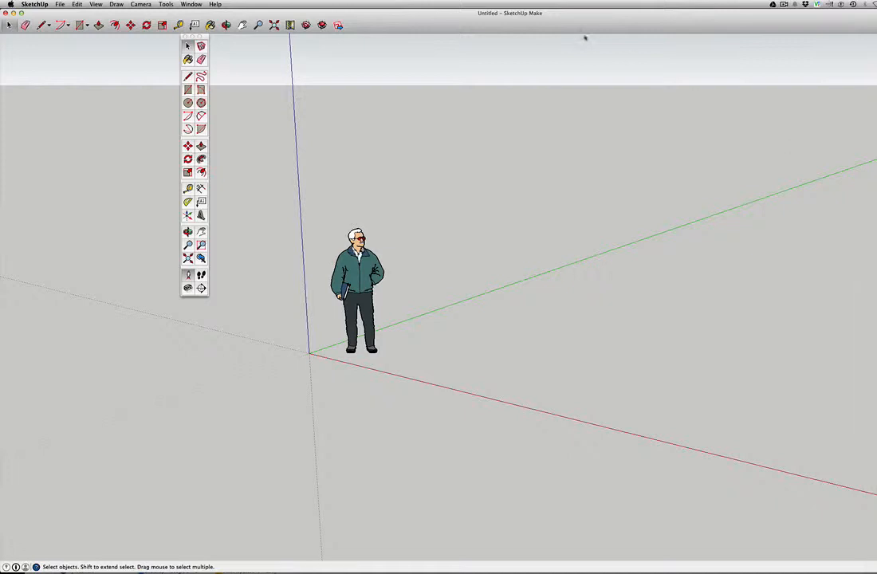
mouse_move(551, 22)
left_mouse_down()
mouse_move(571, 178)
mouse_move(526, 61)
mouse_move(588, 12)
mouse_move(569, 13)
left_mouse_up()
scroll(528, 69, "up", 5)
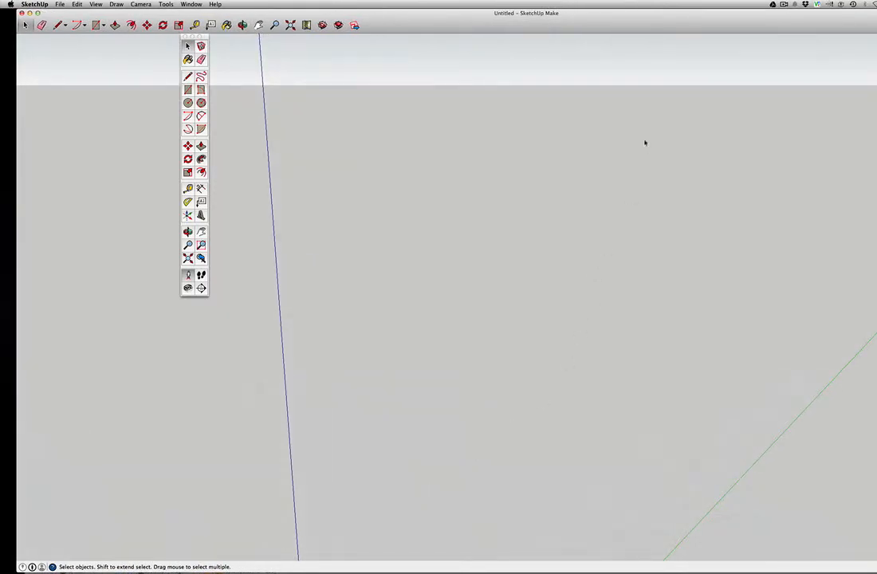
scroll(622, 193, "up", 3)
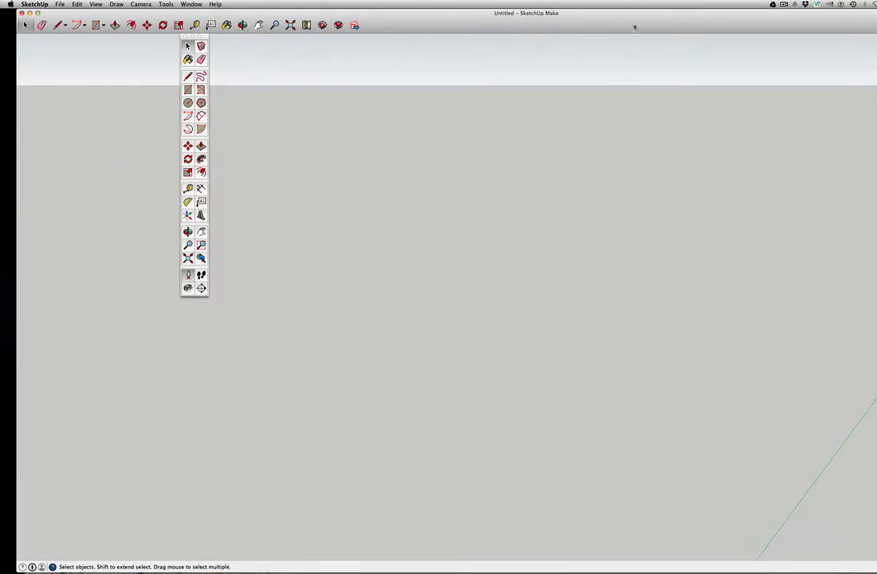
mouse_move(635, 27)
left_mouse_down()
mouse_move(689, 192)
mouse_move(617, 18)
mouse_move(524, 3)
mouse_move(645, 5)
left_mouse_up()
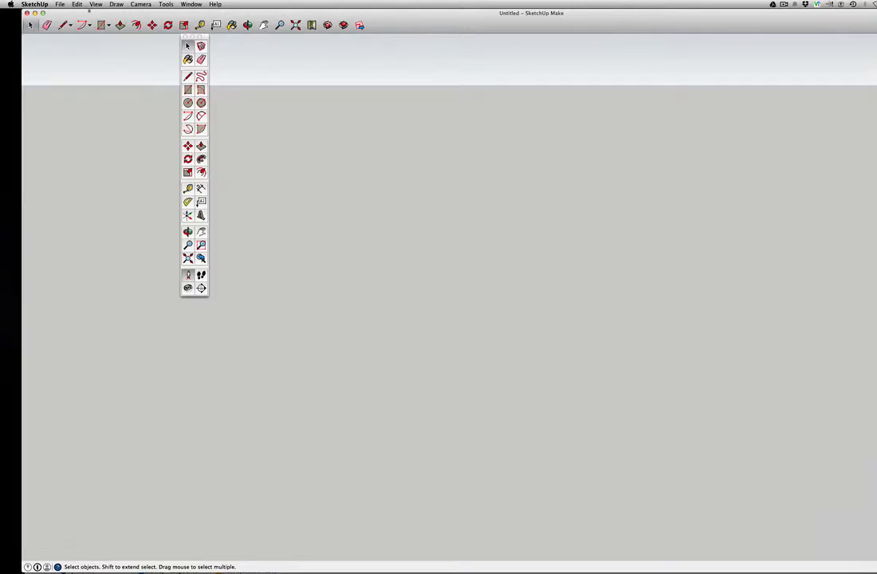
mouse_move(91, 10)
left_mouse_down()
mouse_move(112, 10)
mouse_move(81, 4)
mouse_move(111, 5)
mouse_move(100, 7)
left_mouse_up()
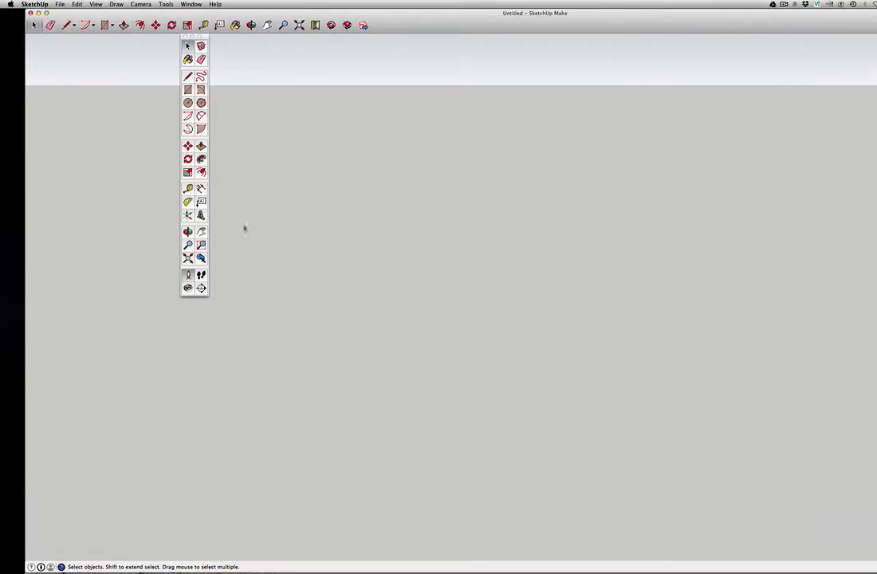
- Create a new blank model with the standing figure at the origin in view
left_click(62, 5)
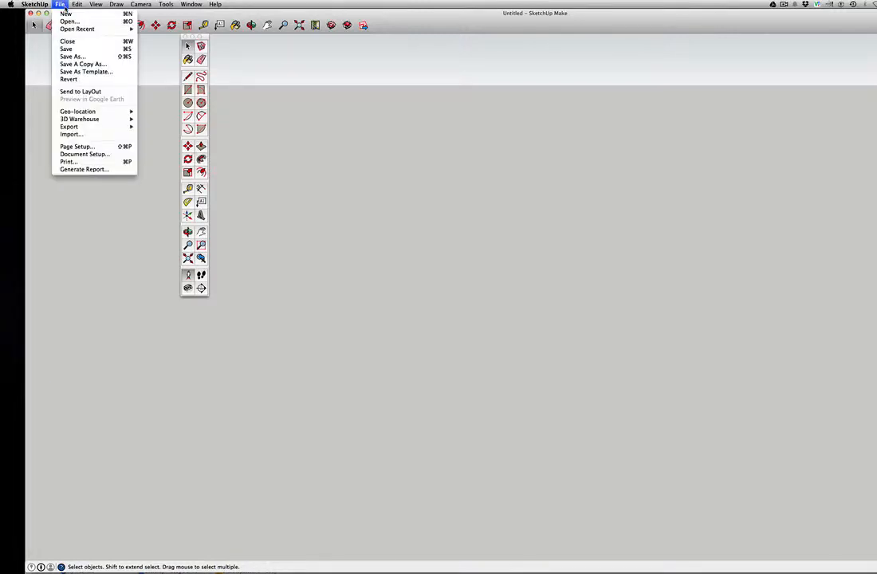
left_click(186, 70)
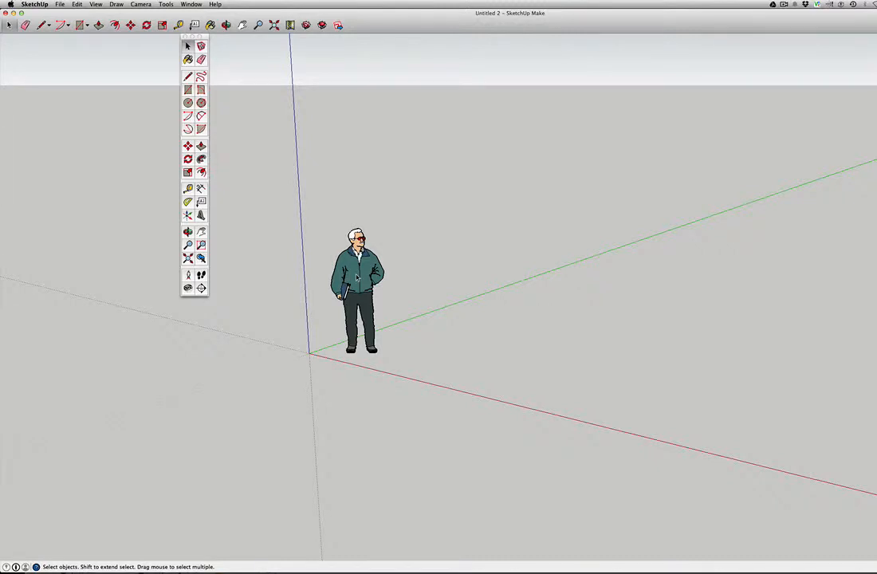
scroll(316, 153, "down", 1)
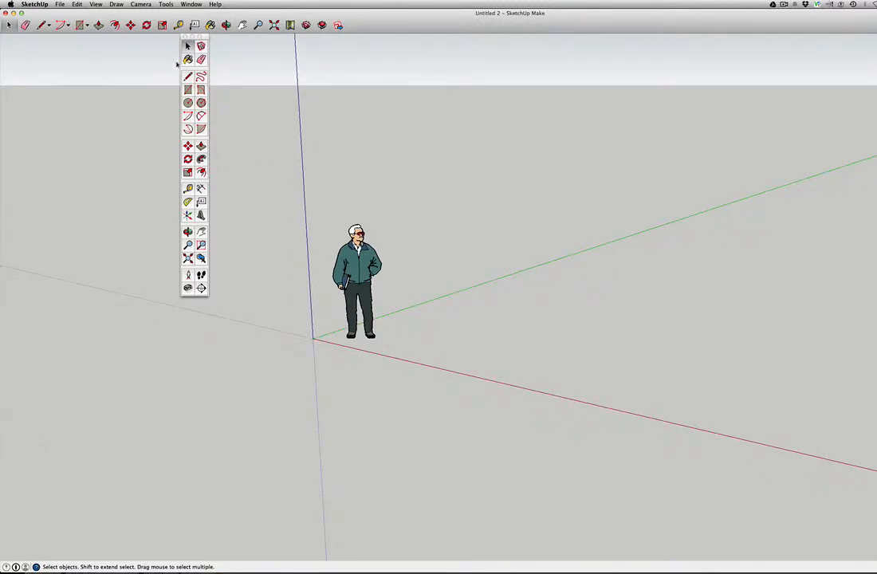
scroll(185, 46, "down", 1)
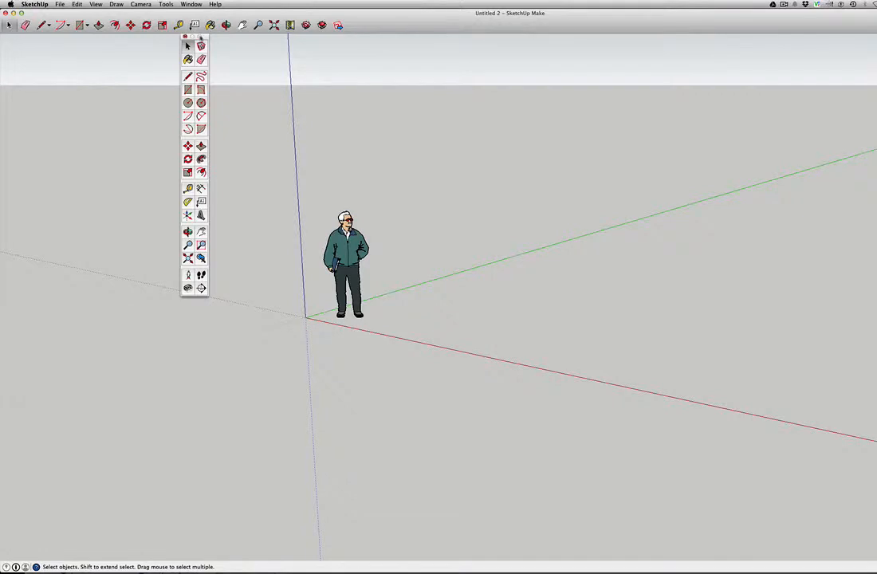
- Check that the Large Tool Set palette is enabled, and move it clear of the figure to the drawing area's edge
left_click_drag(200, 37, 120, 39)
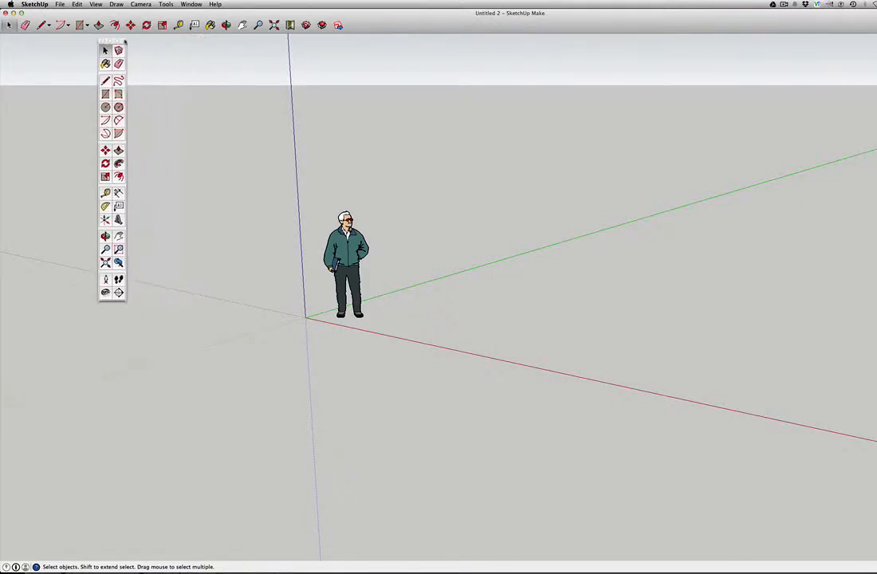
left_click(95, 4)
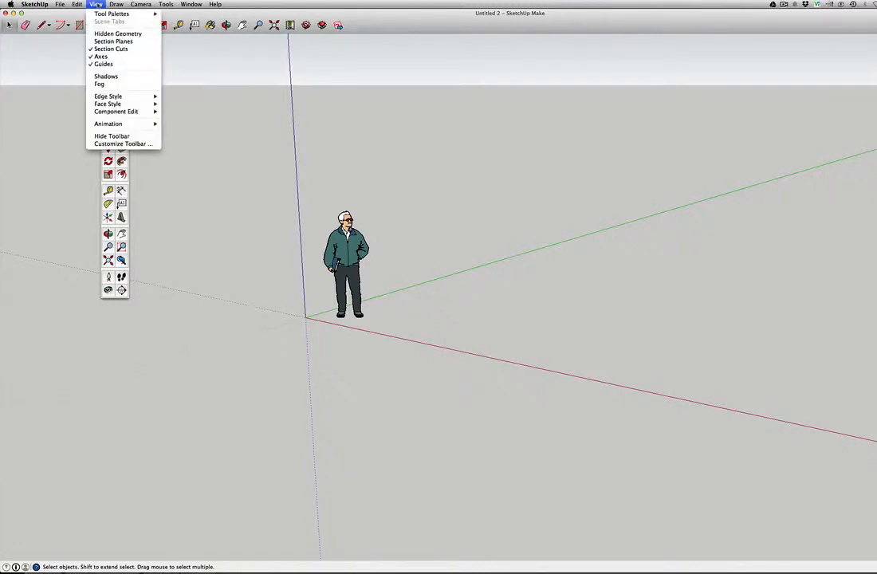
mouse_move(119, 13)
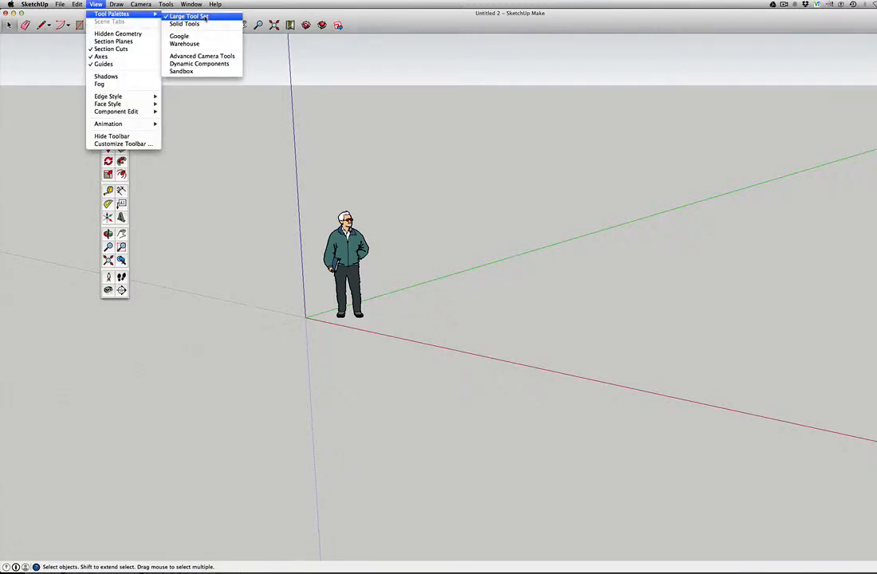
left_click(201, 117)
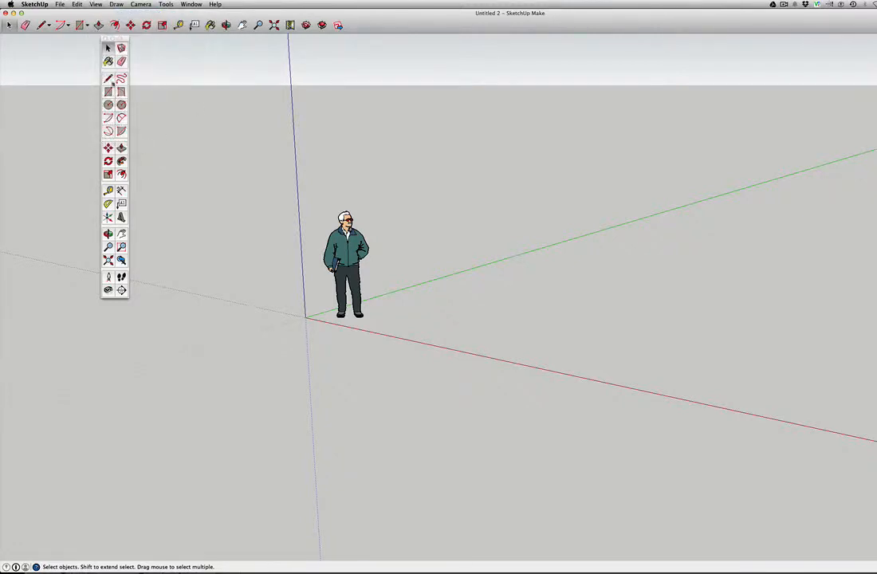
left_click_drag(106, 35, 34, 36)
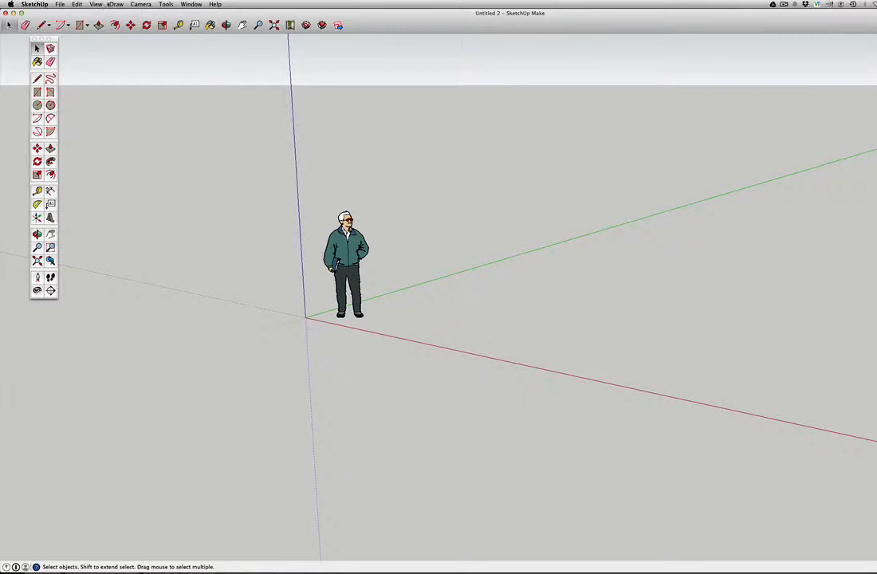
- Open the Instructor window and move it aside to free the drawing area
left_click(192, 4)
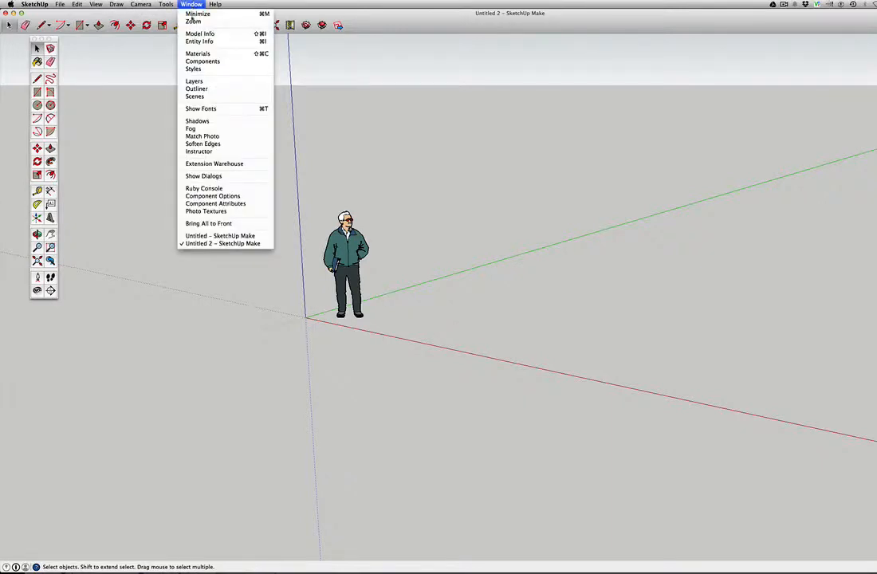
left_click(208, 152)
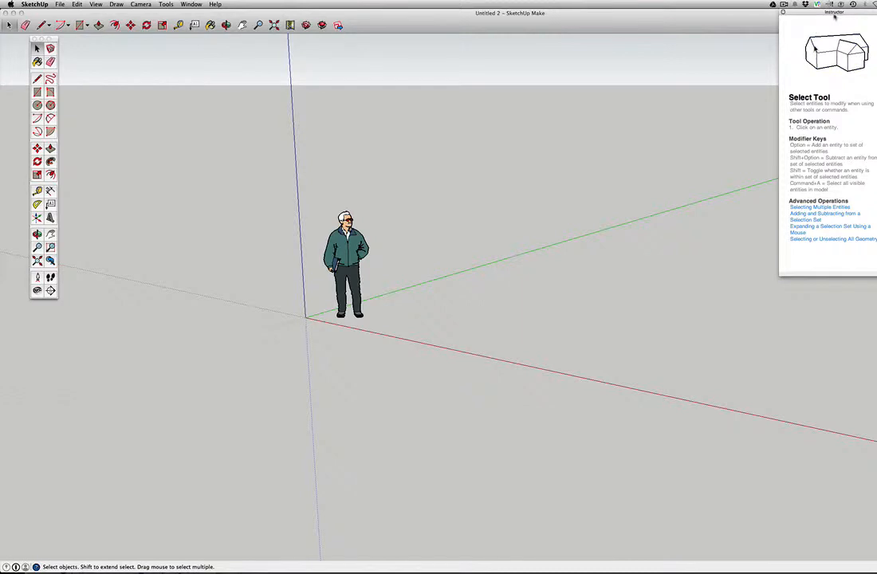
left_click_drag(834, 16, 864, 18)
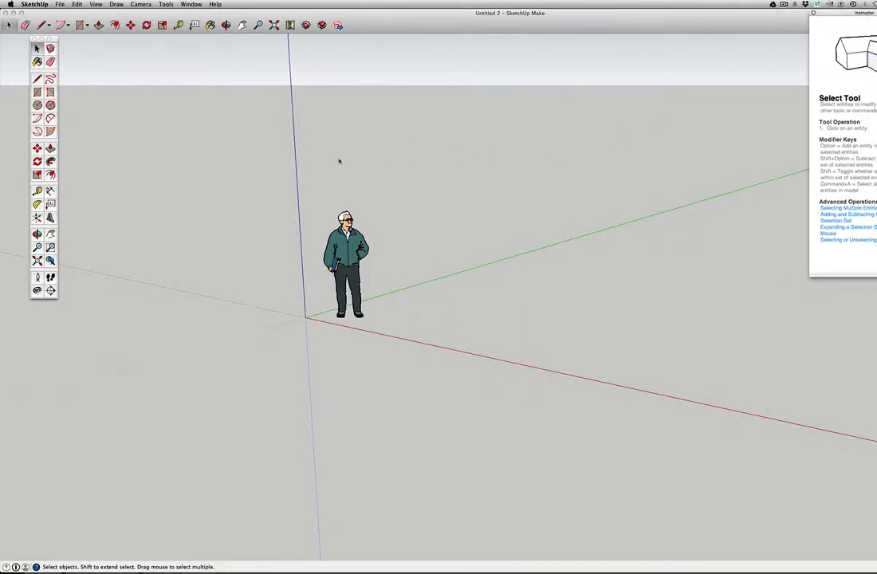
- Draw a single free-standing vertical line beside the figure, parallel to the blue axis, with the Line tool
key("l")
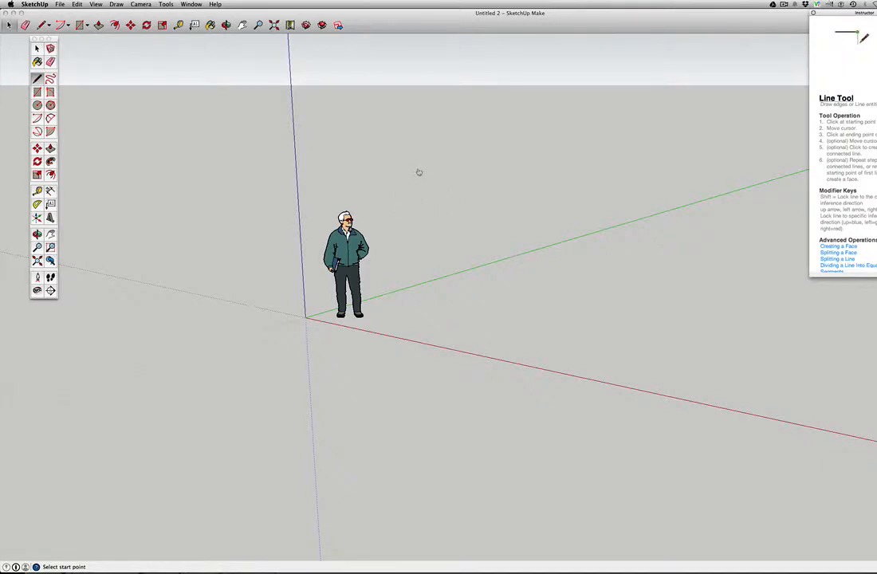
left_click(421, 72)
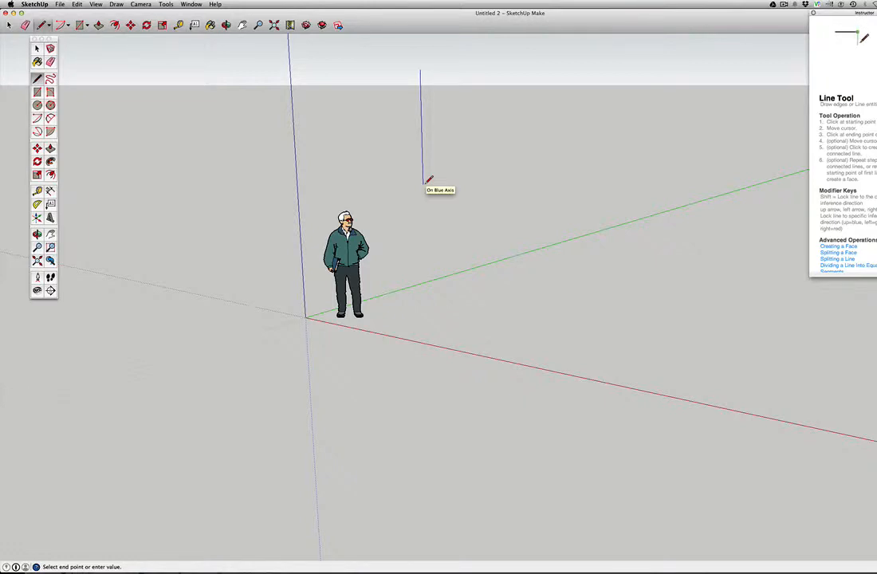
left_click(423, 183)
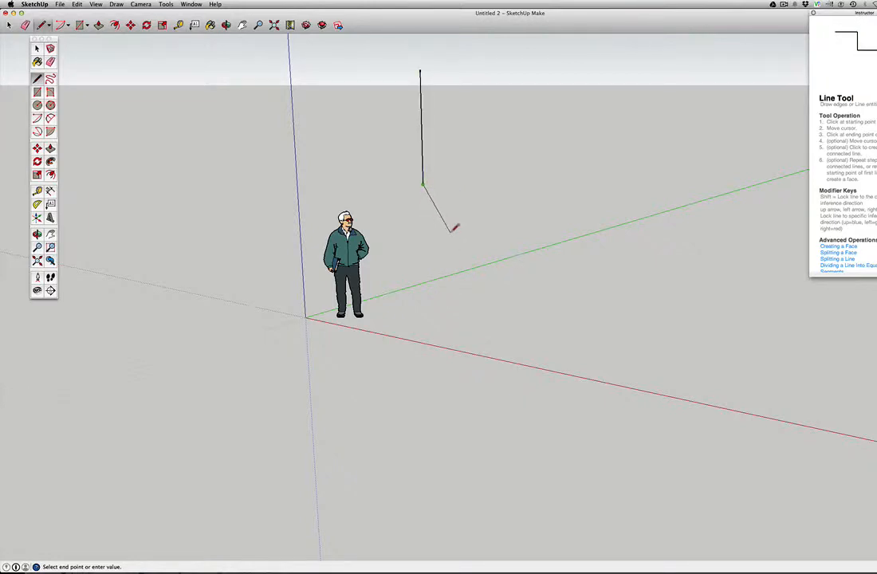
key("Escape")
- Draw two short separate lines near the figure, one parallel to the red axis and one parallel to the green axis
left_click(450, 319)
key("Escape")
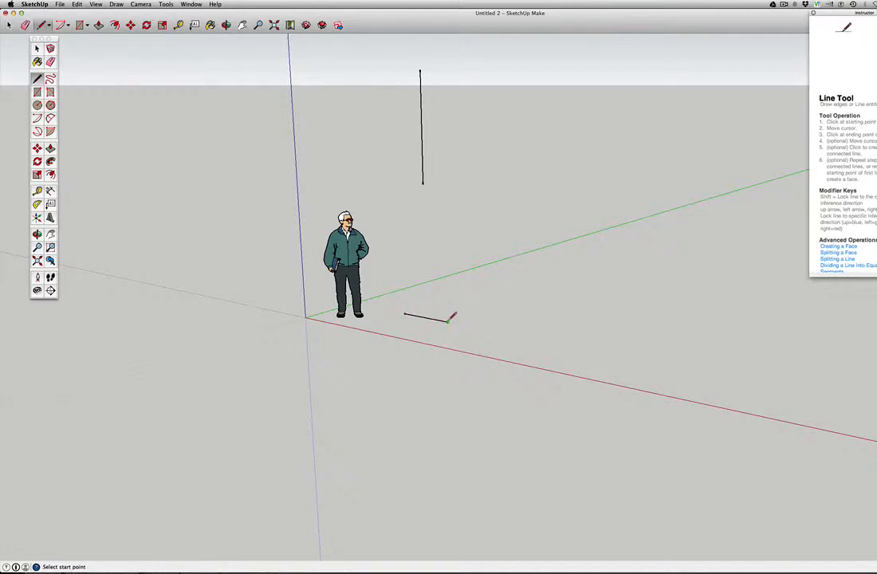
left_click(426, 260)
left_click(468, 250)
key("Escape")
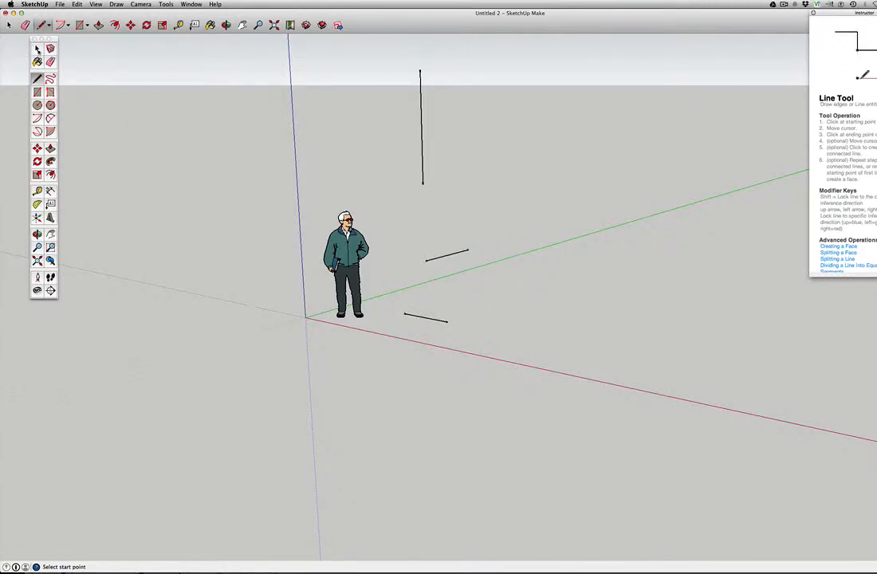
- Orbit around the model to examine the three axis-parallel lines from above and from the front
left_click(36, 48)
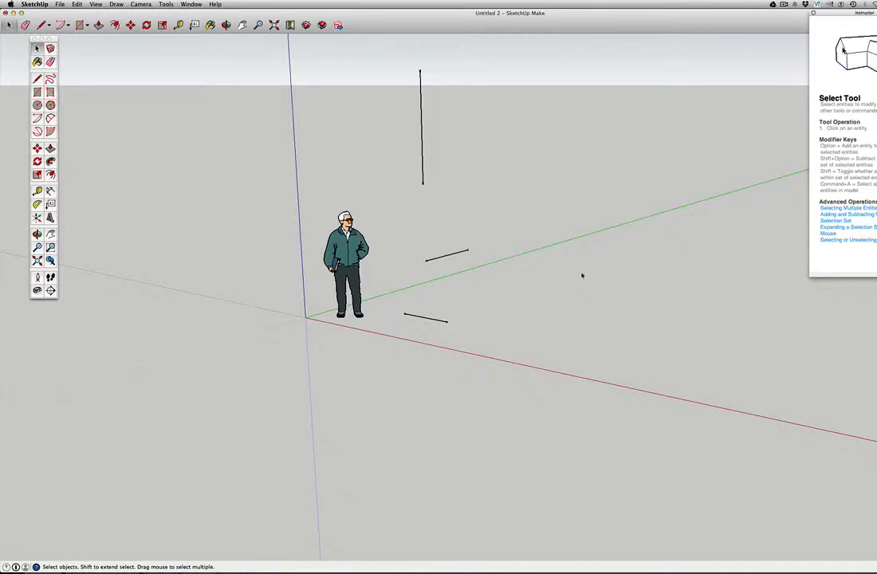
key("l")
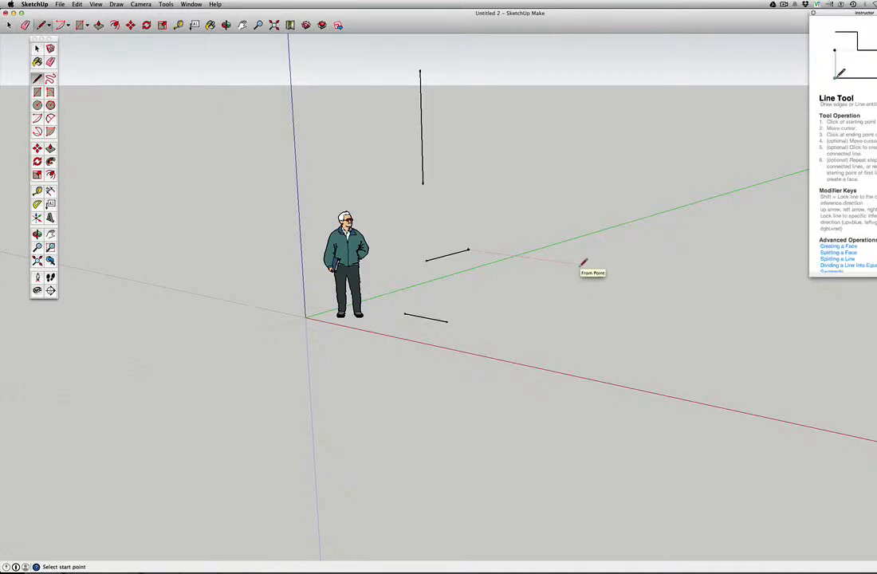
key("space")
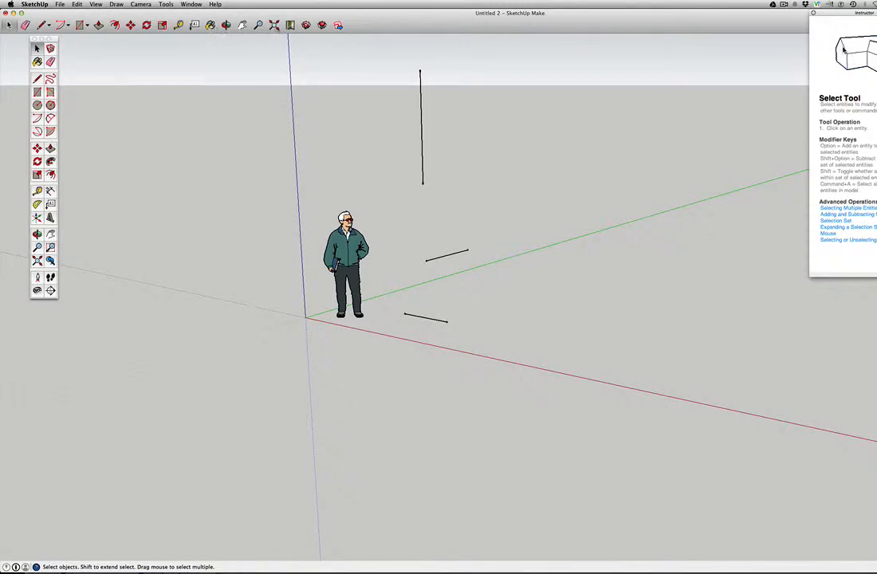
key("o")
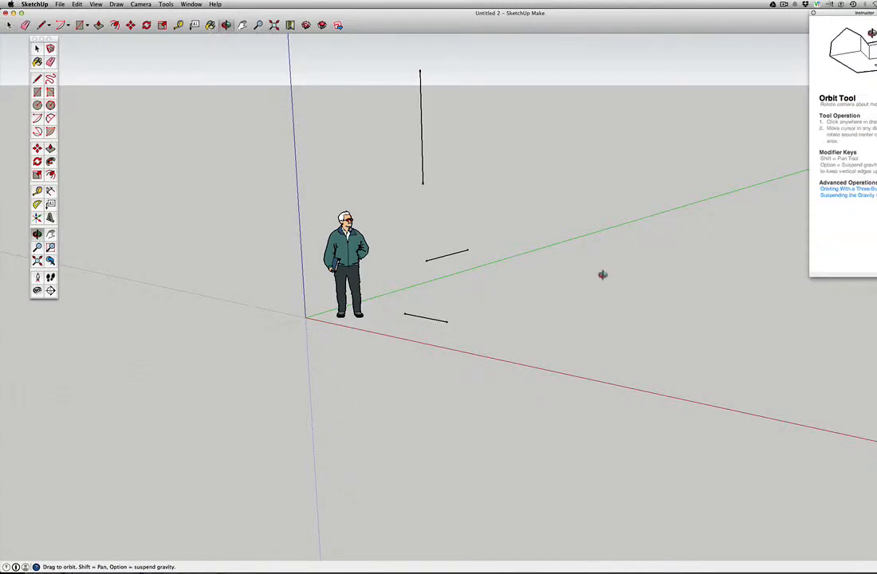
left_click_drag(602, 274, 667, 476)
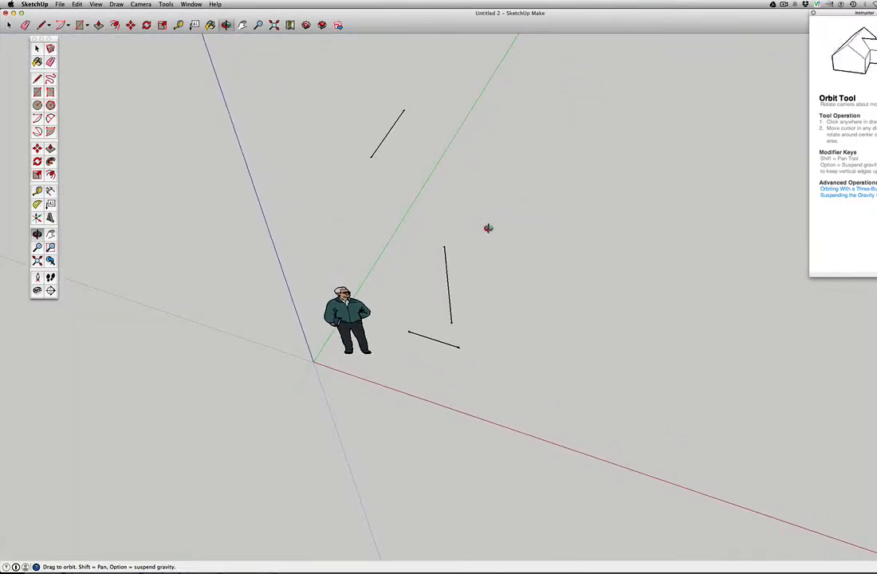
left_click_drag(490, 229, 598, 433)
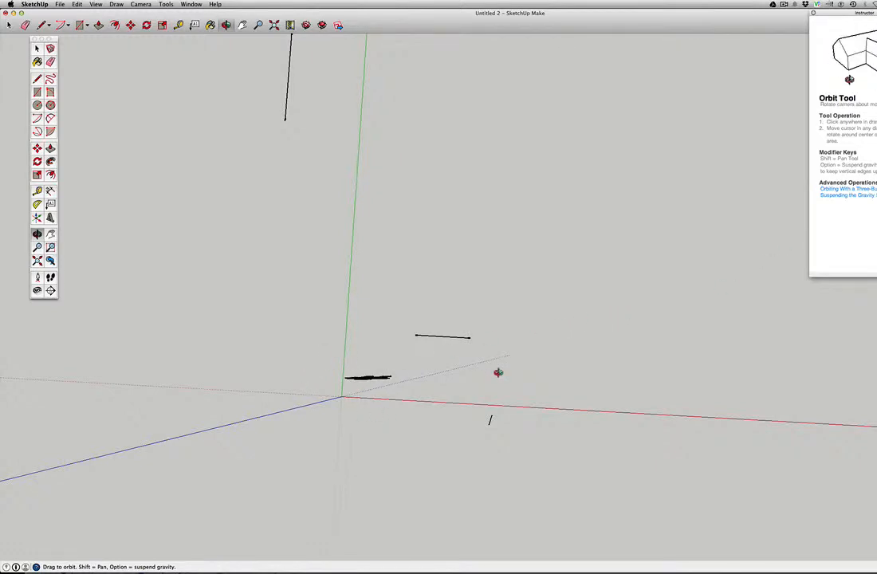
left_click_drag(497, 373, 554, 92)
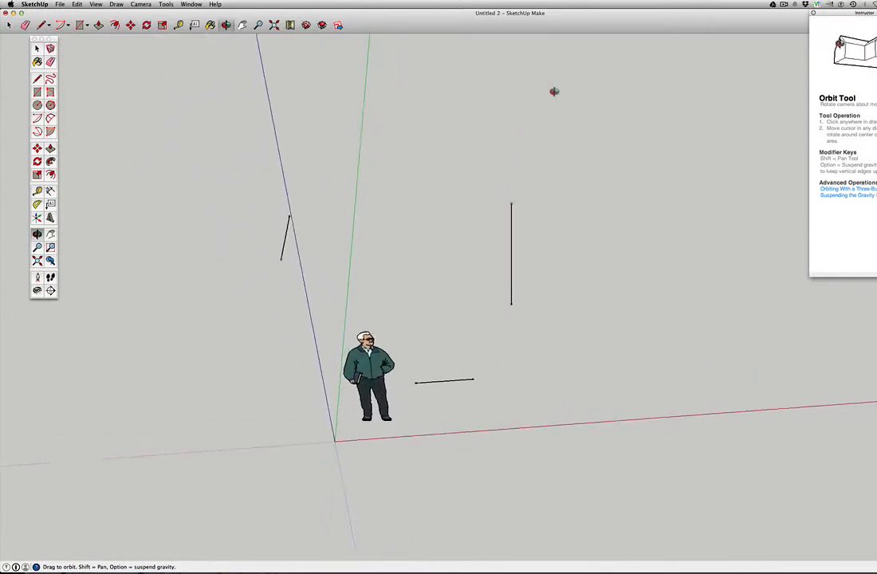
left_click_drag(538, 388, 553, 257)
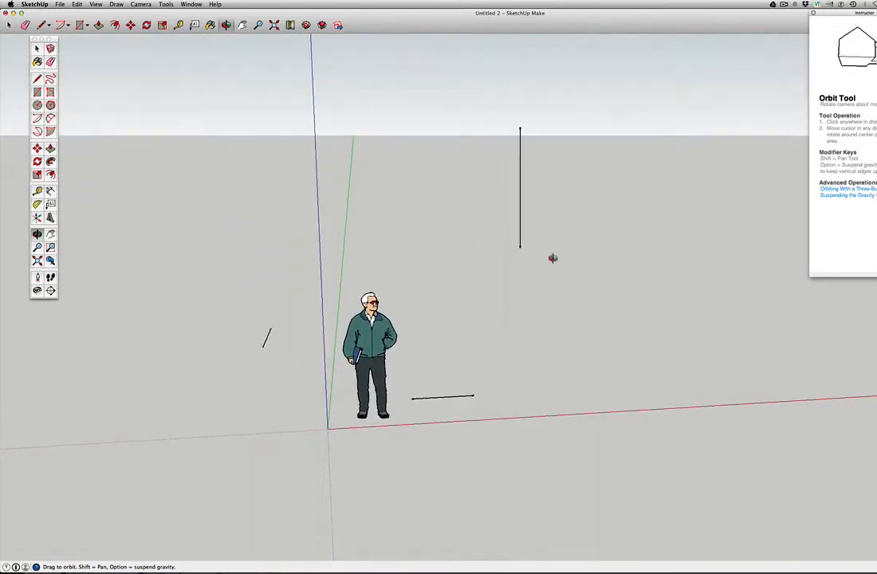
key("space")
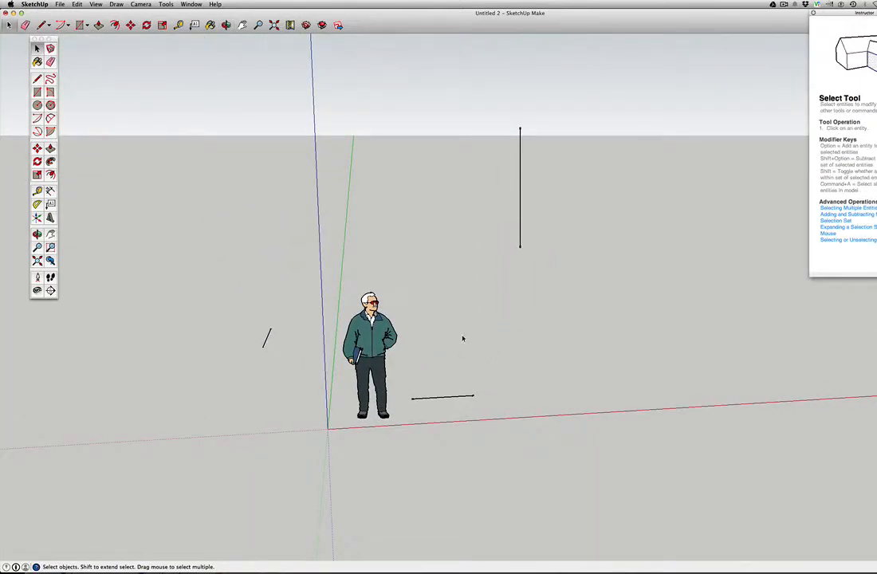
key("o")
left_click_drag(504, 317, 462, 319)
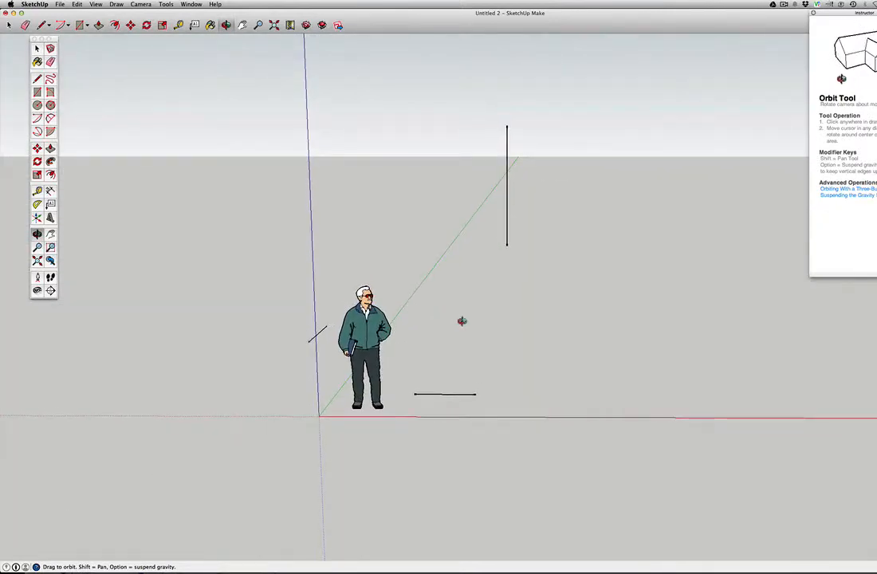
- Draw a second free-standing vertical line above the figure, parallel to the blue axis, with the Line tool
key("space")
key("l")
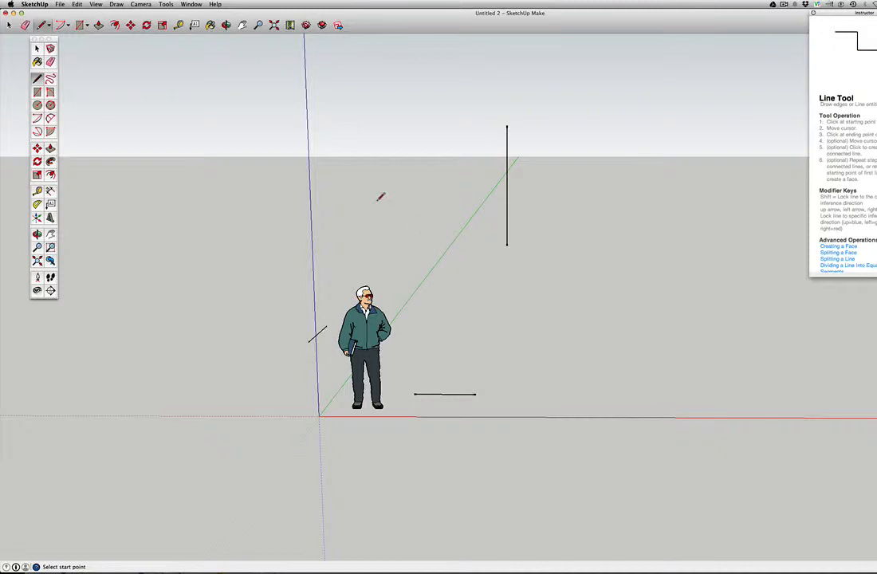
scroll(343, 100, "down", 2)
left_click(342, 94)
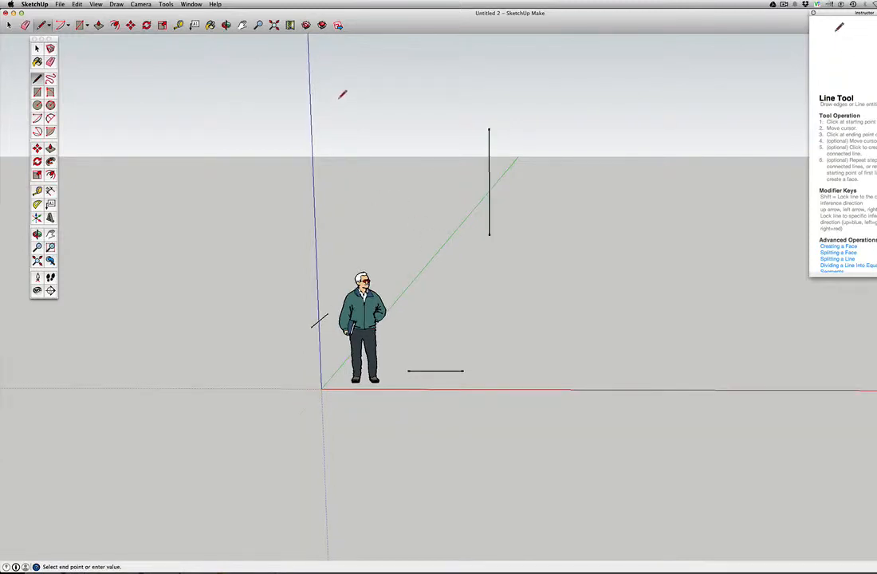
left_click(341, 178)
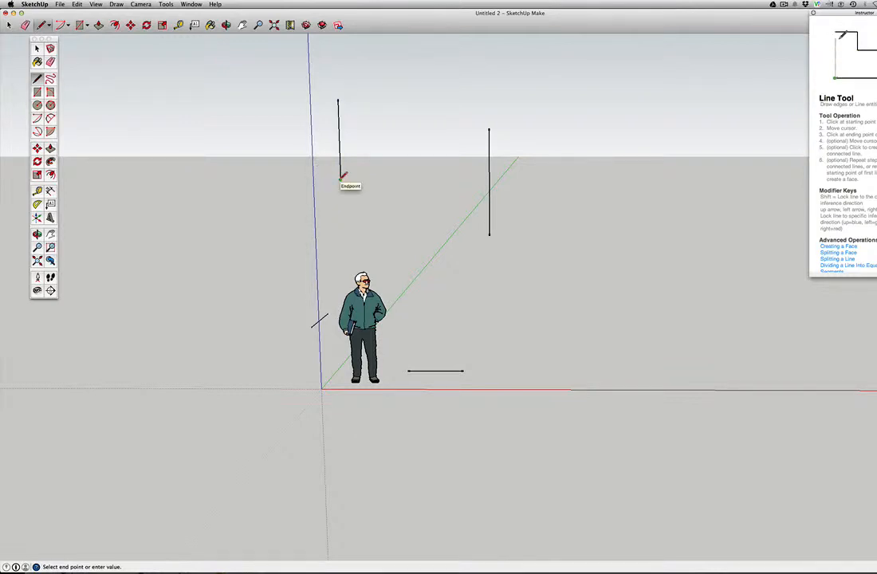
left_click(341, 179)
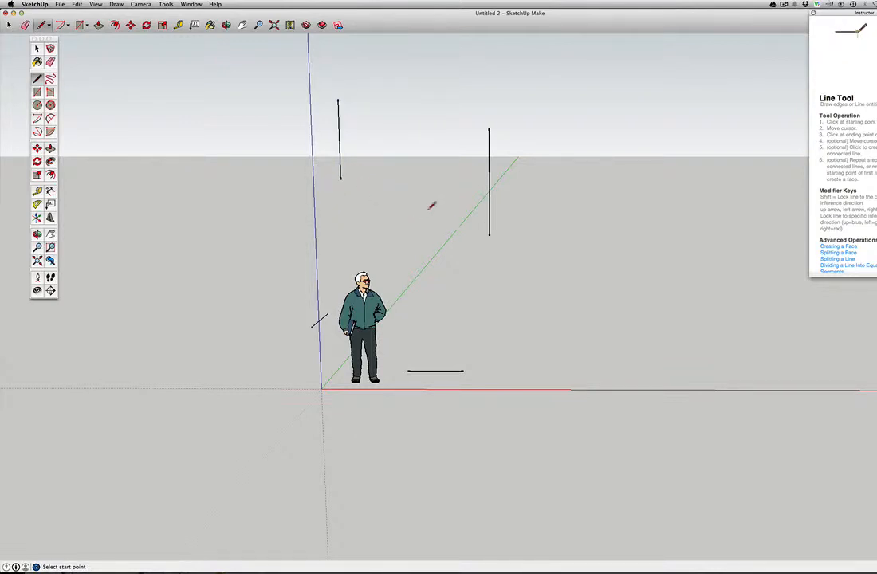
- Orbit around the figure to examine how both vertical lines and the two short lines sit in space
key("o")
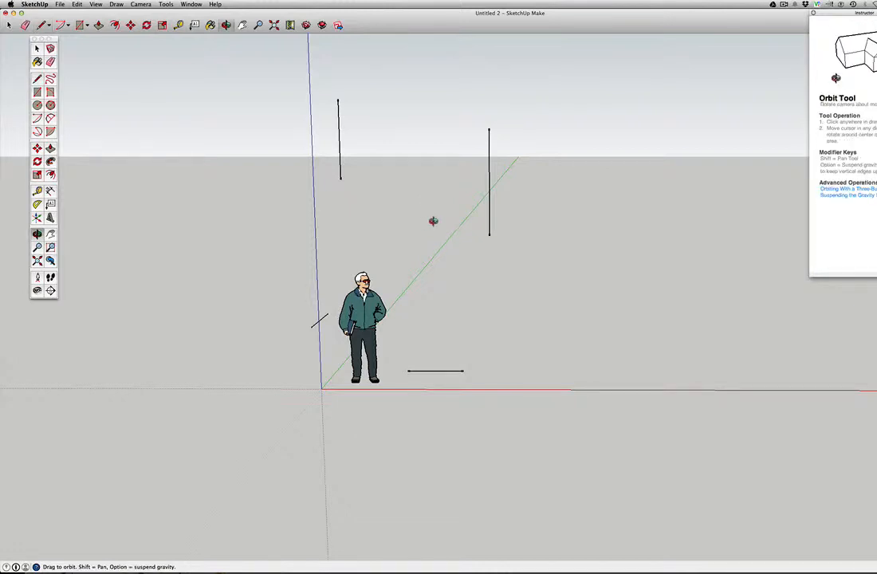
right_click(433, 221)
key("Escape")
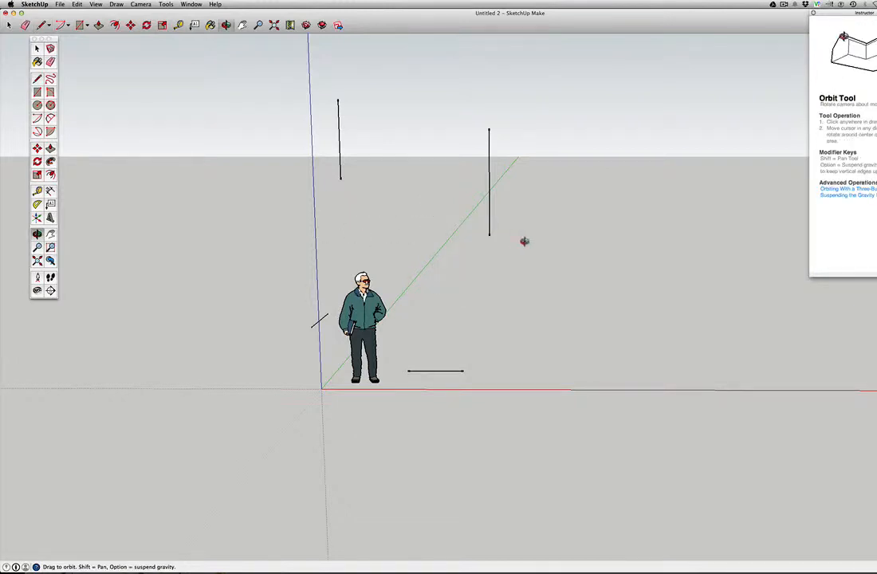
left_click_drag(523, 241, 233, 227)
left_click_drag(744, 263, 552, 256)
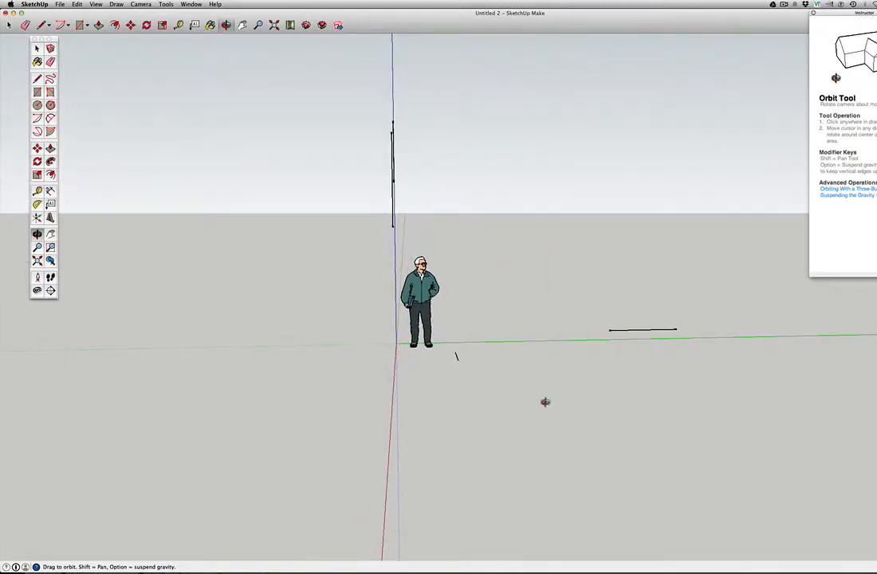
left_click_drag(545, 402, 653, 356)
left_click_drag(466, 368, 706, 370)
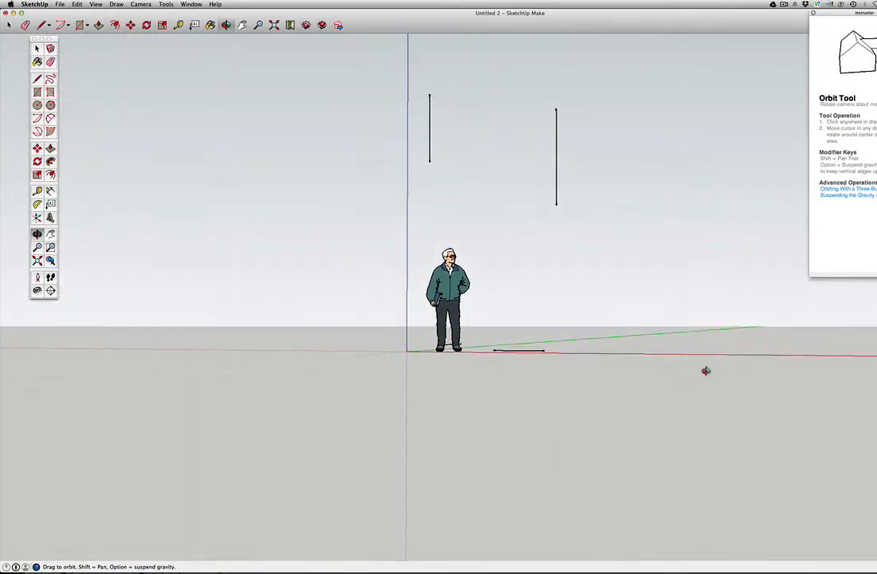
left_click_drag(454, 362, 491, 483)
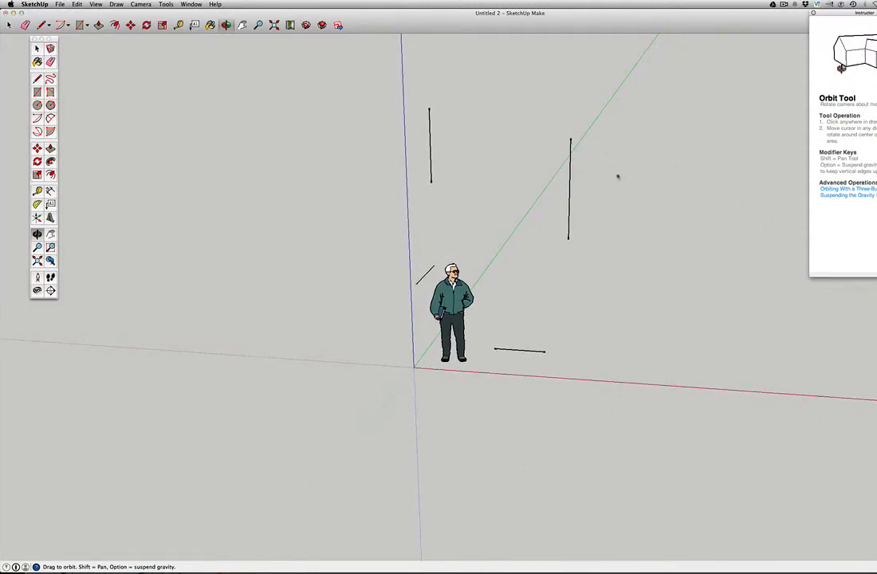
- Draw three connected edges from the top of the first vertical line back to its lower end, forming a rectangular face, and inspect it
key("space")
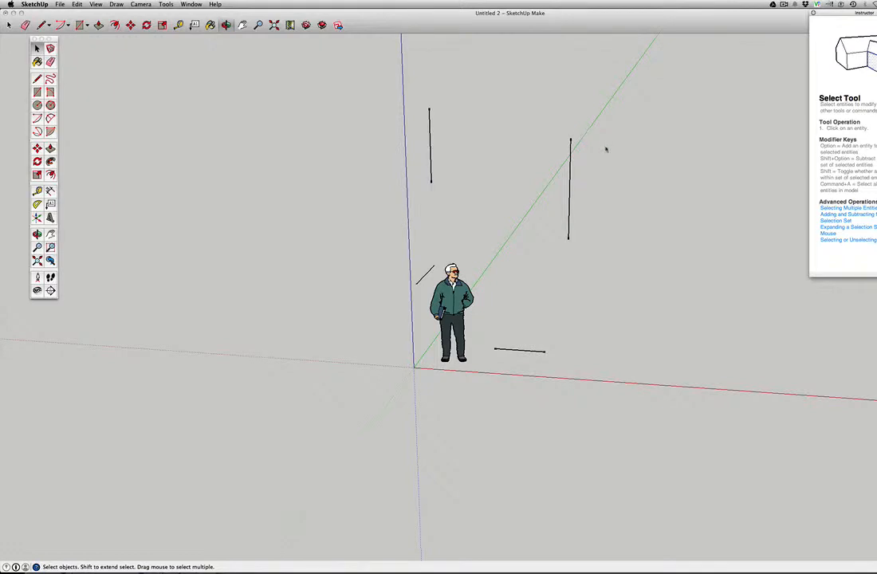
key("l")
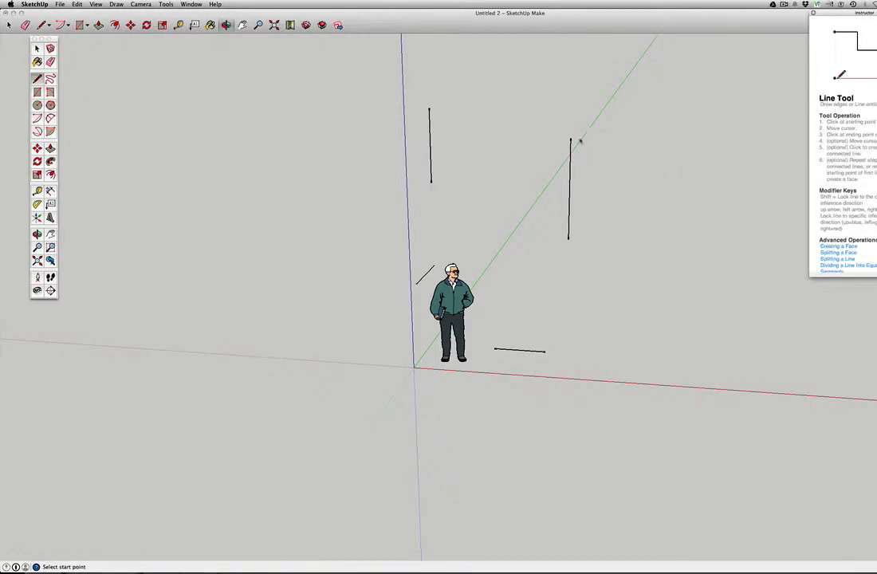
left_click(570, 140)
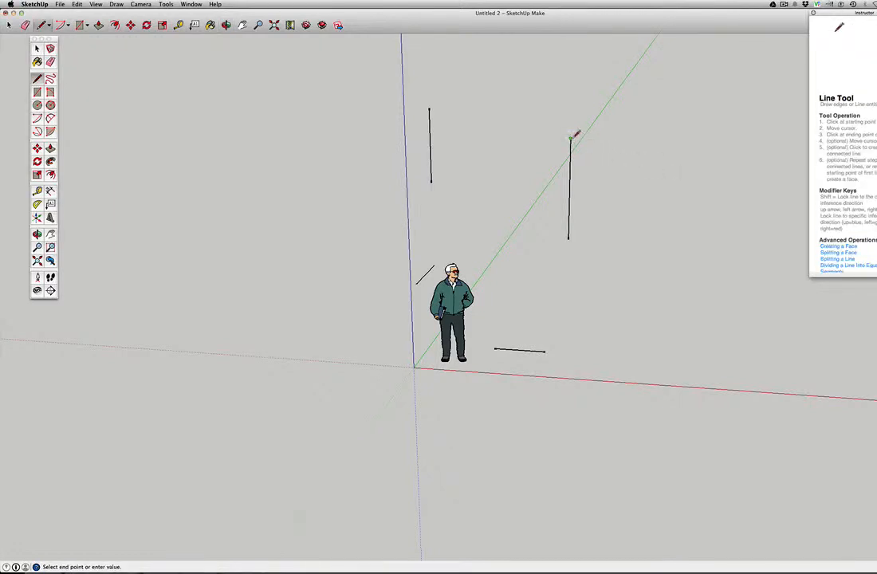
left_click(658, 140)
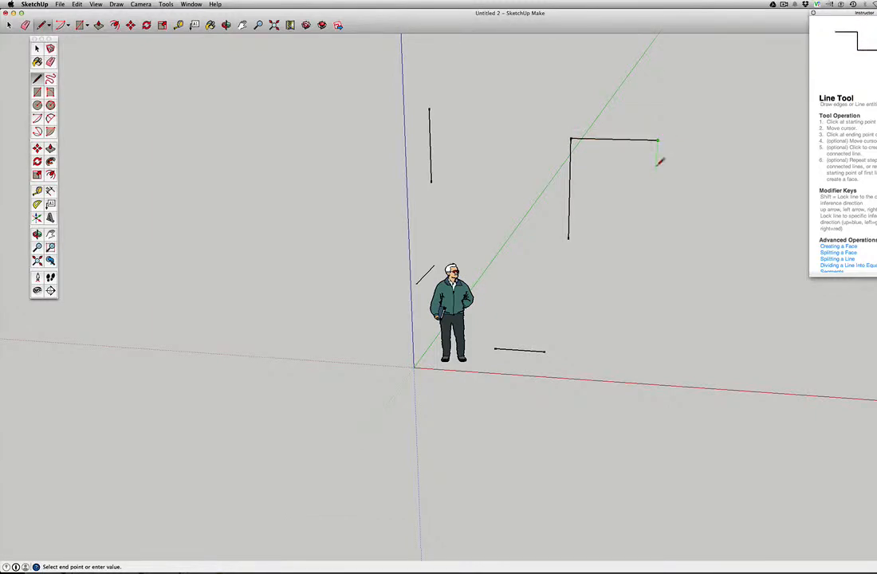
left_click(662, 239)
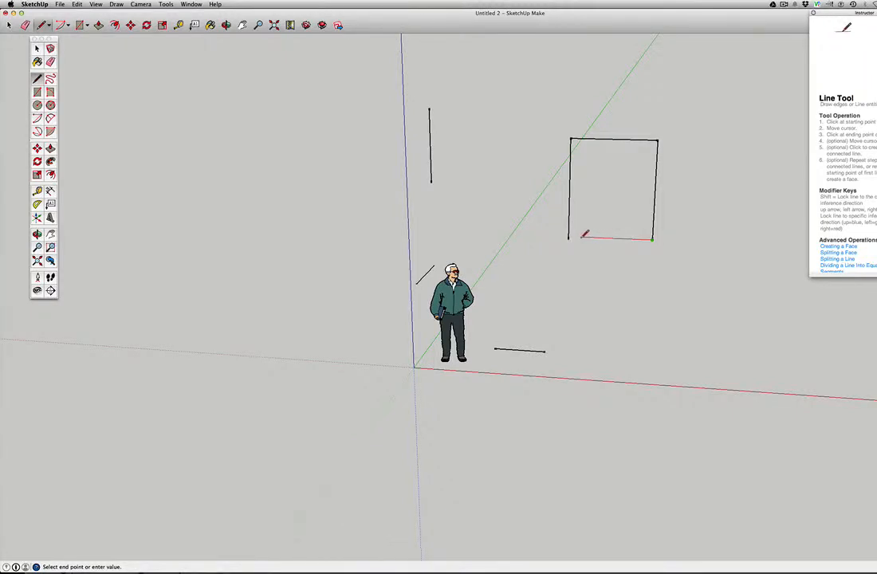
left_click(569, 237)
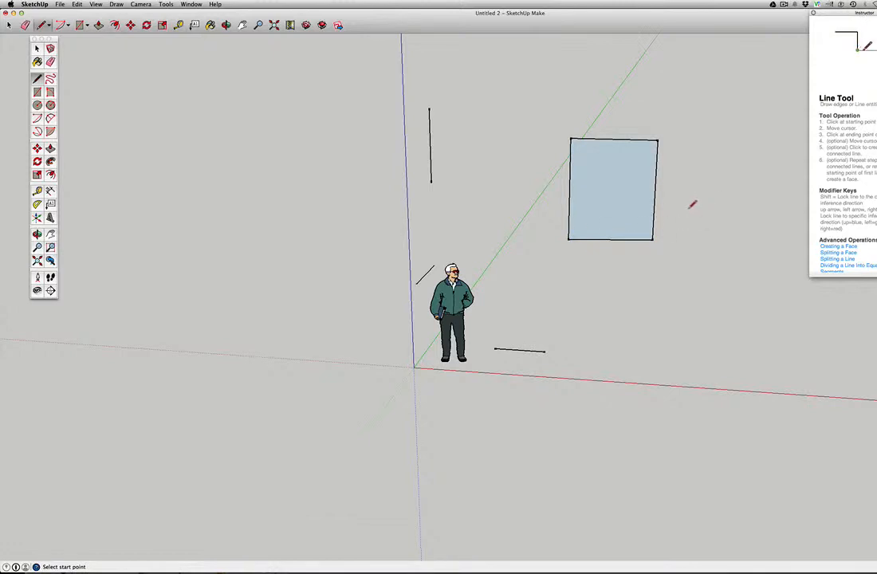
key("o")
left_click_drag(710, 219, 313, 229)
left_click_drag(620, 228, 684, 228)
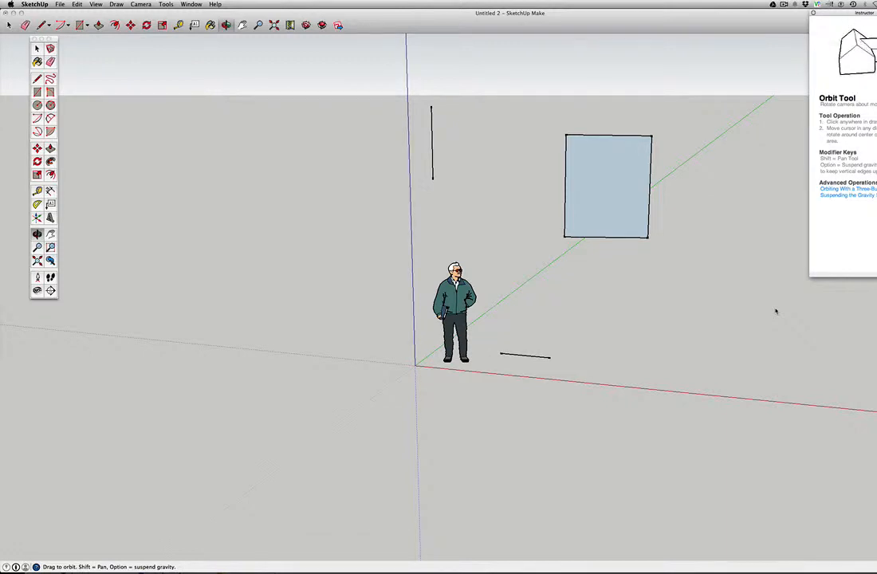
- Switch to Chrome and bring the SketchUpLesson1 presentation window fully into view, moving the Untitled 2 window aside and closing the empty Untitled model
mouse_move(235, 562)
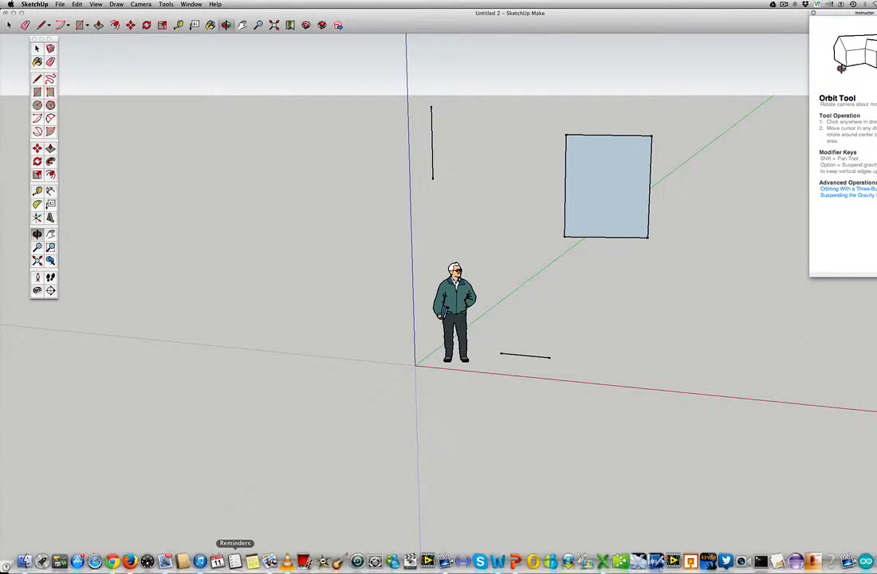
left_click(112, 562)
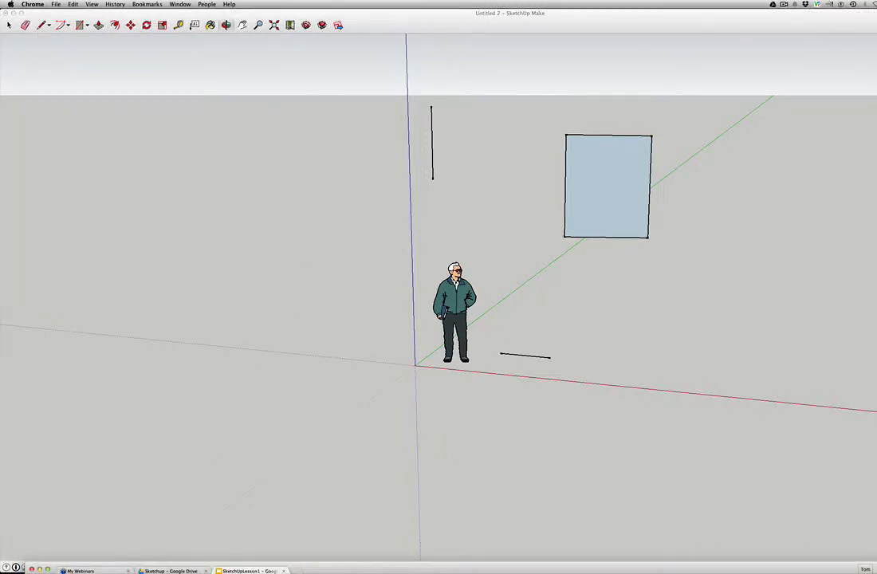
mouse_move(414, 26)
left_mouse_down()
mouse_move(488, 48)
mouse_move(459, 170)
mouse_move(465, 130)
mouse_move(535, 290)
mouse_move(525, 259)
left_mouse_up()
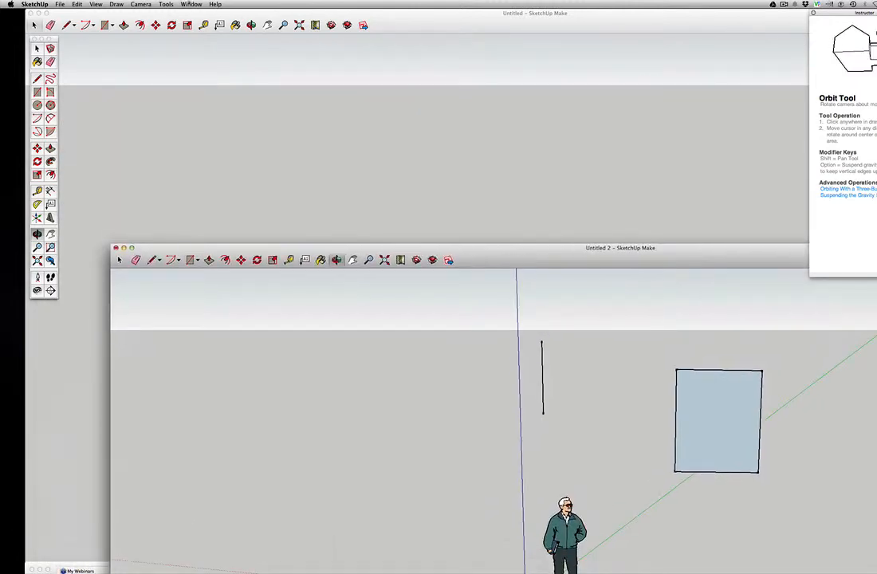
left_click(30, 12)
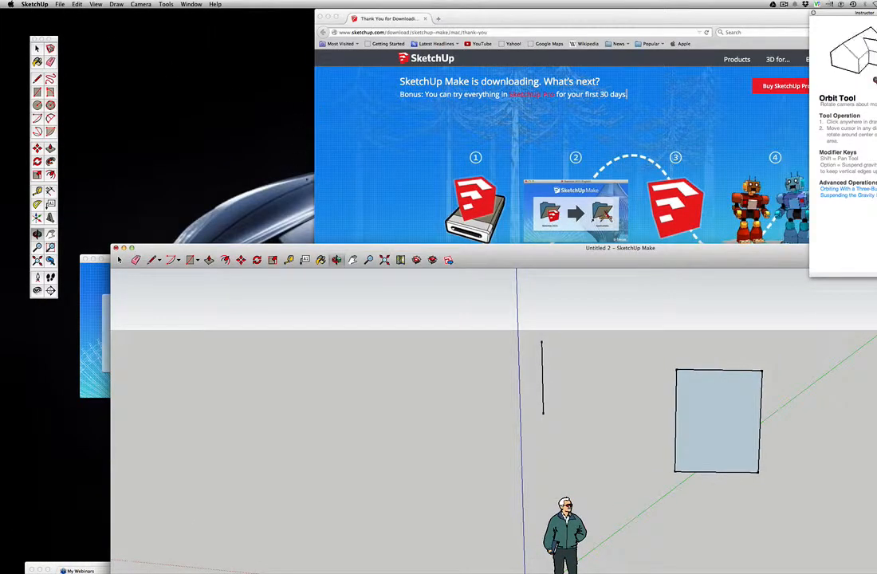
left_click(59, 566)
left_click_drag(59, 566, 88, 11)
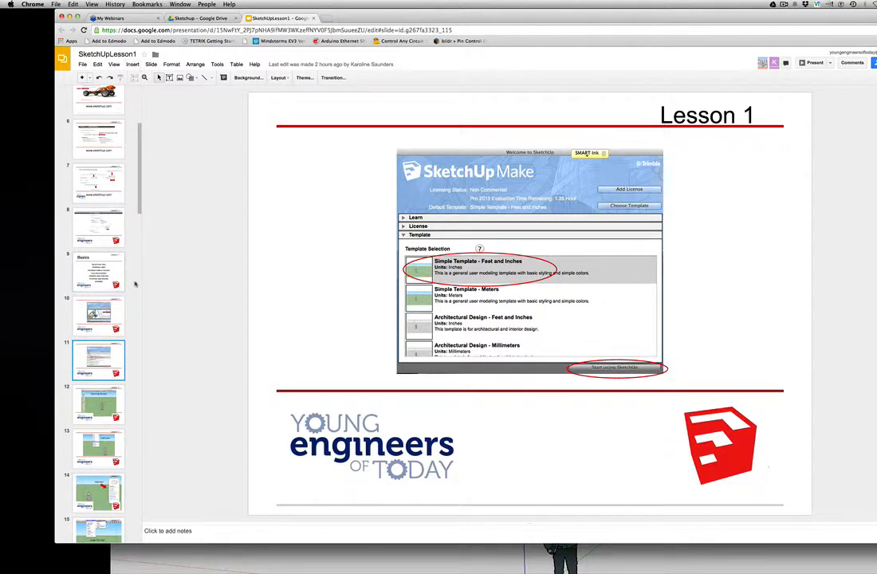
- Advance through the SketchUpLesson1 presentation to slide 14, which covers the Instructor window
key("Down")
key("Down")
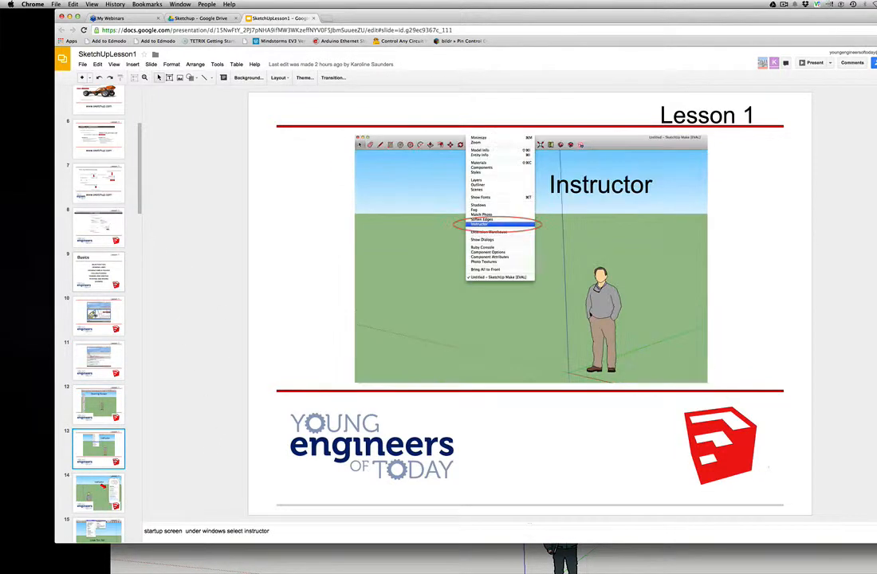
key("Down")
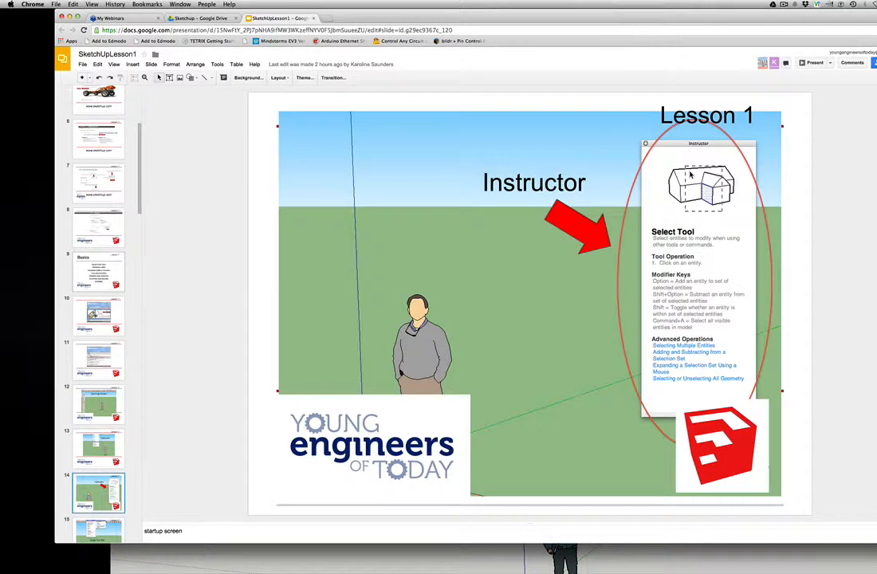
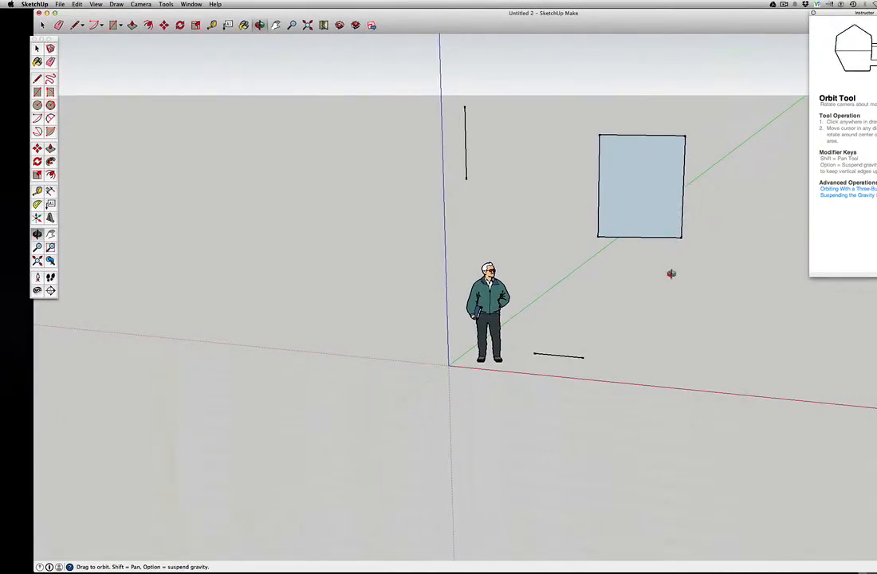
- Try the Paint Bucket tool, return to the Select tool and close the Colors window
key("b")
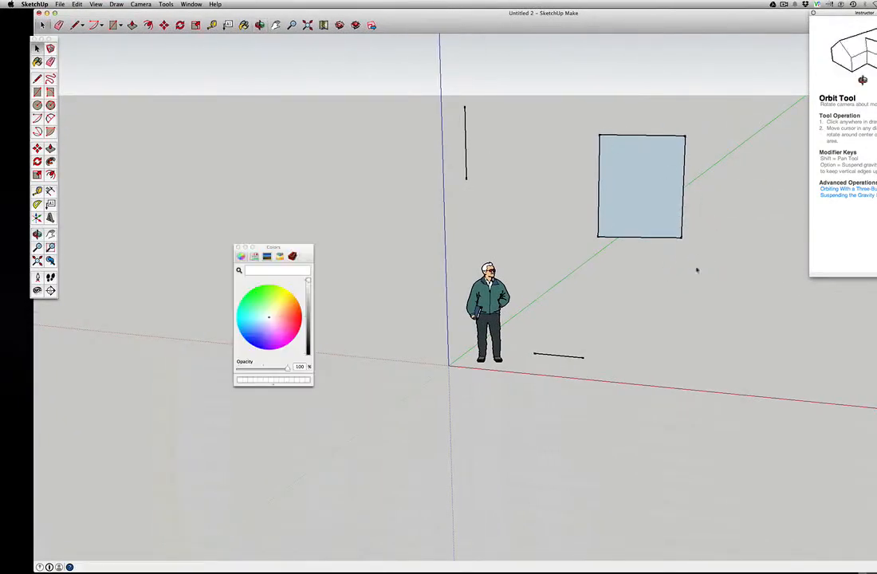
key("space")
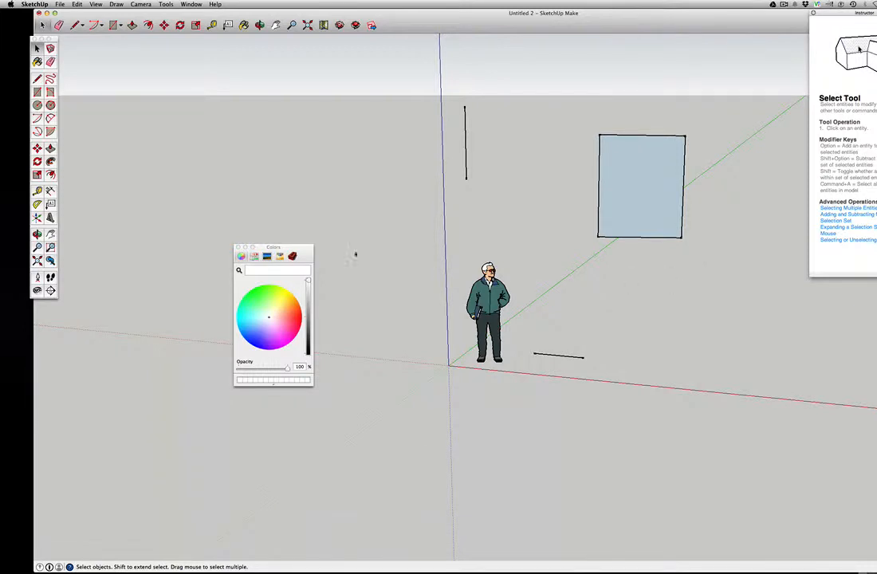
left_click(238, 247)
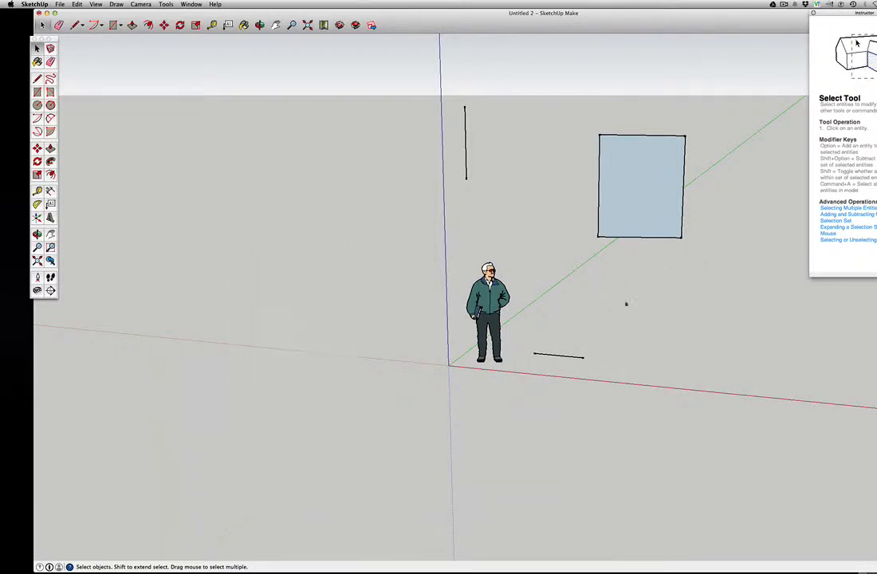
- Draw four connected edges along the blue and red axis directions below the existing blue face, closing them into a wide rectangular face
key("l")
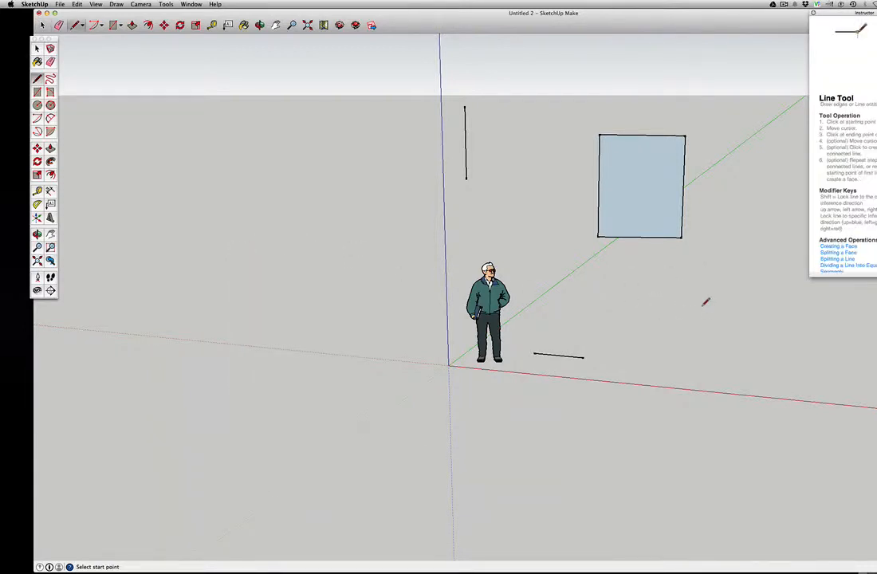
left_click(666, 267)
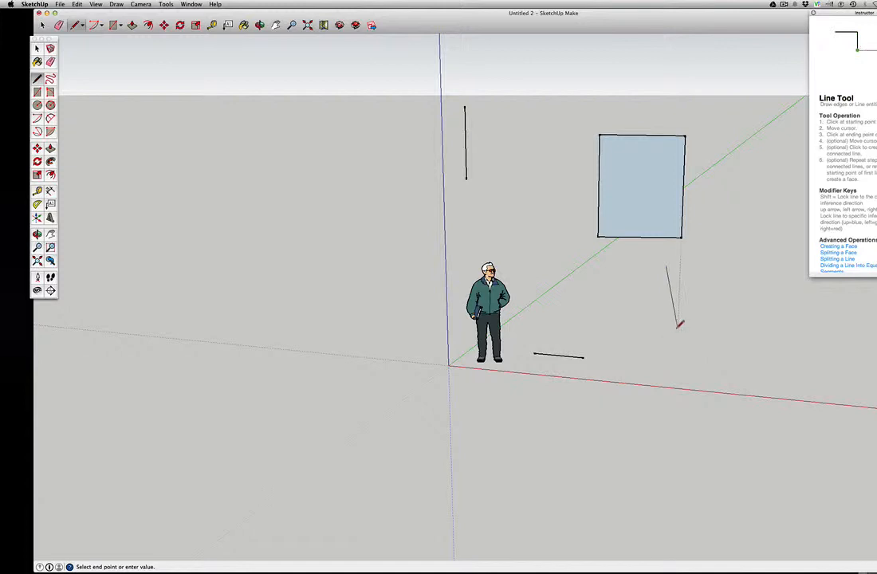
left_click(664, 322)
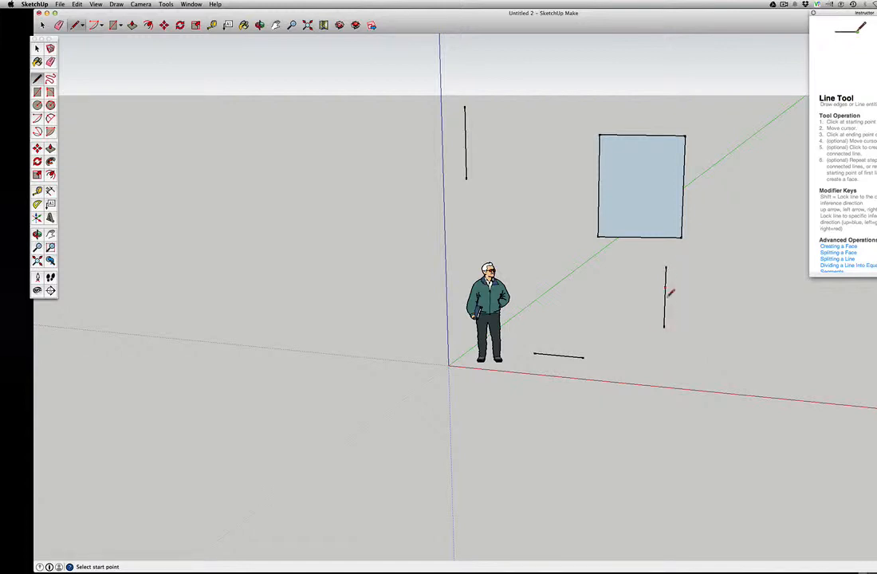
left_click(664, 327)
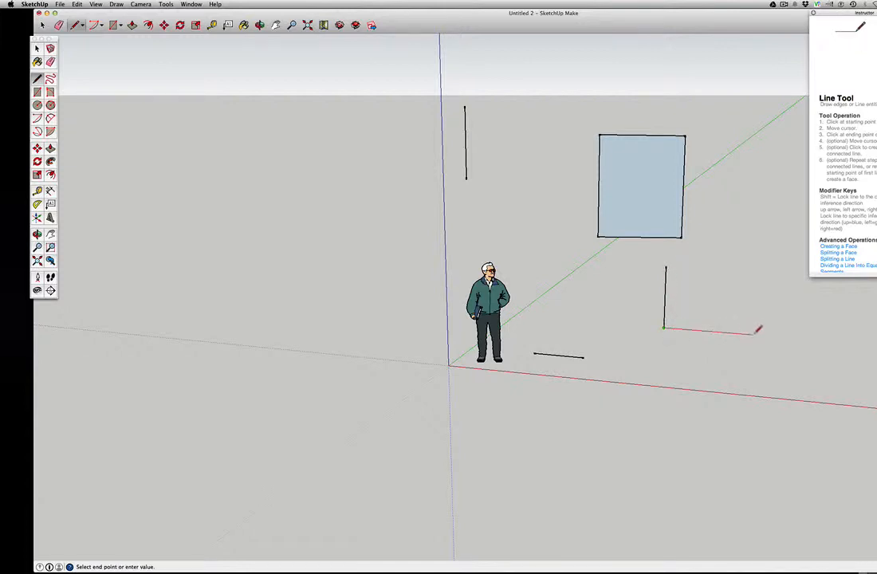
left_click(769, 335)
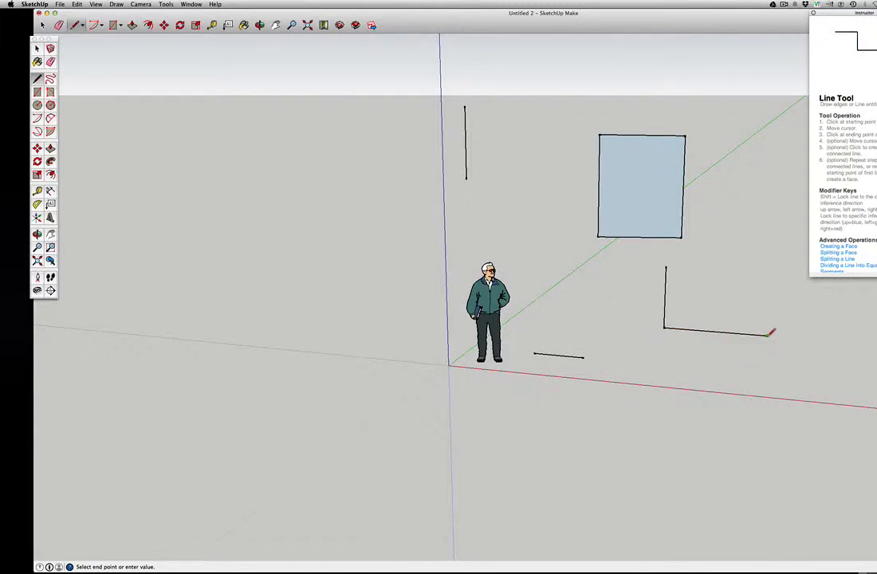
left_click(770, 269)
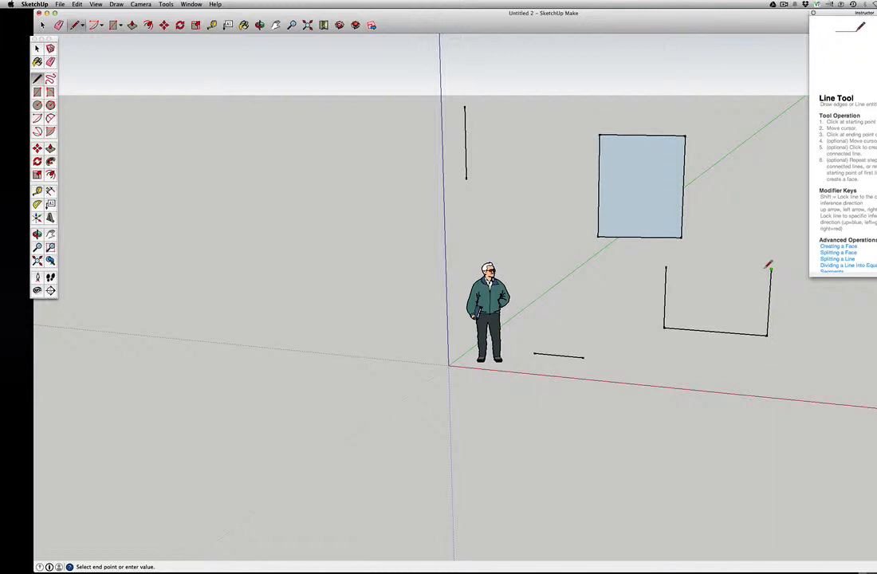
left_click(667, 266)
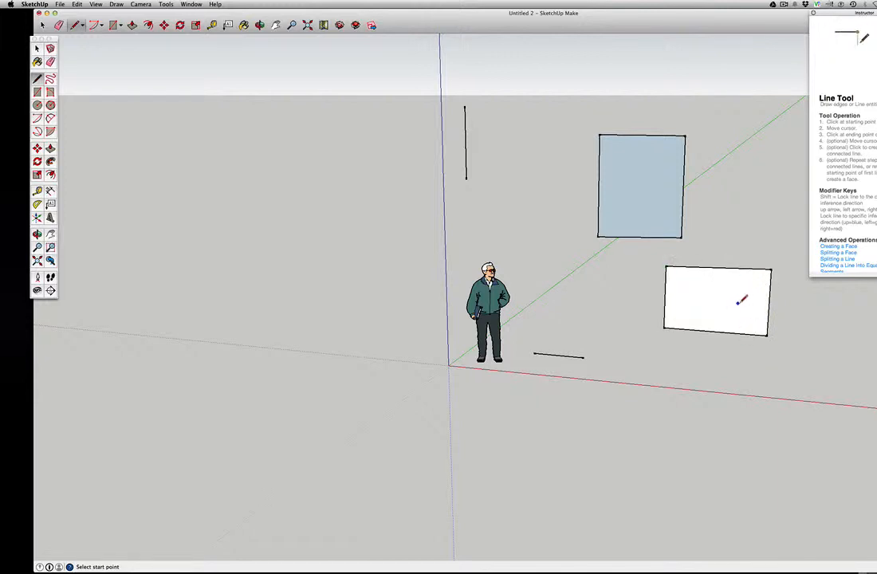
- Draw four connected edges just behind the red axis, beyond the wide white rectangle, closing them into a small upright face
key("o")
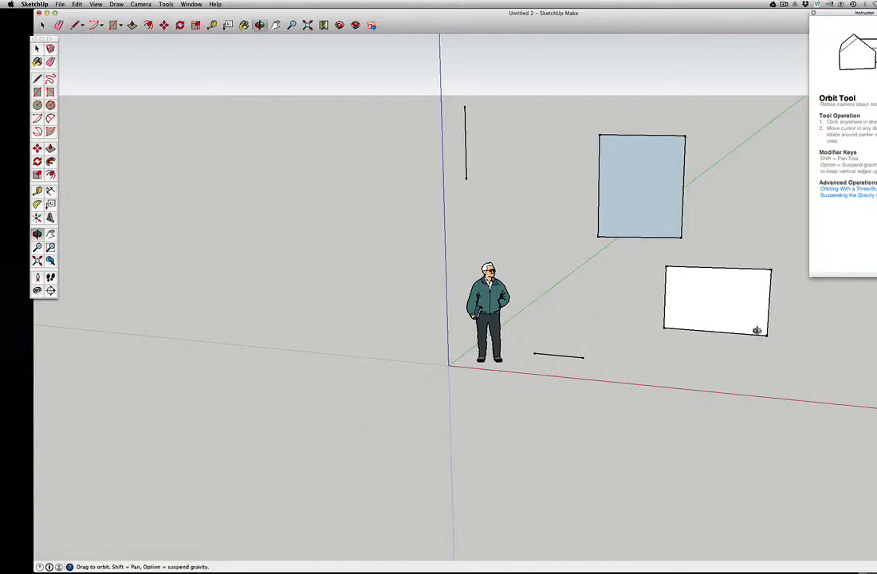
left_click_drag(764, 332, 672, 564)
left_click_drag(787, 507, 822, 396)
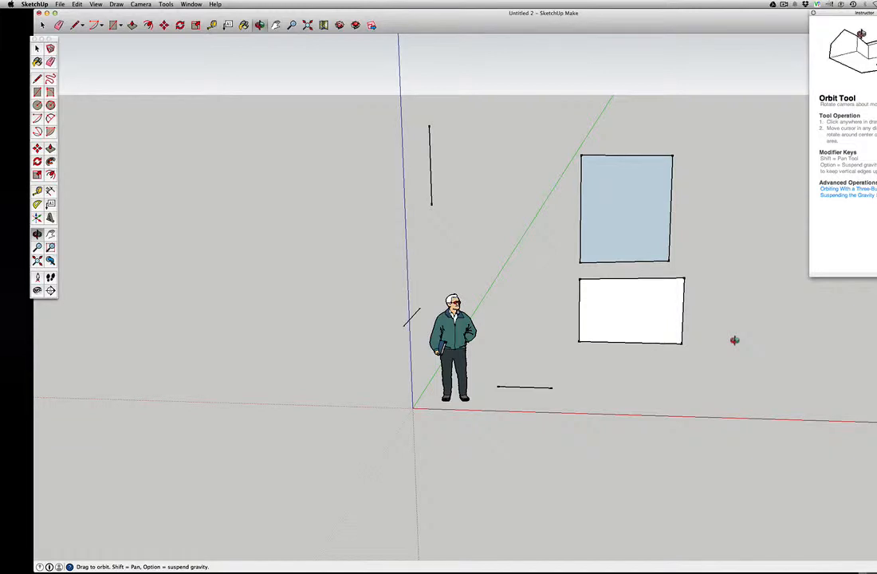
key("l")
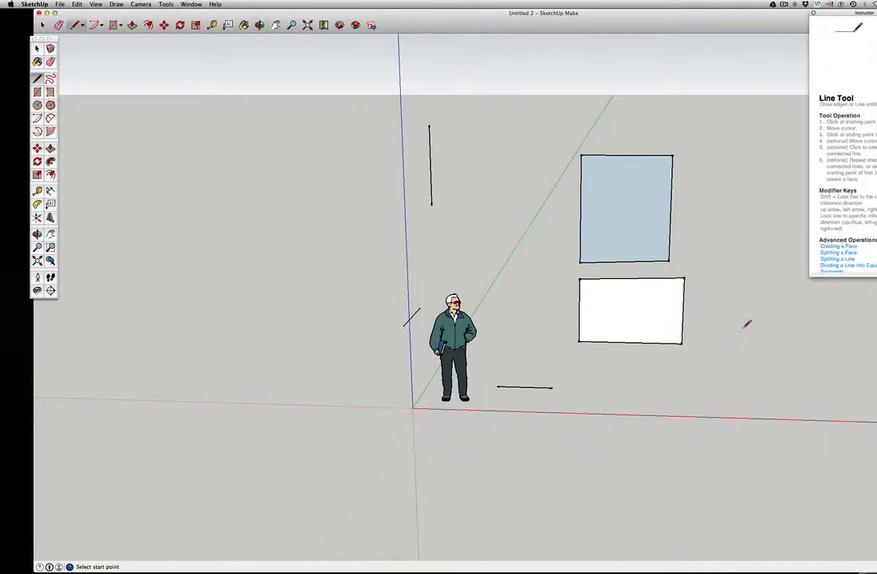
left_click(742, 401)
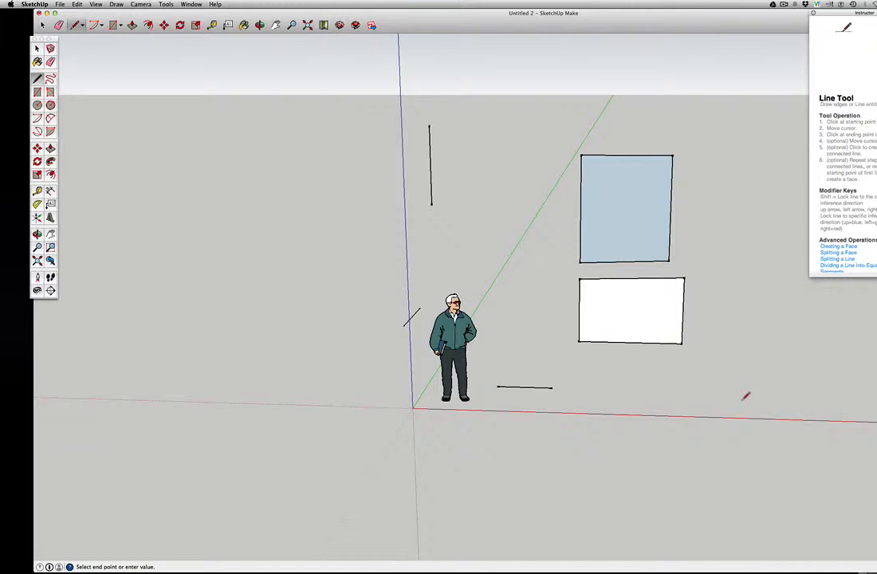
left_click(804, 401)
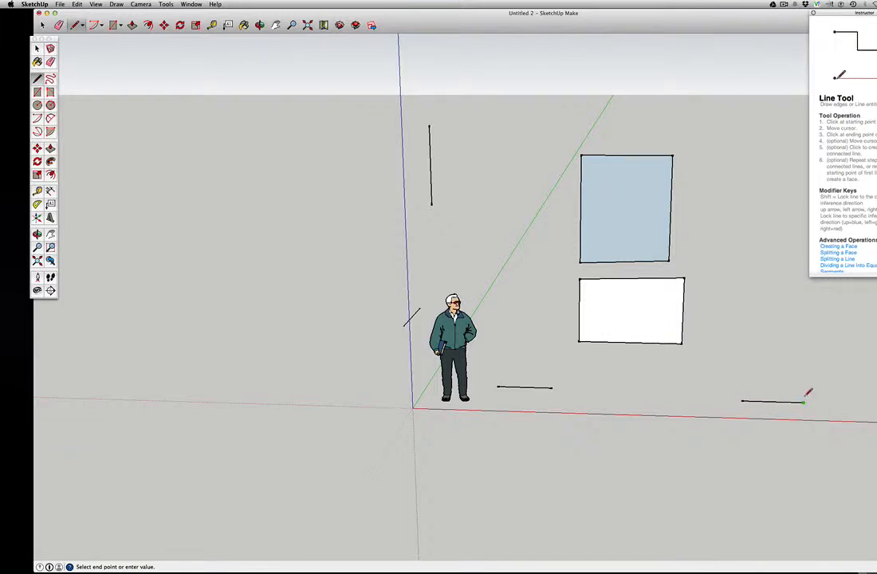
left_click(808, 347)
left_click(745, 346)
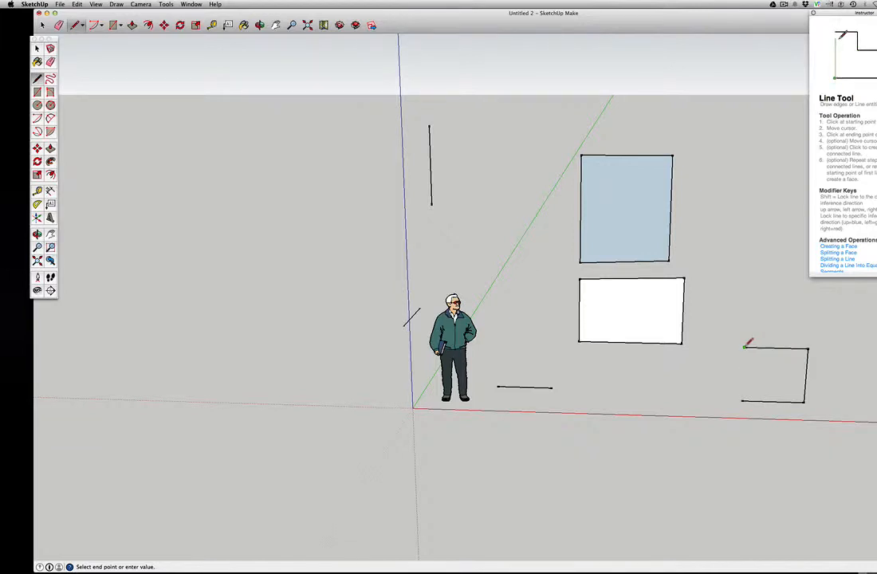
left_click(742, 399)
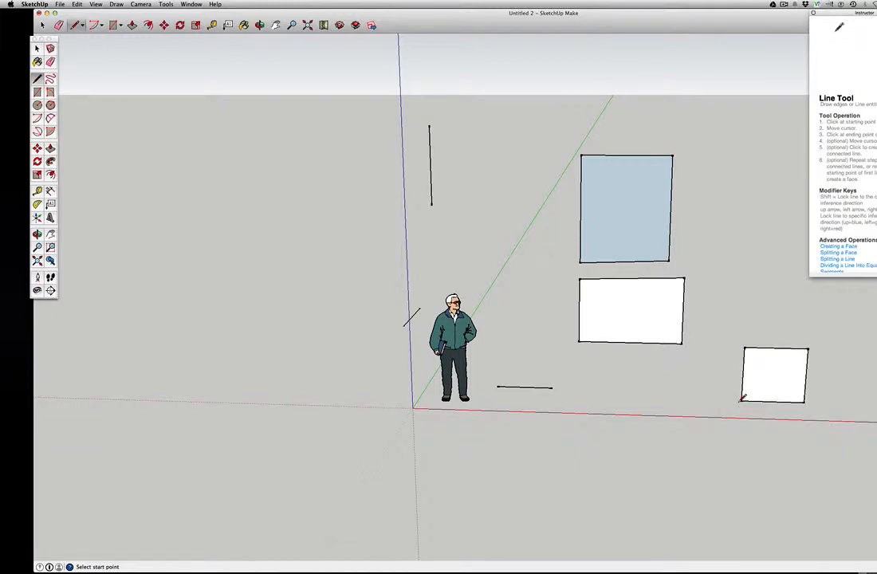
- Select the small face near the red axis together with its edges and Push/Pull it backward into a long box
key("space")
left_click(789, 373)
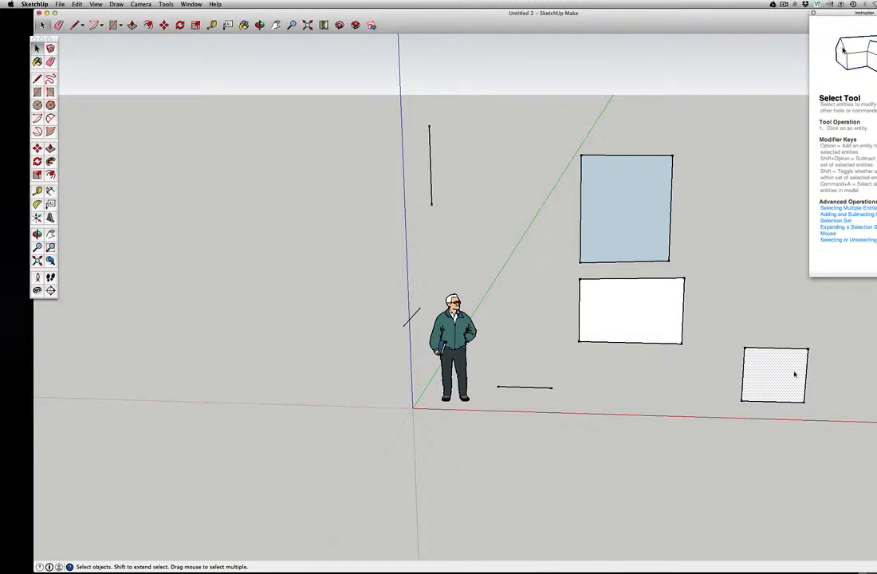
left_click(812, 372)
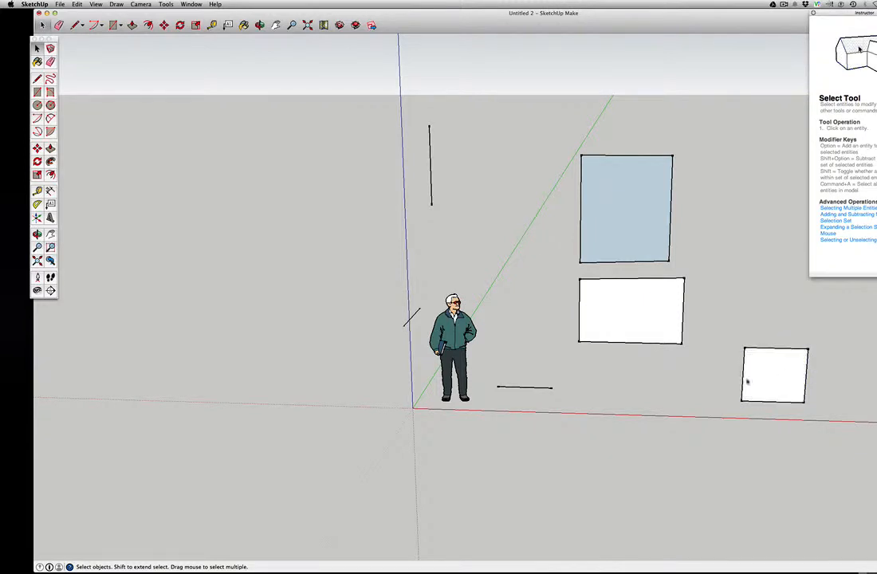
left_click(633, 253)
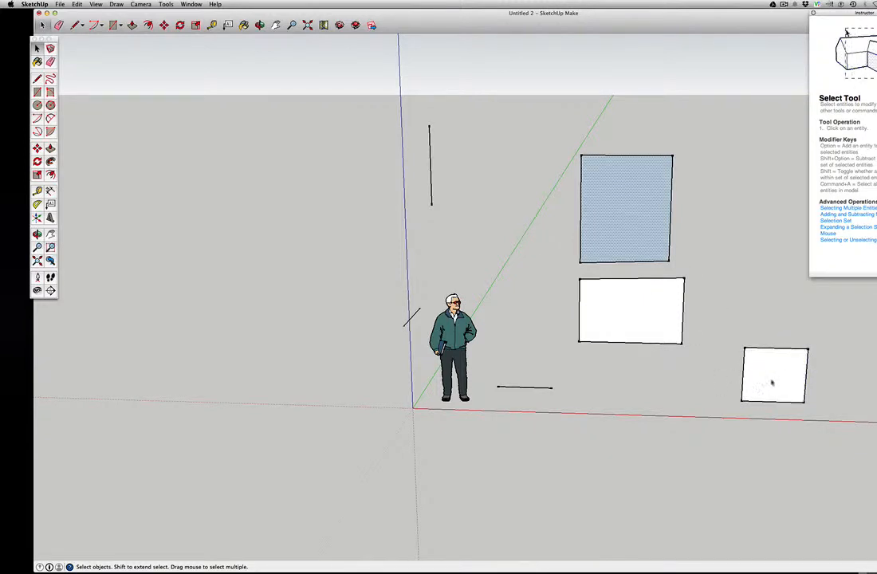
left_click(772, 383)
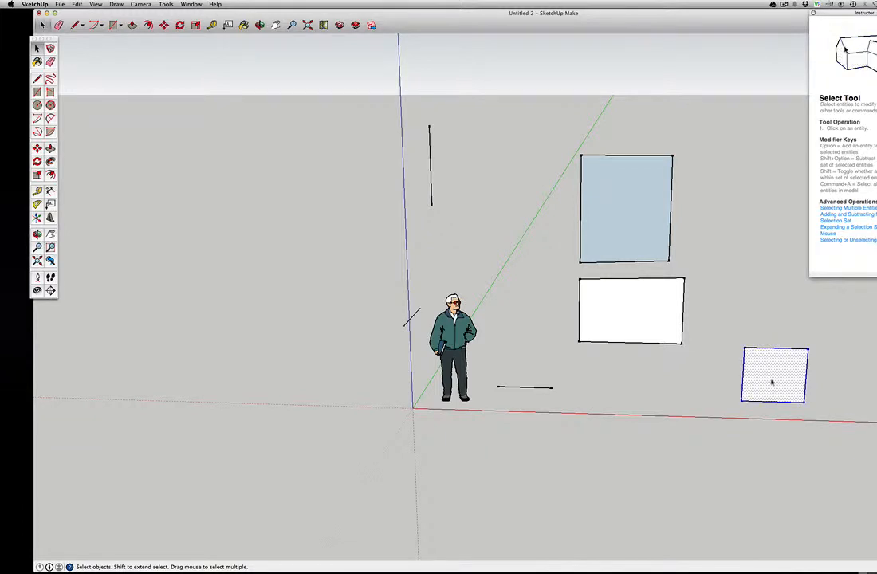
key("p")
left_click(770, 384)
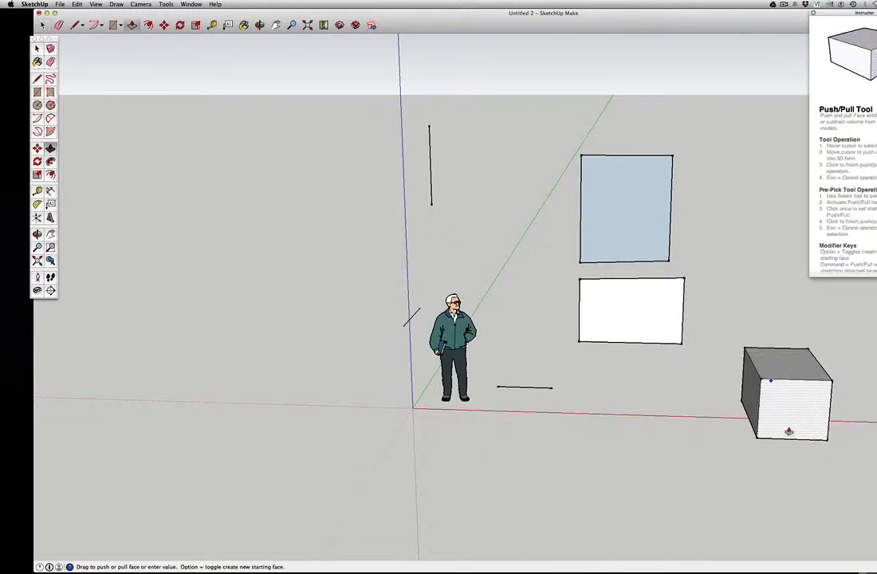
left_click(758, 322)
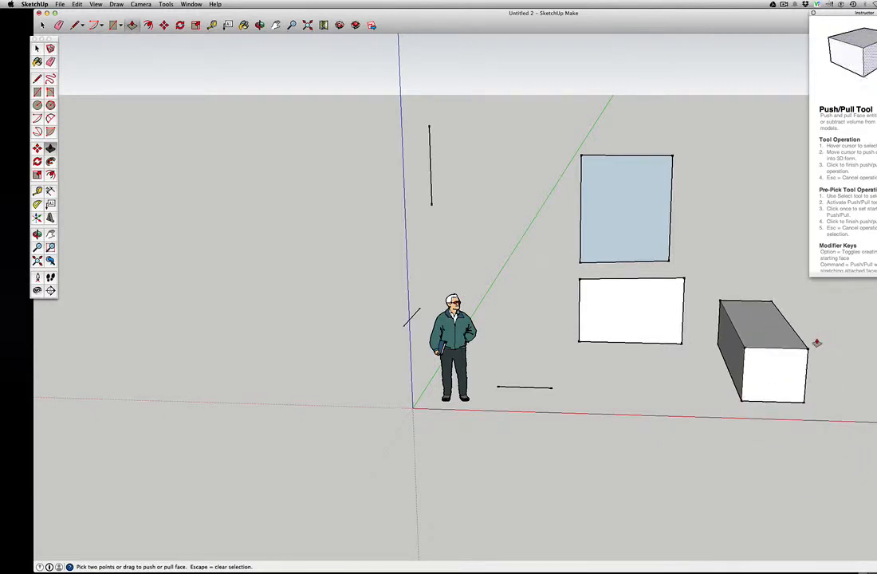
- Draw four connected edges in the empty area above the box, closing them into another small rectangular face
key("o")
left_click_drag(826, 351, 423, 272)
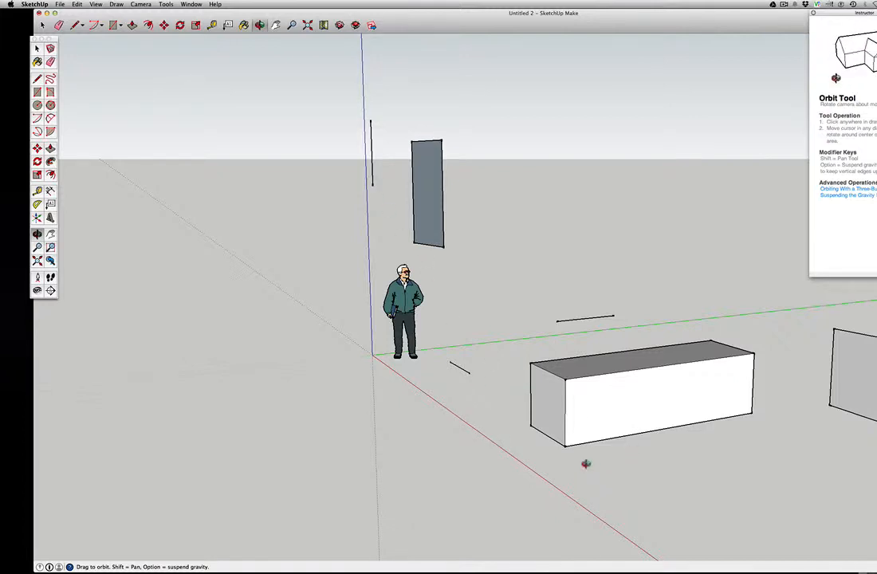
left_click_drag(619, 468, 736, 456)
left_click_drag(835, 408, 830, 403)
mouse_move(777, 354)
left_mouse_down()
mouse_move(447, 469)
mouse_move(343, 392)
mouse_move(793, 478)
mouse_move(825, 504)
mouse_move(757, 510)
mouse_move(828, 427)
left_mouse_up()
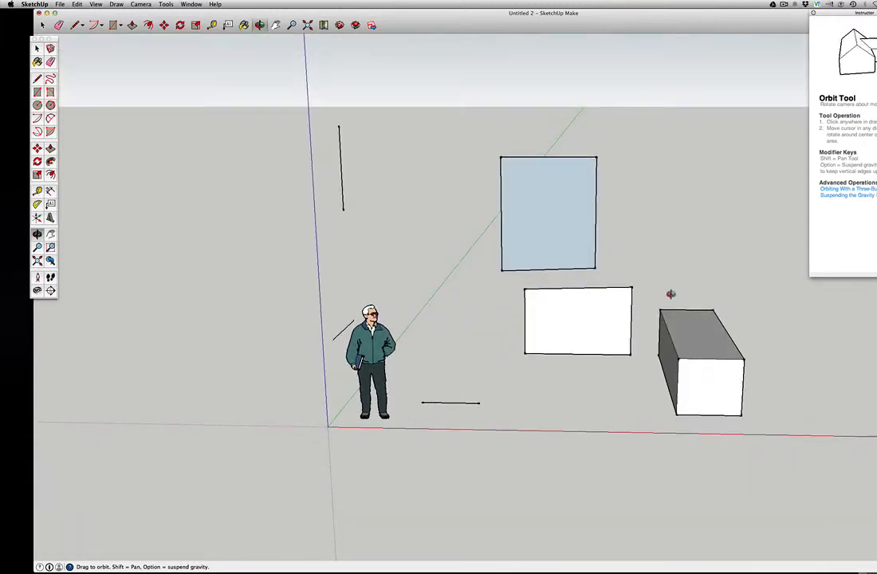
key("space")
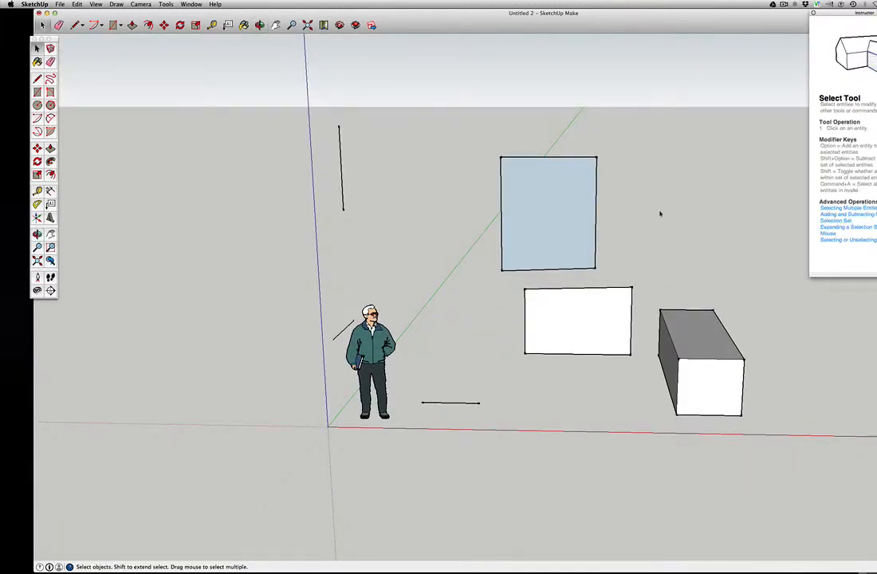
key("l")
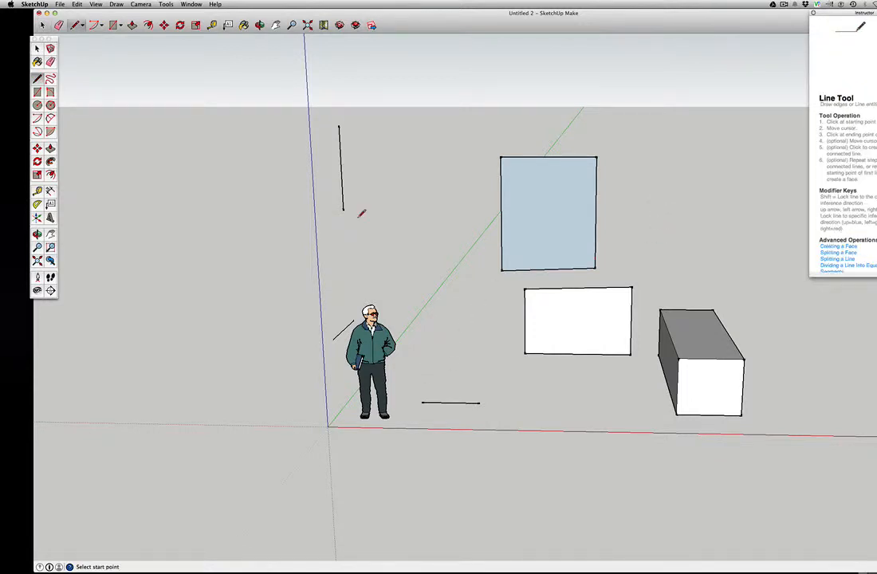
left_click(664, 130)
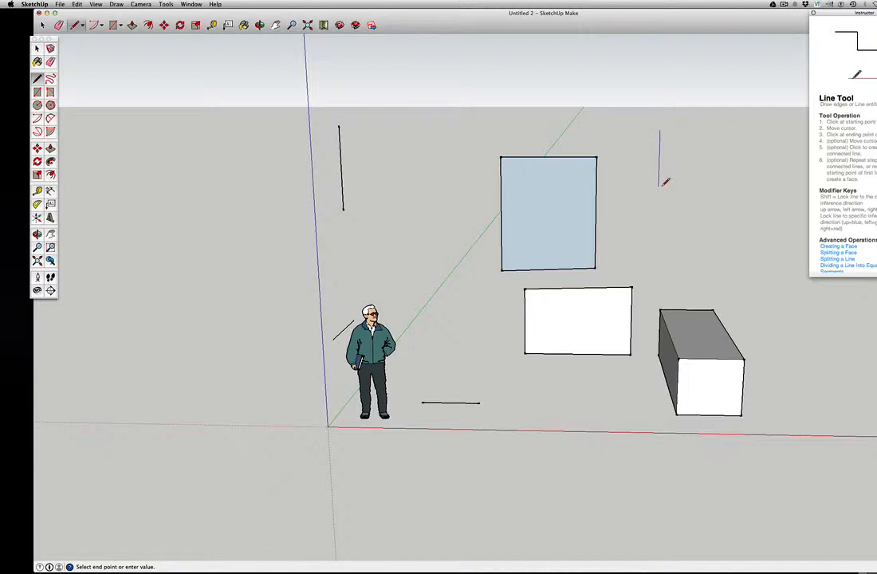
left_click(659, 186)
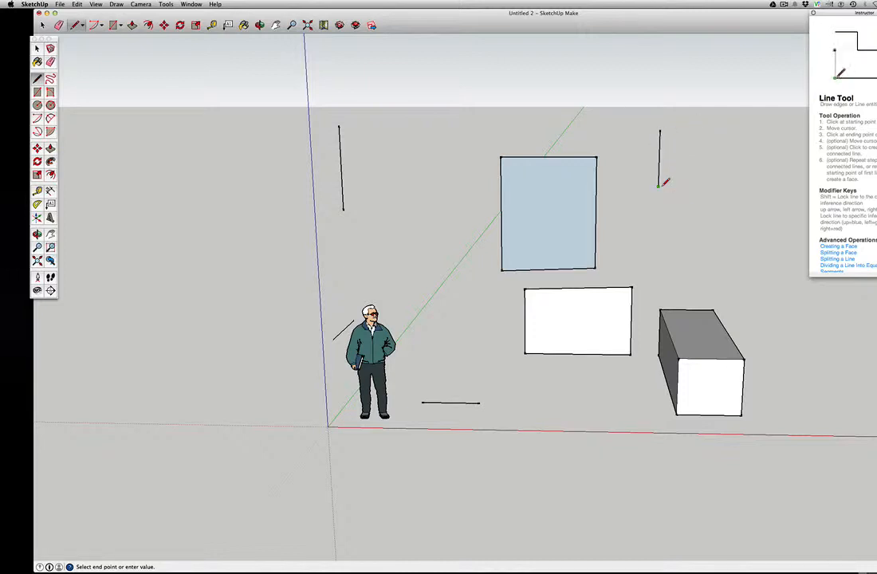
left_click(732, 186)
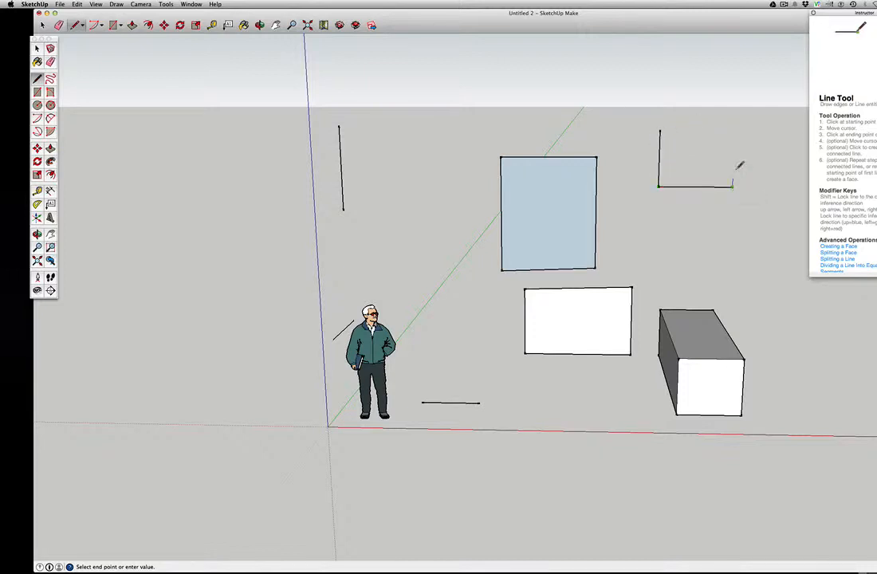
left_click(734, 127)
left_click(659, 129)
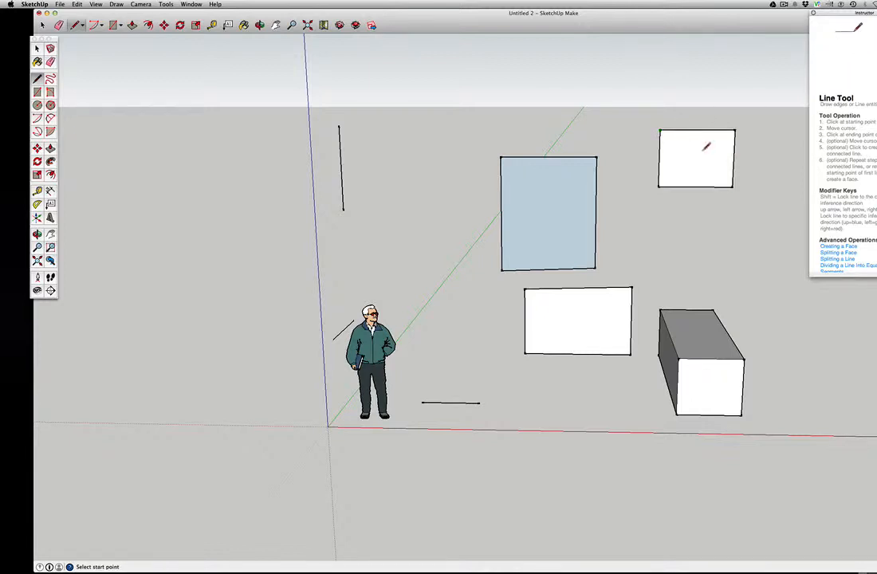
- Orbit around the model to examine how the rectangular faces and the box sit in space
left_click(629, 193)
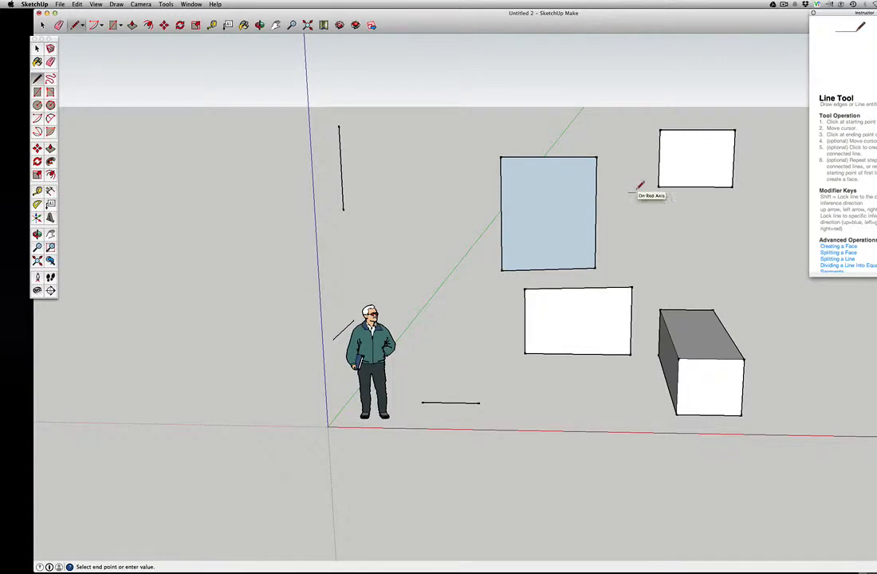
key("o")
left_click_drag(636, 189, 462, 219)
double_click(538, 211)
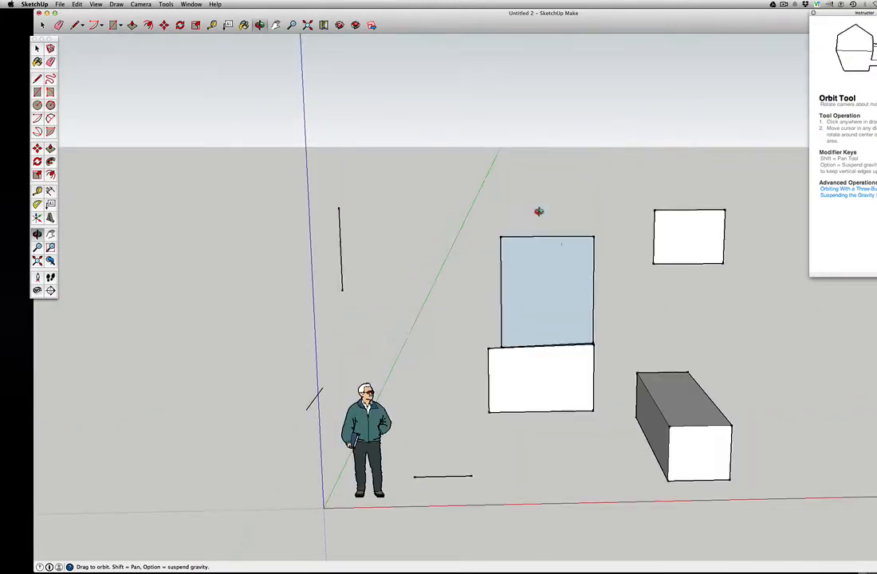
left_click_drag(636, 298, 873, 329)
left_click_drag(507, 349, 848, 352)
left_click_drag(319, 331, 876, 380)
left_click_drag(439, 360, 701, 336)
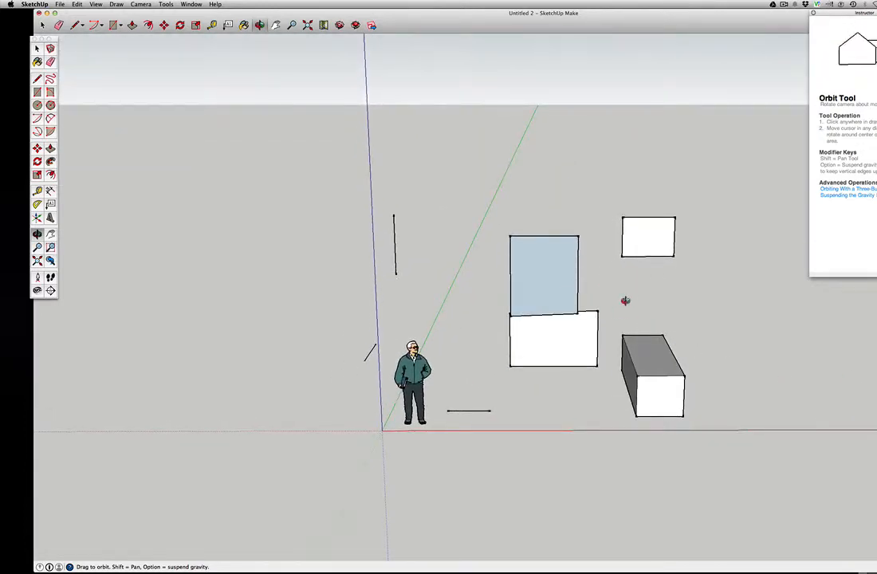
- Try to Push/Pull the box's front face forward across the red axis
key("p")
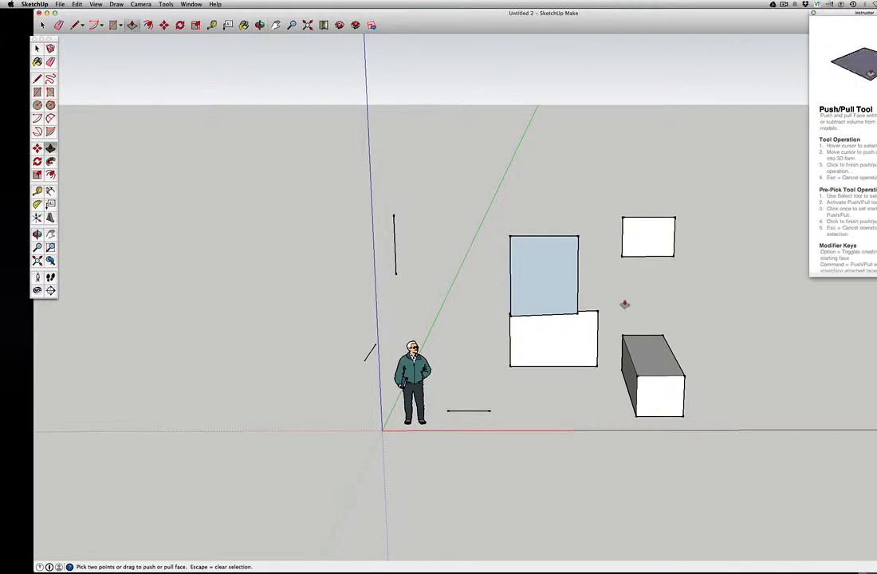
left_click(548, 284)
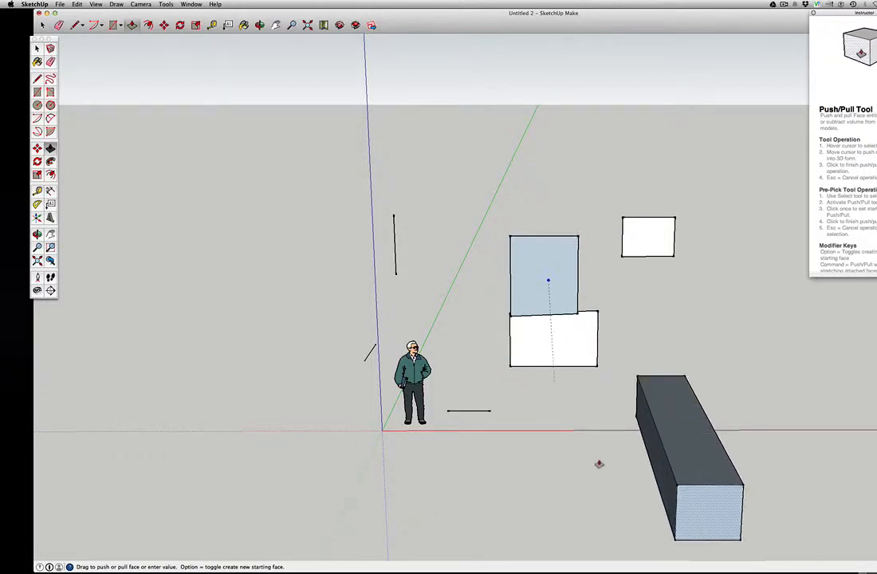
left_click(548, 275)
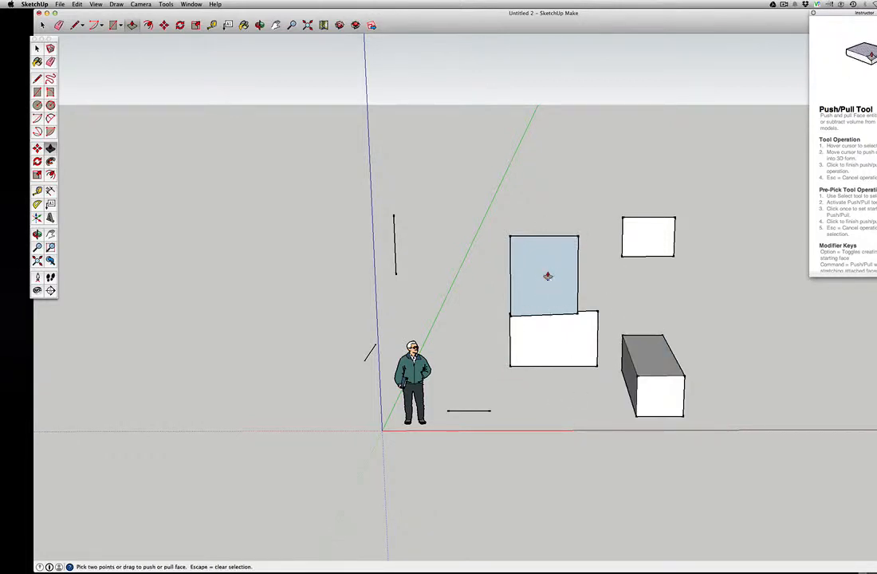
left_click(670, 399)
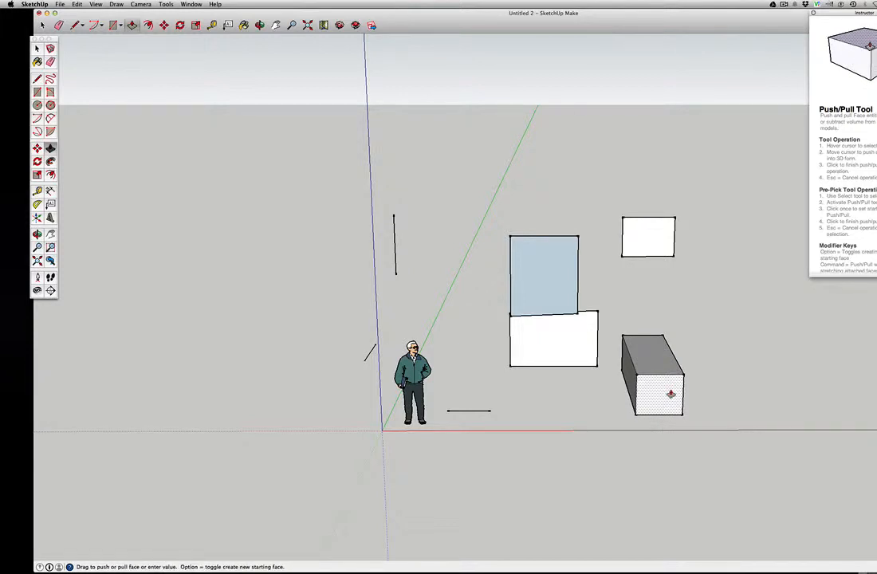
key("space")
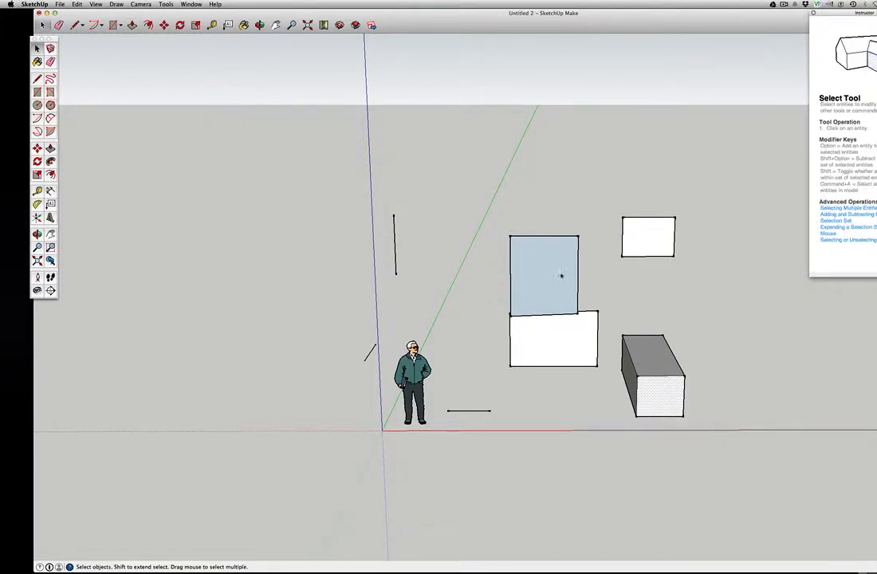
- Select the front top edge of the box, extend the selection to its adjoining faces, and select the entire box
left_click(664, 377)
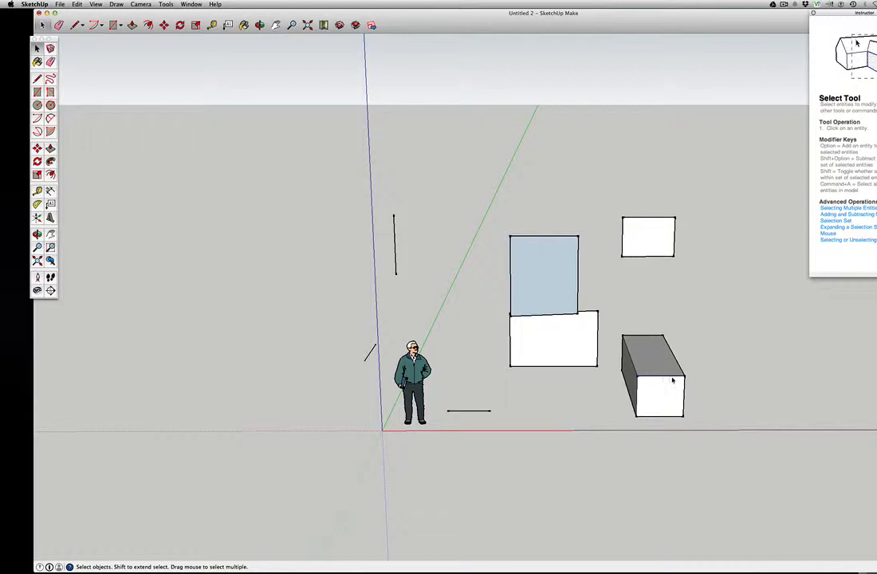
double_click(676, 380)
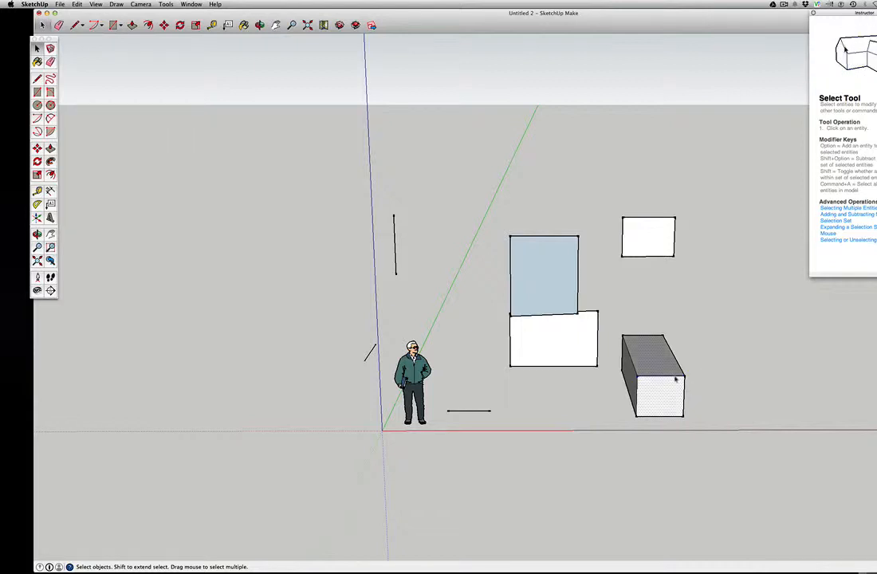
triple_click(659, 397)
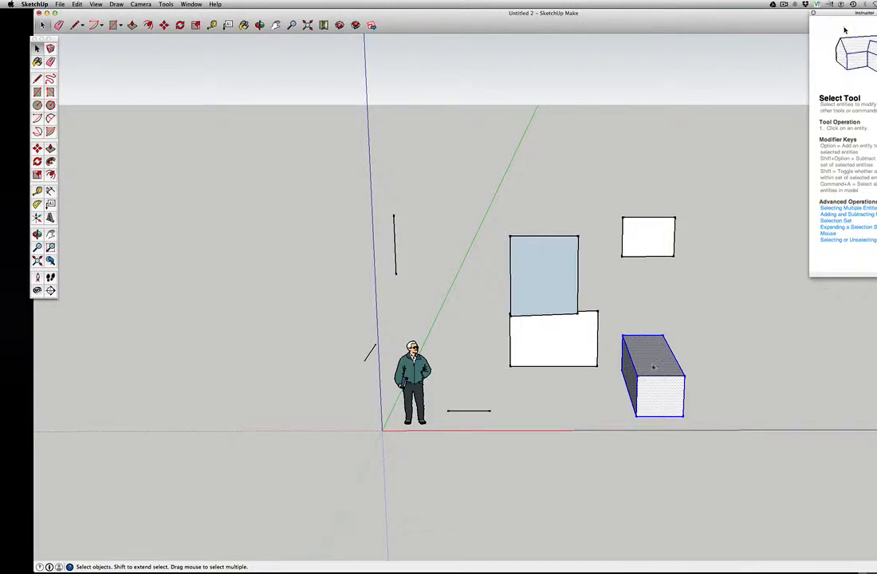
- Select the box's top face together with its edges and Push/Pull it upward to make the box about twice as tall
left_click(663, 377)
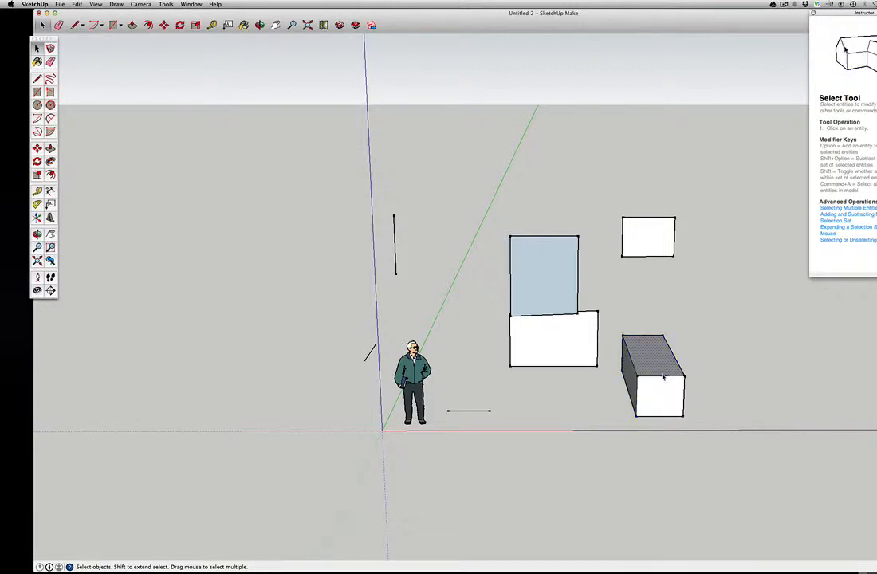
double_click(662, 377)
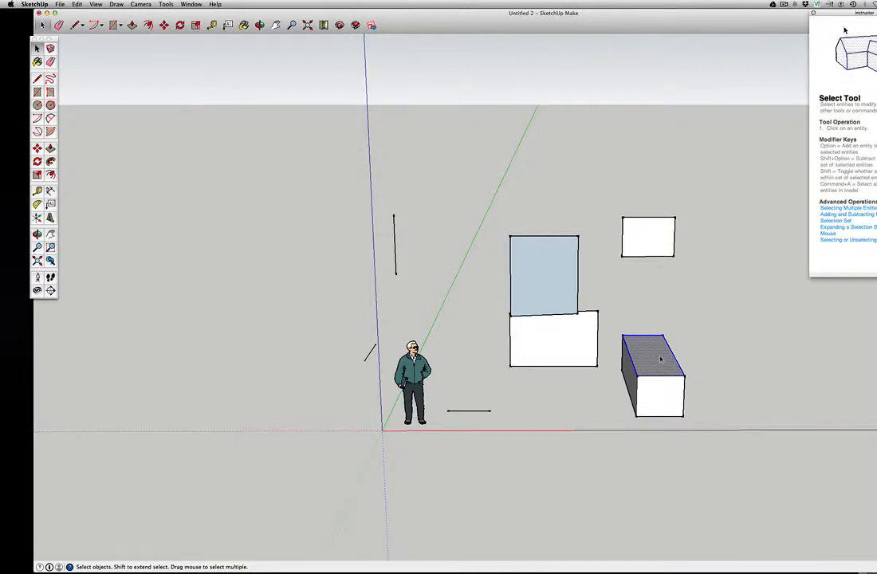
key("p")
left_click(660, 355)
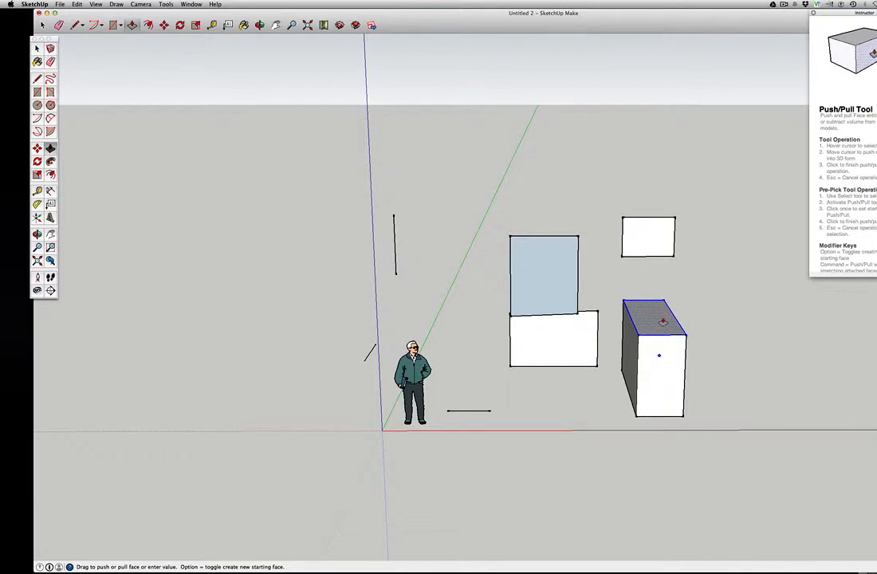
left_click(663, 293)
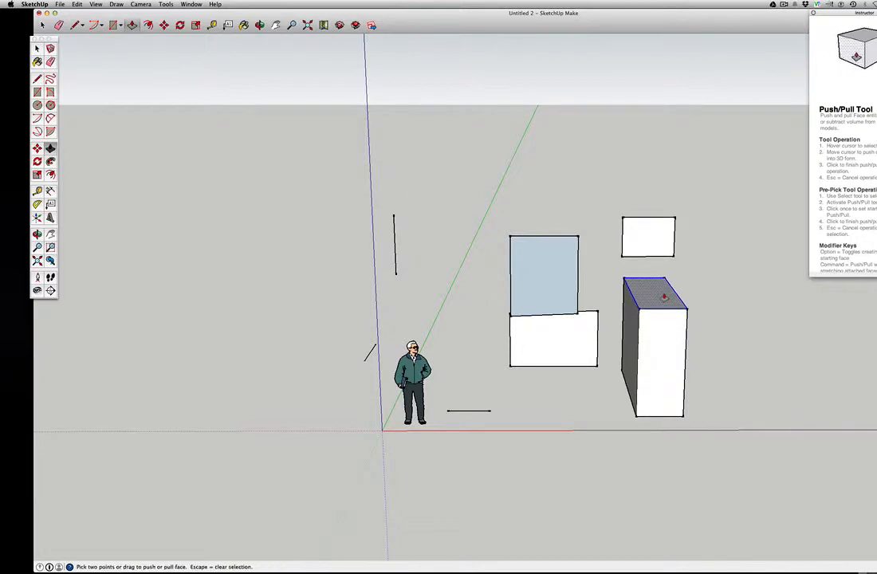
- Select the tall box's front face and Push/Pull it forward past the red axis into a long block
key("space")
left_click(663, 351)
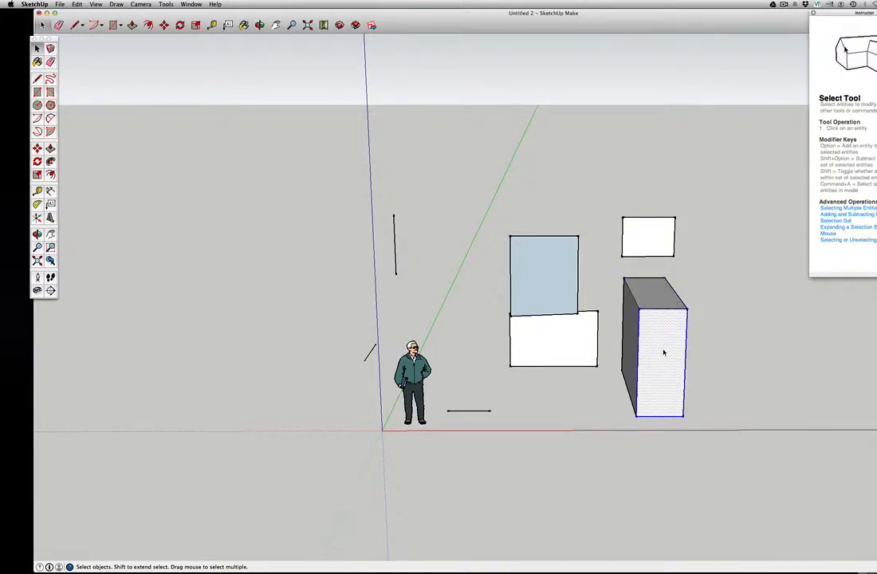
left_click(667, 344)
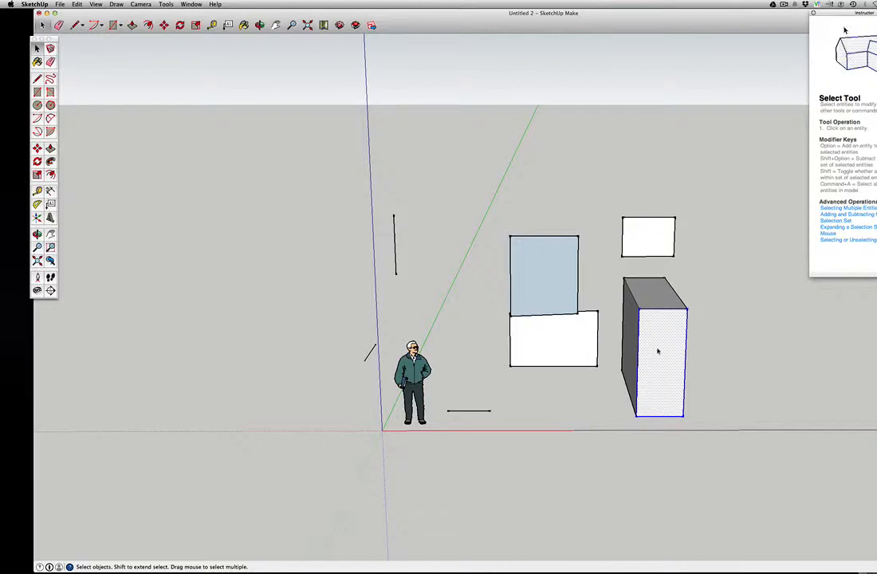
key("p")
left_click_drag(658, 350, 699, 420)
- Select the long side face farthest from the standing figure and Push/Pull it outward to make the block much wider
key("o")
left_click_drag(753, 393, 853, 400)
left_click_drag(672, 401, 607, 399)
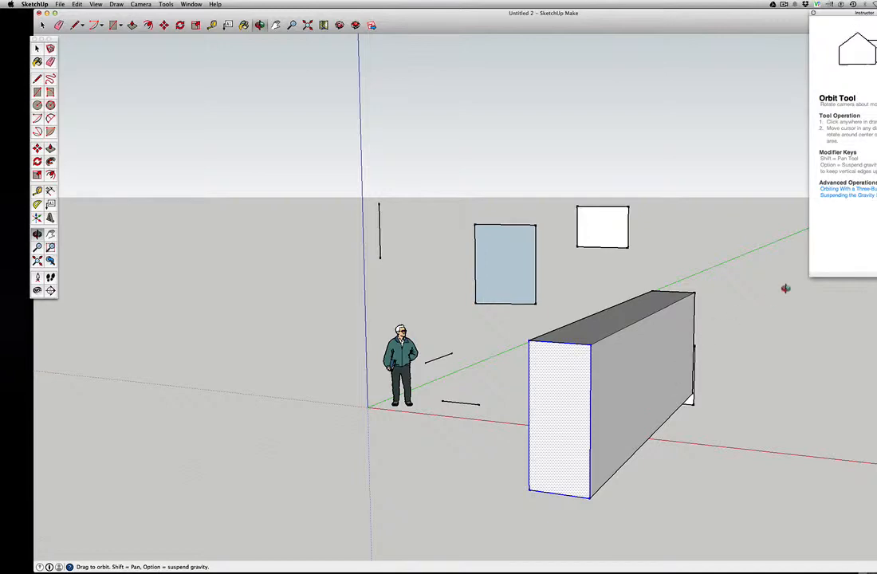
left_click_drag(769, 354, 566, 344)
key("space")
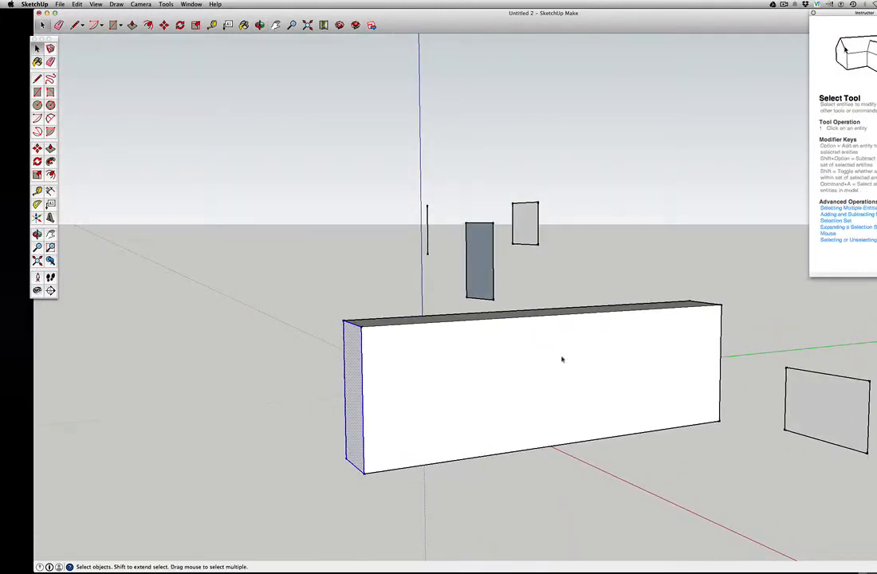
left_click(560, 356)
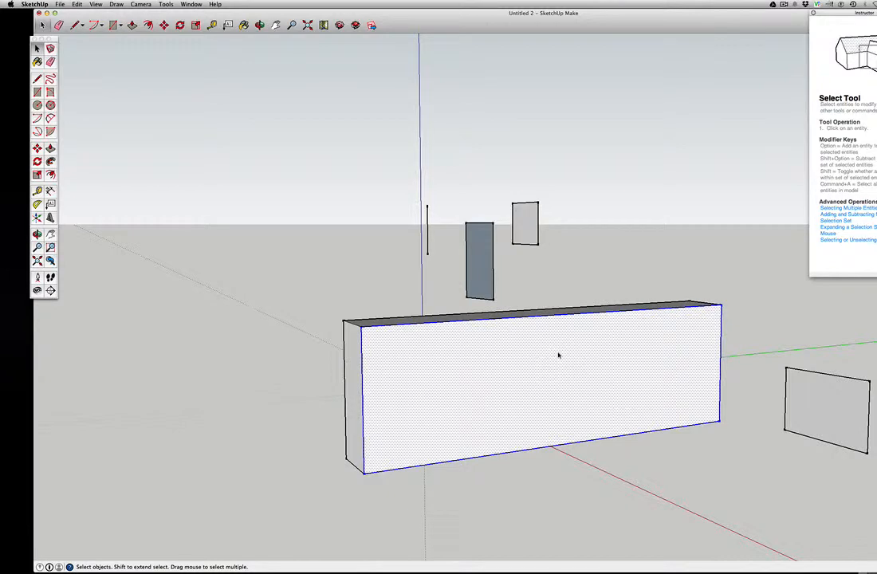
key("p")
left_click_drag(555, 354, 681, 378)
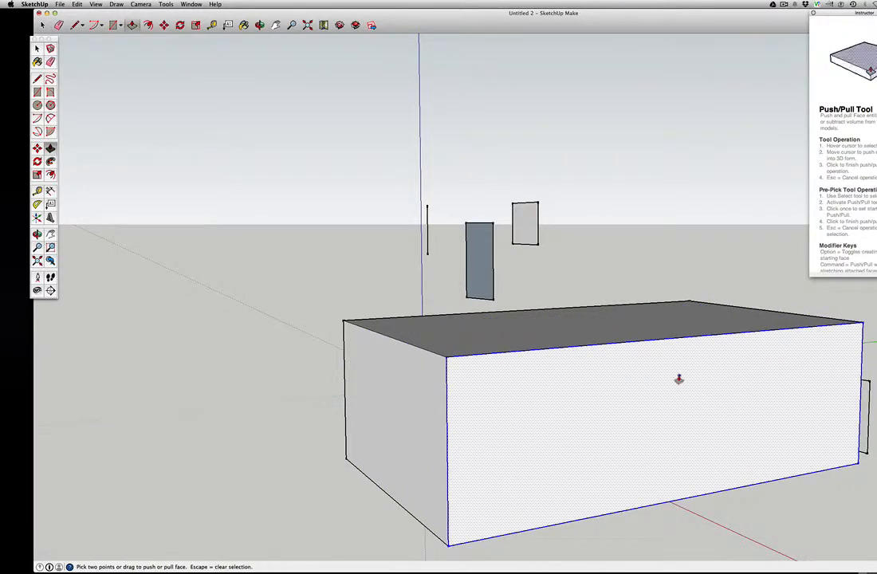
- Select the block's top face and Push/Pull it slightly upward
key("space")
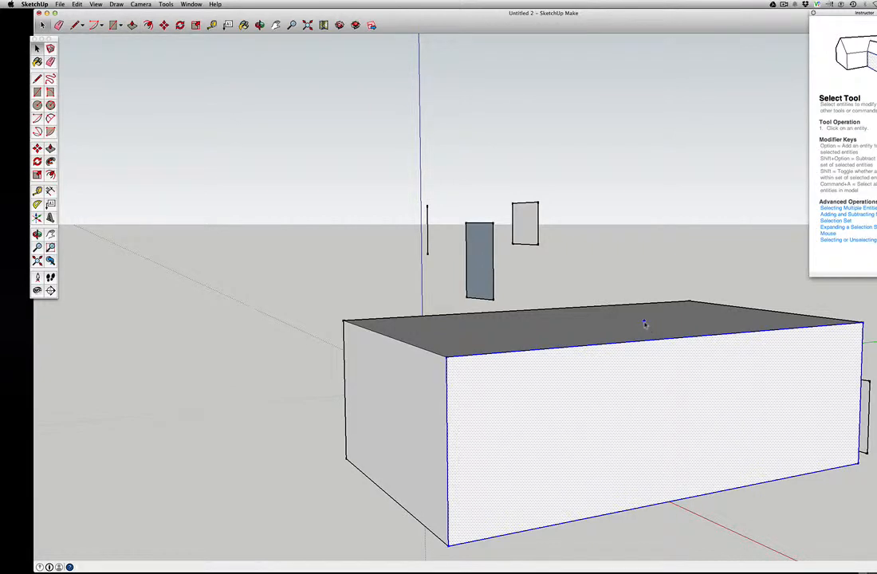
left_click(639, 327)
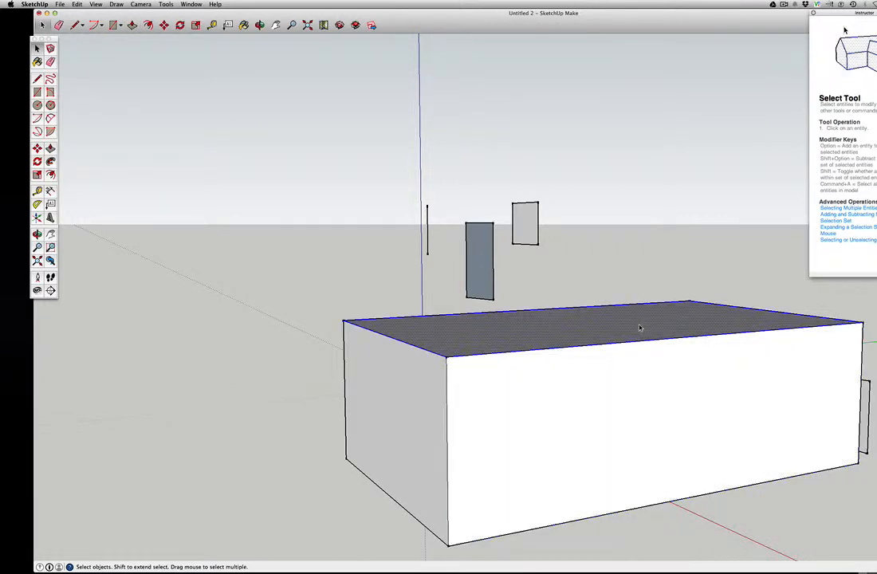
key("p")
mouse_move(642, 309)
left_mouse_down()
mouse_move(648, 265)
mouse_move(644, 309)
left_mouse_up()
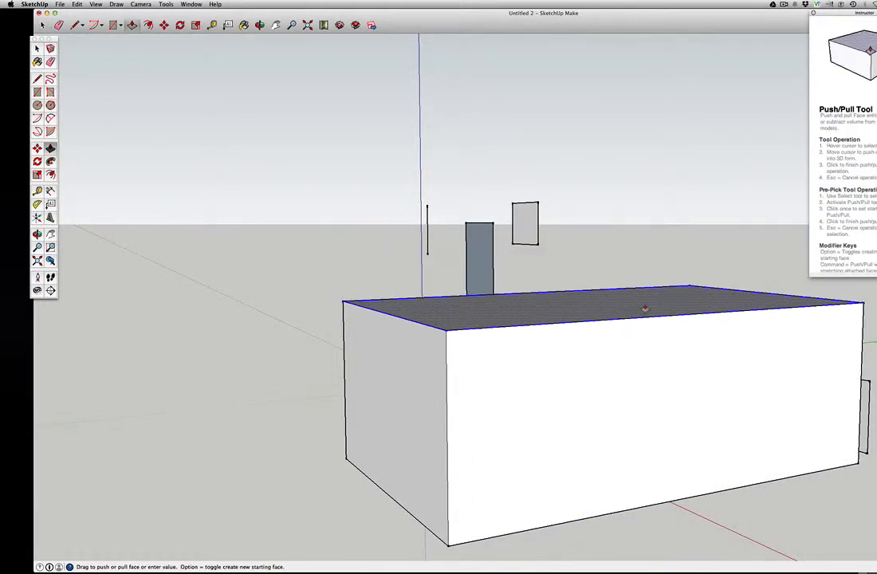
- Select the entire block, then Push/Pull its long side face slightly inward to narrow it
key("space")
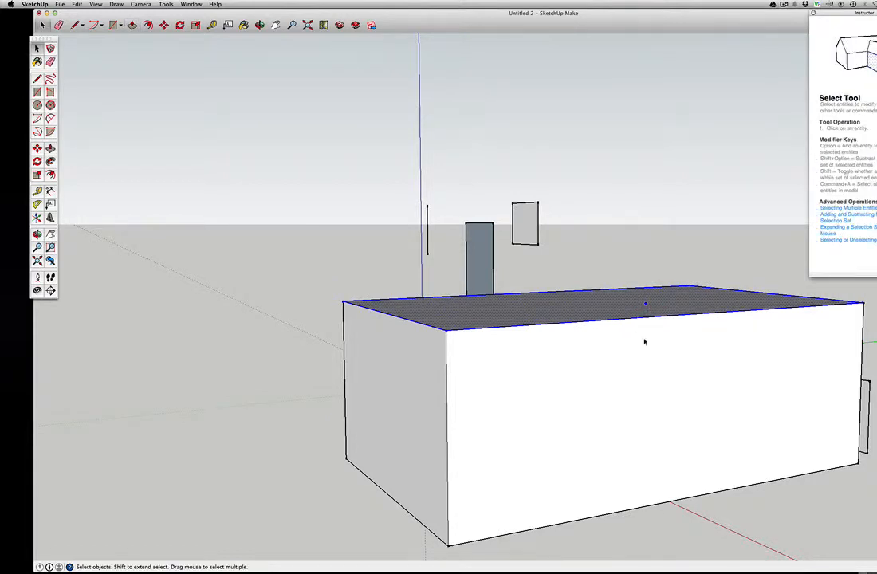
triple_click(644, 342)
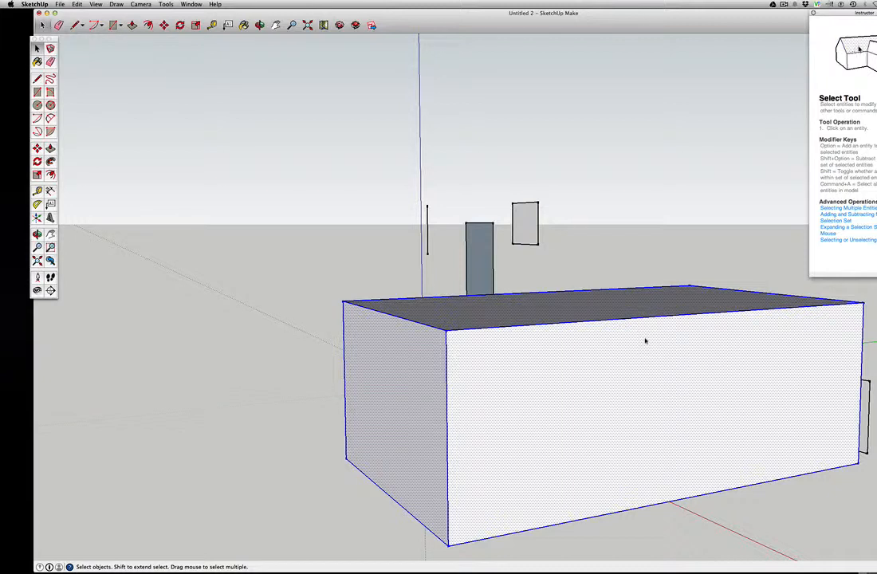
key("p")
left_click(644, 335)
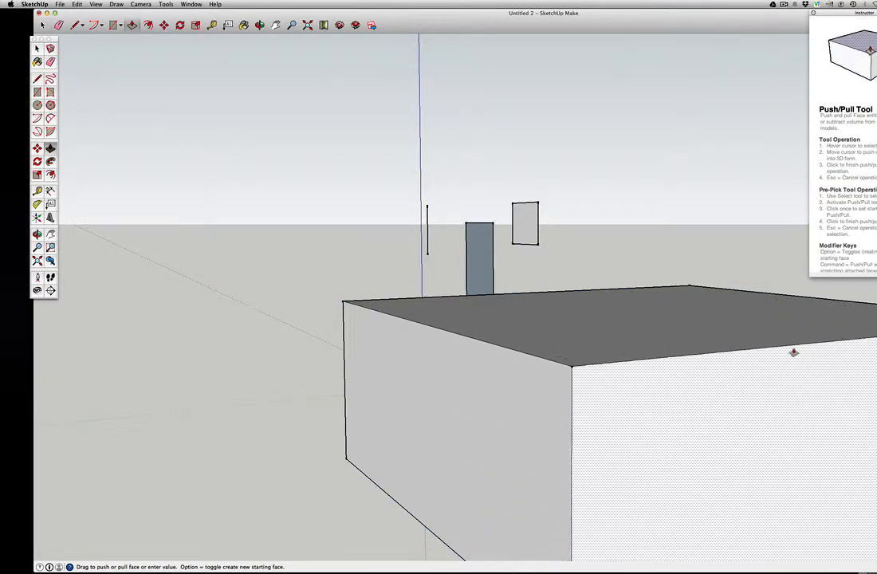
left_click(618, 349)
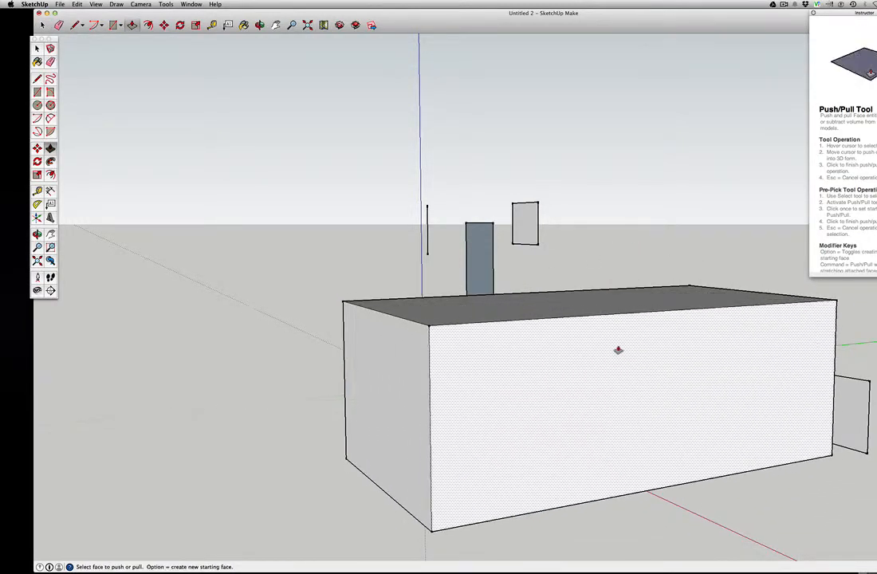
- Pick the block's long top edge, then Push/Pull the top face slightly downward
key("space")
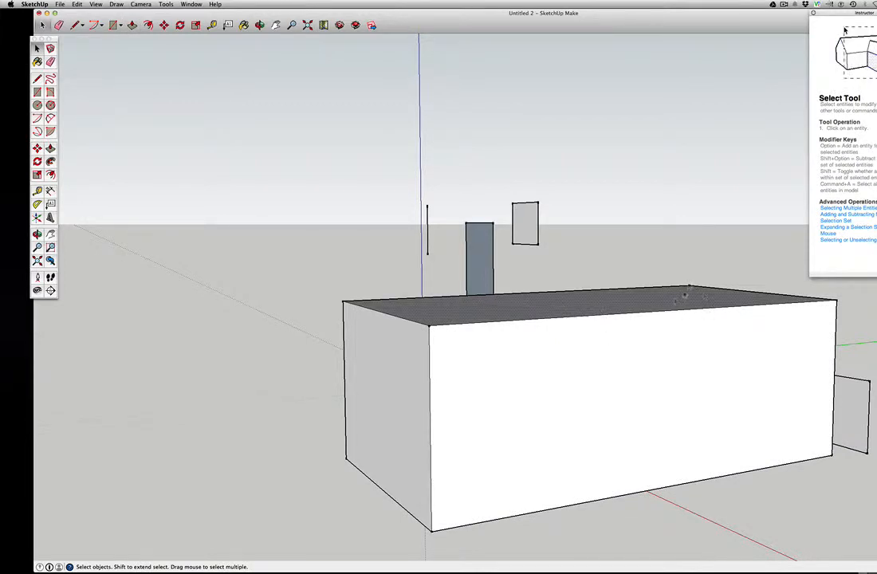
left_click(620, 315)
key("p")
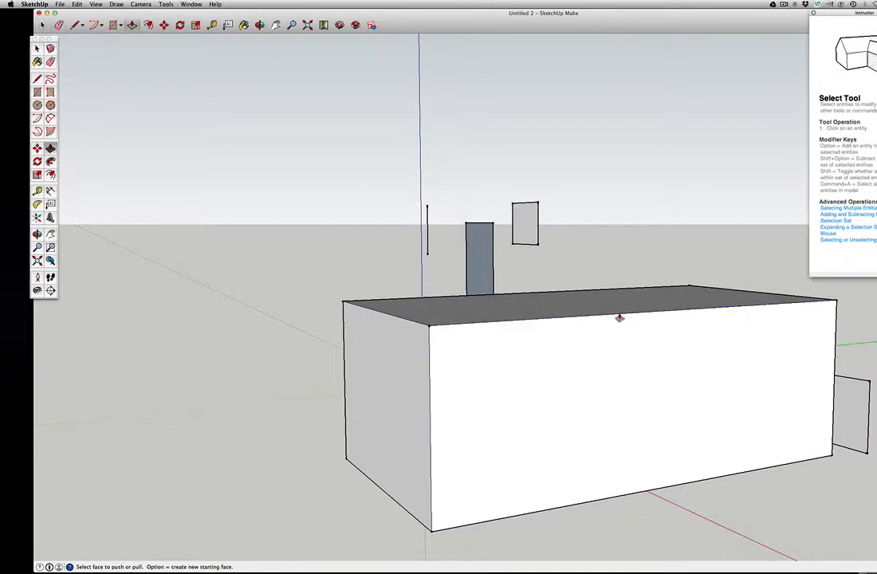
mouse_move(620, 315)
left_mouse_down()
mouse_move(631, 261)
mouse_move(632, 328)
left_mouse_up()
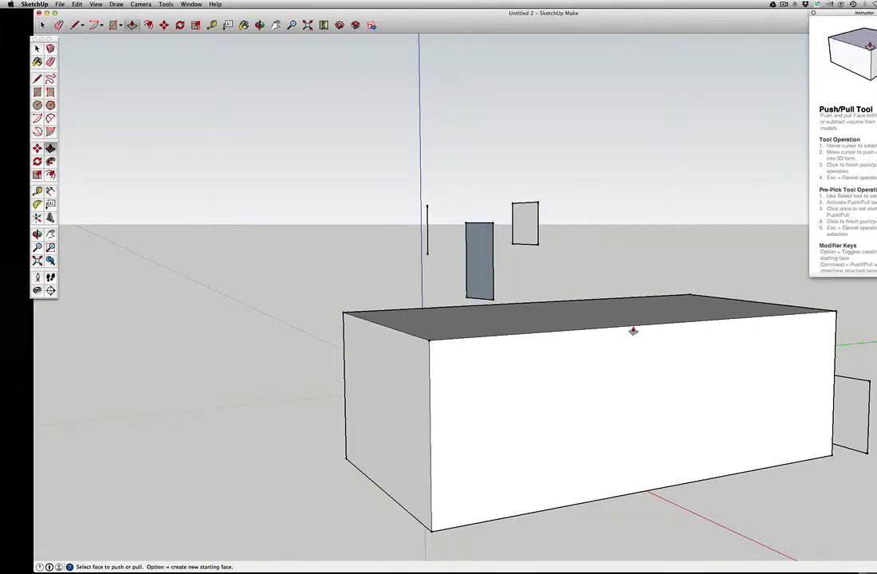
left_click(625, 333)
left_click(616, 324)
- Pick the block's top edges near the front corner, then Push/Pull the top face down to about the standing figure's waist
key("space")
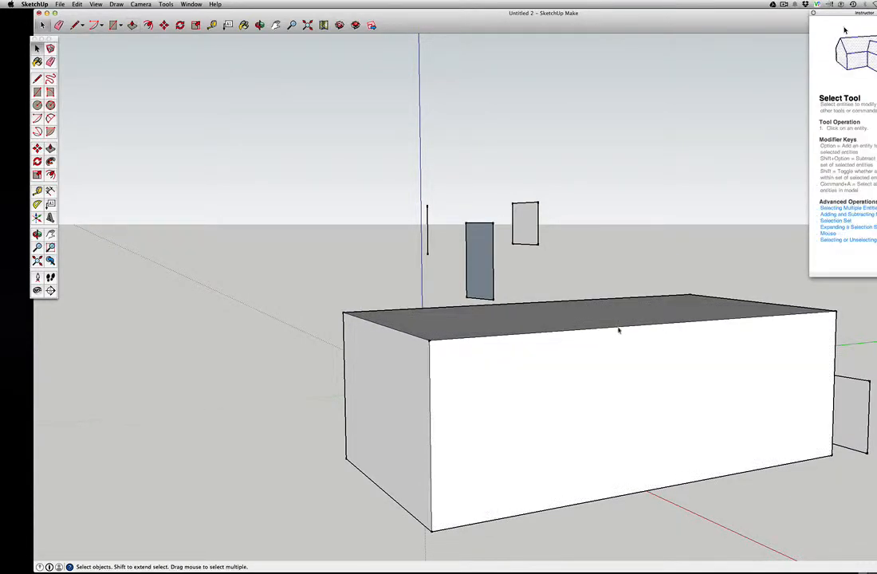
left_click(619, 327)
left_click(428, 341)
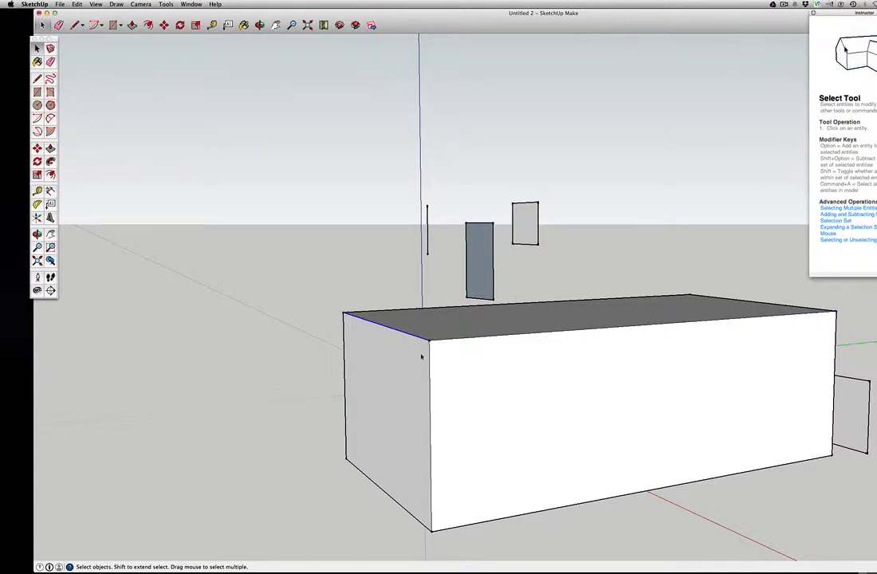
key("p")
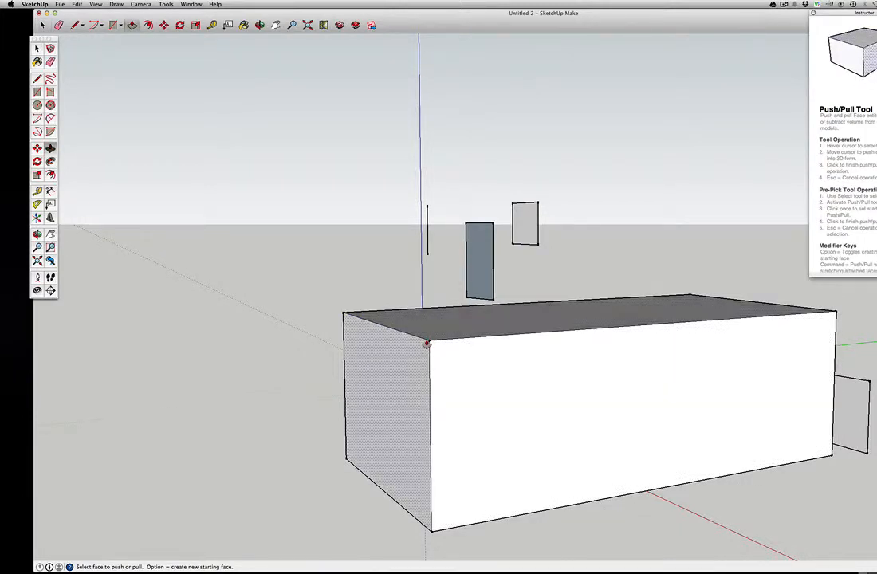
left_click(430, 341)
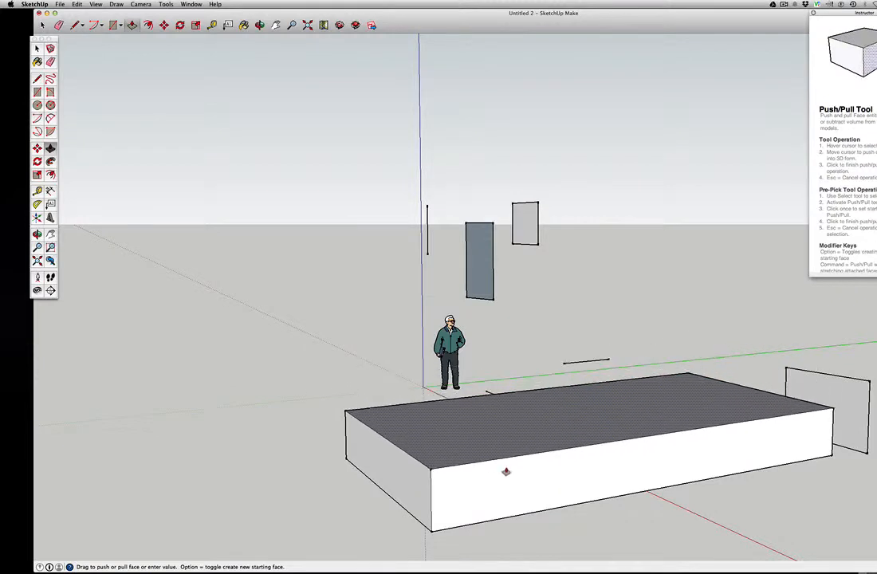
left_click(505, 403)
left_click(515, 403)
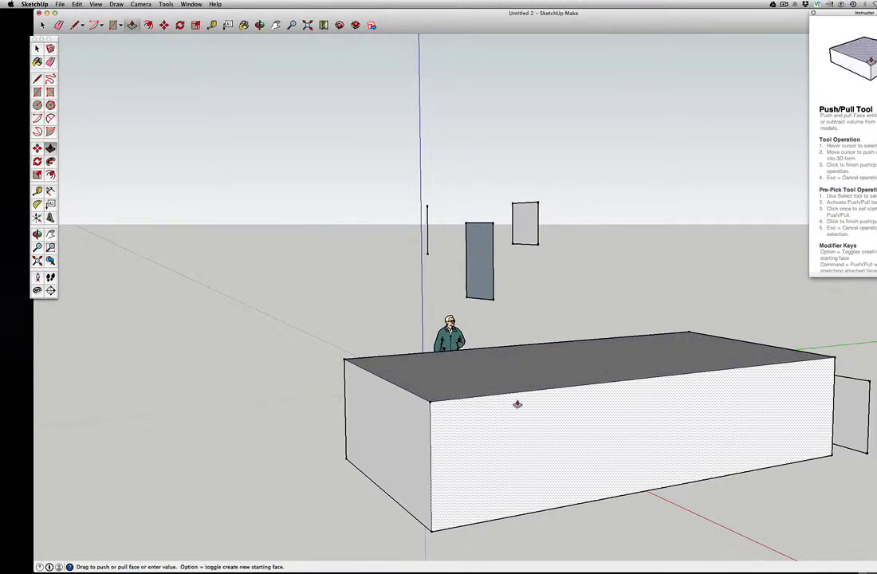
left_click(517, 404)
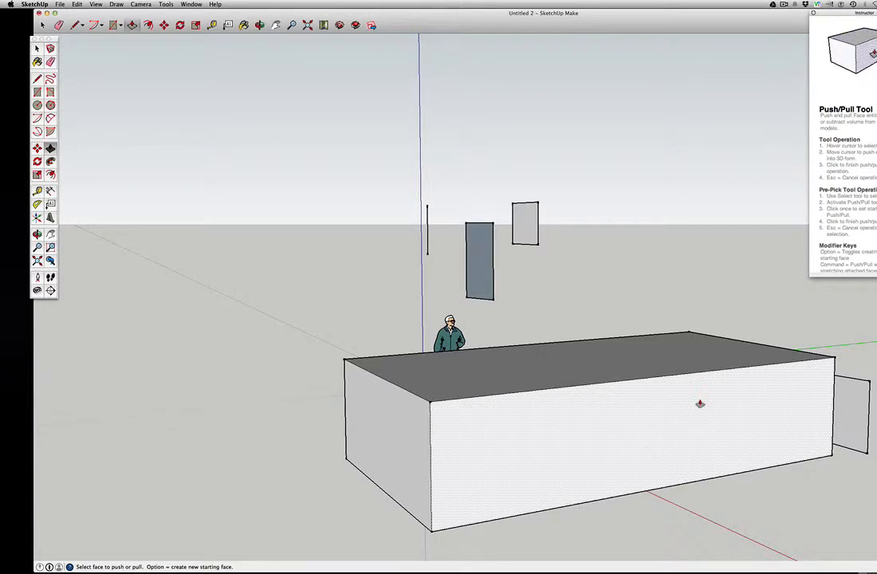
key("space")
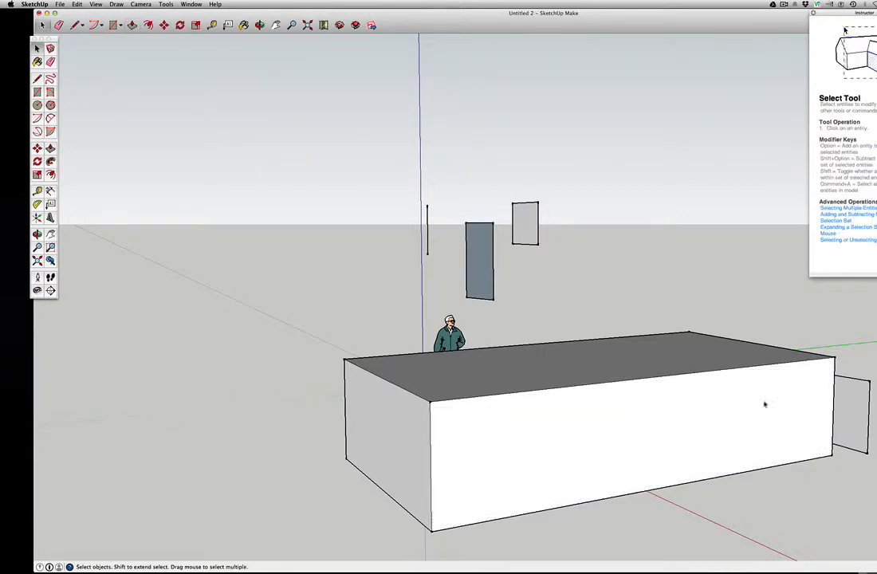
- Try moving the entire block straight up along the blue axis to above the standing figure, and undo the move
left_click(663, 396)
double_click(663, 397)
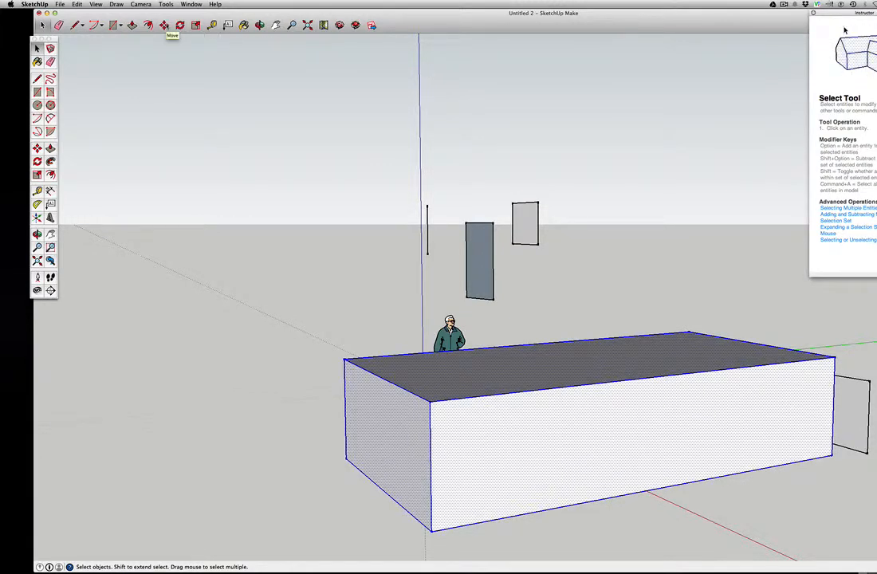
left_click(164, 26)
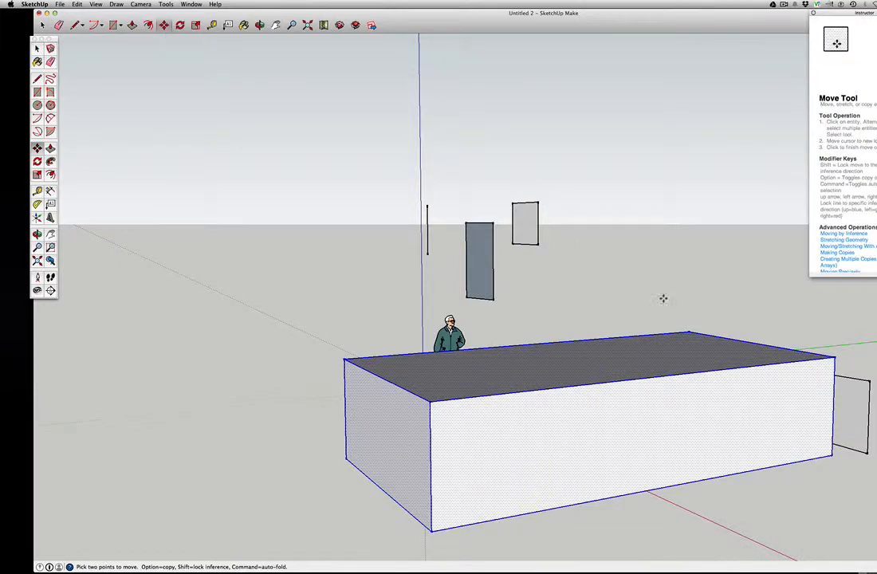
left_click(629, 358)
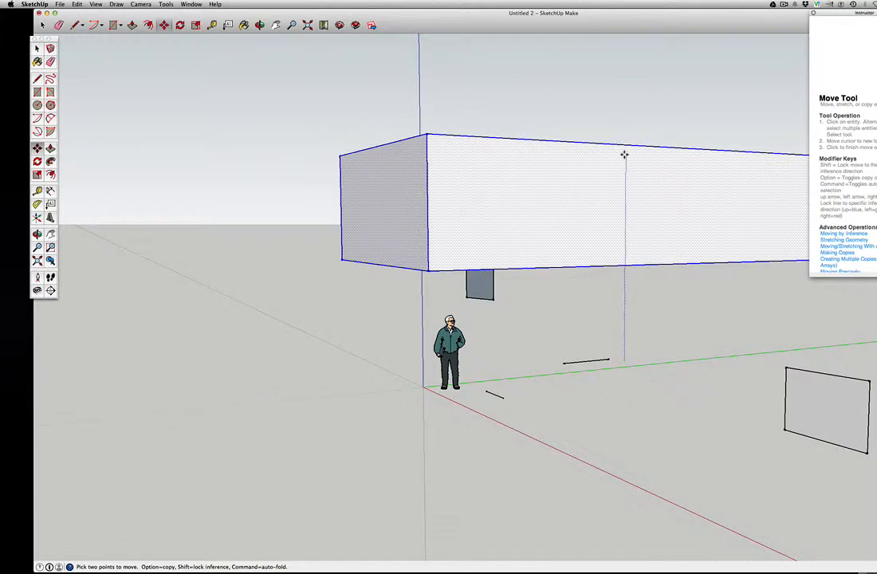
left_click(623, 156)
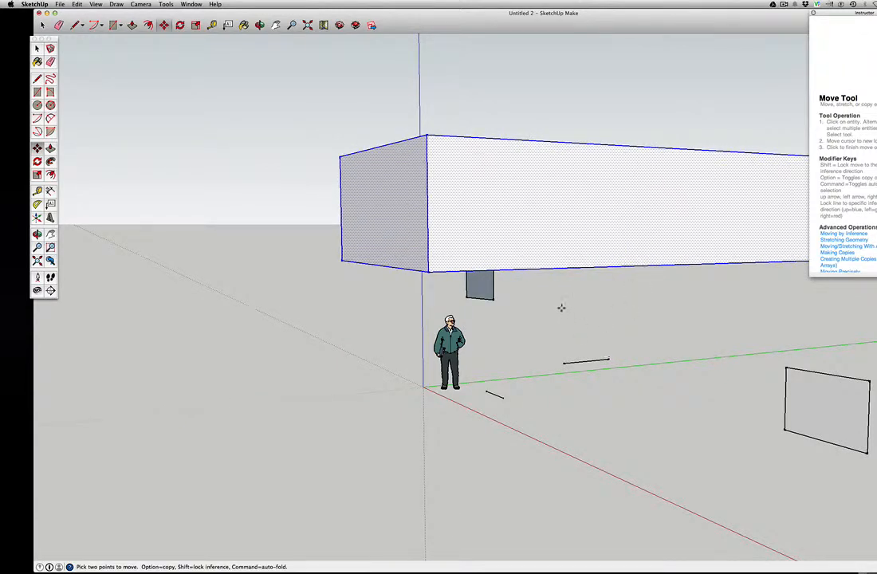
key("super+z")
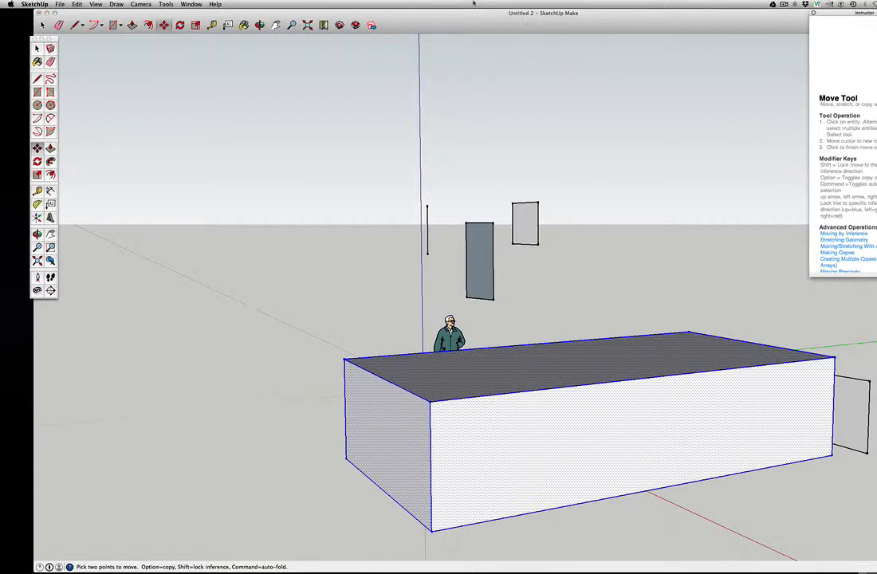
- Switch to the SketchUpLesson1 slides in Chrome and advance to the "Orbitting, Pan, Zoom" slide
mouse_move(469, 15)
left_mouse_down()
mouse_move(787, 140)
mouse_move(785, 157)
mouse_move(720, 77)
mouse_move(531, 58)
mouse_move(562, 61)
left_mouse_up()
left_click(160, 196)
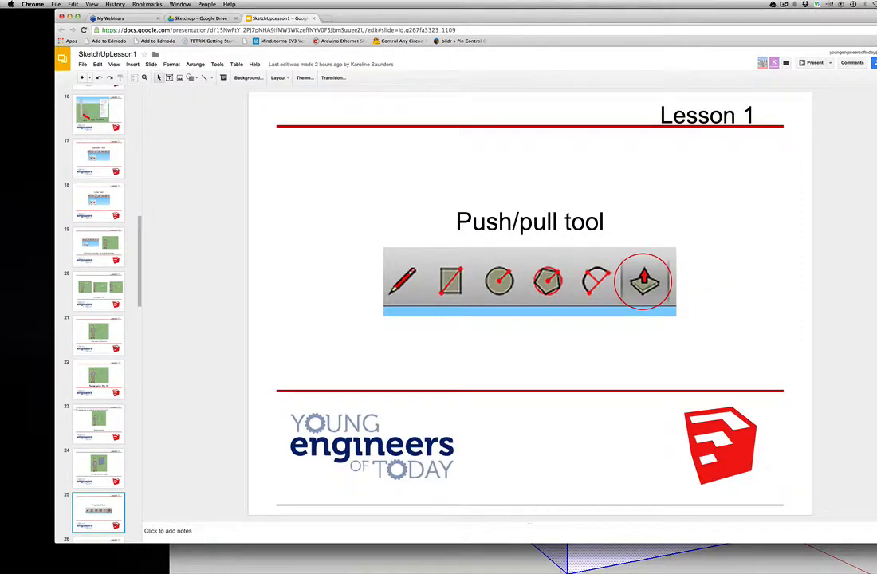
key("Down")
key("Down")
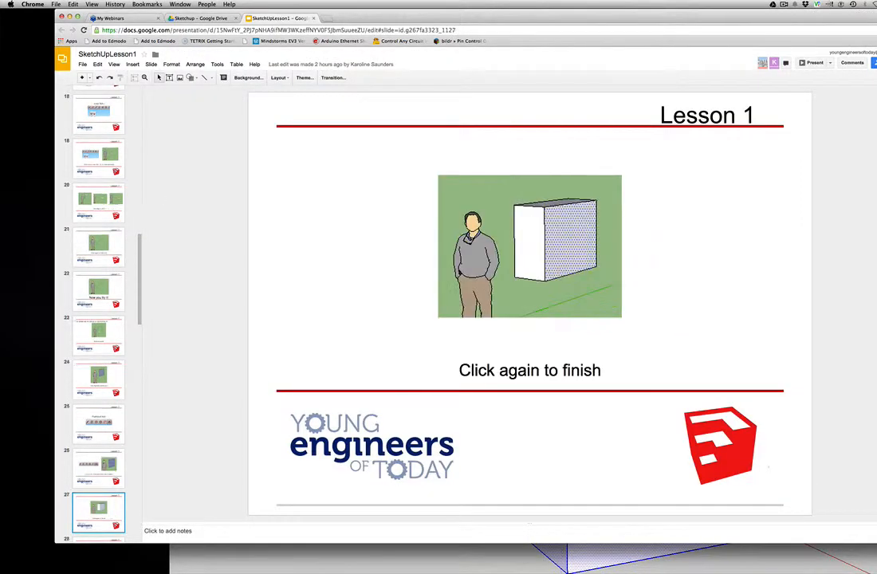
key("Down")
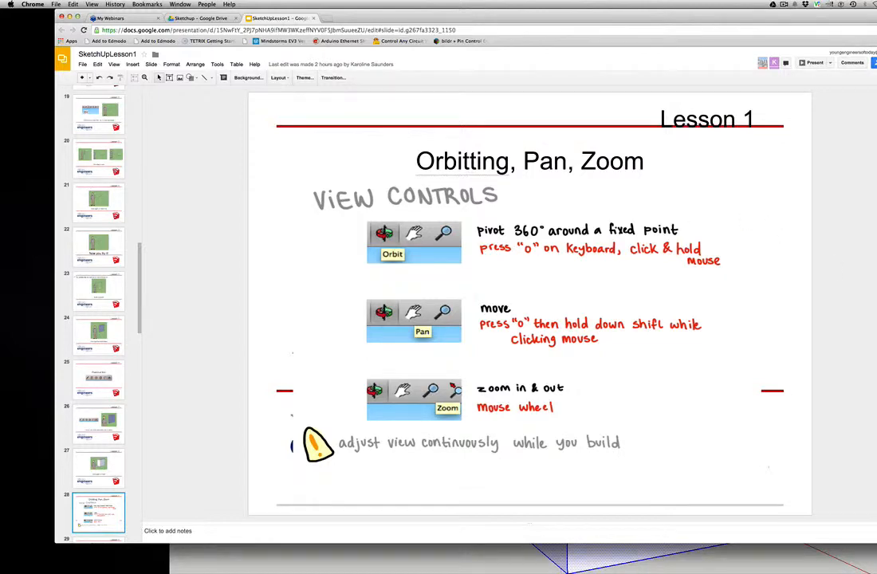
- Return to SketchUp and use Orbit and zoom to view the block, the standing figure and the vertical faces from different angles
key("super+Tab")
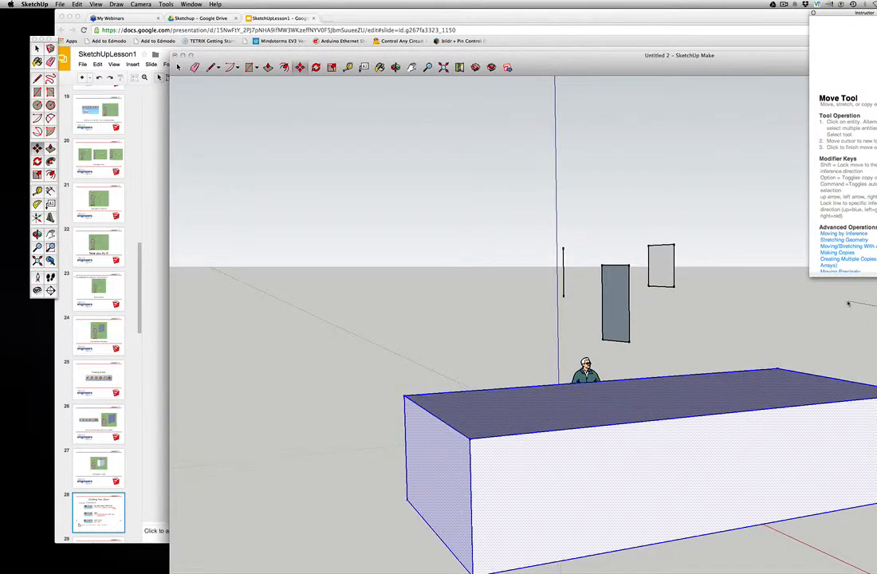
key("space")
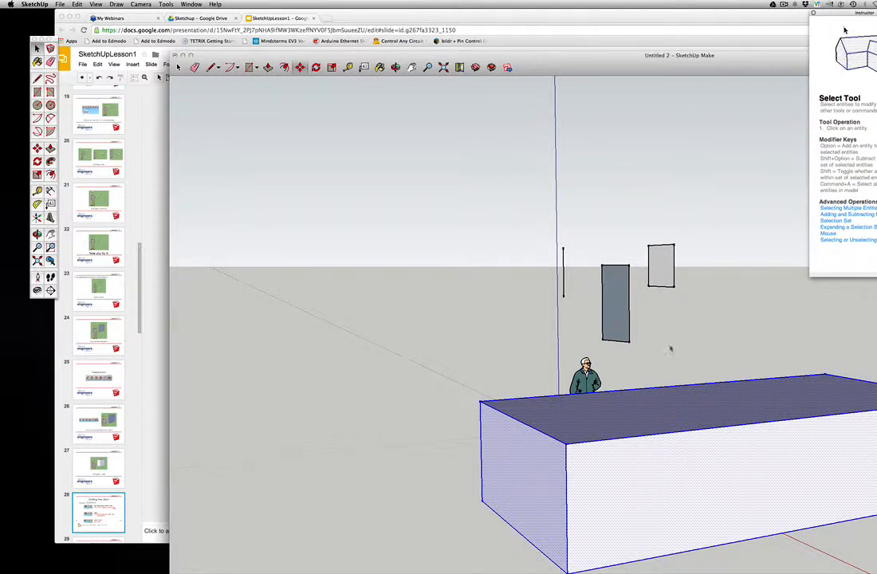
key("o")
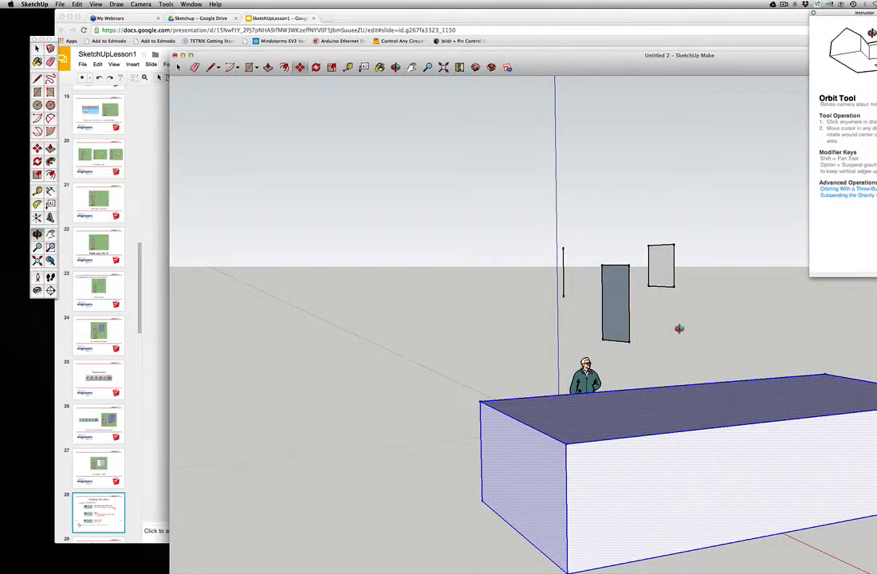
mouse_move(629, 337)
left_mouse_down()
mouse_move(723, 335)
mouse_move(709, 375)
mouse_move(744, 358)
left_mouse_up()
mouse_move(682, 337)
left_mouse_down()
mouse_move(629, 338)
mouse_move(560, 310)
mouse_move(428, 385)
mouse_move(718, 163)
mouse_move(675, 182)
mouse_move(664, 244)
mouse_move(676, 271)
mouse_move(681, 262)
left_mouse_up()
scroll(681, 262, "up", 5)
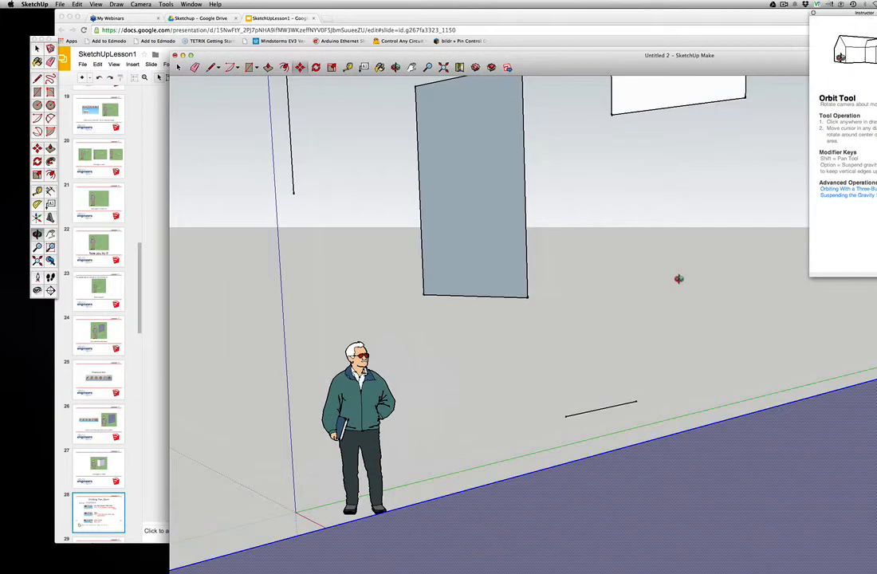
scroll(679, 278, "down", 2)
scroll(680, 278, "up", 1)
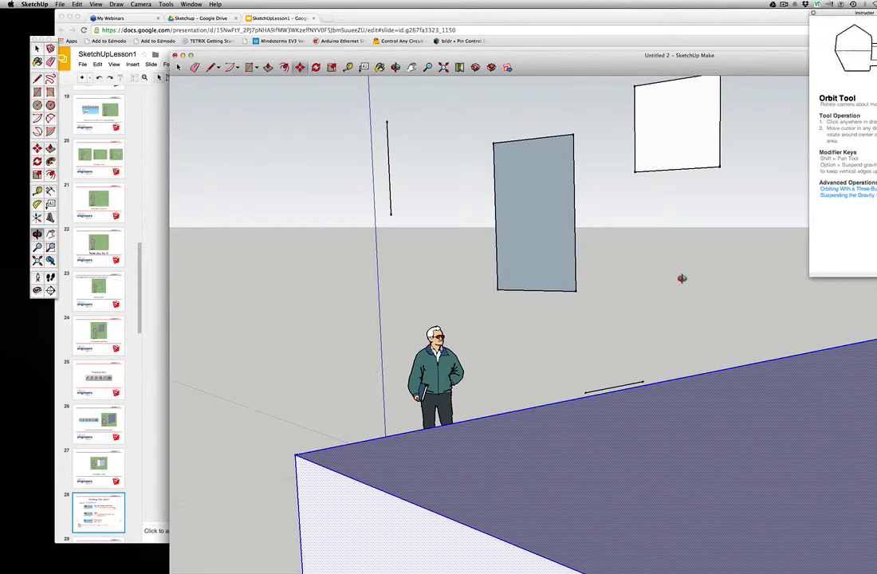
scroll(682, 278, "up", 3)
scroll(683, 278, "down", 1)
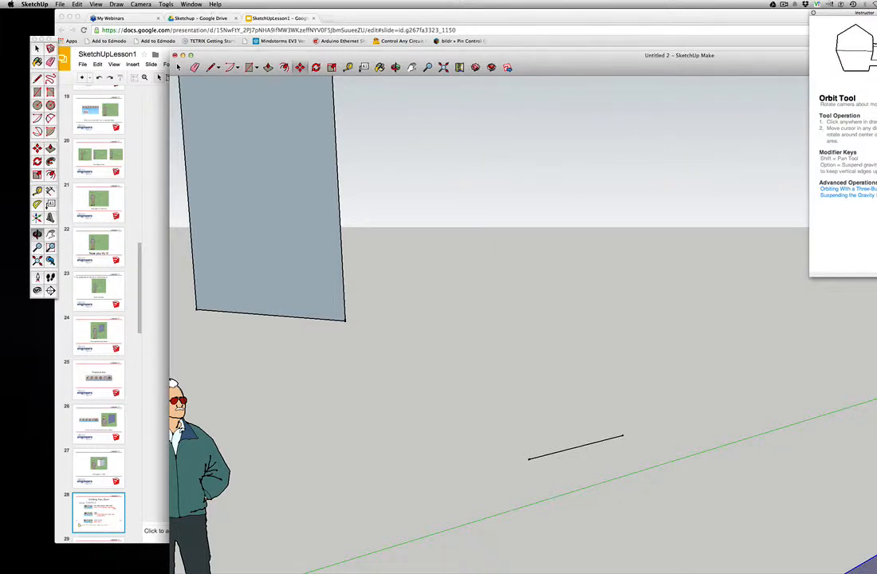
left_click(166, 4)
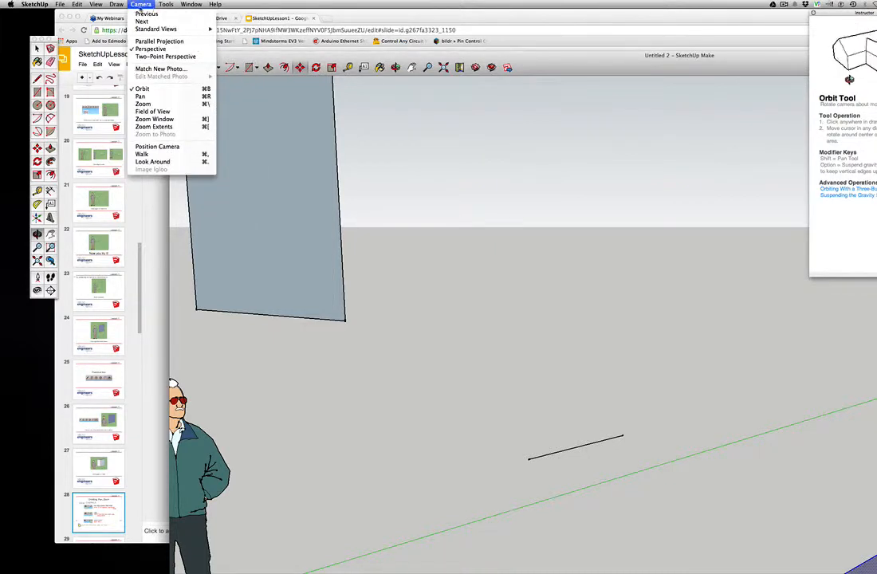
mouse_move(97, 5)
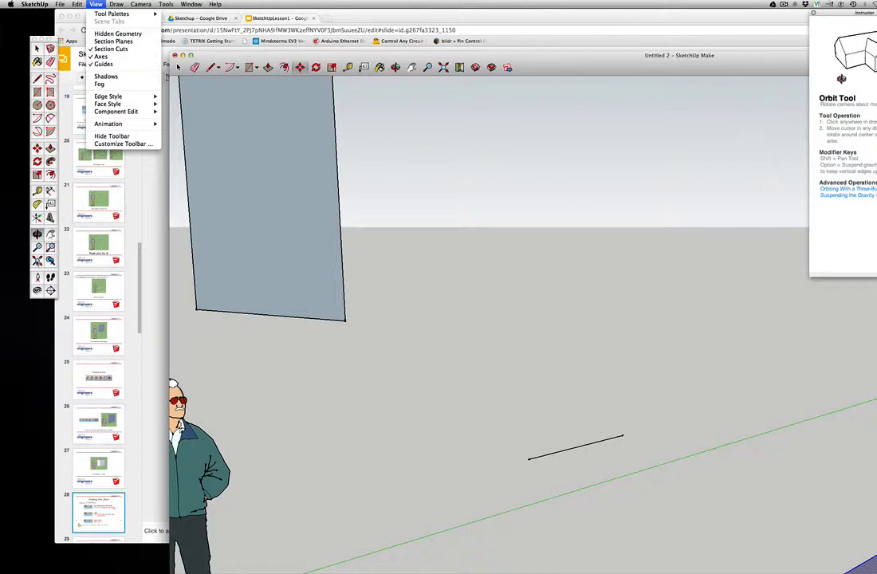
key("Escape")
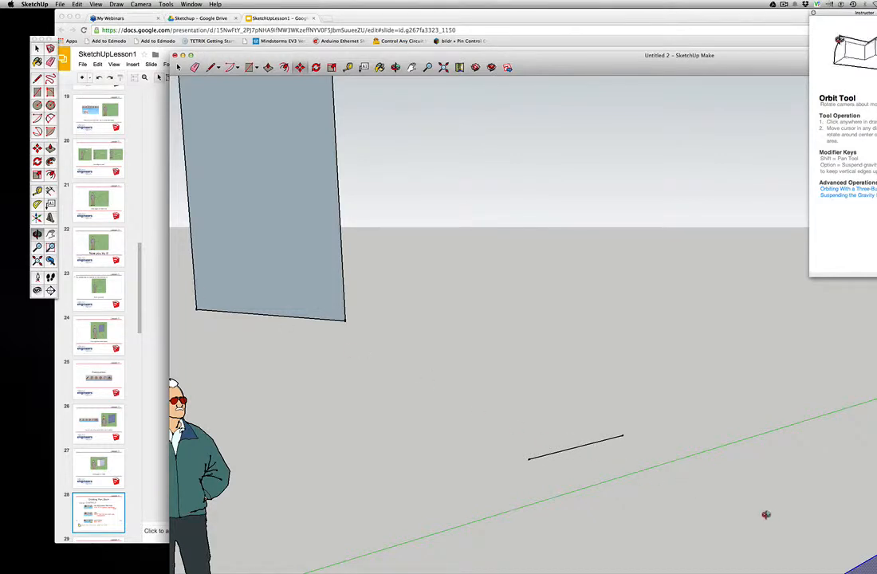
- Examine the block's top and the ground line by zooming and orbiting, restoring the previous view and using the Zoom tool
scroll(523, 325, "up", 5)
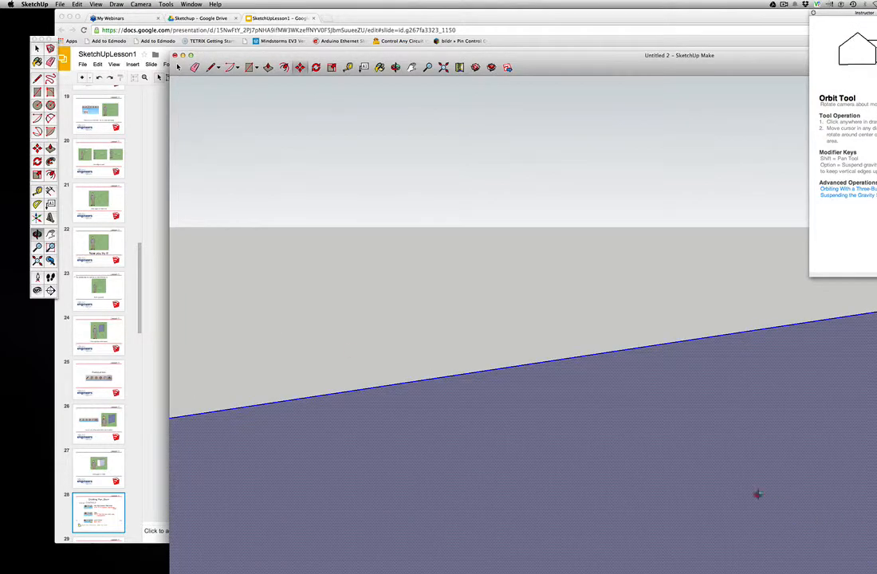
scroll(337, 313, "down", 5)
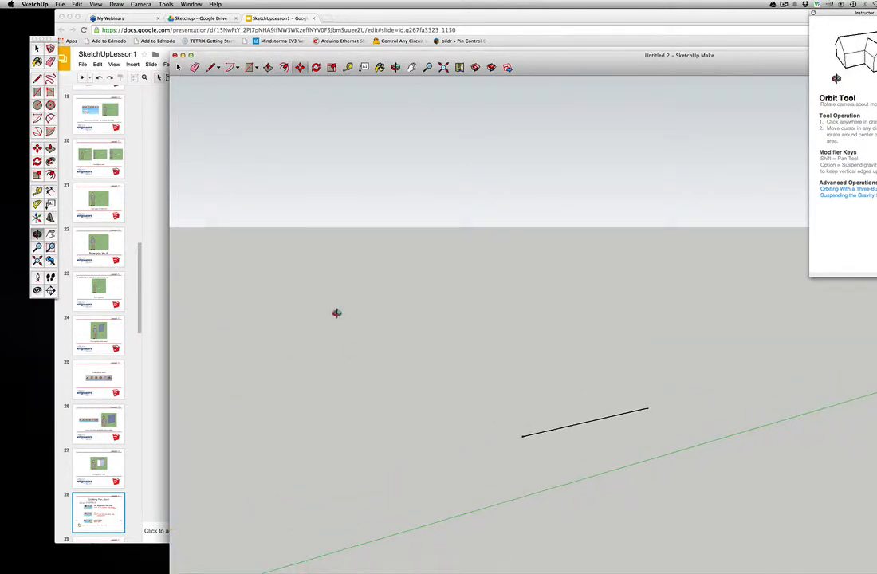
left_click_drag(444, 368, 295, 364)
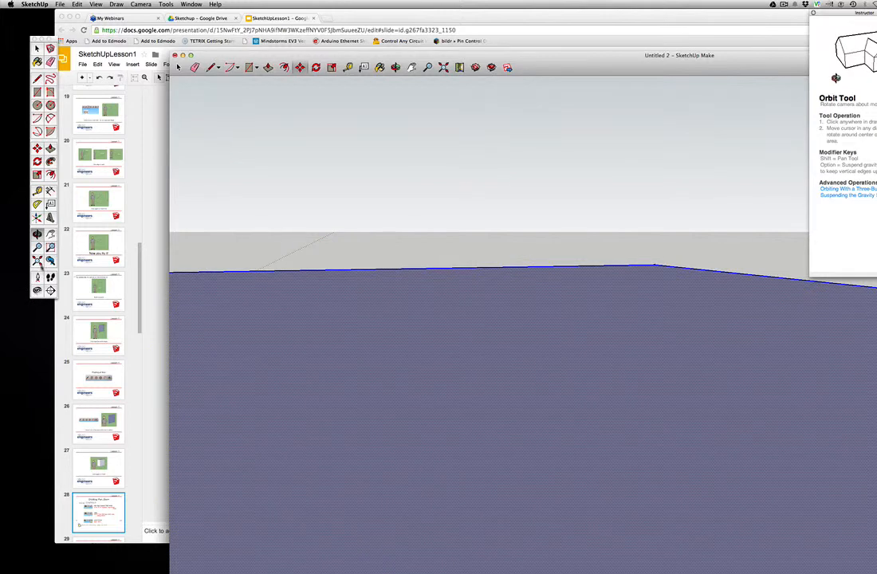
key("z")
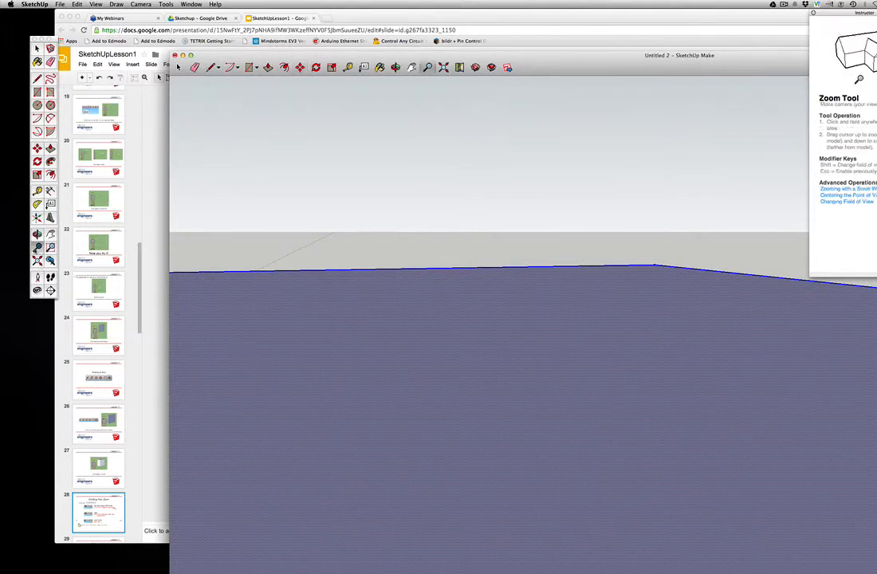
left_click(50, 261)
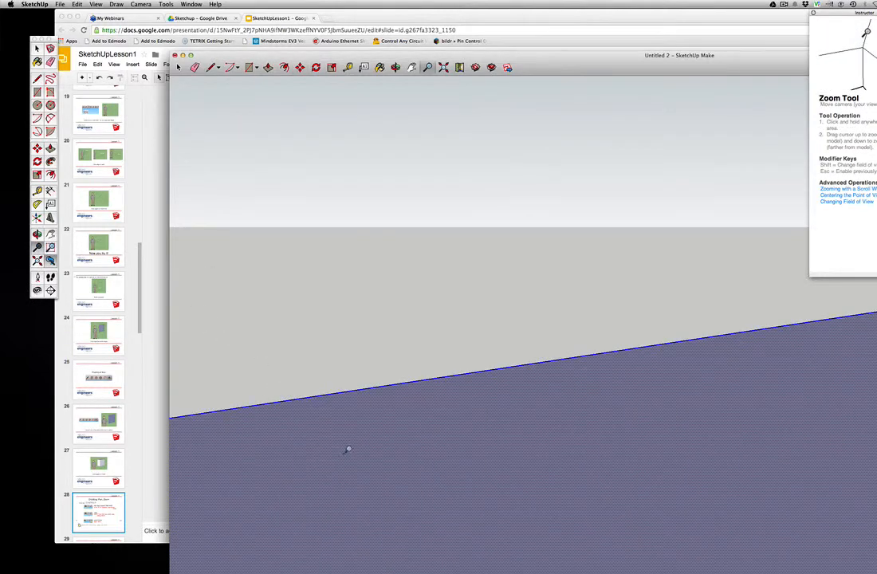
scroll(366, 438, "down", 3)
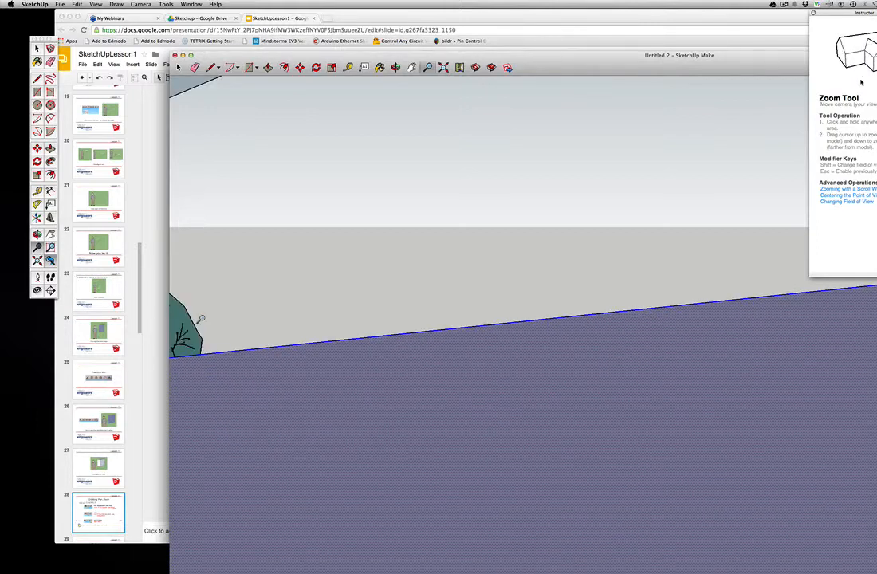
scroll(231, 340, "up", 3)
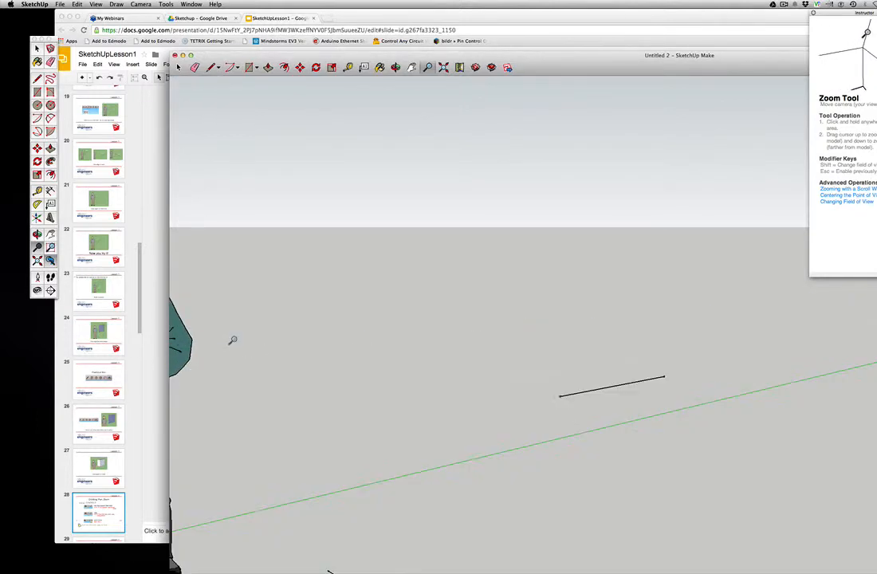
scroll(232, 340, "up", 5)
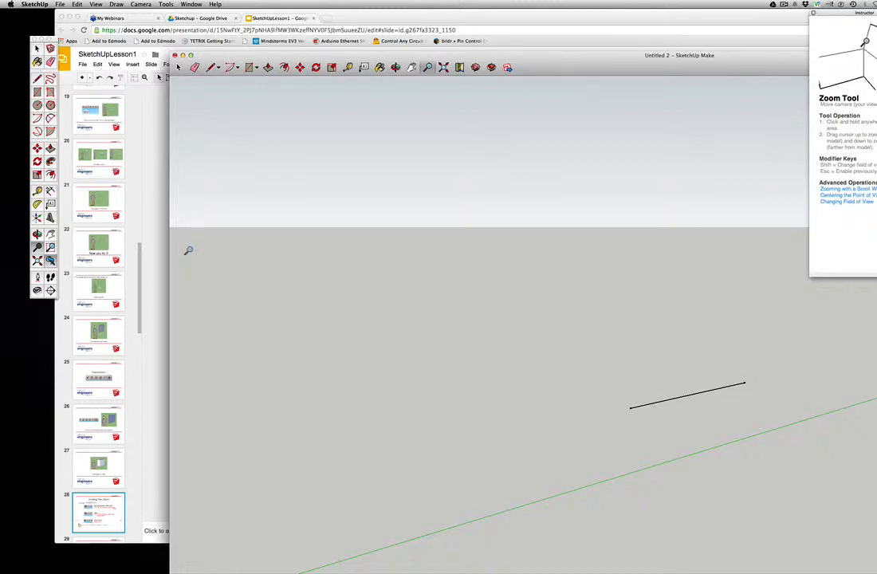
scroll(359, 327, "up", 1)
scroll(446, 358, "up", 4)
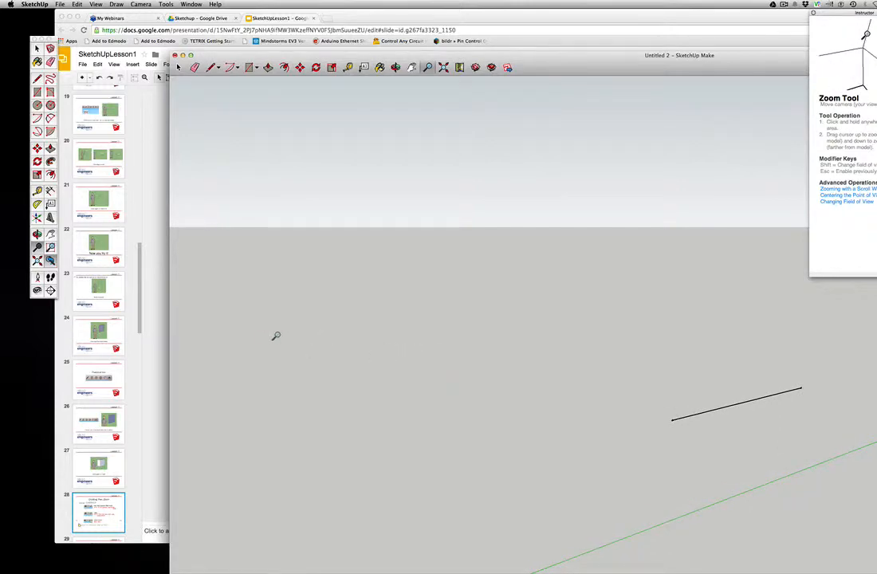
- Orbit and zoom to a close-up of the standing figure's head and shoulders
key("space")
mouse_move(288, 339)
middle_mouse_down()
mouse_move(487, 325)
mouse_move(327, 321)
mouse_move(370, 348)
mouse_move(360, 358)
mouse_move(414, 366)
mouse_move(370, 354)
mouse_move(363, 360)
middle_mouse_up()
right_click(779, 347)
left_click(699, 344)
mouse_move(748, 327)
left_mouse_down()
mouse_move(694, 327)
mouse_move(873, 354)
mouse_move(874, 370)
mouse_move(810, 359)
left_mouse_up()
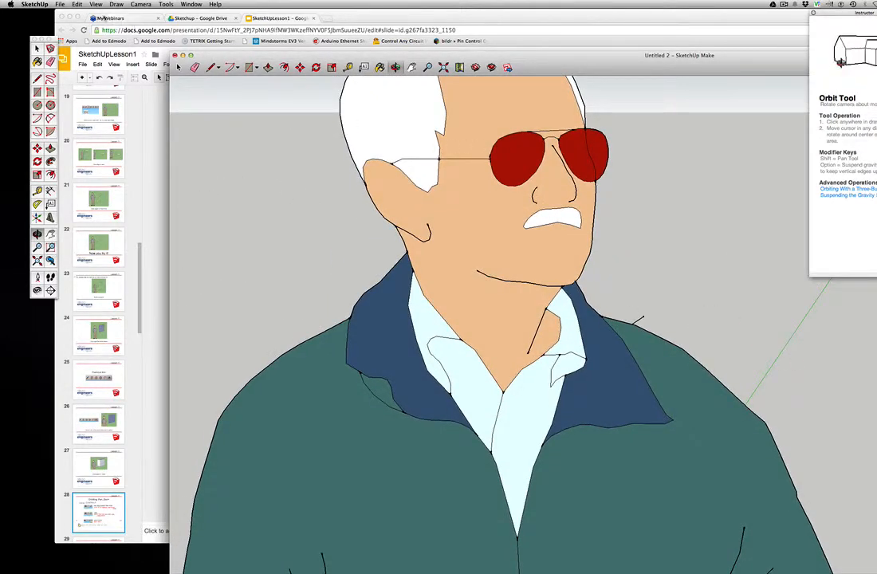
left_click(95, 4)
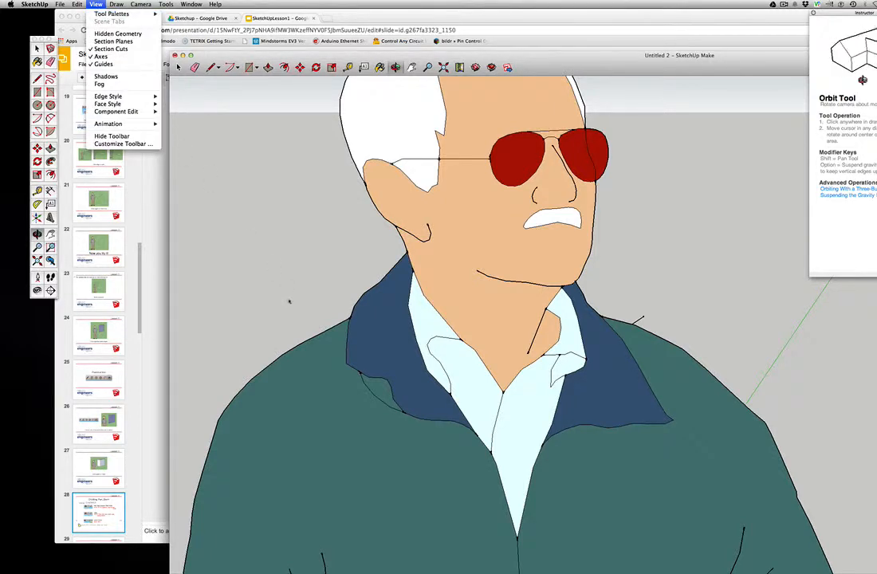
left_click(280, 290)
right_click(278, 291)
left_click(276, 290)
left_click_drag(270, 290, 267, 284)
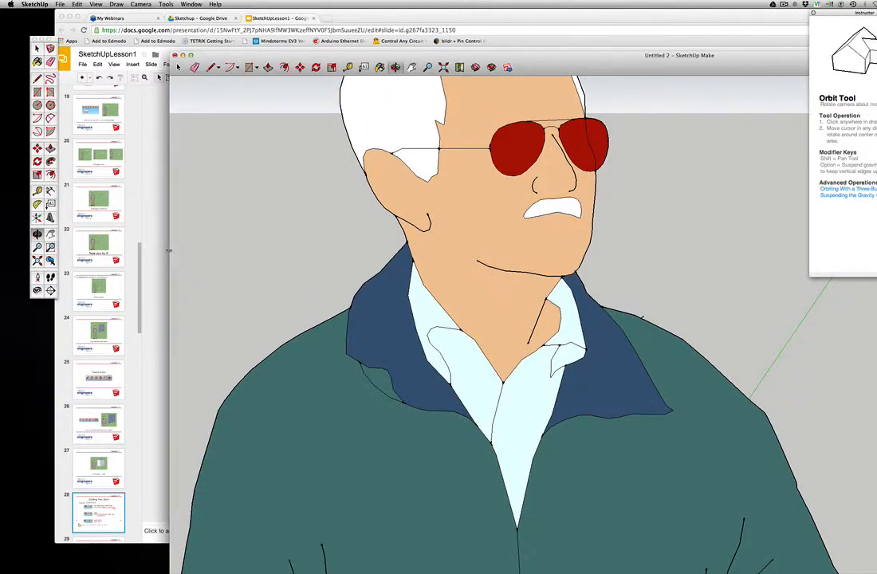
- Zoom in closely on the edge of the standing figure's blue collar
scroll(363, 289, "up", 3)
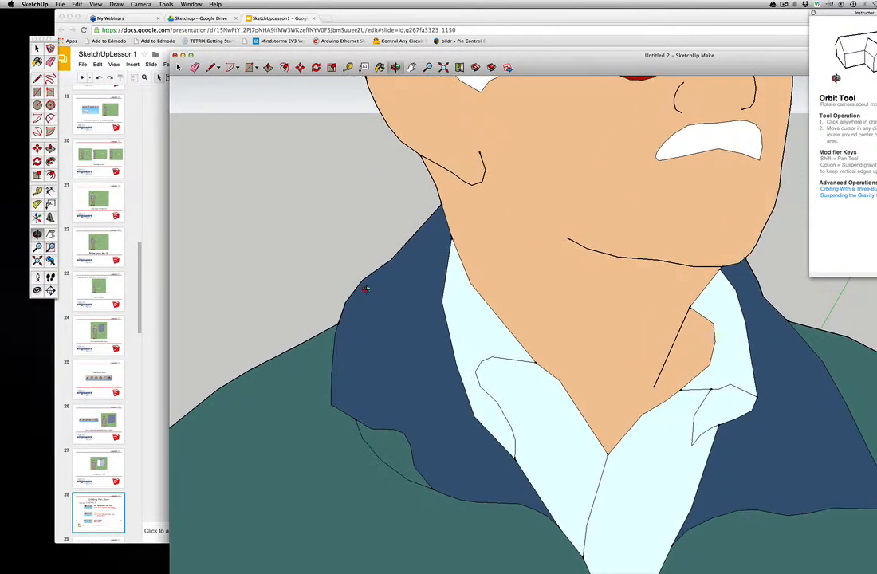
scroll(365, 289, "up", 2)
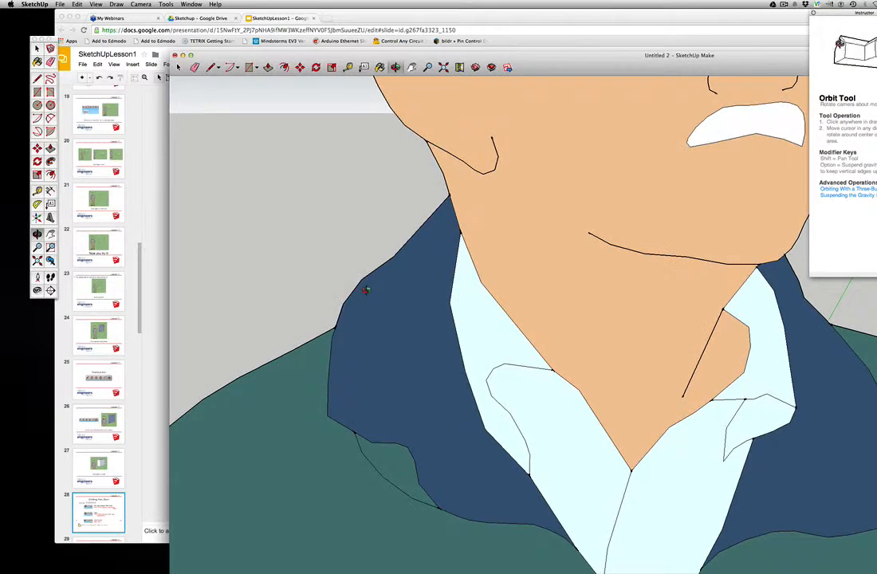
scroll(365, 289, "up", 2)
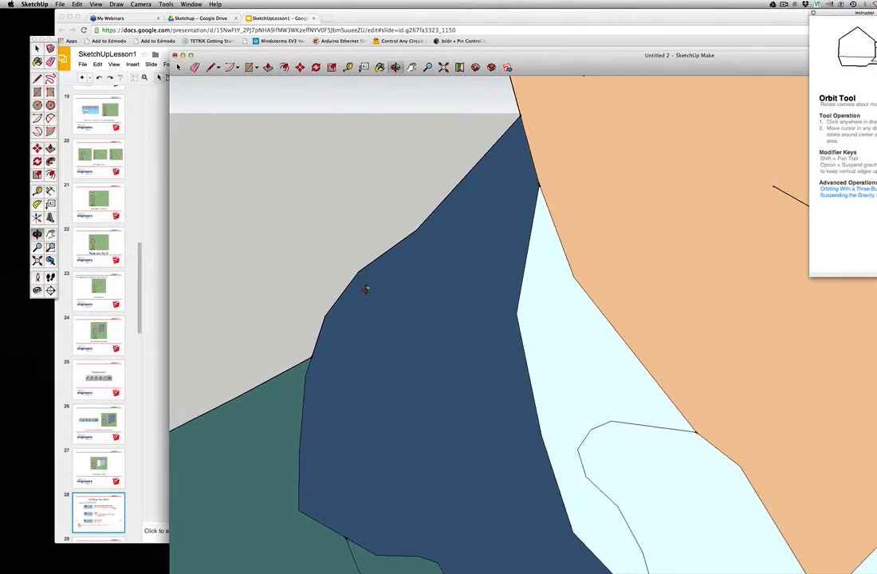
scroll(365, 289, "up", 2)
scroll(366, 288, "up", 2)
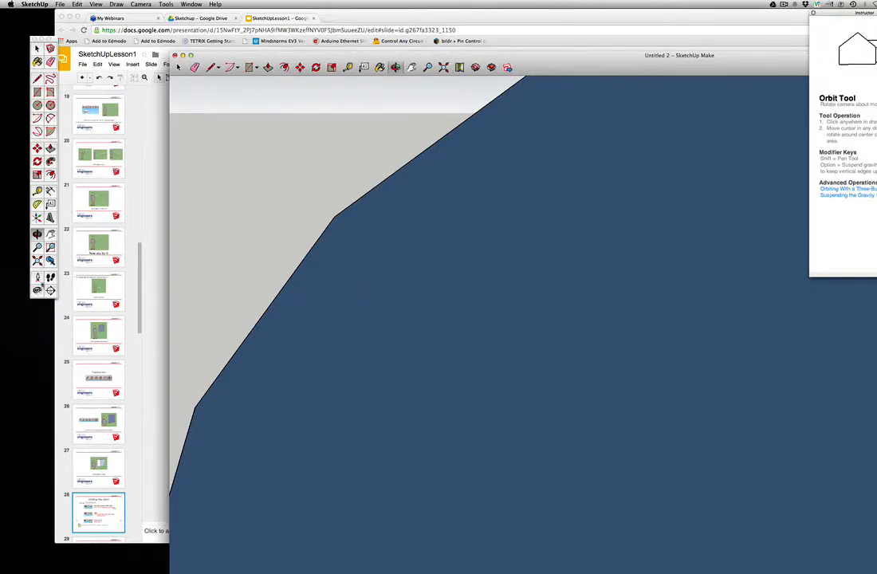
- Activate the Look Around, Position Camera and Walk tools in turn
left_click(37, 291)
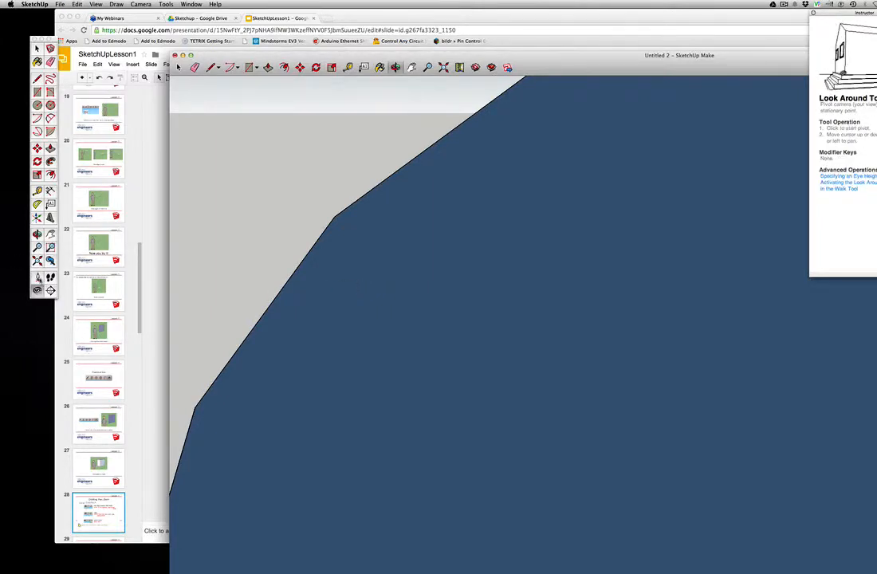
left_click(37, 278)
left_click(51, 277)
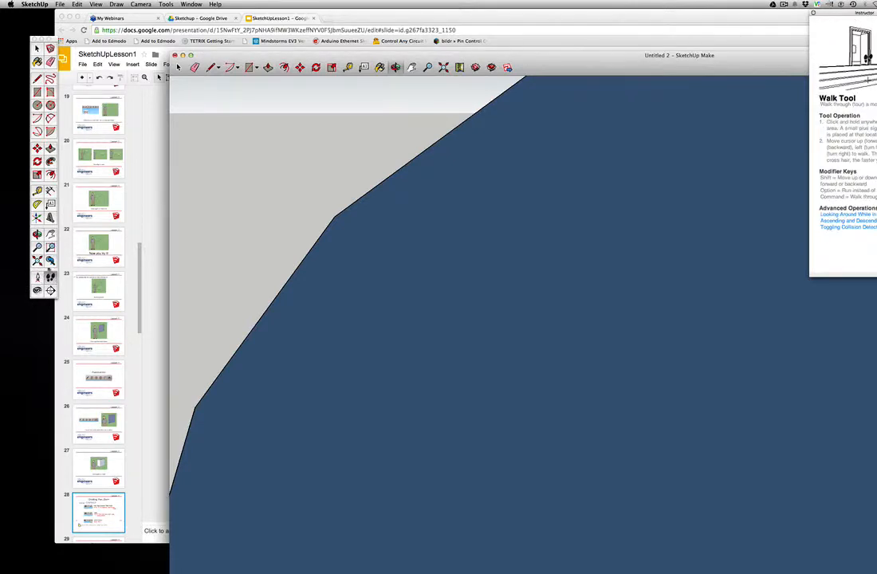
- Fit the whole model in view, recentre it with the Zoom tool, and orbit around the figure and block
left_click(36, 260)
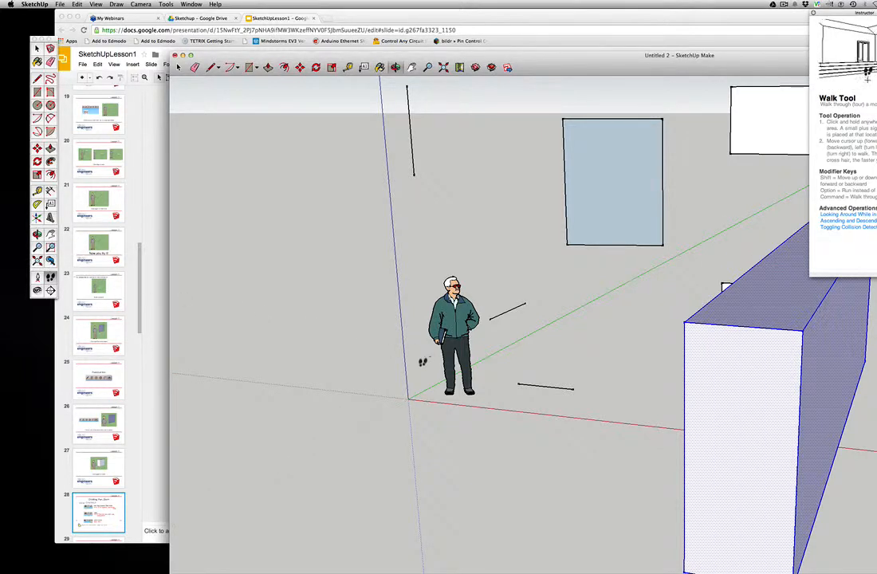
key("z")
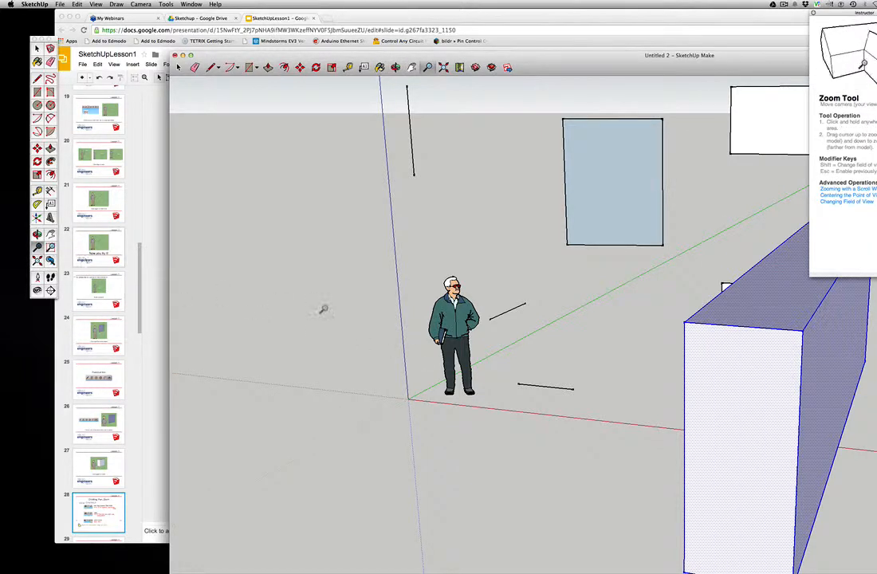
double_click(417, 322)
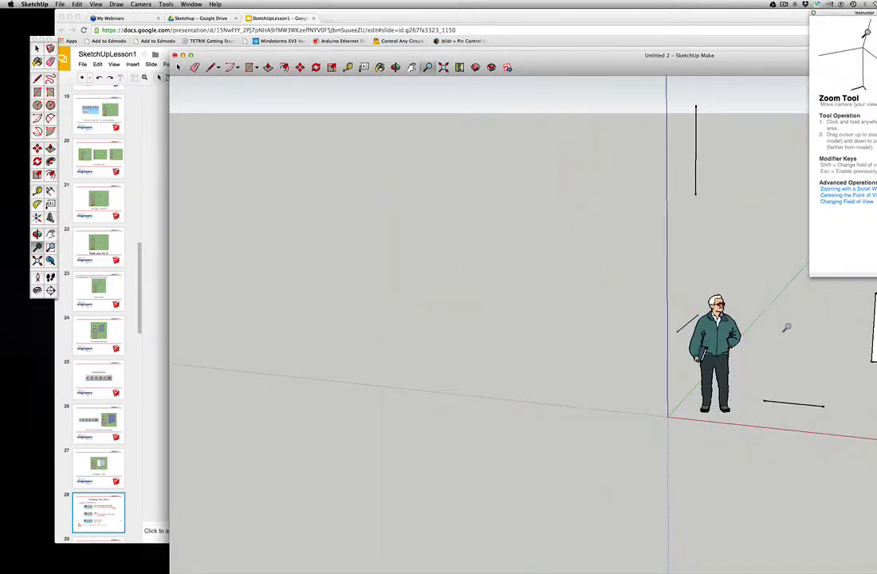
key("o")
left_click_drag(765, 352, 872, 359)
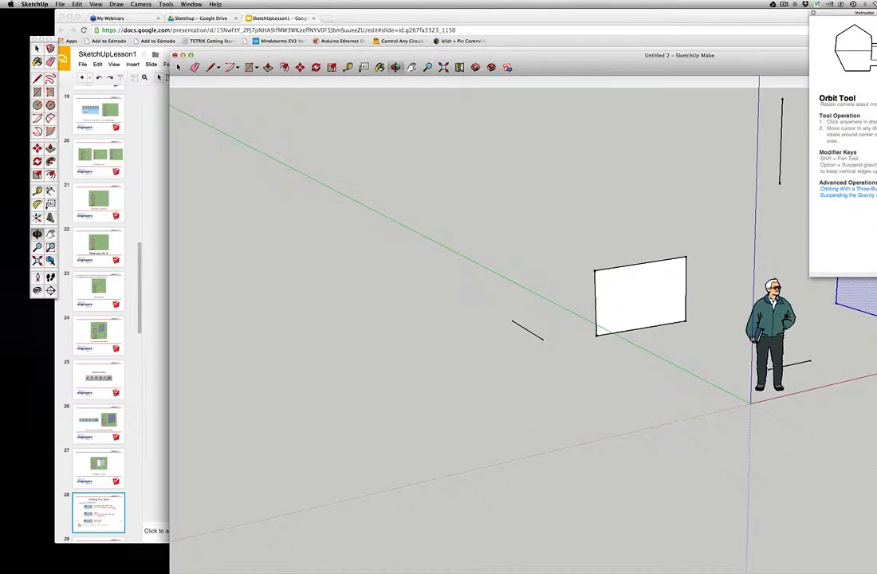
left_click_drag(830, 386, 454, 417)
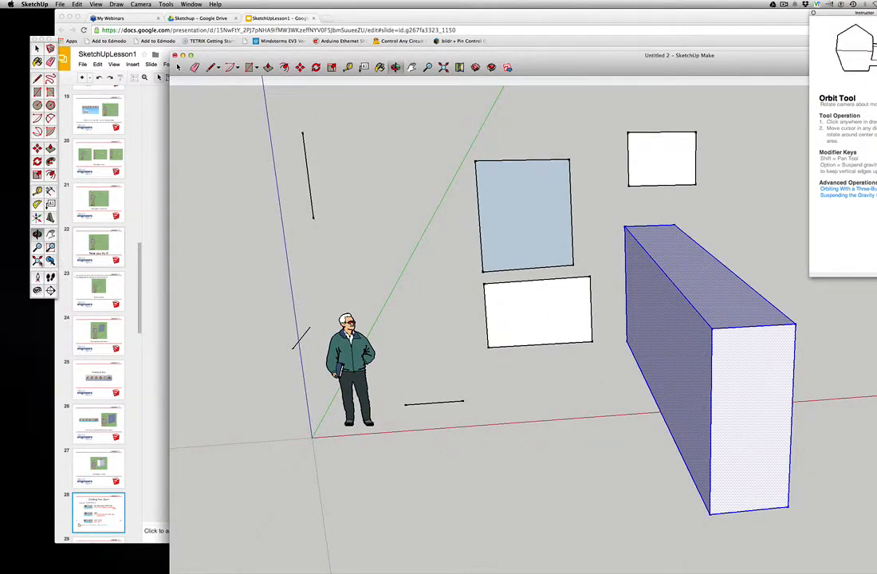
- Zoom to the model's extents, restore the previous view, and zoom to the extents again
left_click(38, 262)
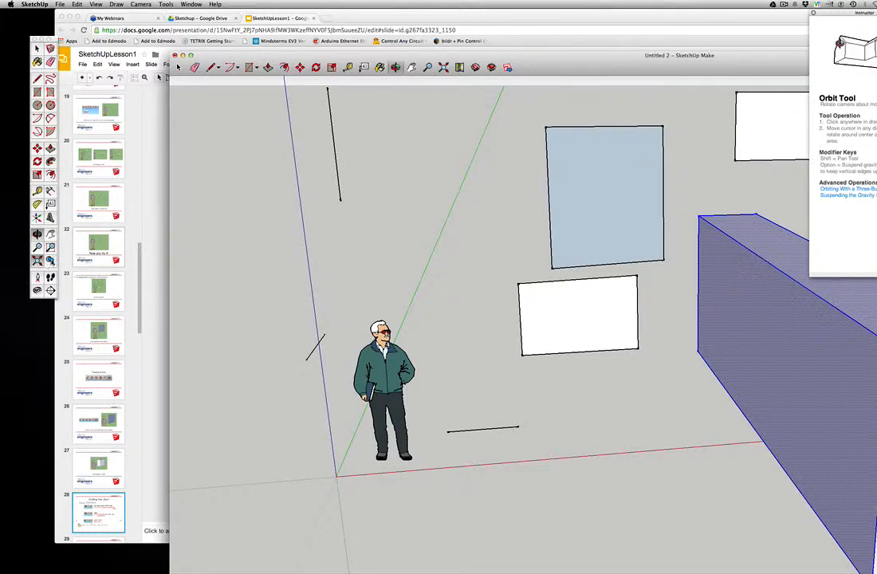
left_click(50, 259)
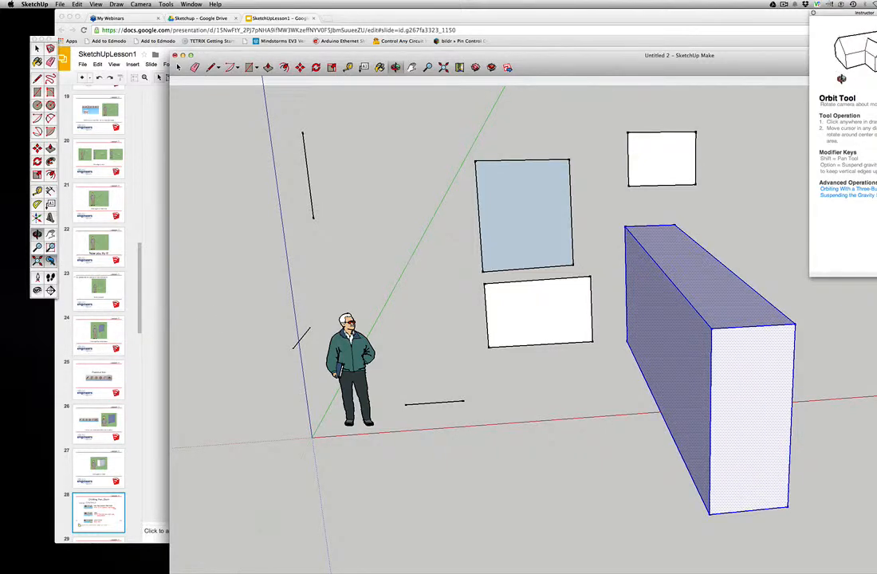
left_click(38, 262)
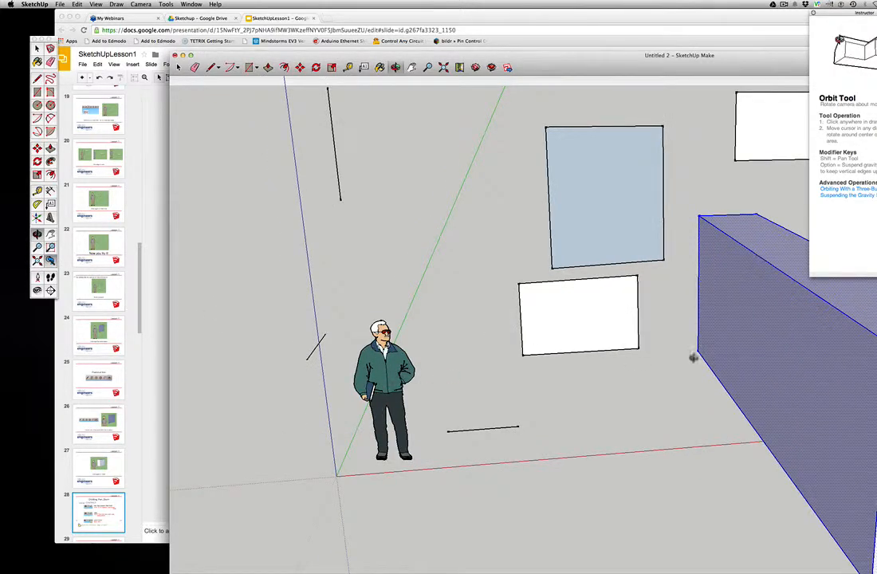
- Clear the block's selection and use Zoom Window to enlarge the area around the figure and the white rectangle
key("space")
left_click(517, 299)
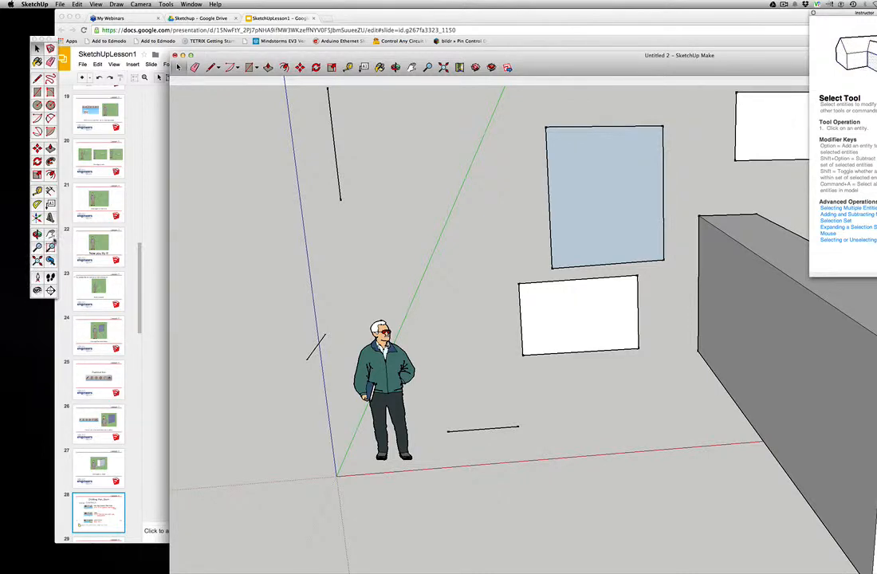
left_click(50, 247)
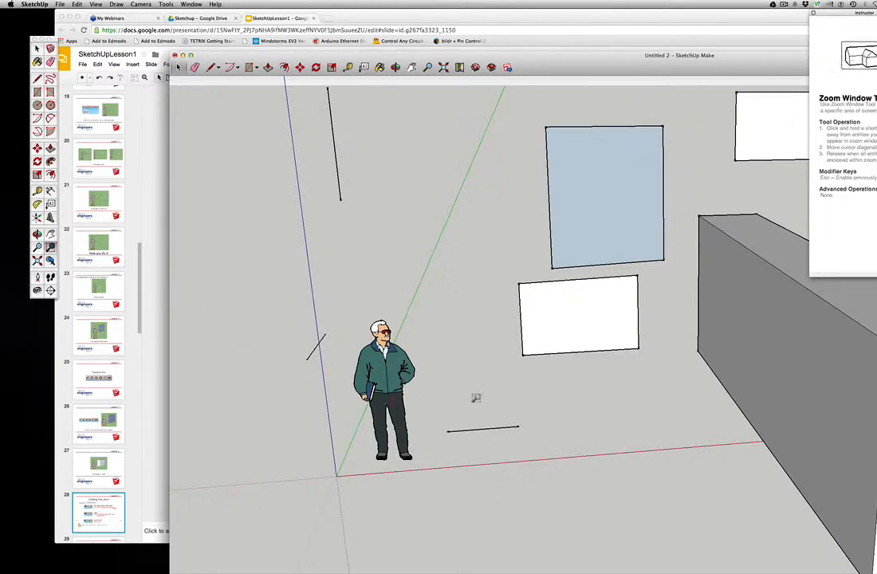
left_click_drag(382, 177, 807, 498)
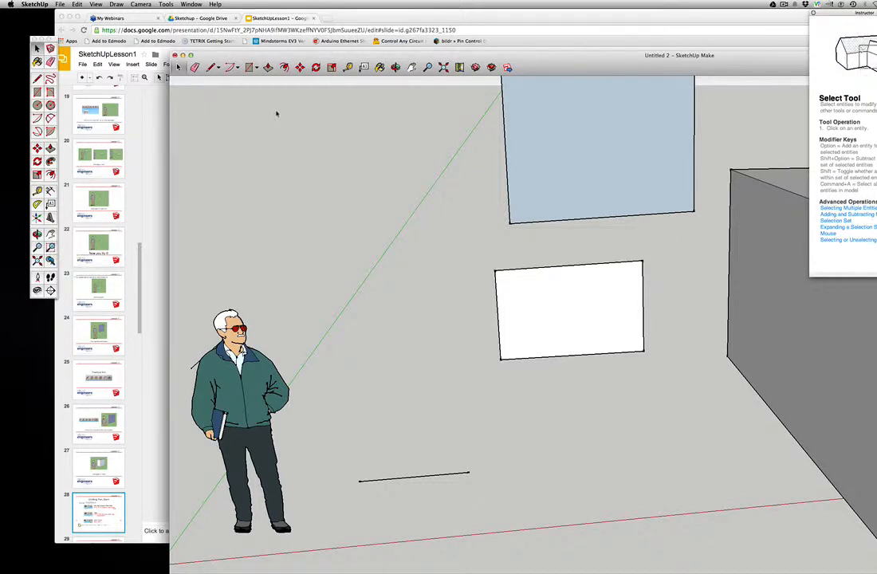
- Switch to the SketchUpLesson1 presentation in Chrome and show the Rectangle tool slide
left_click(285, 17)
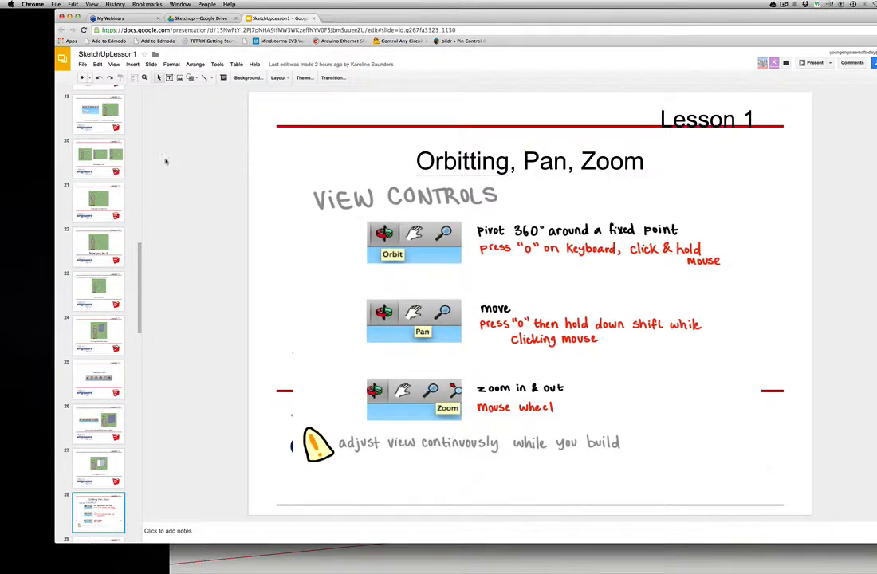
scroll(104, 303, "down", 5)
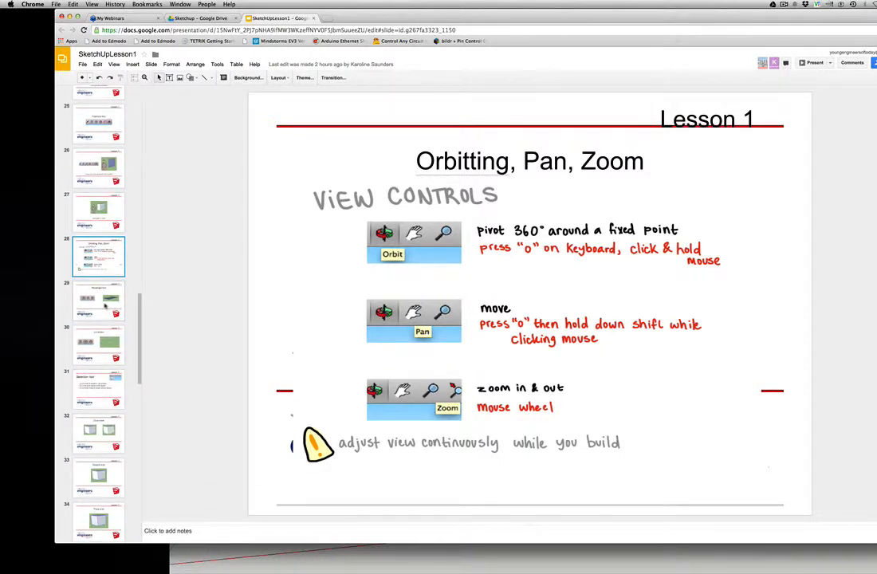
left_click(104, 302)
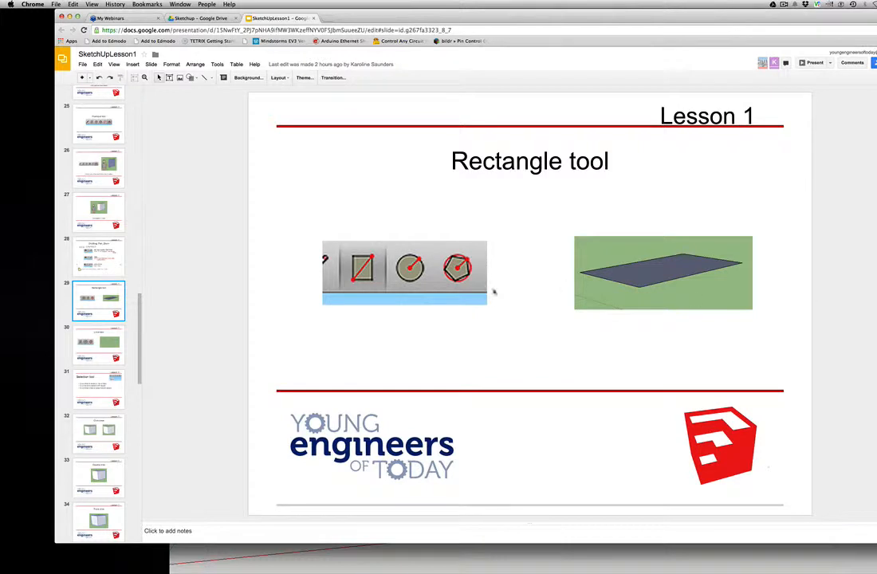
- Return to SketchUp and pan the view so the standing figure and the axes' origin are in view
left_click(741, 558)
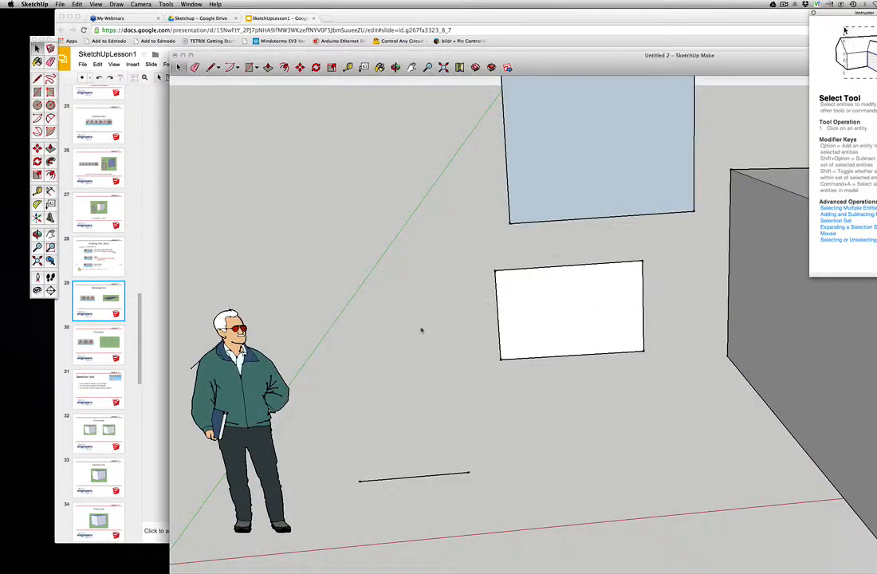
key("o")
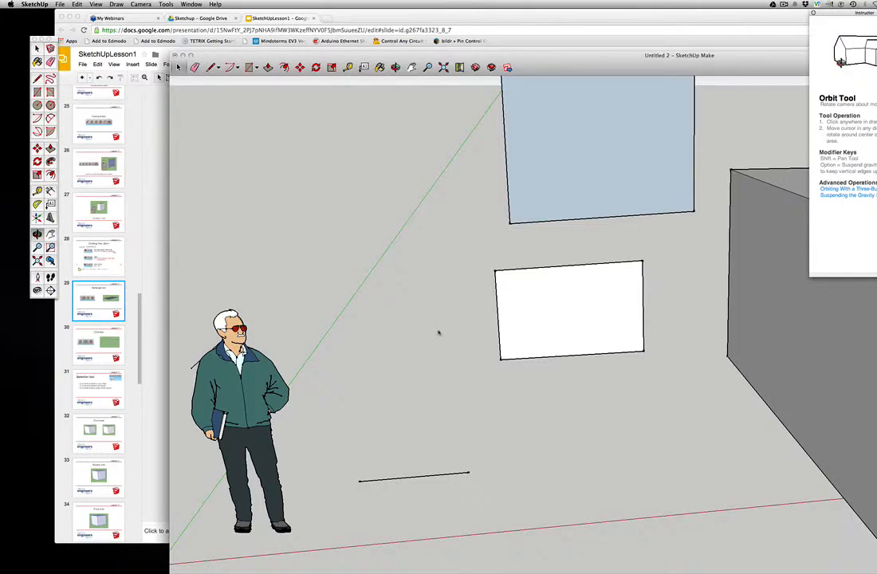
left_click_drag(456, 333, 491, 326)
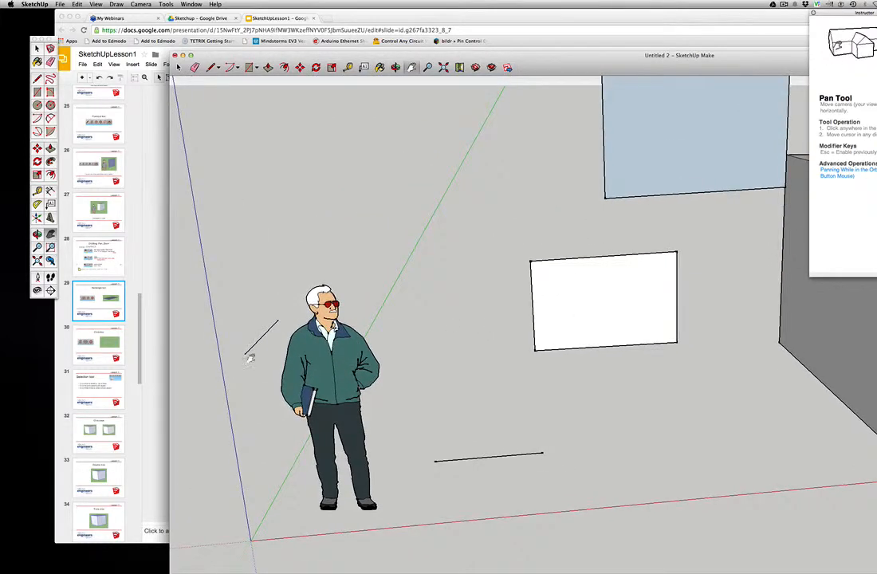
- Switch to the lesson slides in Chrome and review them from the Circle tool through selection to the Moving slide
left_click(107, 347)
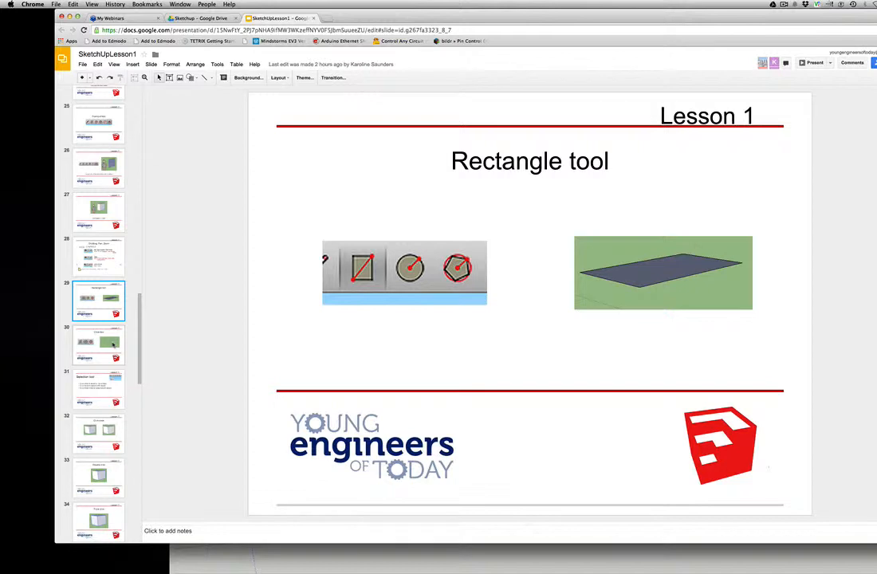
key("Down")
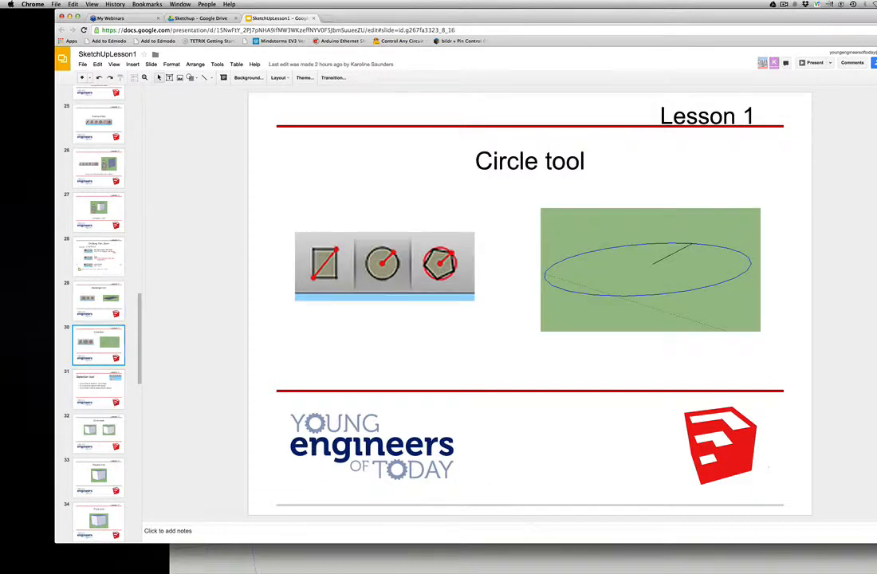
key("Down")
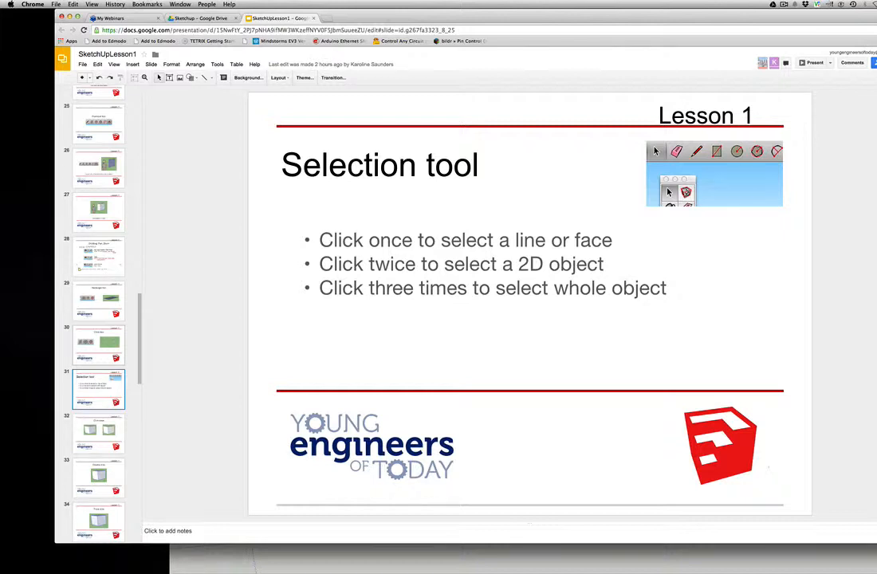
key("Down")
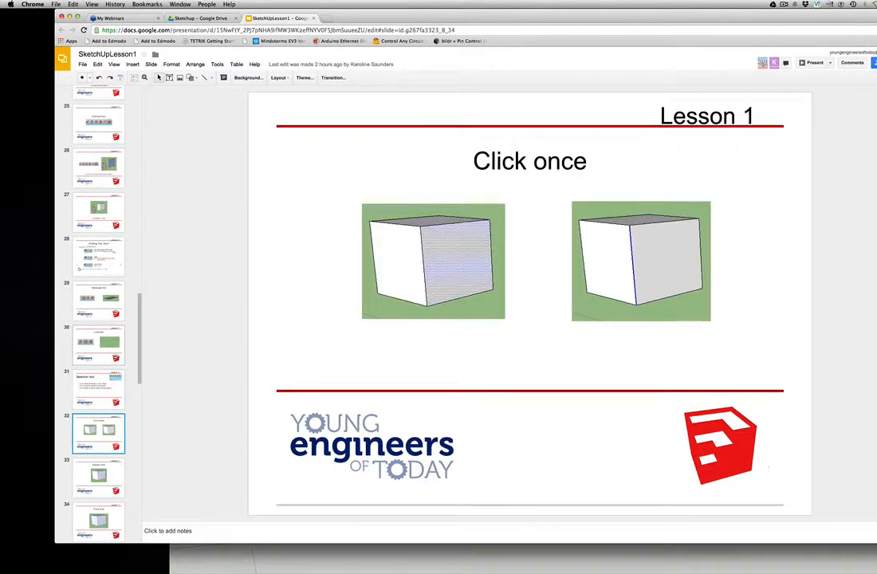
key("Down")
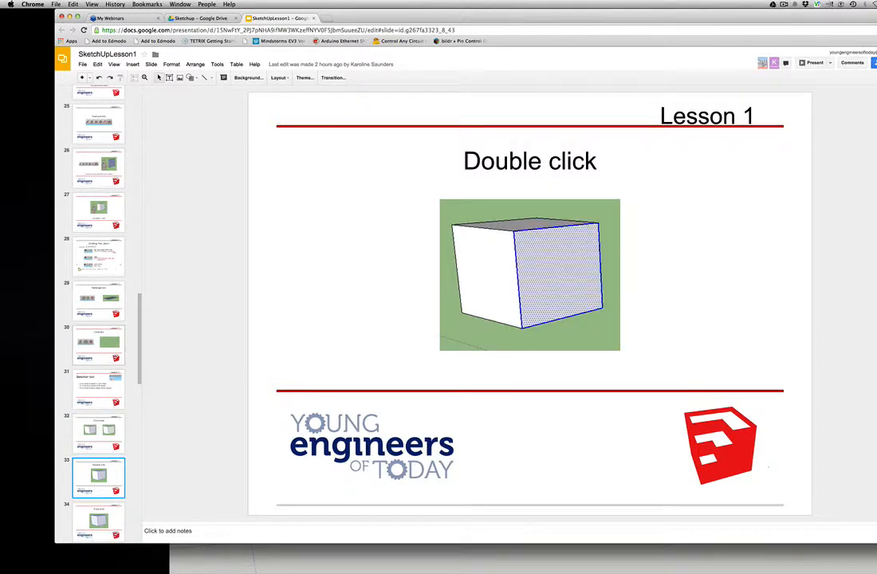
key("Down")
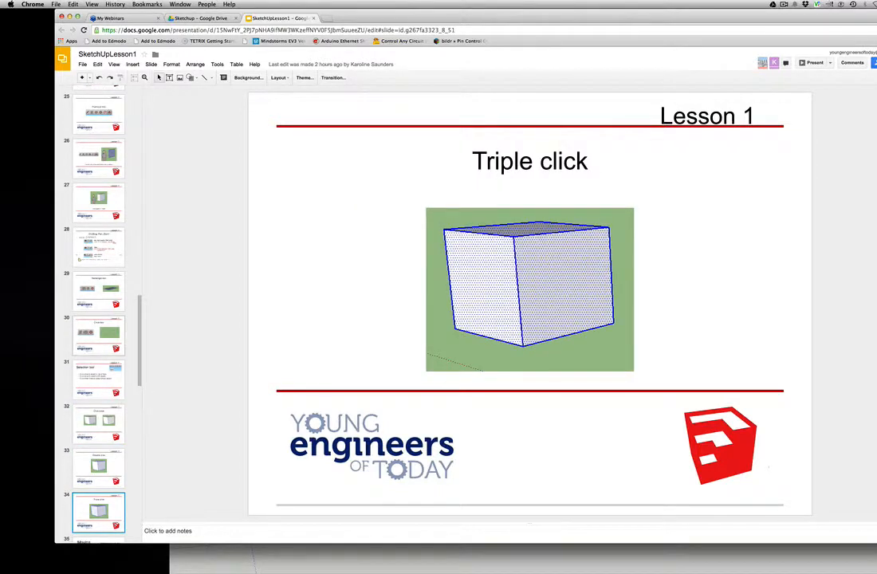
key("Down")
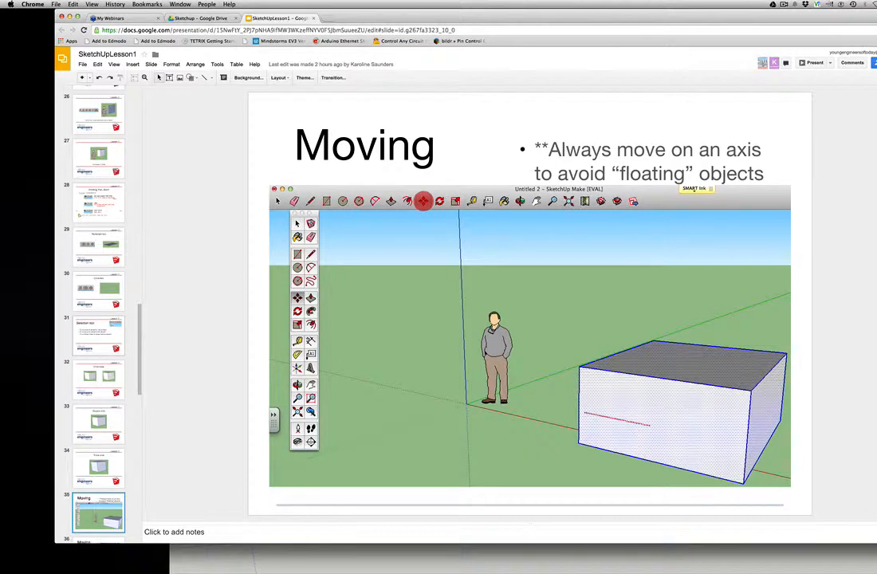
- Go back to the Rectangle tool slide, glance over the slides following it, and switch back to SketchUp
key("Up")
key("Up")
key("Up")
key("Up")
key("Up")
key("Up")
key("Up")
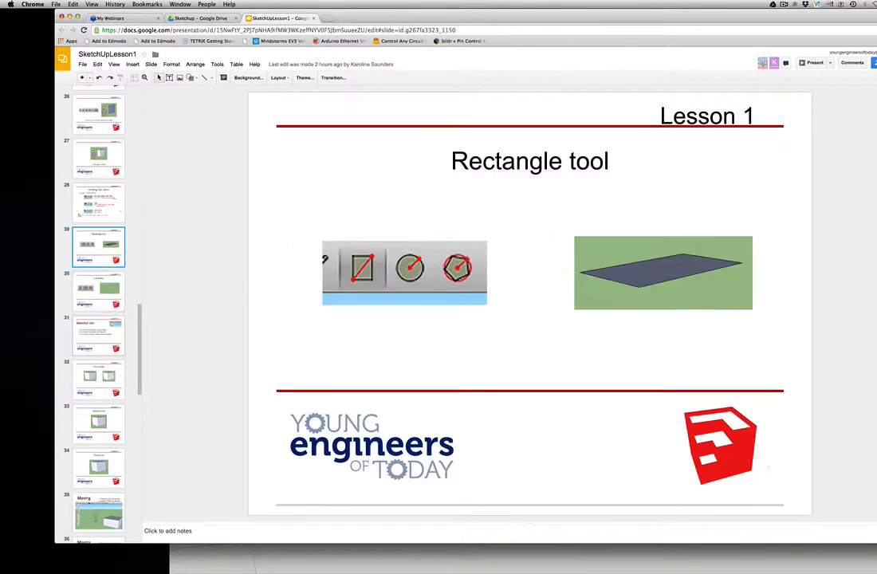
key("Down")
key("Down")
key("Down")
key("Down")
key("Up")
key("Up")
key("Up")
key("super+Tab")
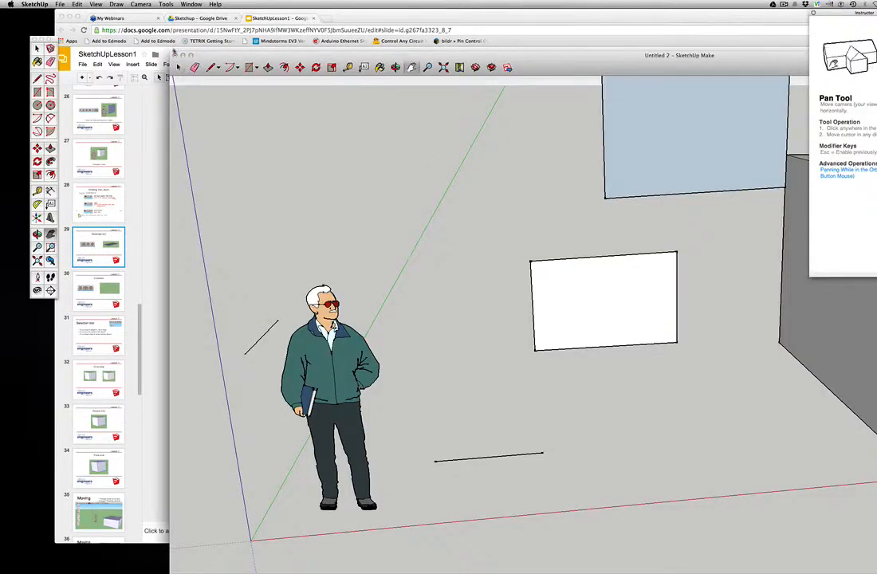
- Start a new model and draw a rectangle on the ground beside the green axis, behind the figure
left_click(61, 5)
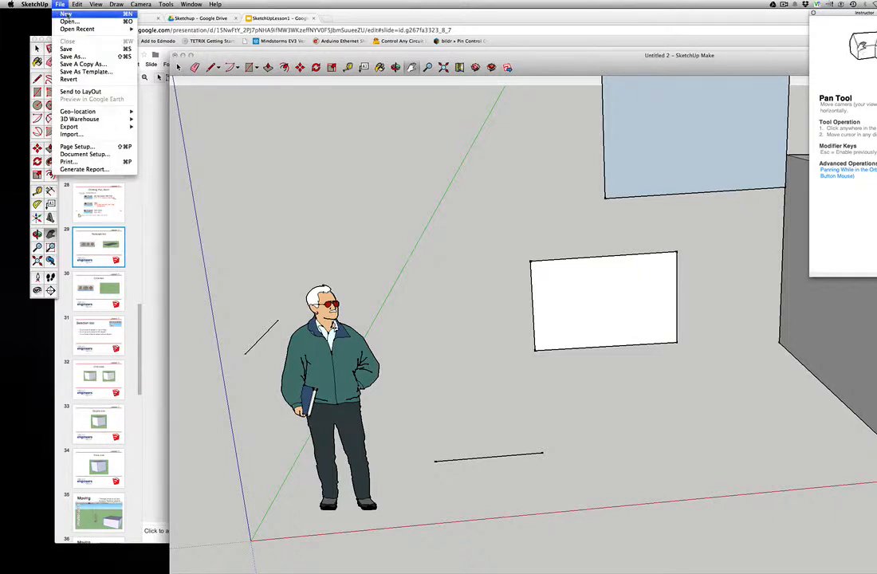
left_click(61, 14)
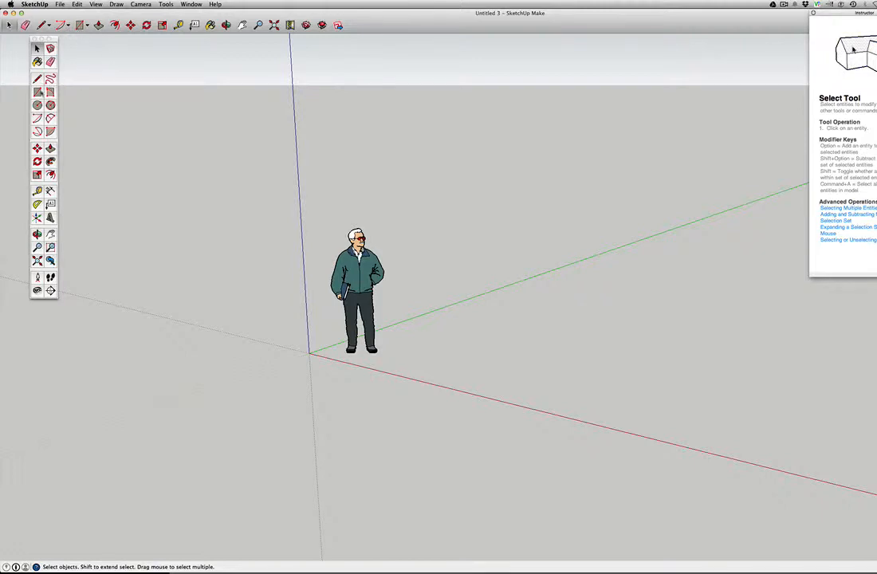
left_click(37, 91)
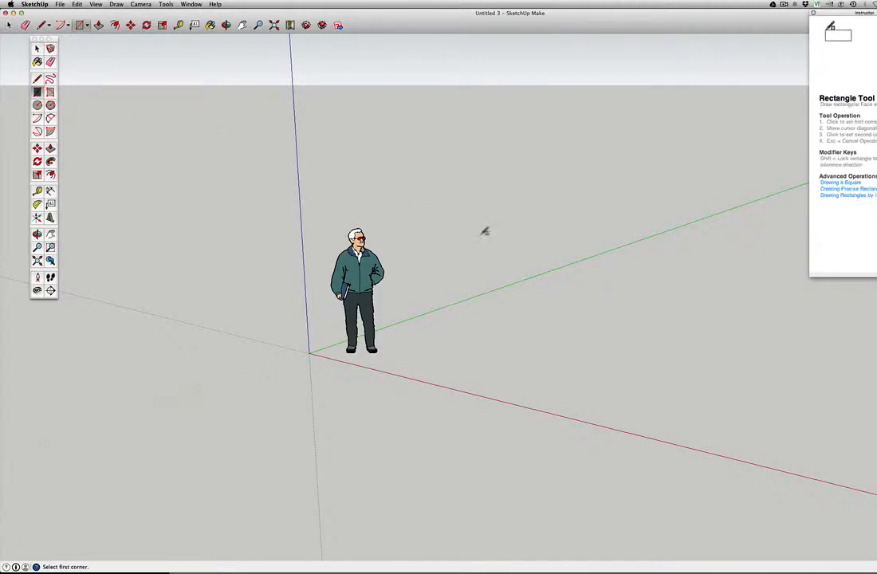
left_click(502, 299)
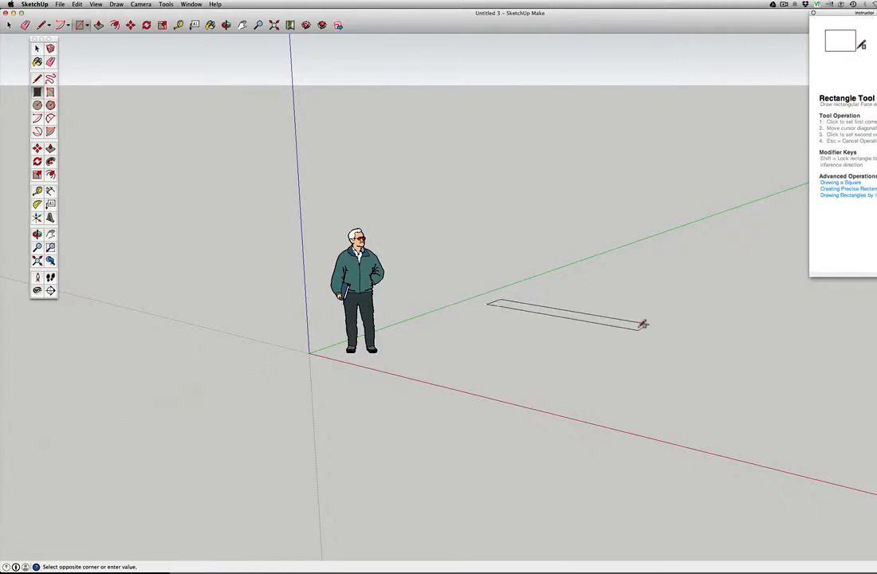
left_click(680, 287)
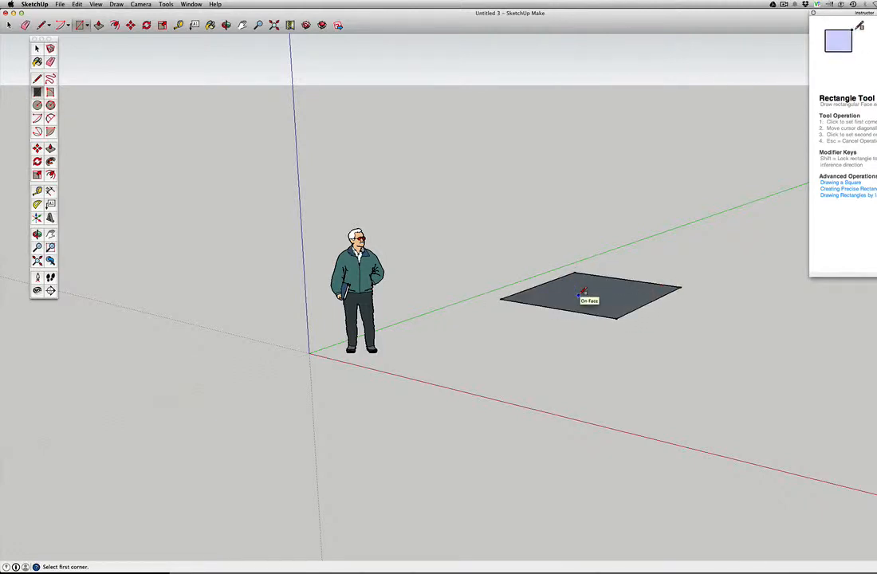
- Push/Pull the ground rectangle upward into a roughly cube-shaped box, finishing with the Select tool active
key("p")
left_click_drag(578, 297, 586, 161)
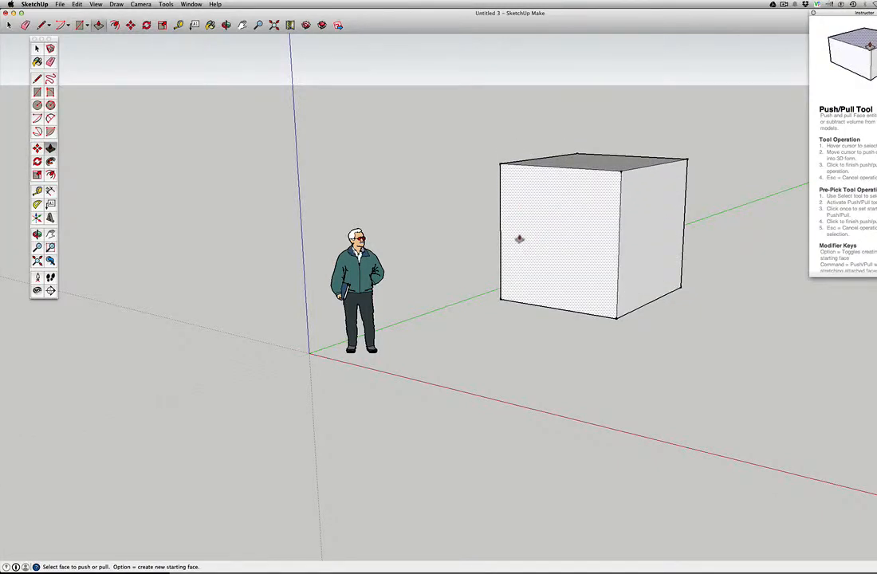
key("space")
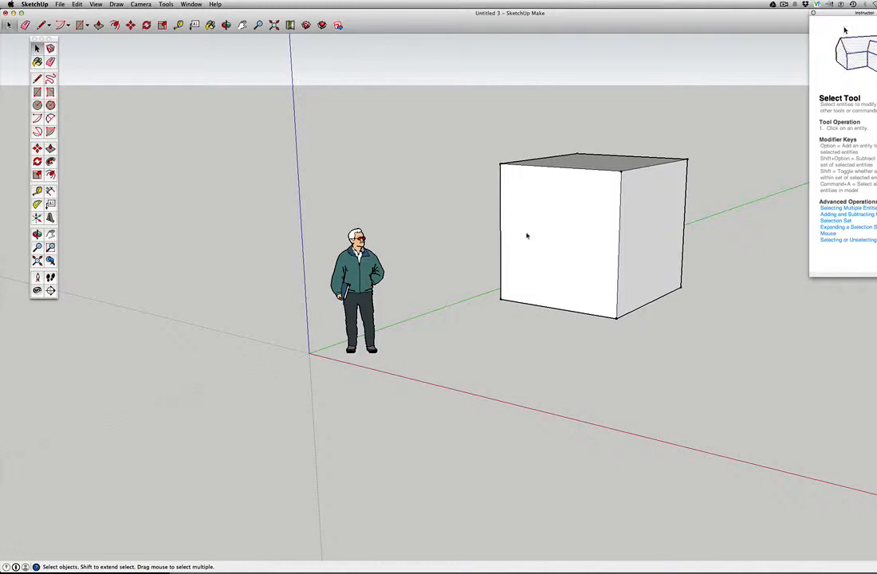
- Draw a smaller, wide rectangle in the middle of the box's large front face
key("r")
left_click(523, 206)
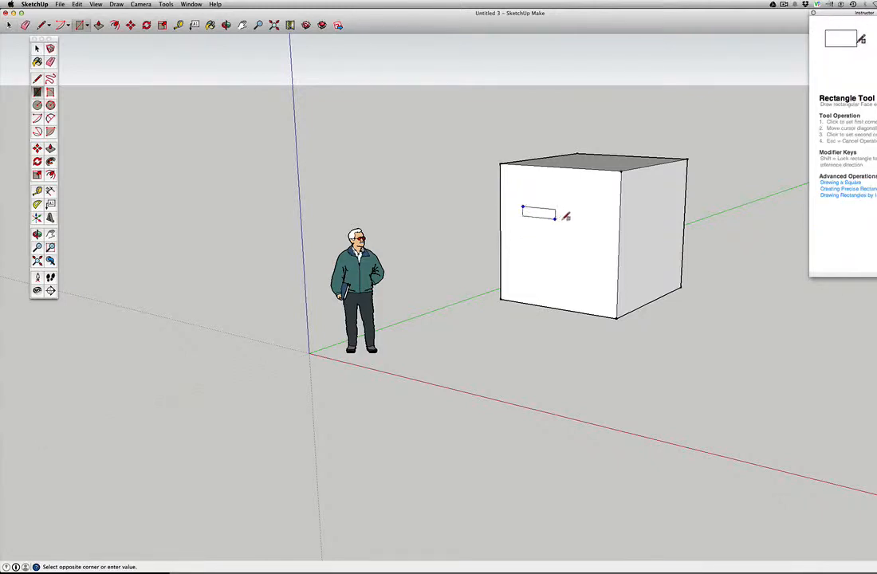
left_click(599, 253)
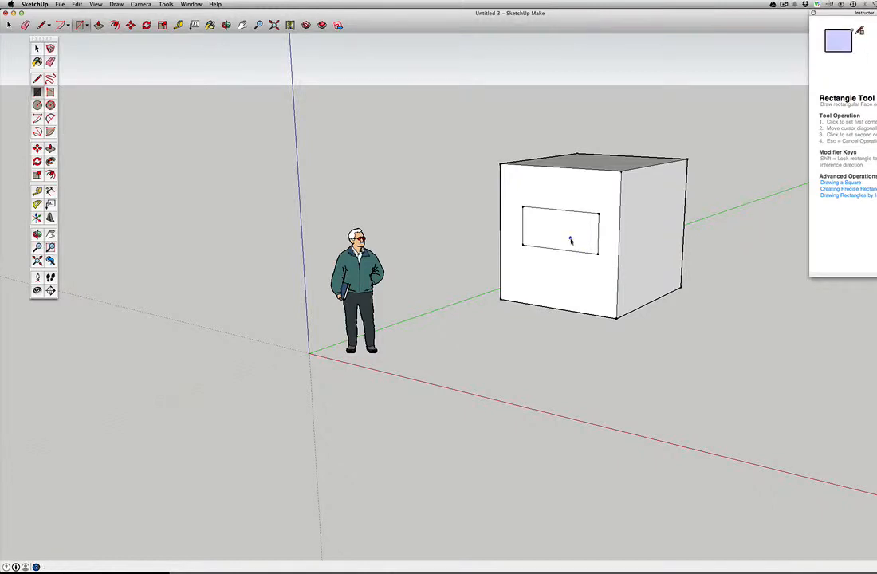
- Push/Pull the small rectangle on the box's front face inward to form a deep rectangular recess
key("space")
left_click(566, 239)
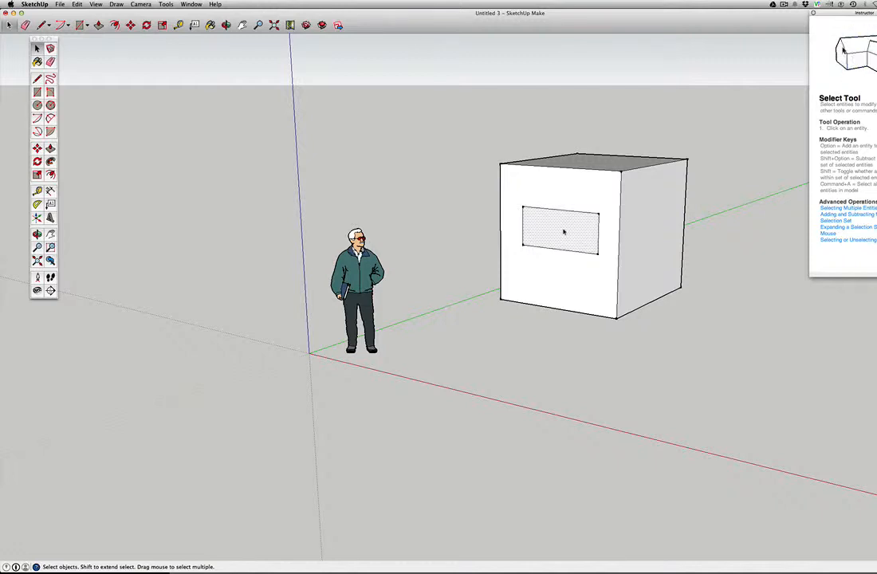
key("p")
left_click_drag(564, 231, 599, 228)
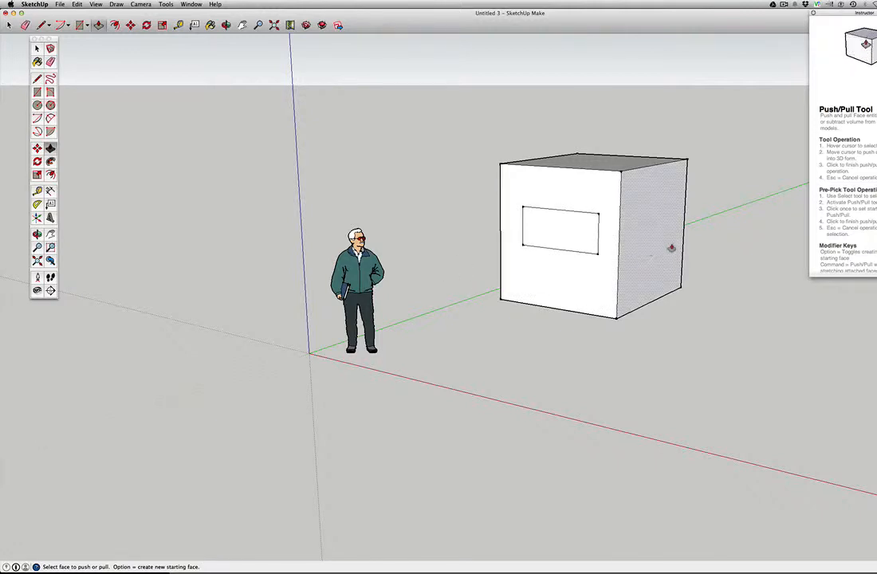
left_click_drag(594, 251, 529, 245)
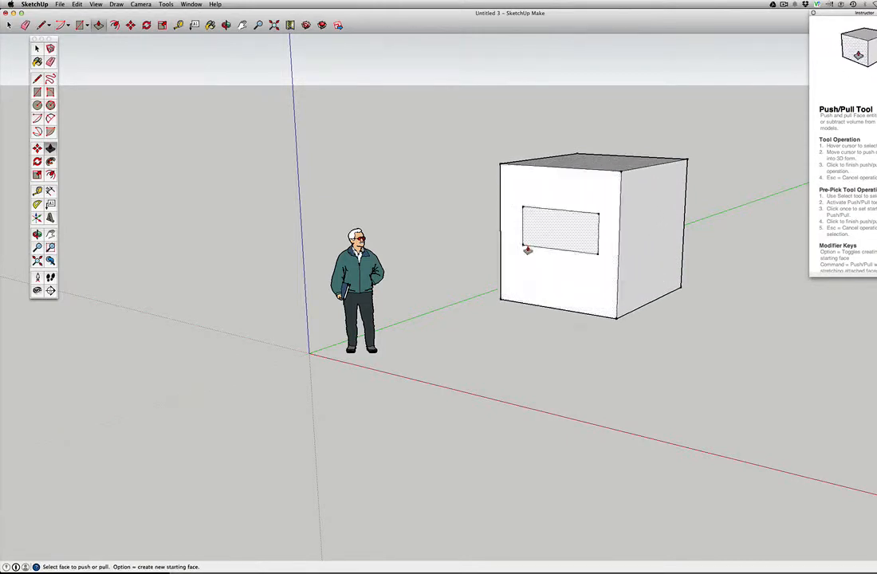
left_click(561, 242)
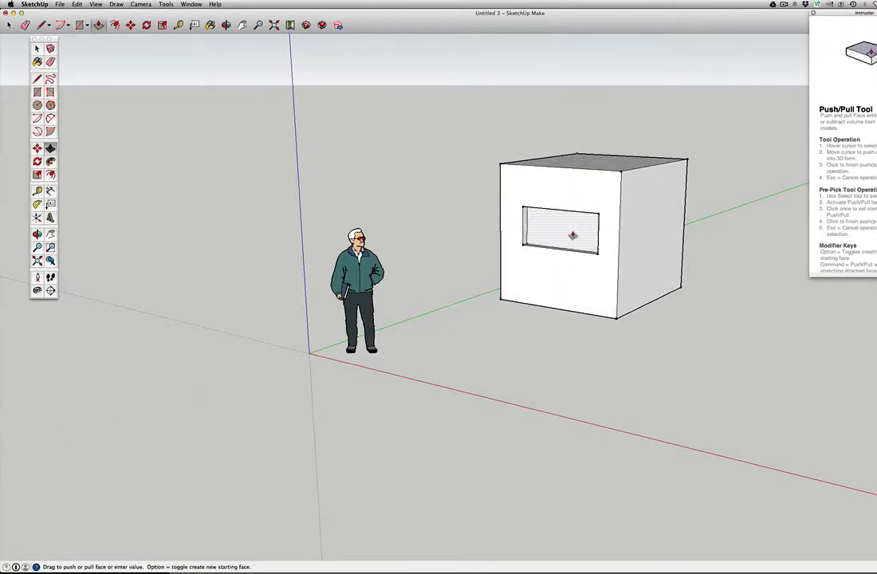
left_click(568, 240)
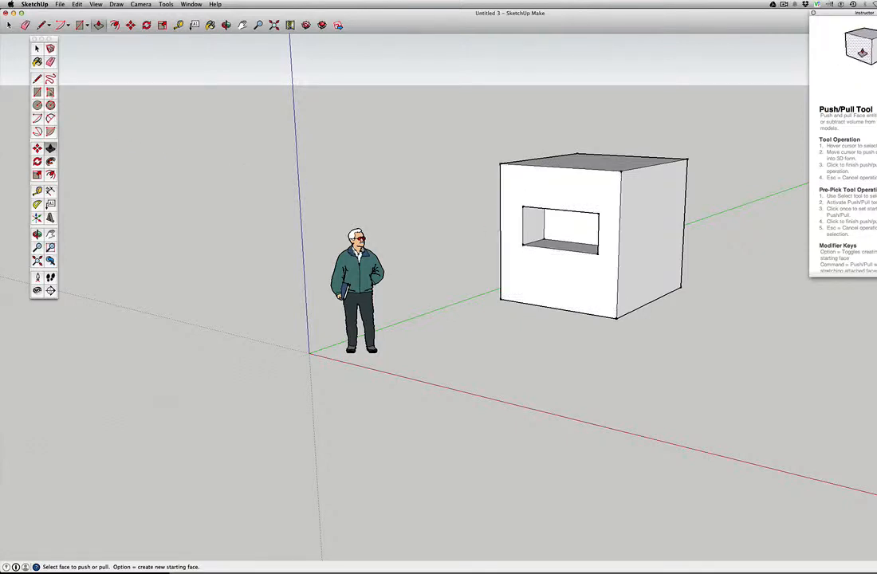
- Draw a circle on the ground in front of the box, between the box and the red axis
left_click(37, 91)
key("c")
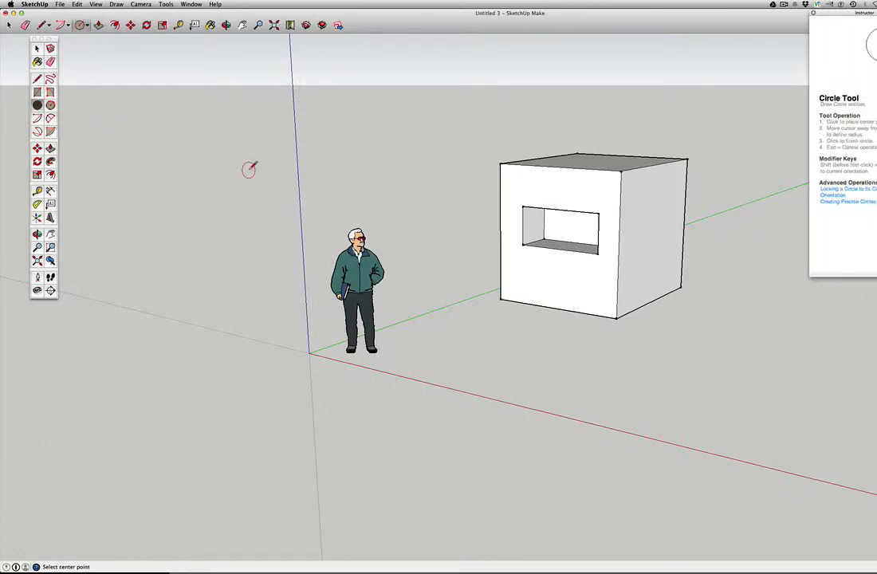
left_click(520, 361)
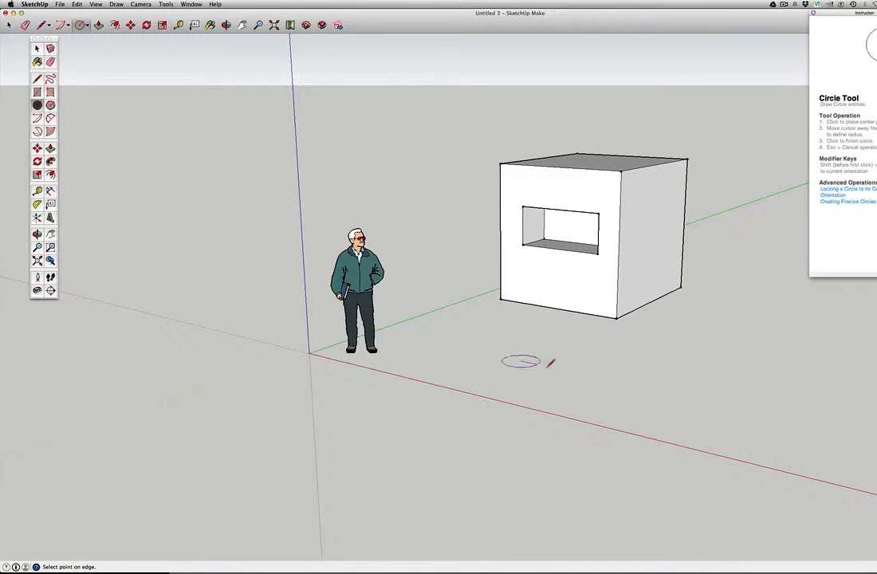
left_click(568, 366)
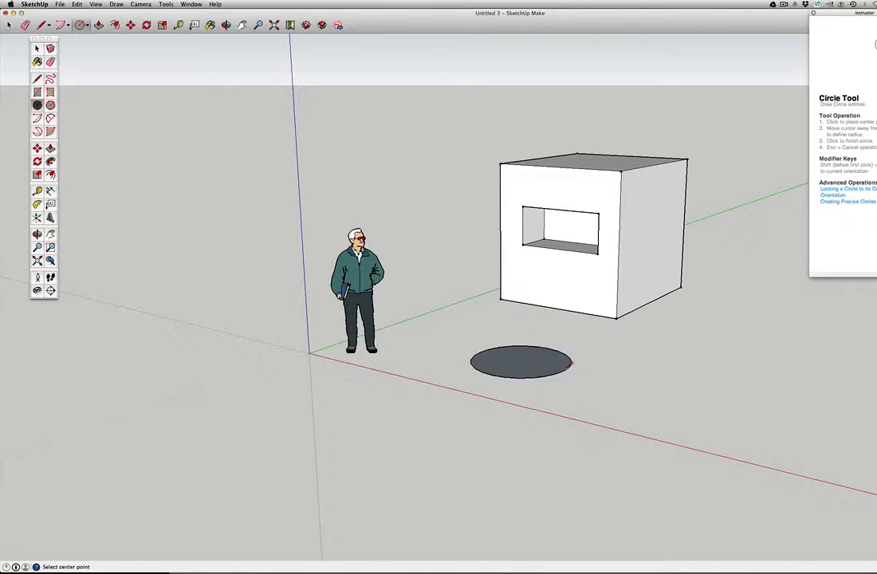
- Push/Pull the ground circle upward into a cylinder roughly half as tall as the box
key("space")
key("p")
left_click_drag(525, 360, 523, 302)
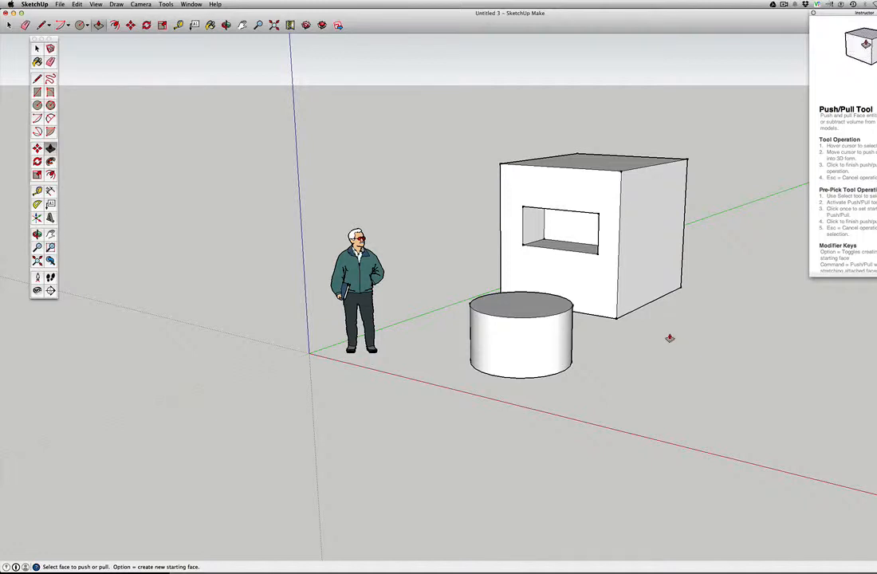
- Orbit around the box and cylinder, enlarge them with Zoom Window, and return to the previous view
key("o")
left_click_drag(627, 376, 517, 293)
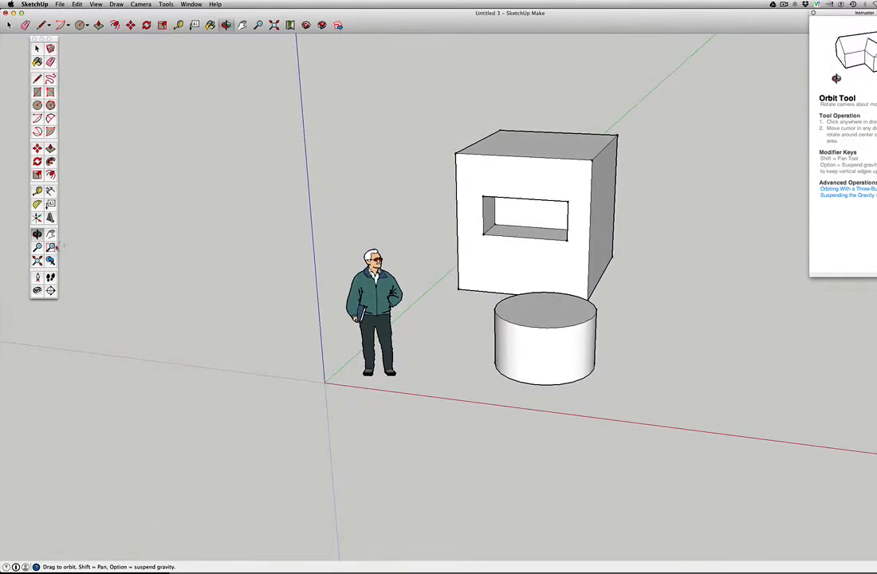
left_click(51, 247)
left_click_drag(314, 74, 691, 419)
key("p")
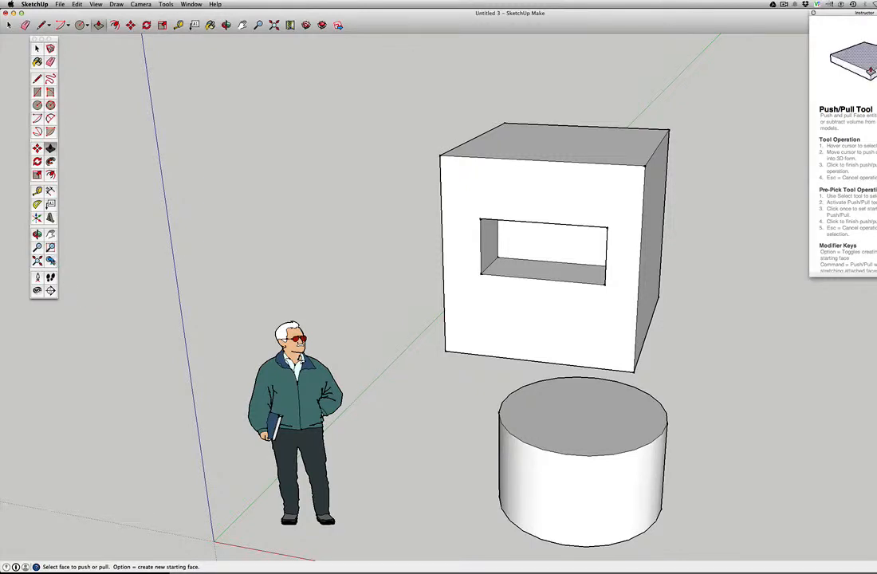
left_click(50, 260)
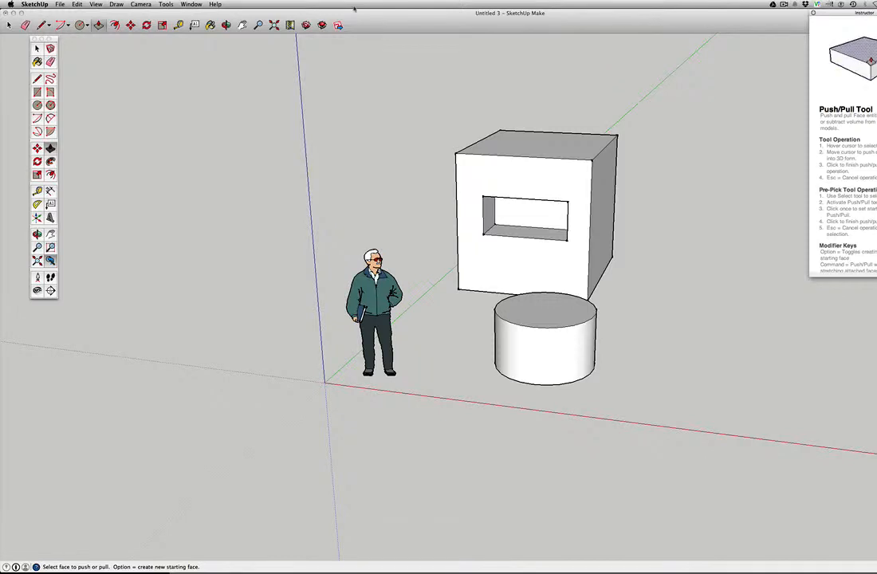
- Switch to the lesson slides in Chrome and go through them from the Circle tool slide to the Moving slide
mouse_move(399, 14)
left_mouse_down()
mouse_move(558, 249)
mouse_move(532, 239)
mouse_move(547, 56)
left_mouse_up()
left_click(99, 239)
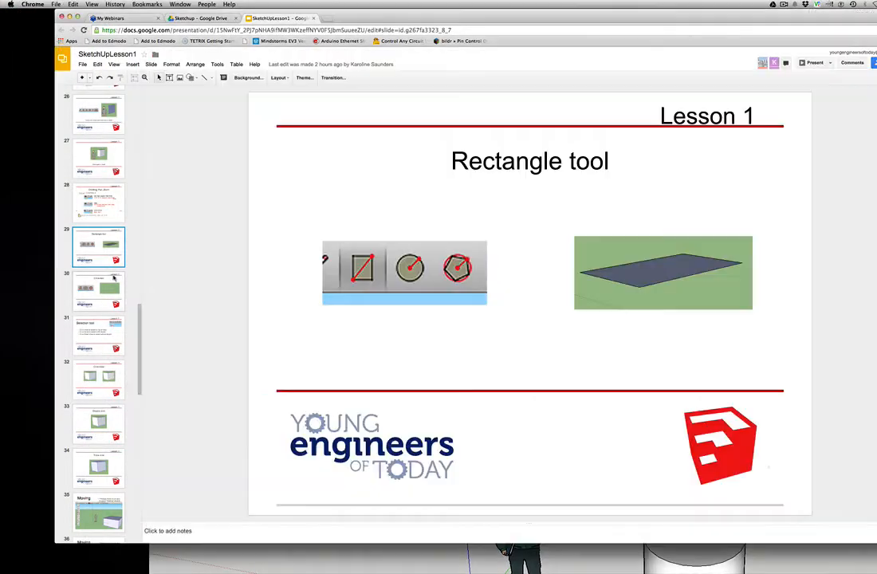
left_click(113, 279)
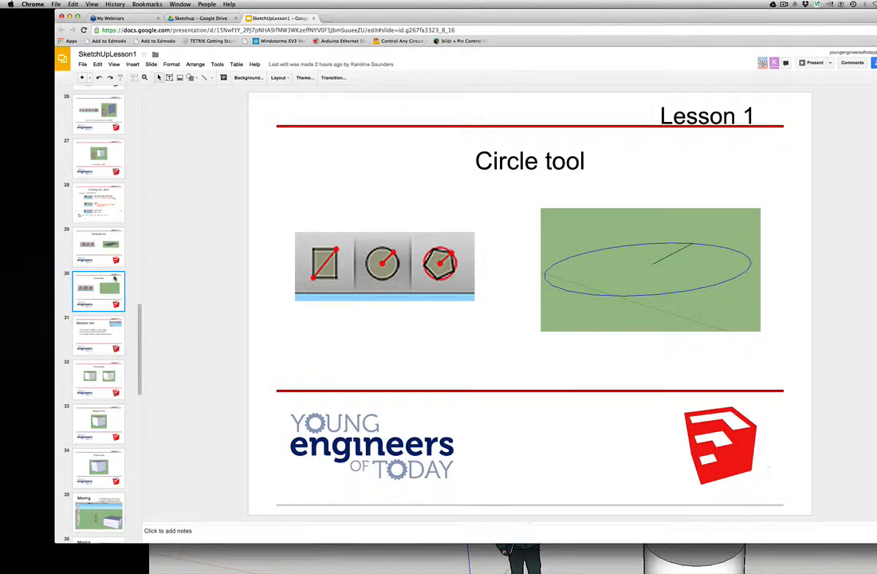
key("Down")
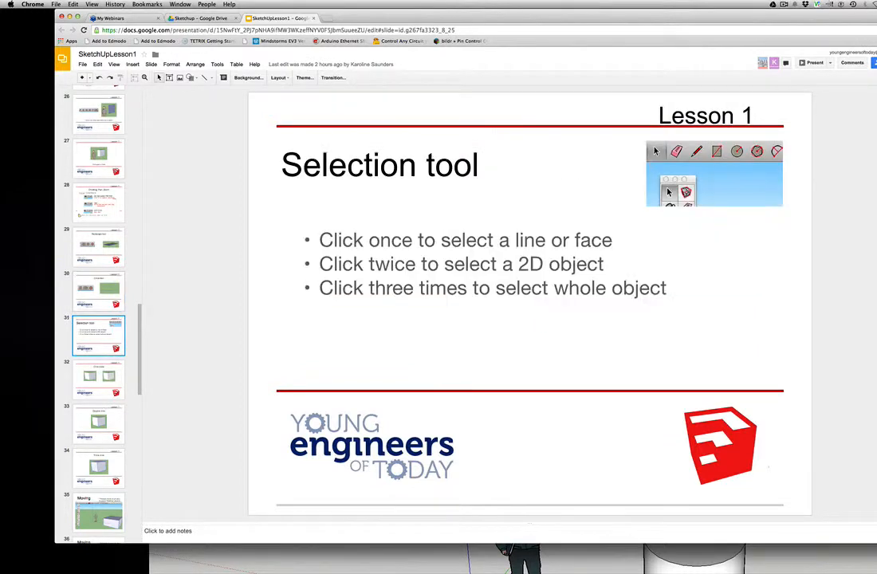
key("Down")
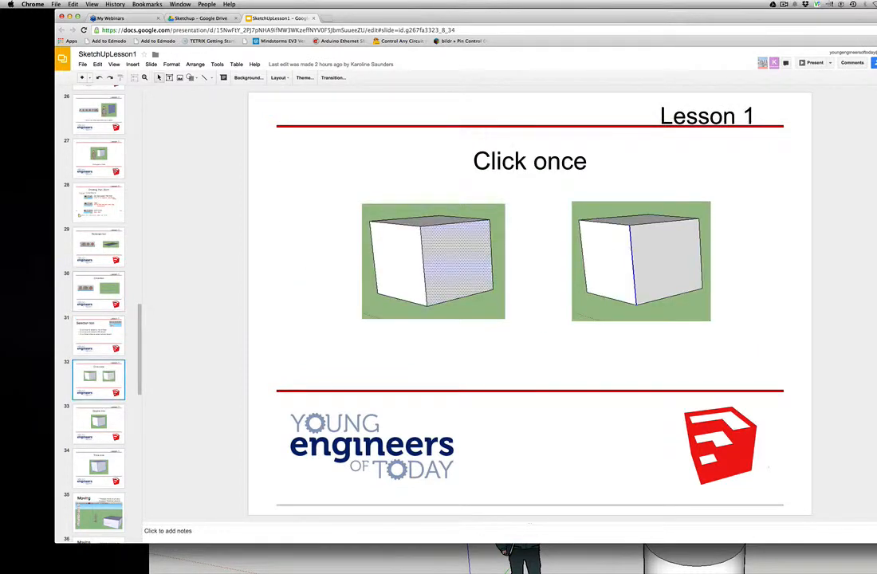
key("Down")
key("Down")
key("Down")
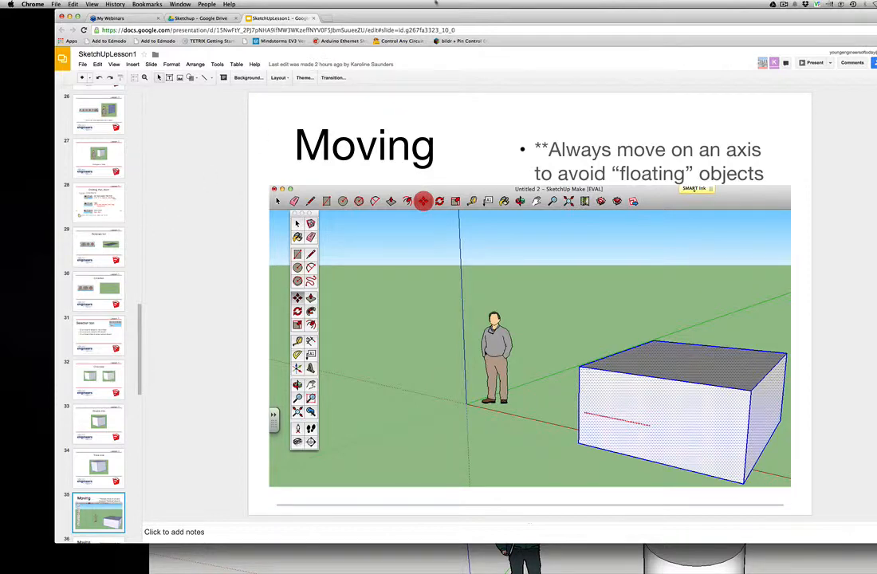
- Switch back to SketchUp and select the box's front face, extending the selection to the entire box
mouse_move(685, 23)
left_mouse_down()
mouse_move(652, 480)
mouse_move(668, 333)
left_mouse_up()
left_click(643, 226)
mouse_move(584, 59)
left_mouse_down()
mouse_move(497, 3)
mouse_move(466, 2)
left_mouse_up()
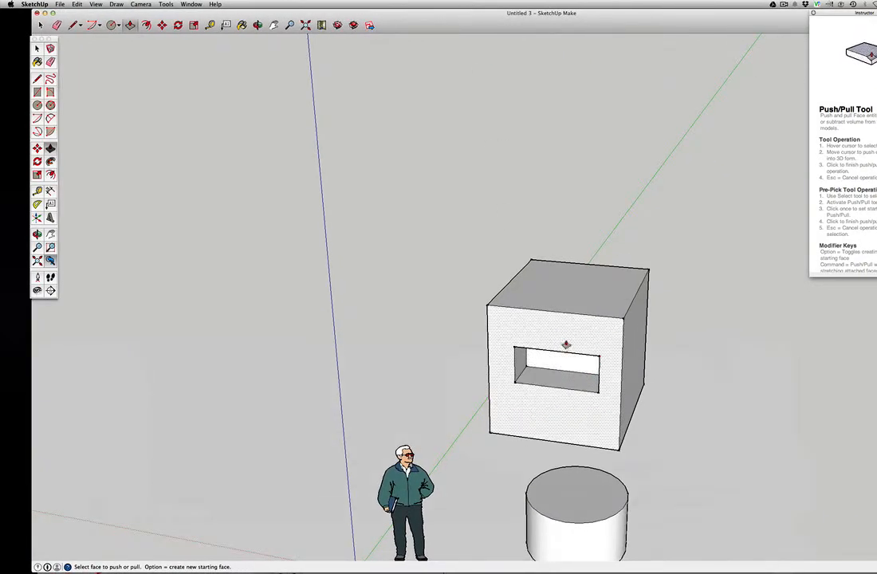
key("space")
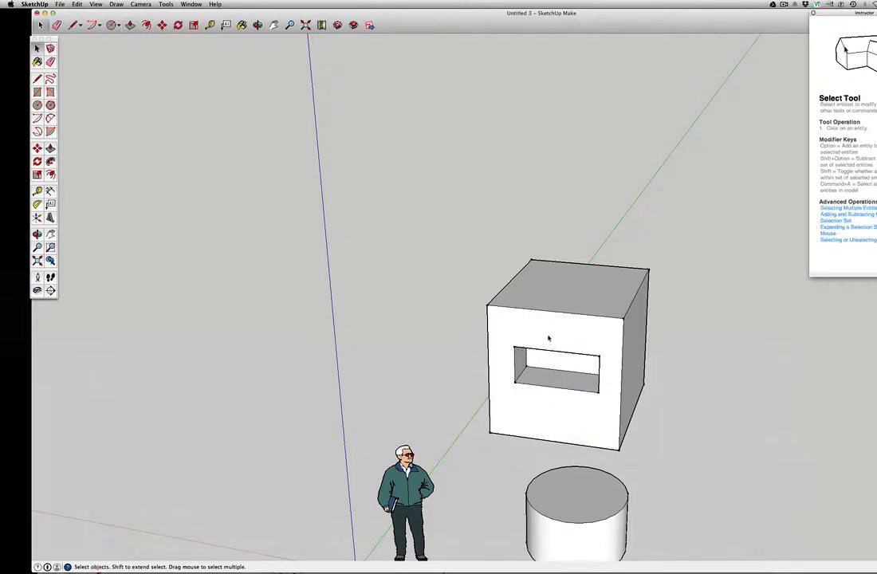
left_click(548, 339)
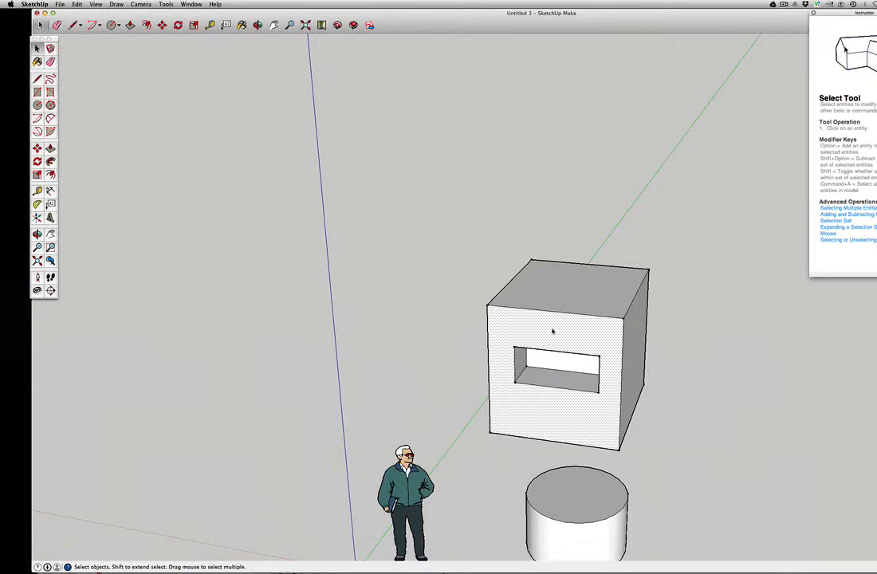
triple_click(553, 331)
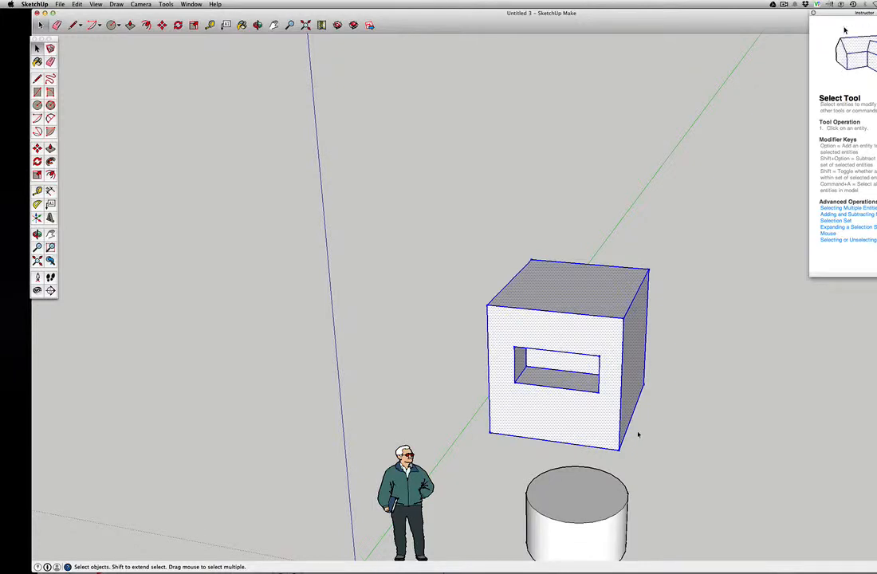
- Select the whole cylinder in front of the box and delete it
key("o")
left_click_drag(630, 435, 583, 503)
key("space")
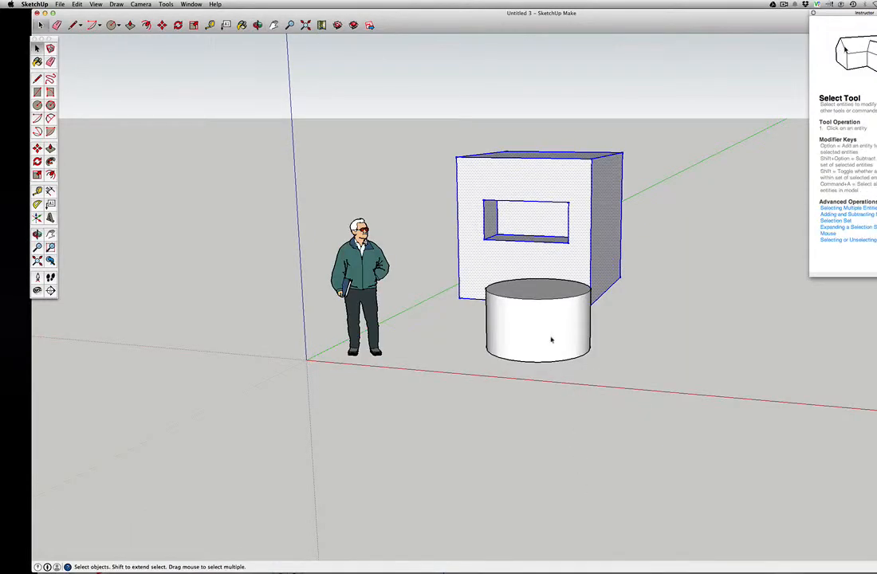
left_click(551, 332)
double_click(554, 332)
key("Delete")
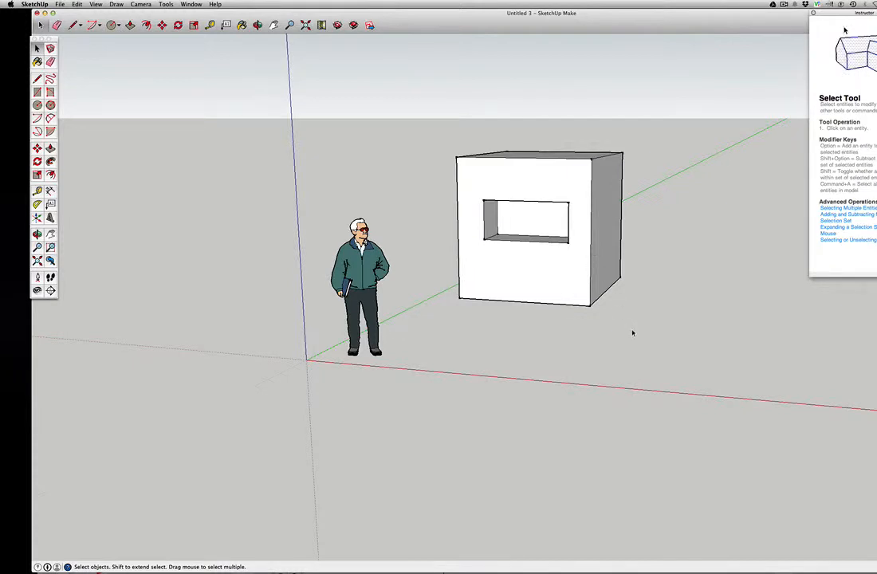
- Select the entire box including its recess and move it a short distance forward along the green axis
key("o")
right_click(614, 353)
left_click(504, 385)
right_click(559, 336)
left_click(552, 336)
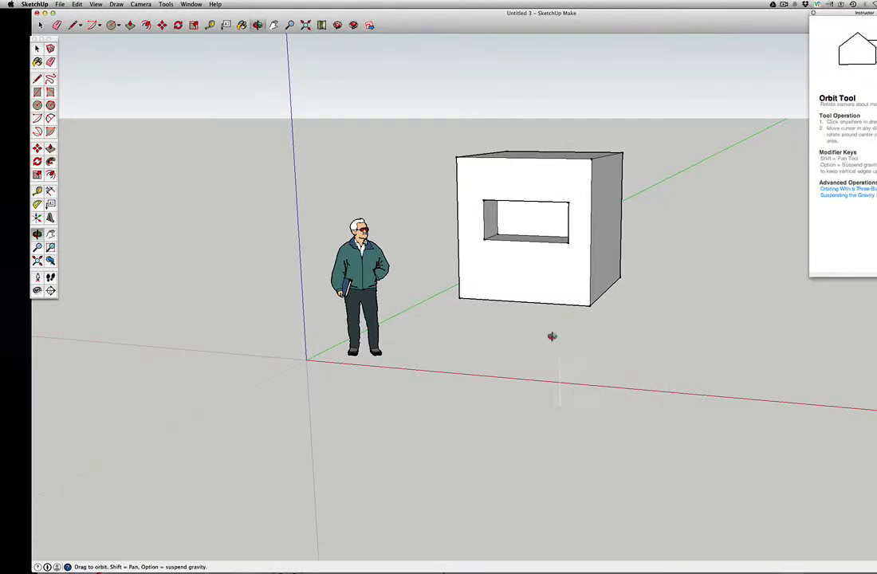
left_click_drag(556, 338, 519, 373)
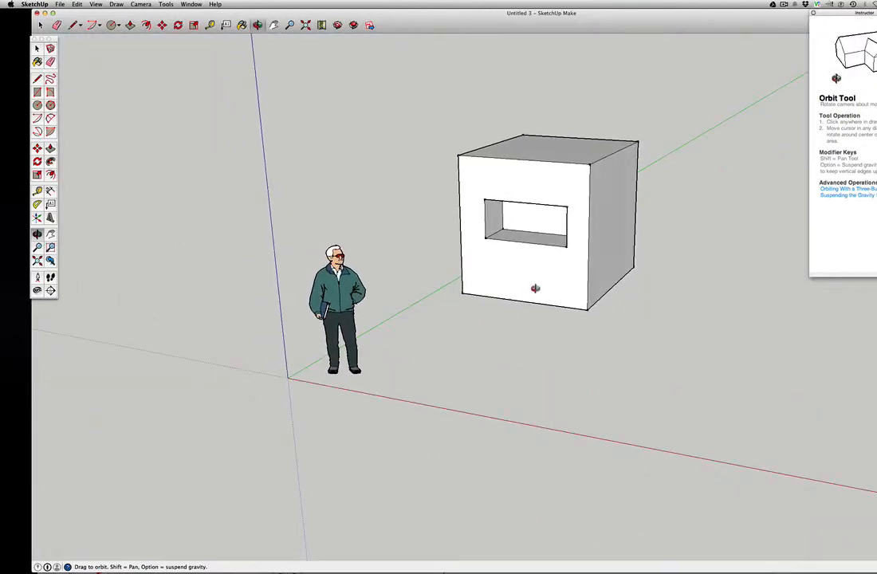
key("space")
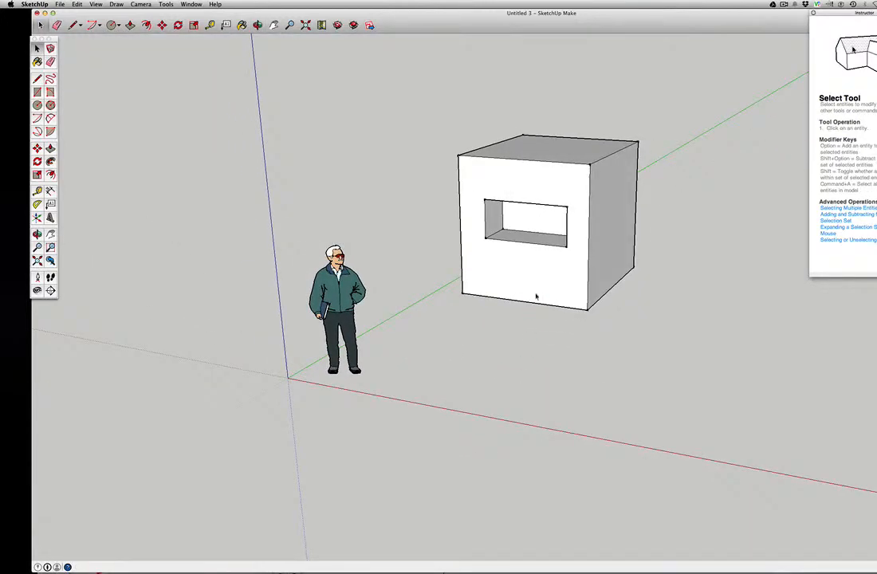
left_click(555, 184)
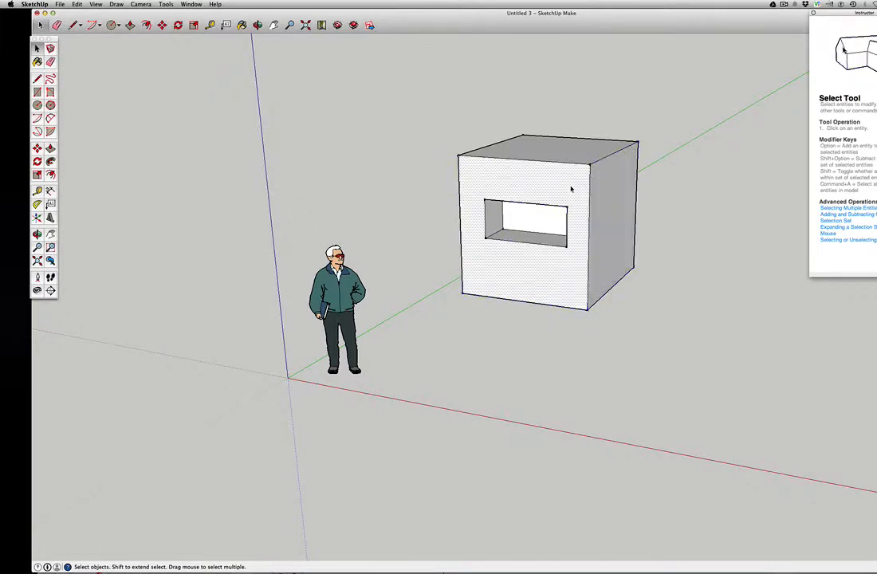
triple_click(571, 189)
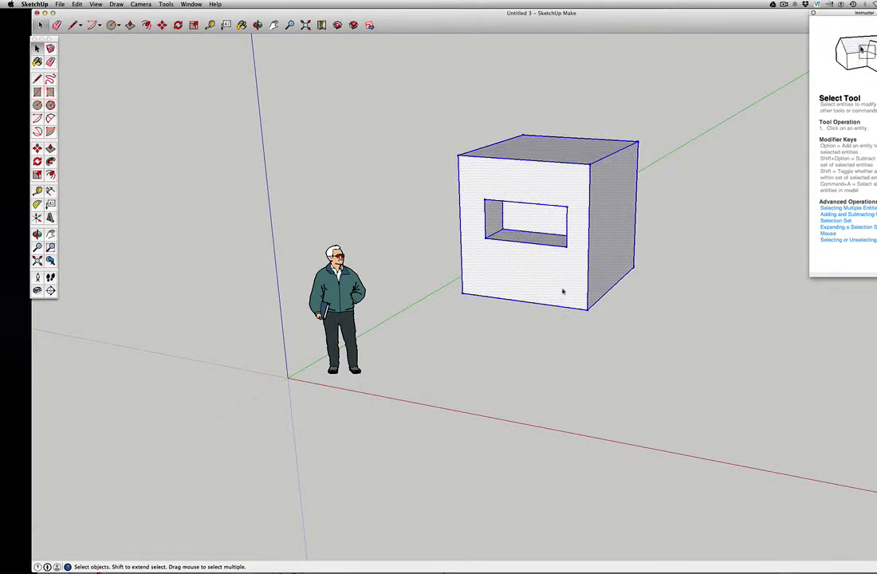
key("m")
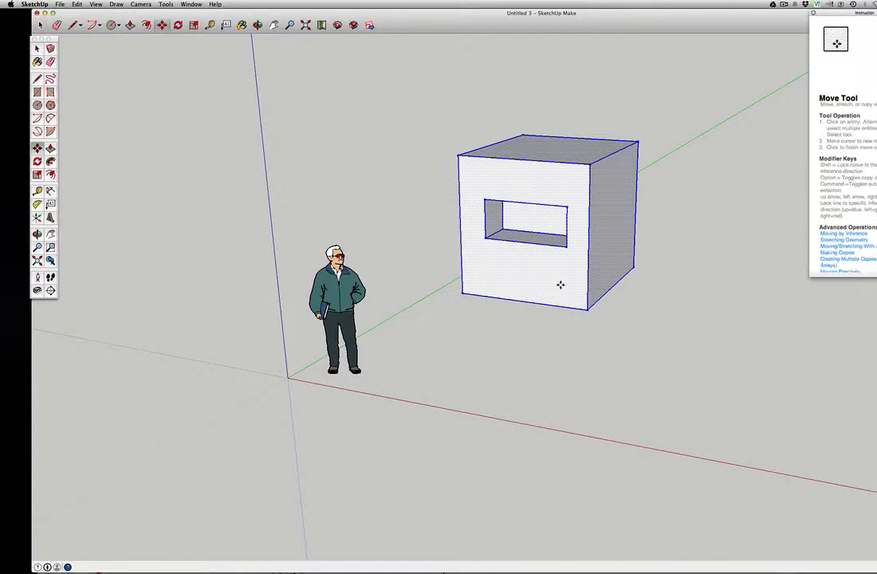
left_click(520, 262)
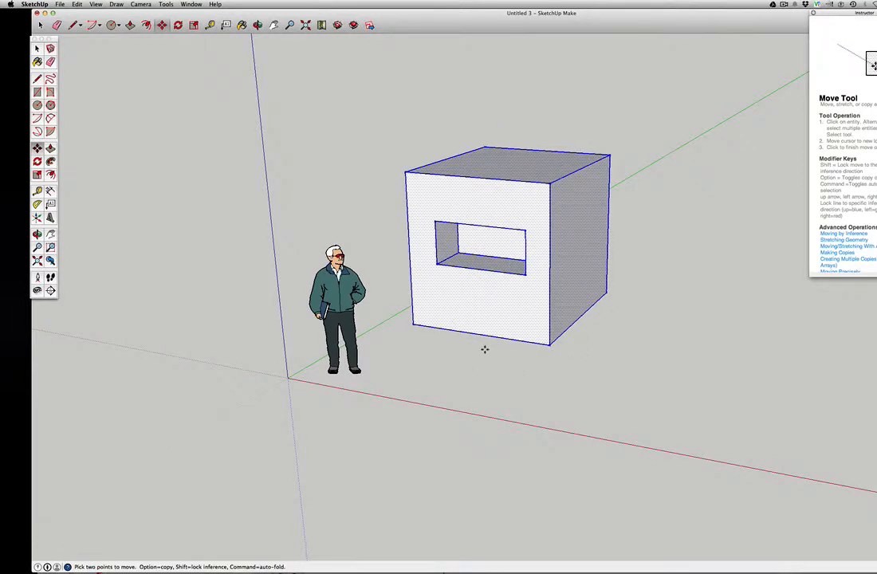
- Try moving only the box's front face and its edges along the red axis, and undo the move
middle_click_drag(475, 361, 451, 295)
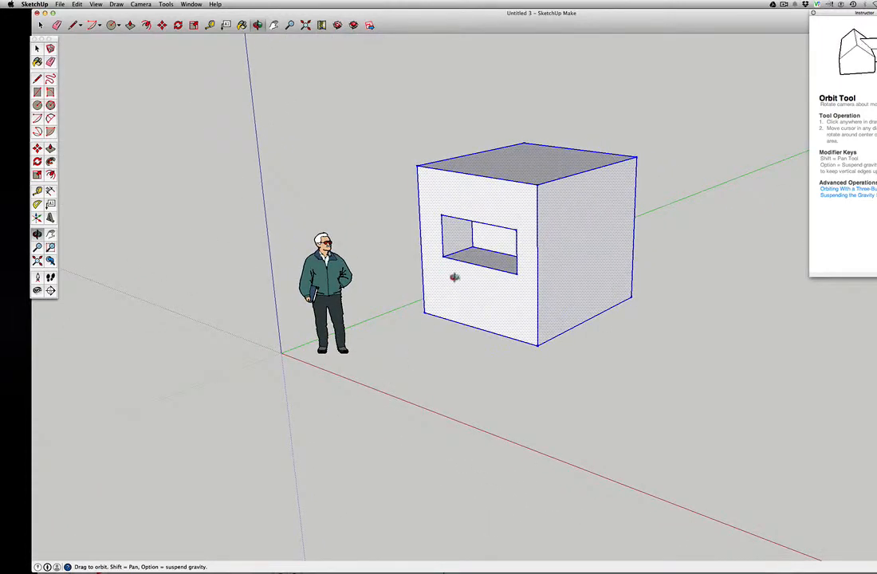
middle_click_drag(519, 342, 760, 313)
middle_click_drag(529, 336, 550, 327)
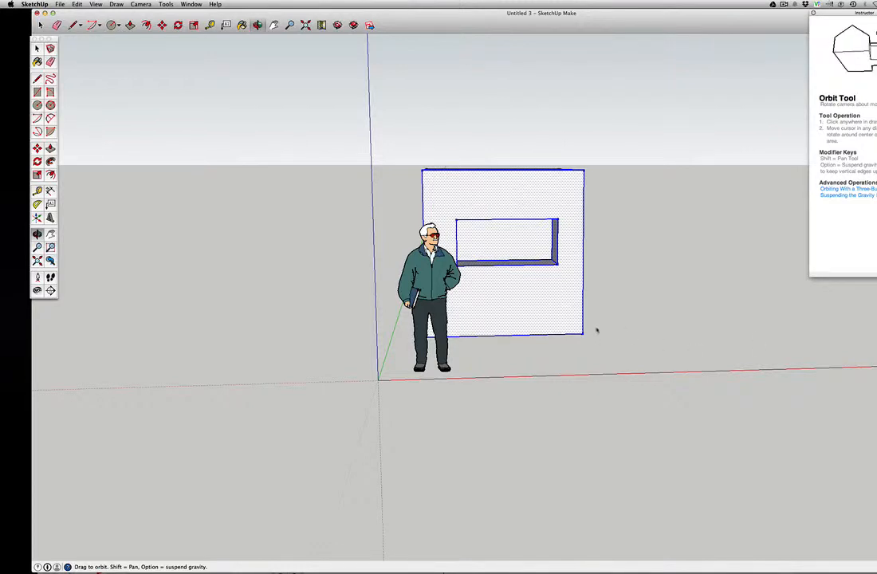
left_click_drag(595, 327, 518, 351)
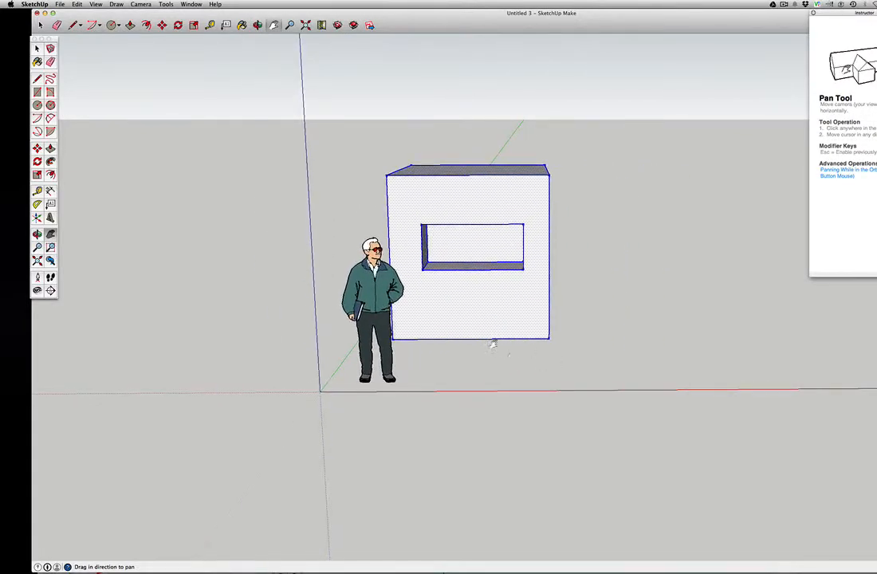
key("space")
double_click(494, 295)
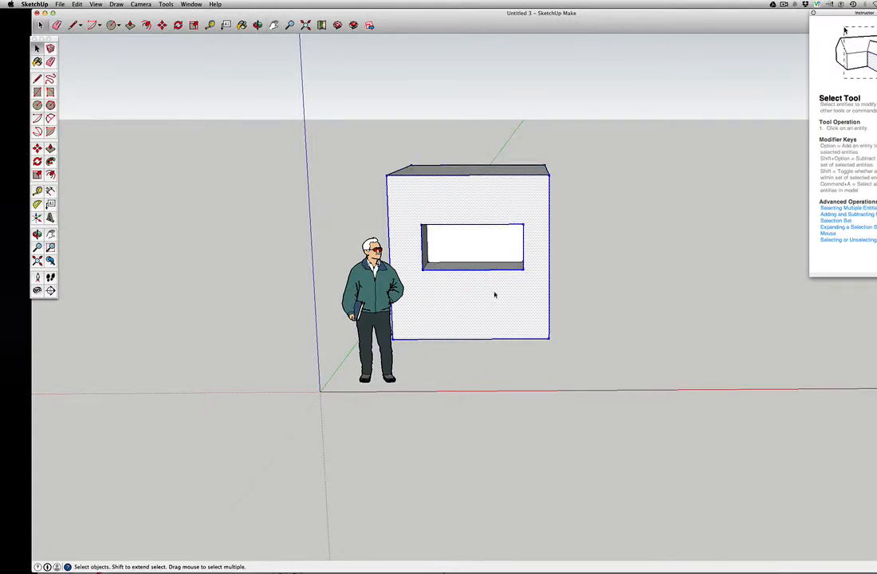
key("m")
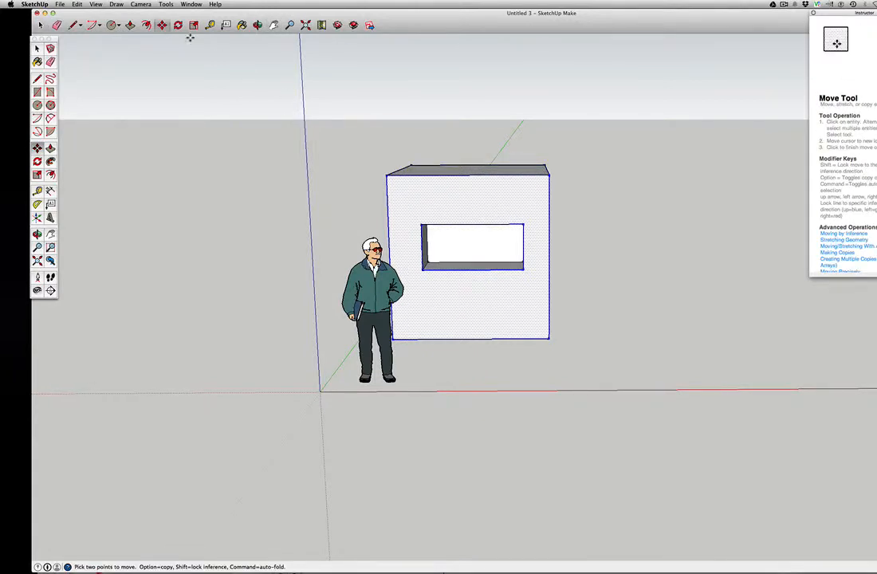
left_click(481, 293)
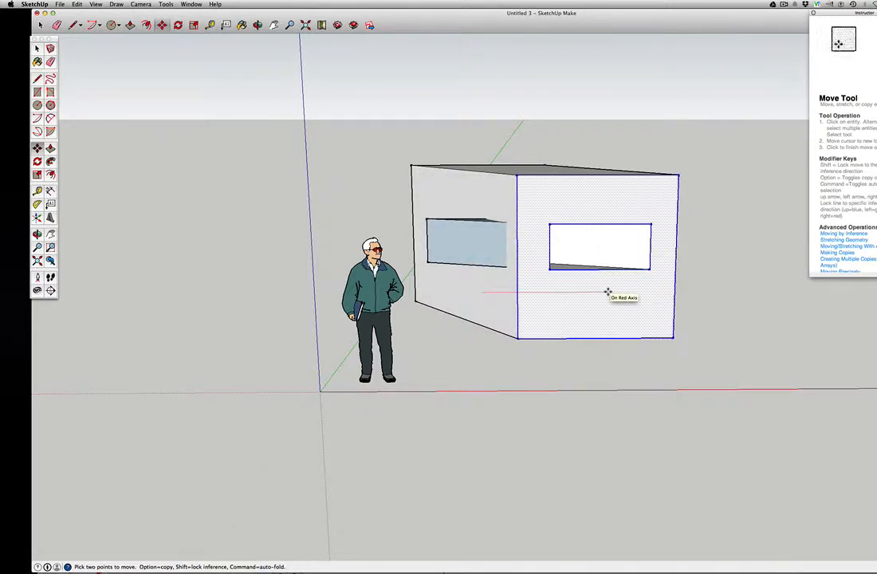
left_click(607, 293)
middle_click_drag(734, 331, 636, 364)
key("super+z")
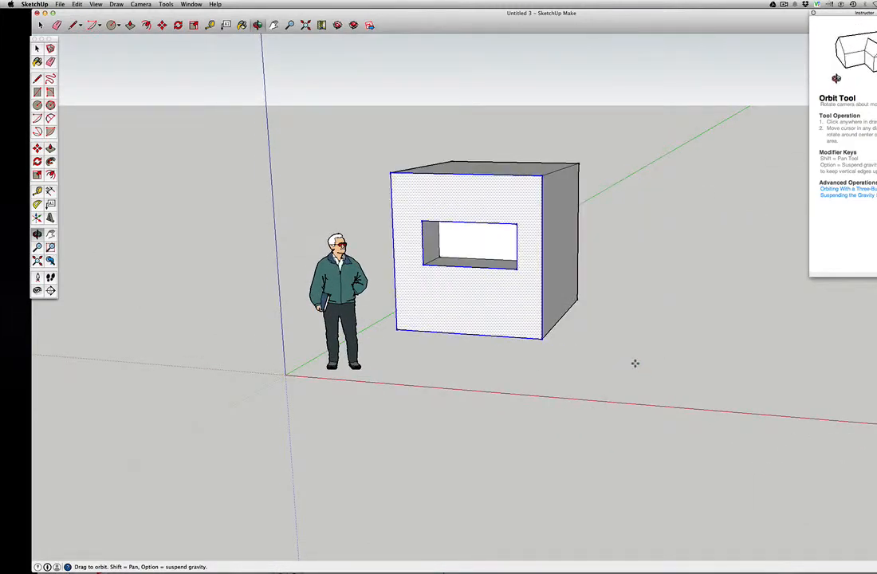
- Select the entire box including its recess and move it along the red axis, away from the human figure
key("space")
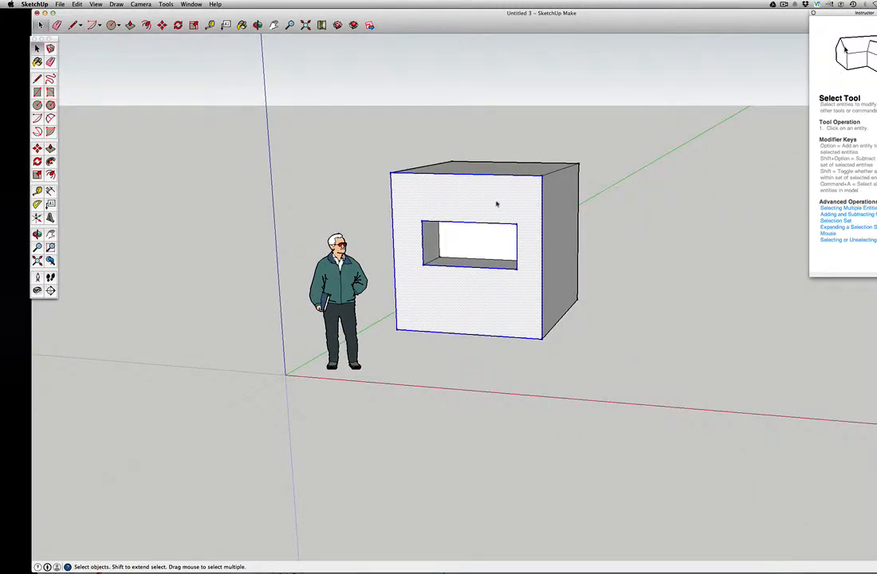
double_click(497, 204)
left_click(493, 174)
triple_click(490, 192)
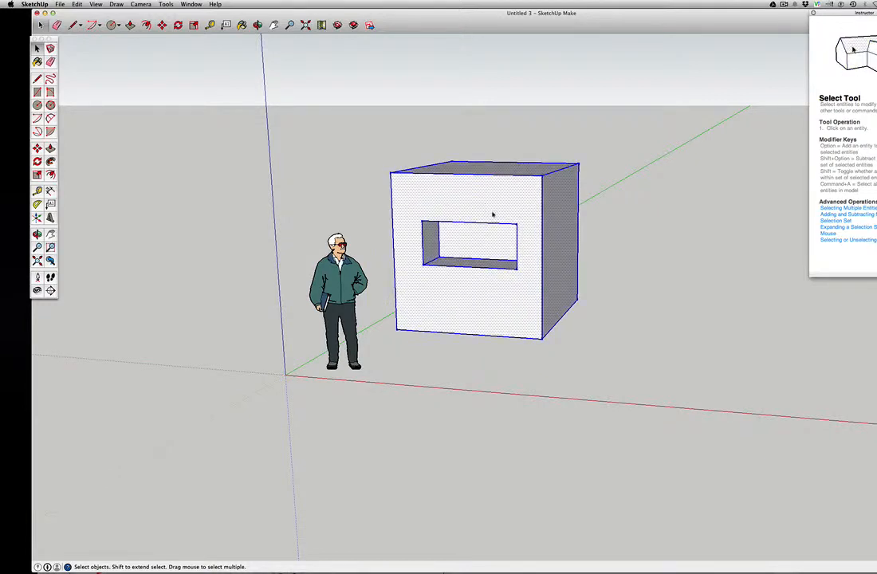
key("m")
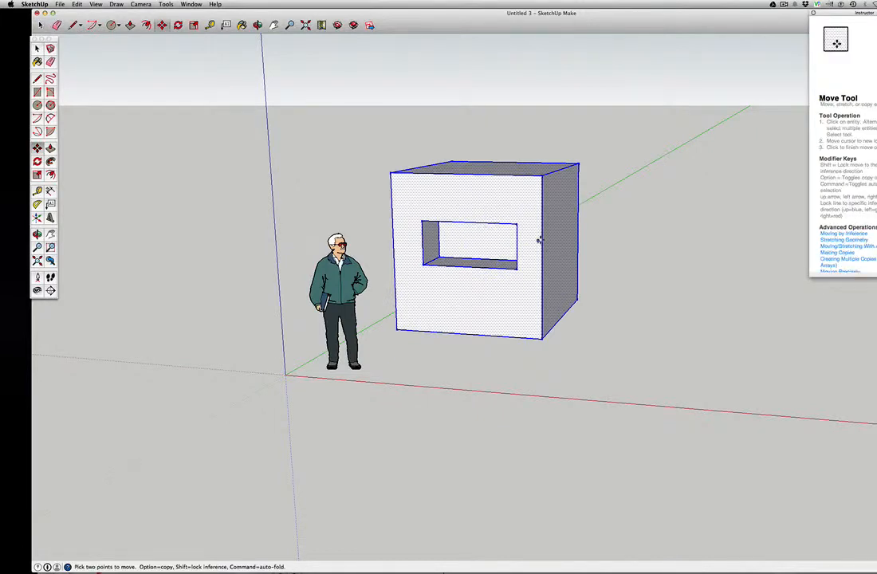
left_click(479, 298)
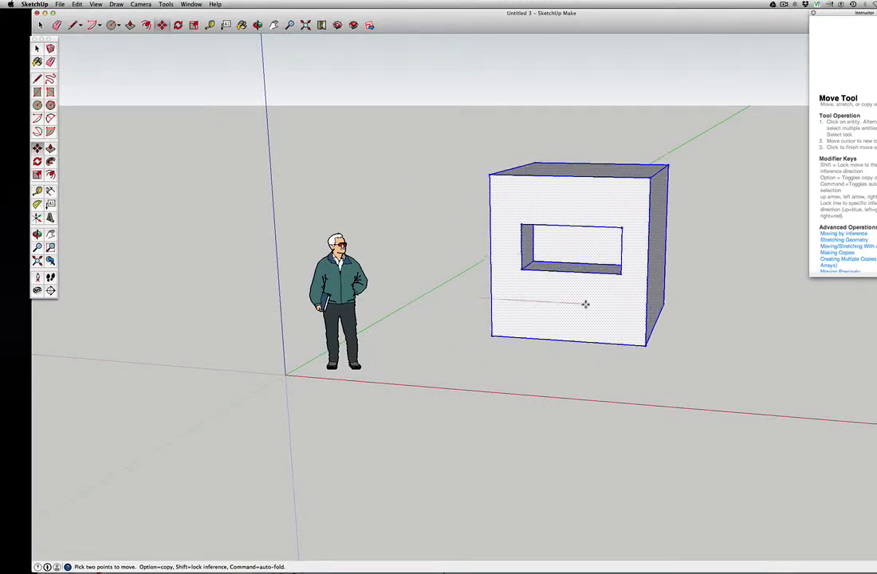
left_click(652, 305)
- Try moving the whole box a short distance without following an axis, and check its position relative to the ground
key("o")
left_click_drag(624, 347, 195, 320)
left_click_drag(179, 319, 647, 361)
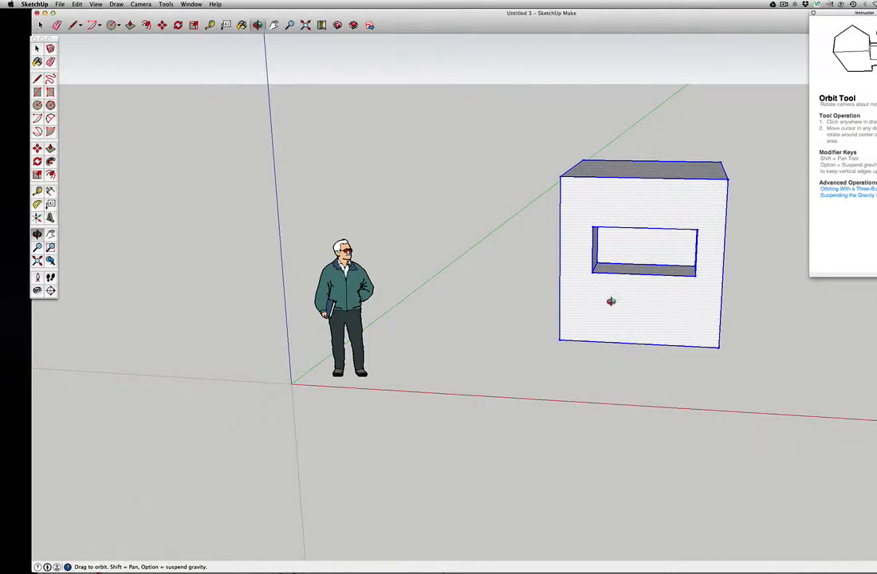
key("m")
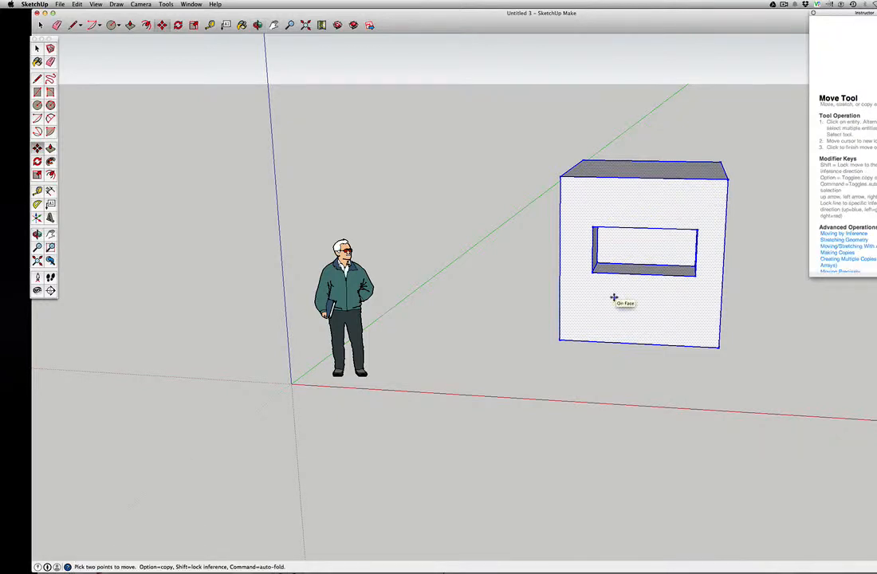
left_click(613, 297)
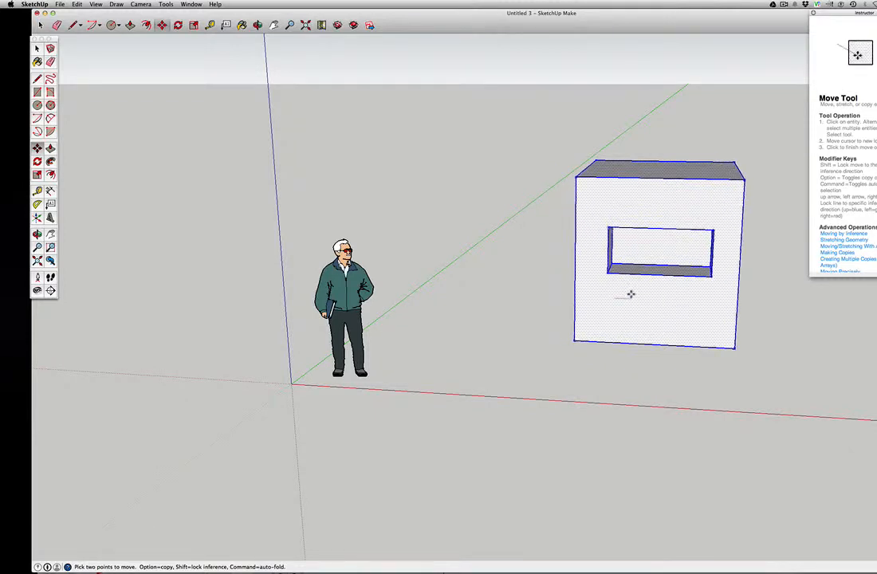
left_click(646, 289)
key("o")
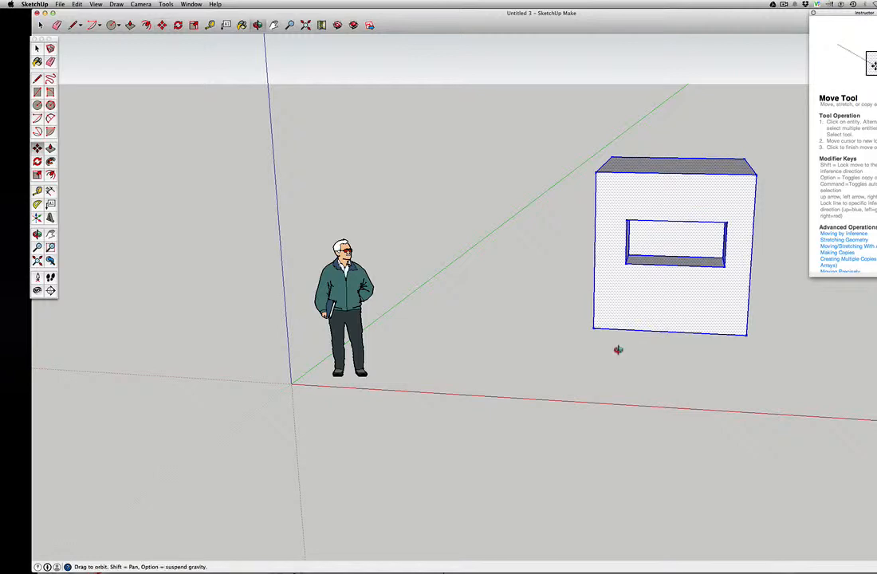
left_click_drag(622, 354, 613, 272)
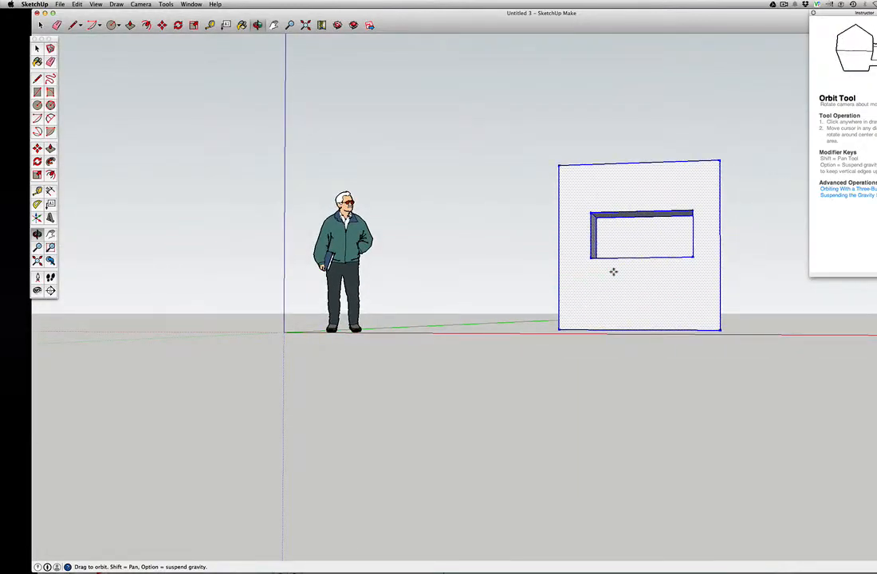
left_click_drag(460, 290, 505, 366)
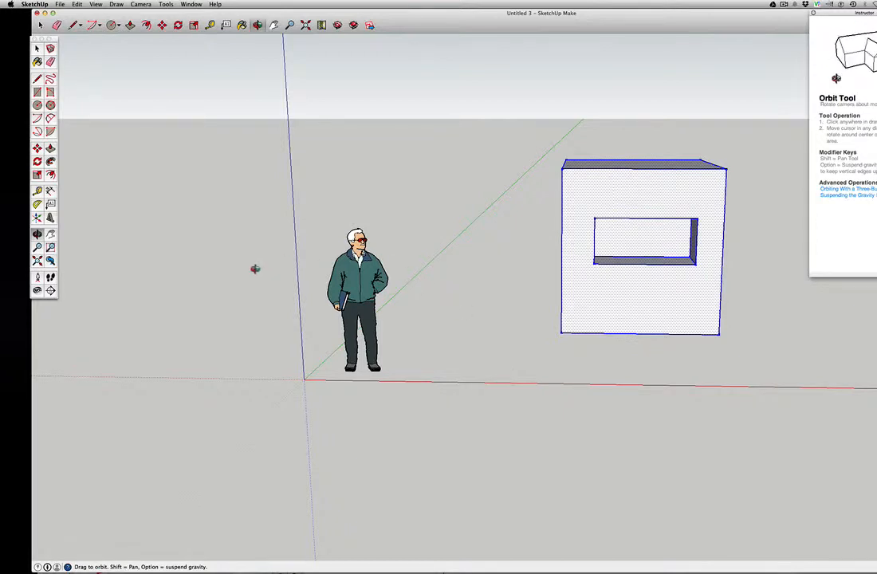
- Close the Instructor window and shift the Untitled 3 and Untitled 2 model windows around the desktop
left_click(814, 14)
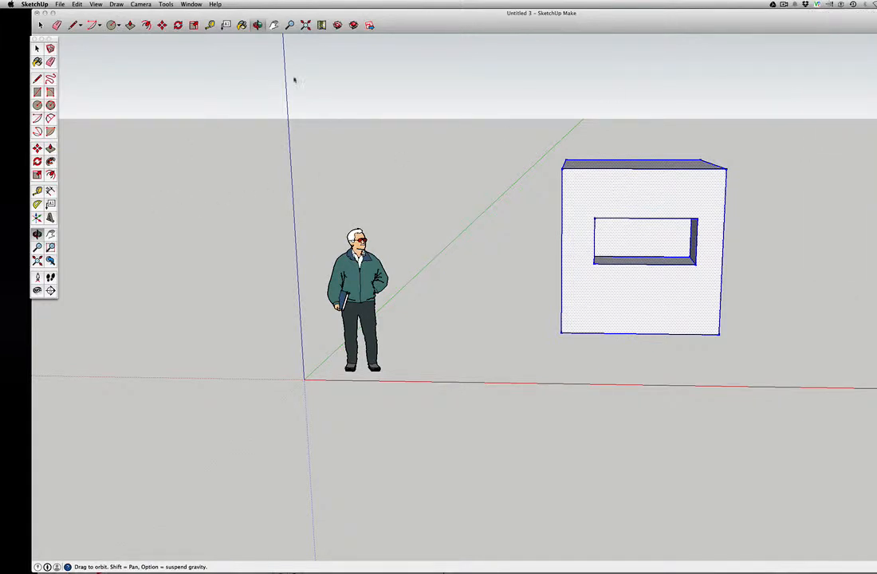
mouse_move(398, 20)
left_mouse_down()
mouse_move(448, 139)
mouse_move(485, 357)
mouse_move(473, 411)
mouse_move(444, 446)
mouse_move(362, 281)
left_mouse_up()
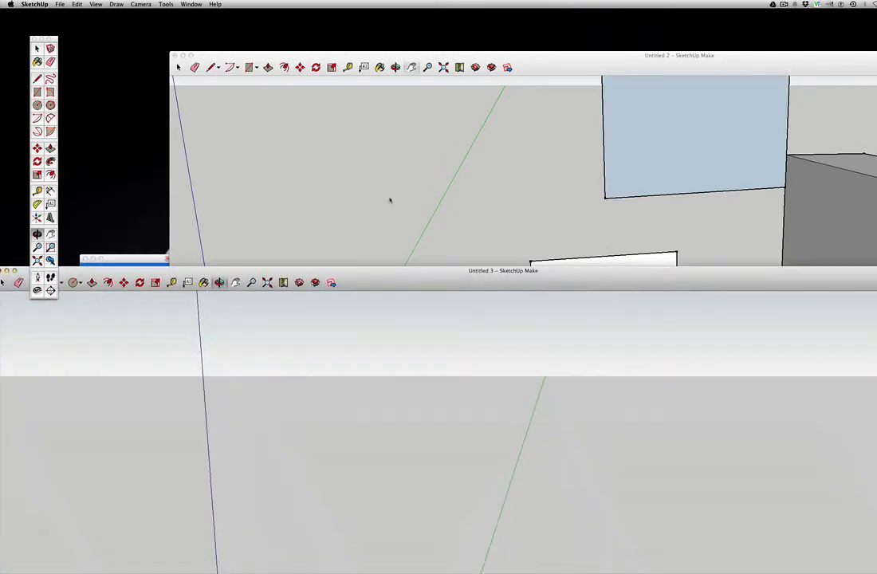
left_click(391, 201)
mouse_move(554, 69)
left_mouse_down()
mouse_move(448, 28)
mouse_move(466, 20)
mouse_move(380, 3)
mouse_move(401, 4)
left_mouse_up()
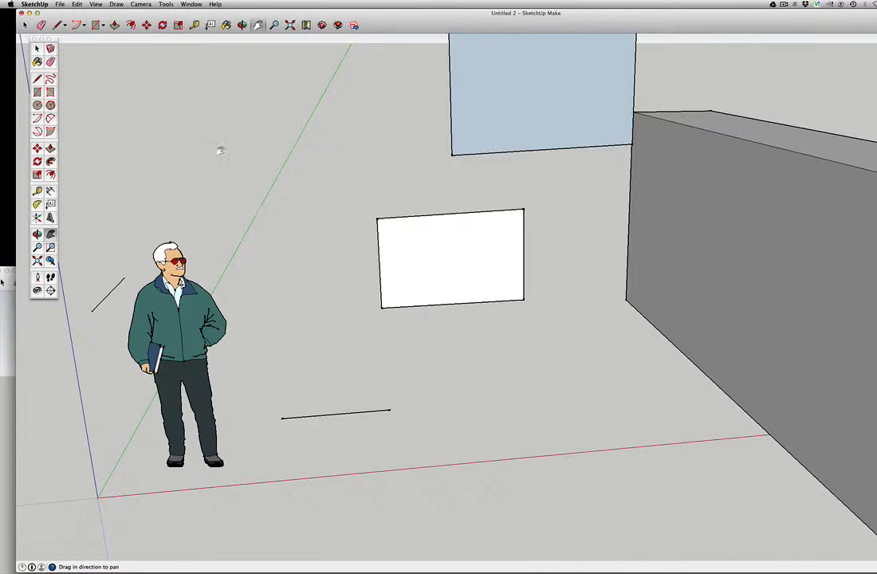
mouse_move(323, 14)
left_mouse_down()
mouse_move(365, 22)
mouse_move(606, 283)
mouse_move(492, 91)
mouse_move(509, 42)
mouse_move(493, 42)
left_mouse_up()
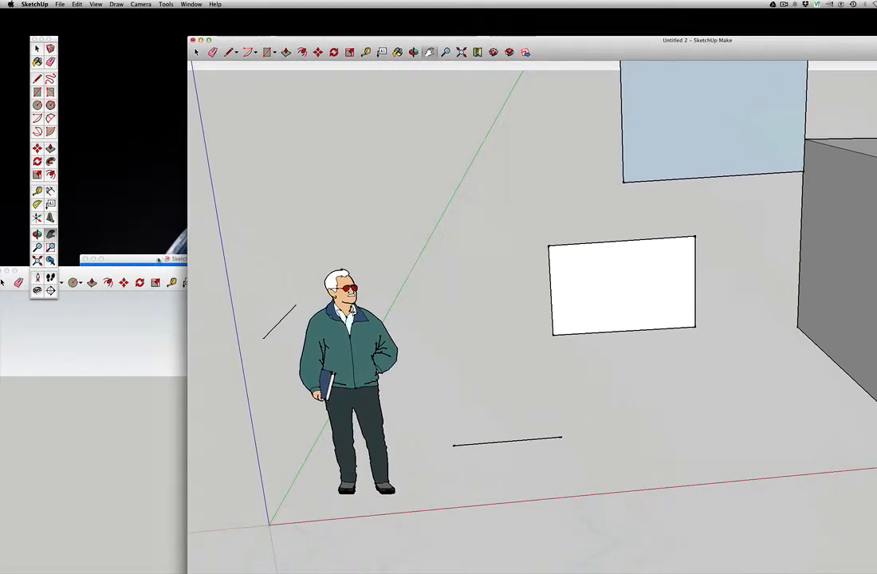
key("super+n")
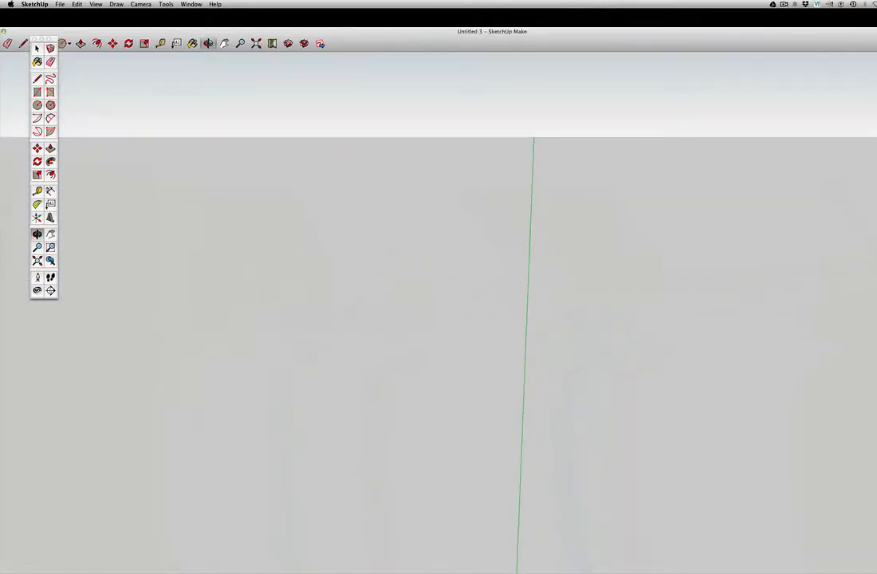
- Switch to the SketchUpLesson1 slides in Chrome, bring the window fully into view and browse the slide thumbnails to the Rotate slides
left_click(113, 561)
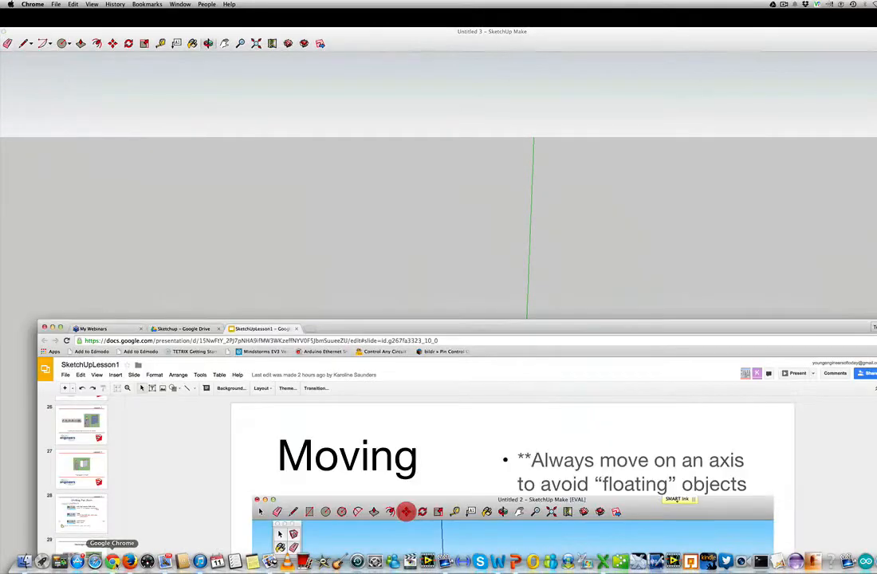
left_click_drag(536, 327, 544, 12)
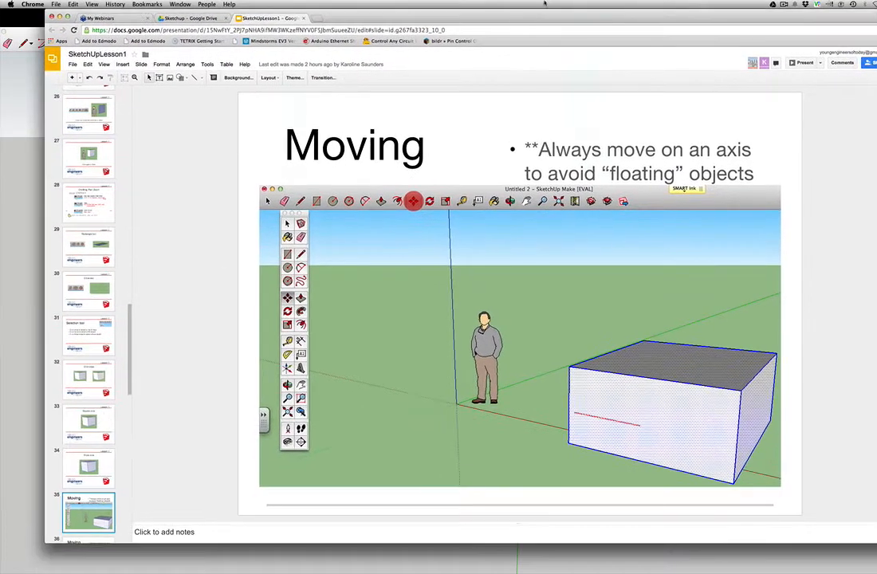
left_click_drag(124, 367, 128, 429)
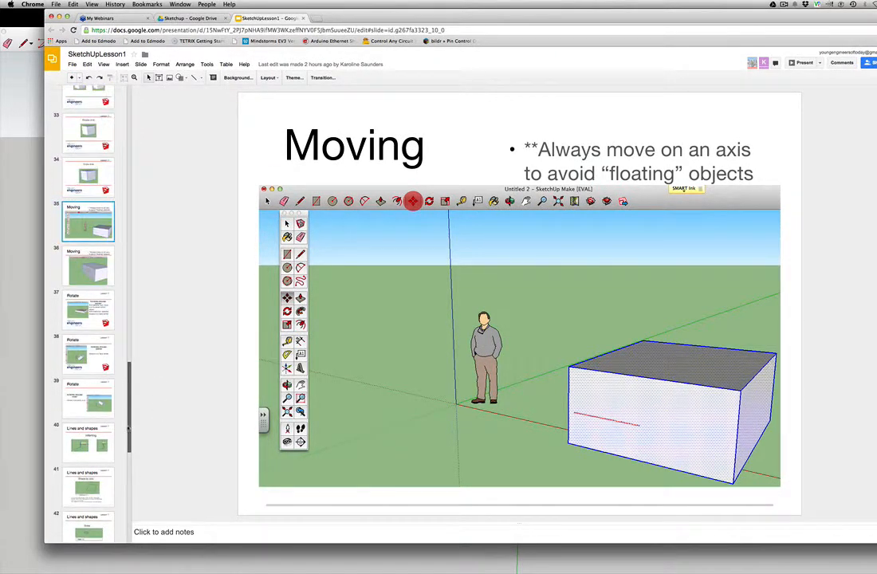
- Look through the lesson slides on moving along an axis and rotating around a center or a point
left_click(87, 255)
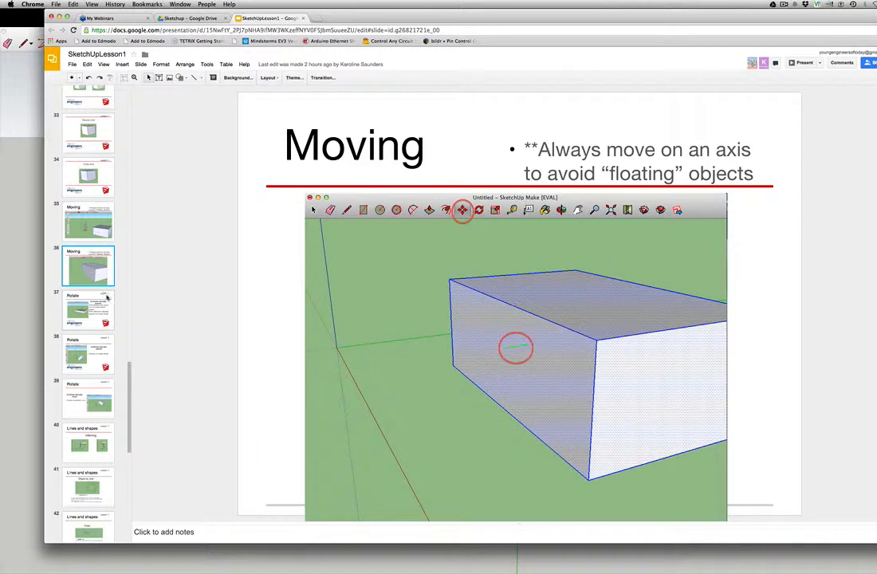
left_click(112, 301)
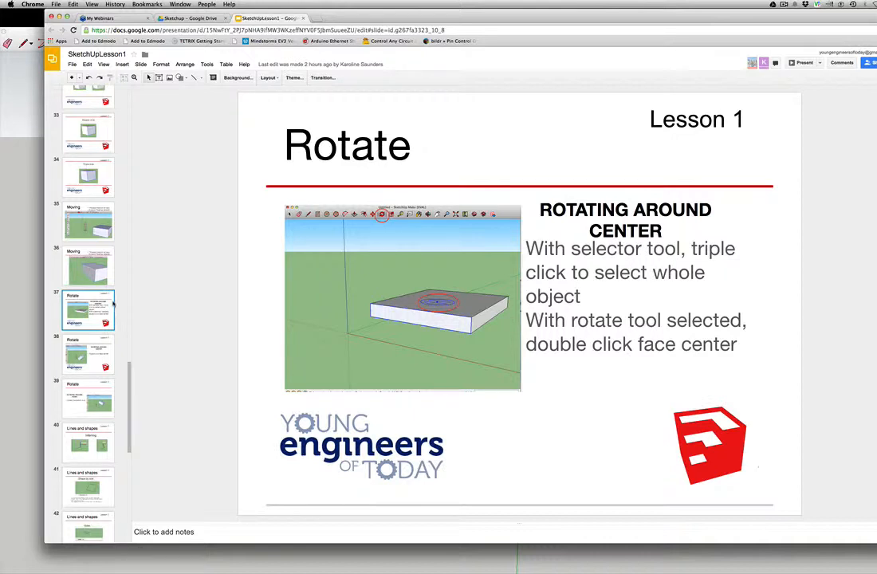
key("Down")
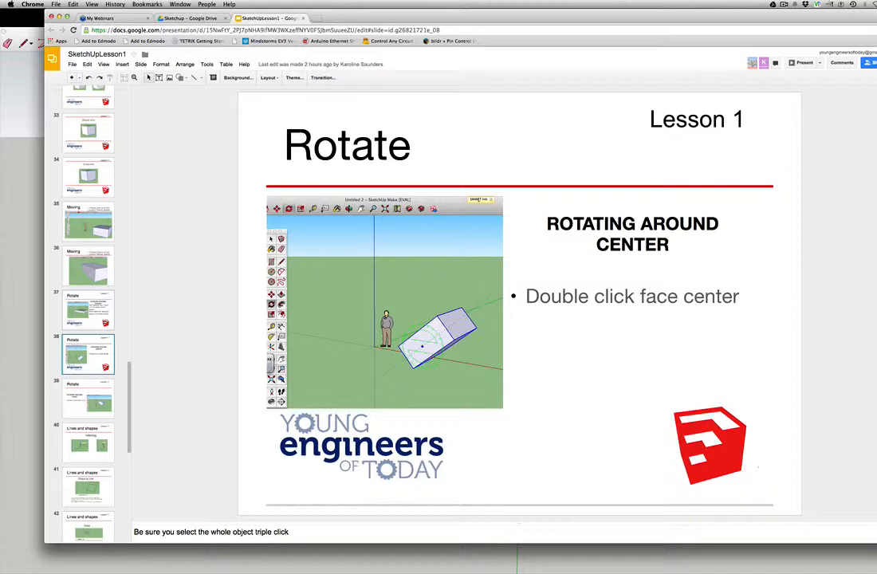
key("Down")
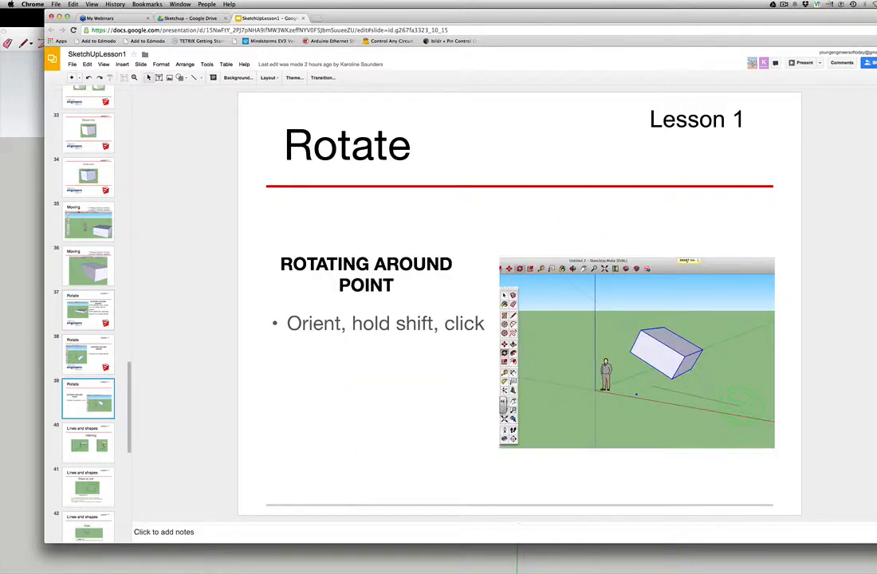
key("Up")
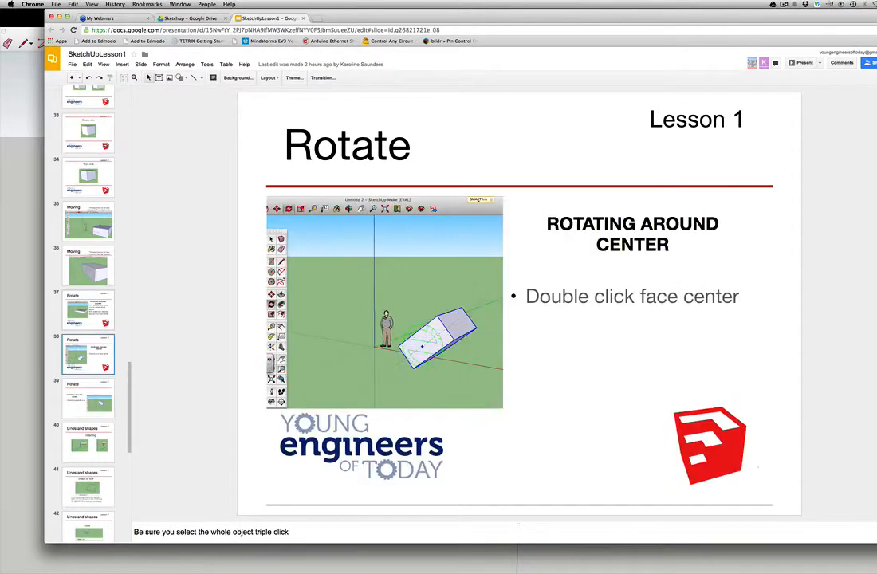
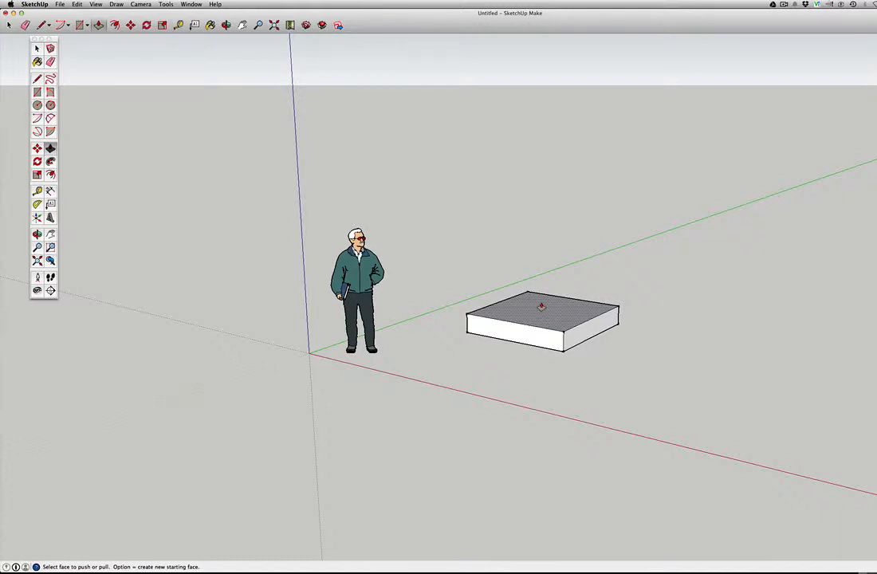
- Try rotating only the box's top face around its center in SketchUp, and undo the rotation
key("q")
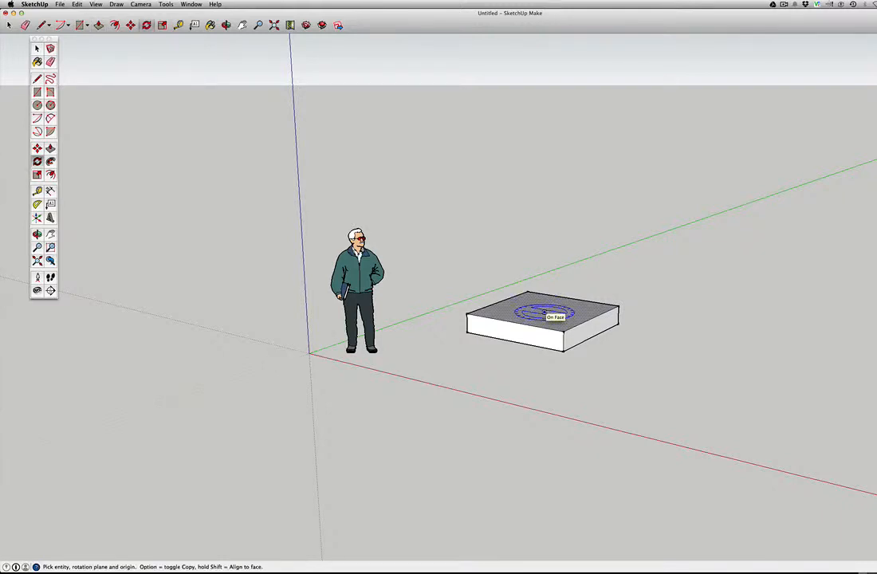
left_click_drag(545, 313, 564, 305)
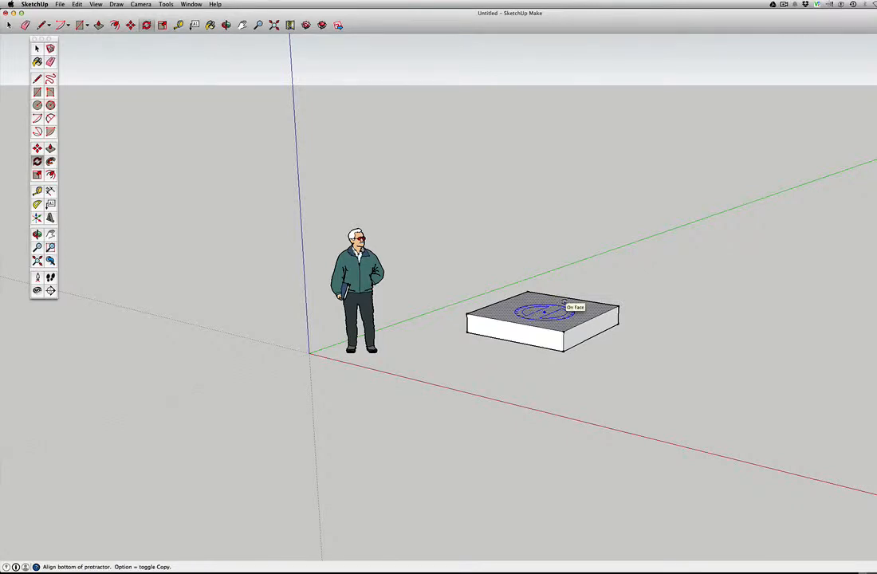
left_click(565, 304)
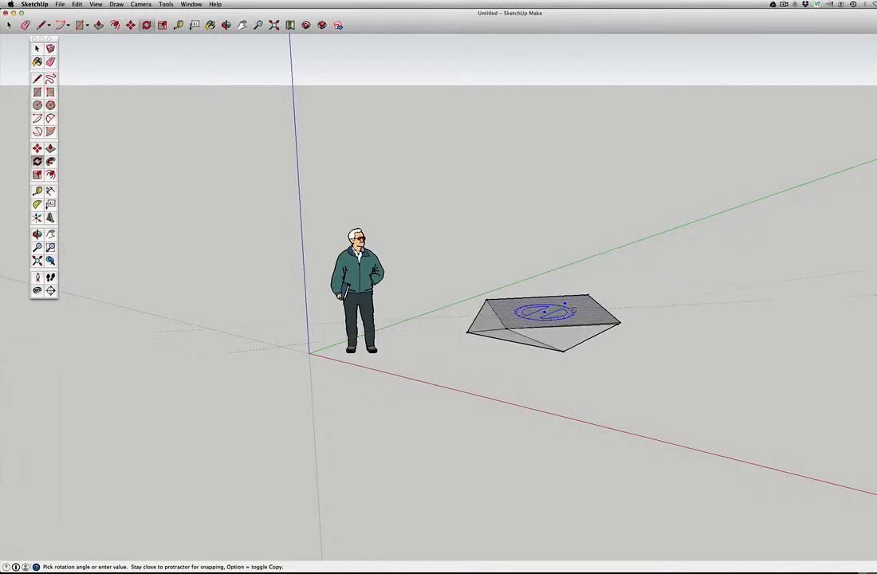
left_click(551, 311)
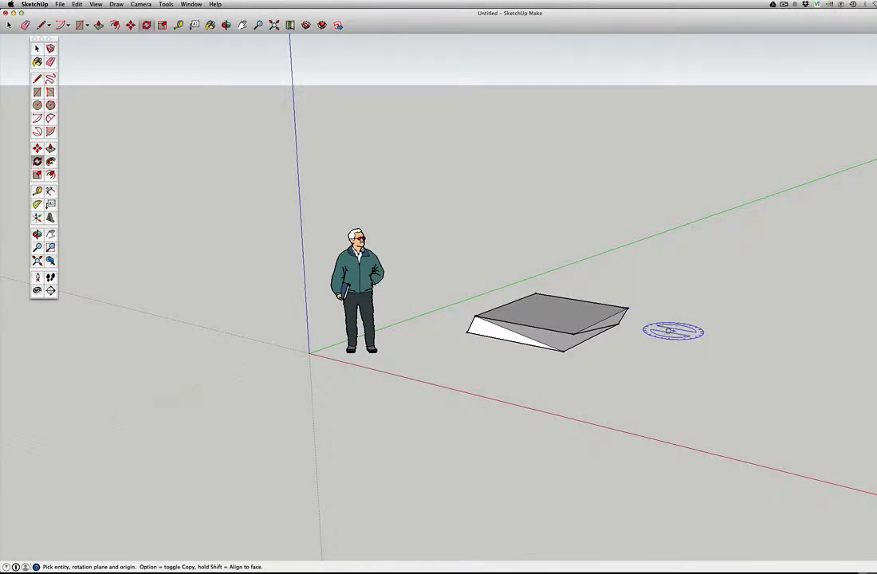
key("o")
left_click_drag(628, 354, 653, 380)
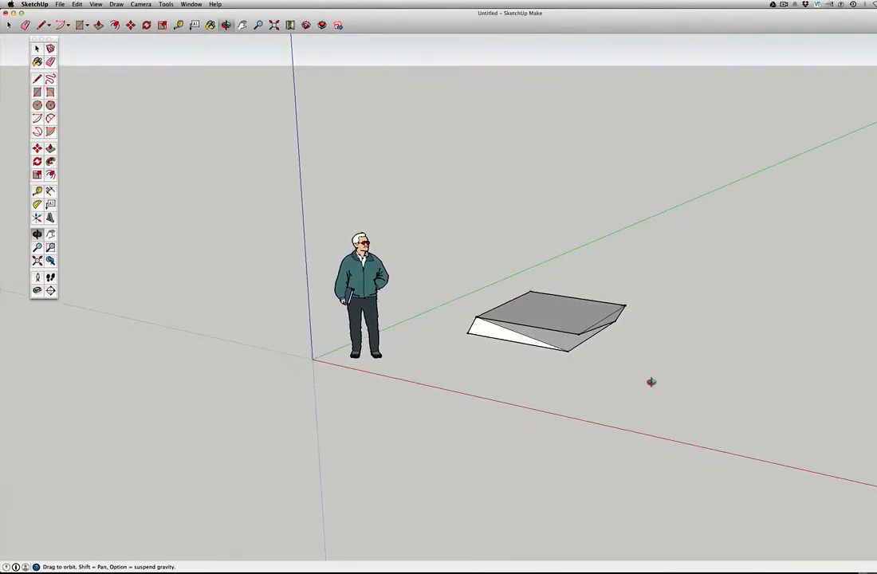
key("super+z")
- Select the entire box and rotate it slightly around the center of its top face
key("space")
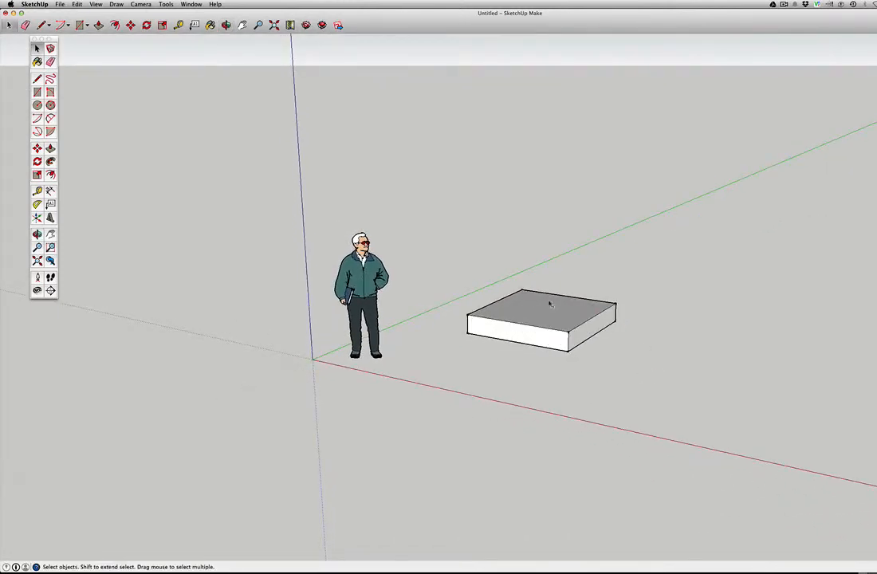
left_click(547, 311)
left_click(558, 311)
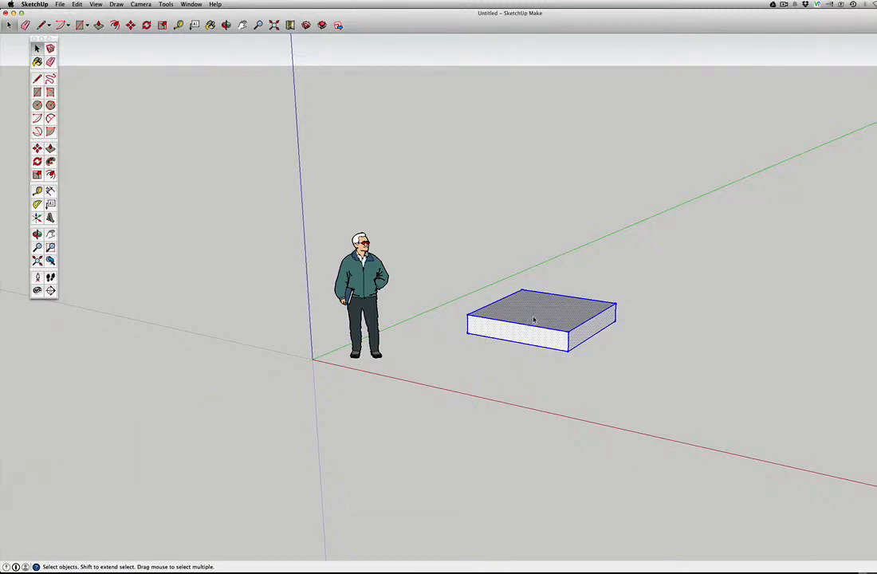
key("q")
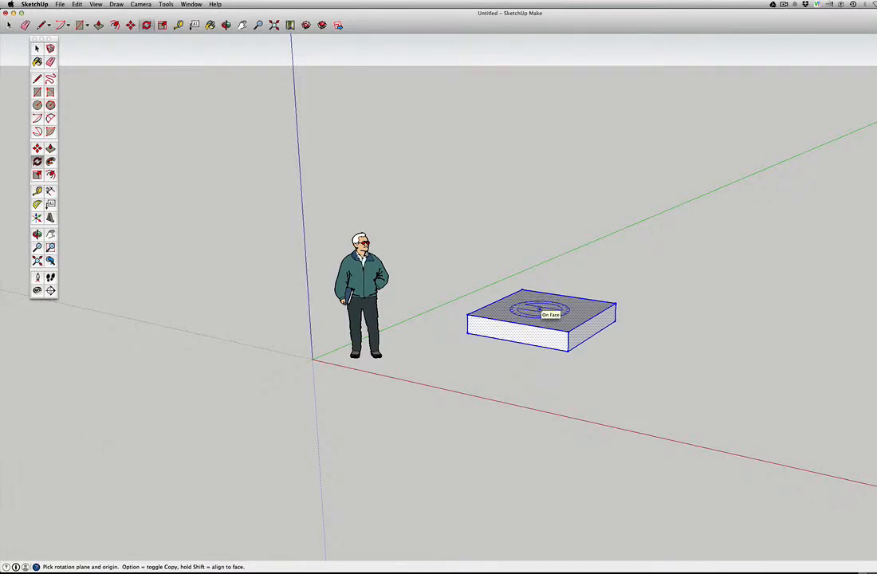
left_click(540, 310)
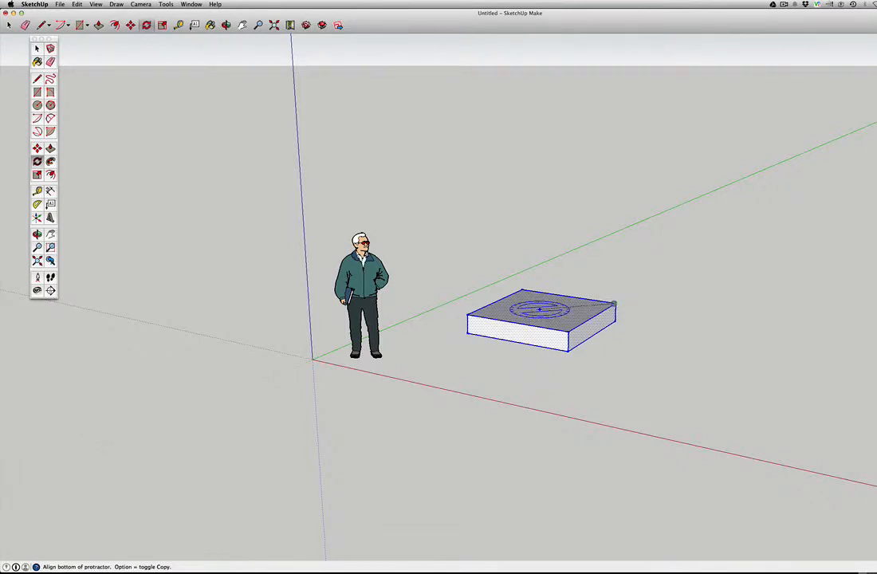
left_click(613, 303)
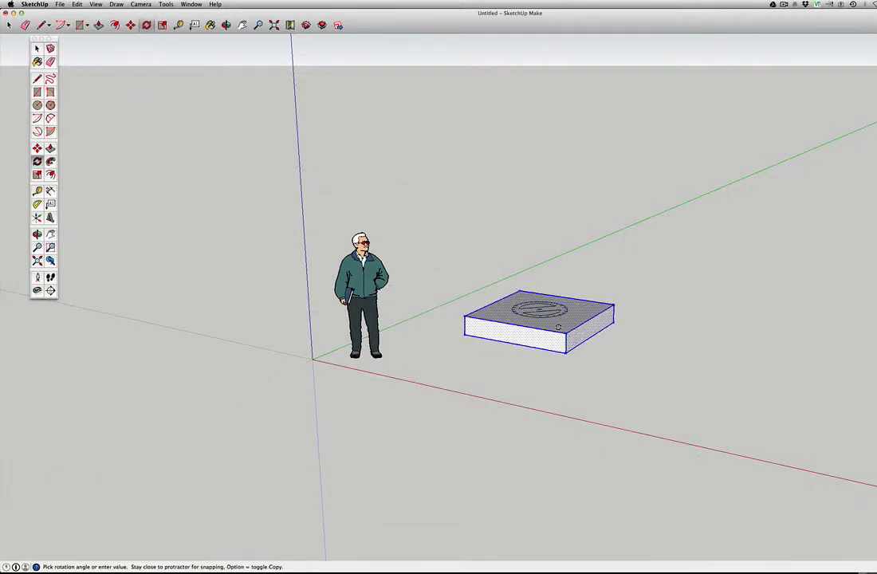
key("Escape")
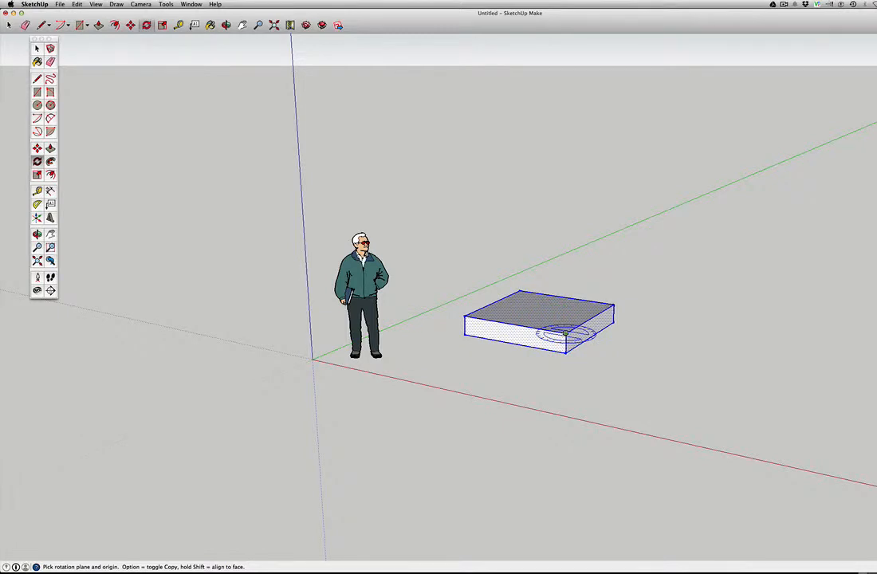
- Rotate the whole box around its nearest top corner, using the adjacent top edge as the reference direction
left_click(566, 333)
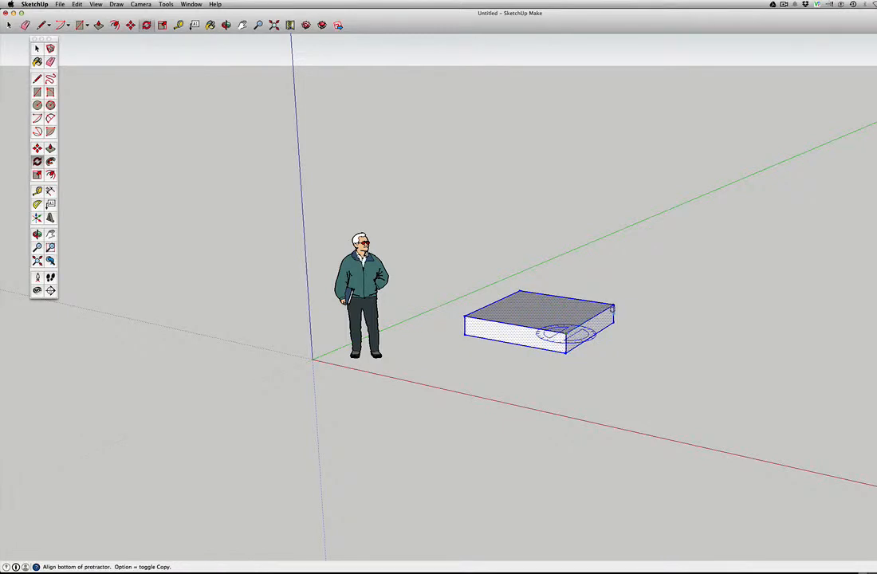
left_click(612, 307)
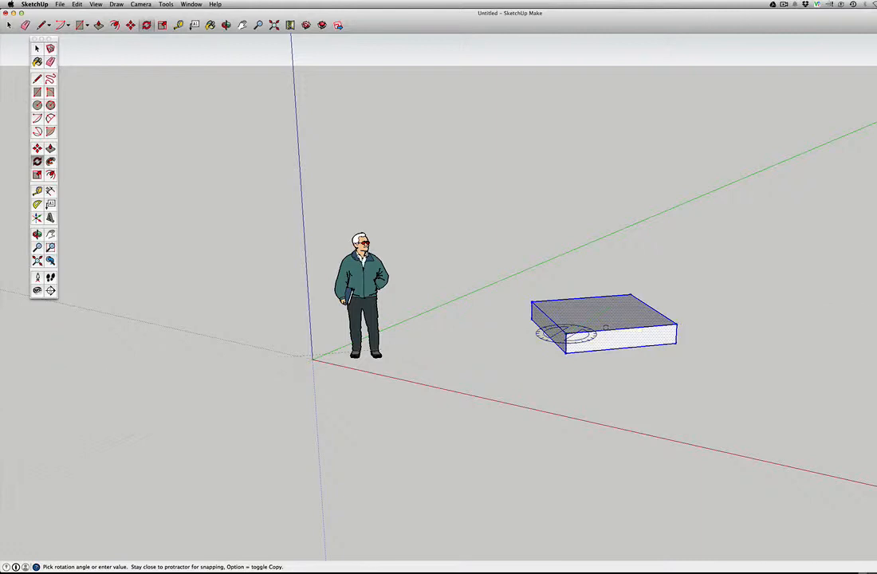
left_click(606, 328)
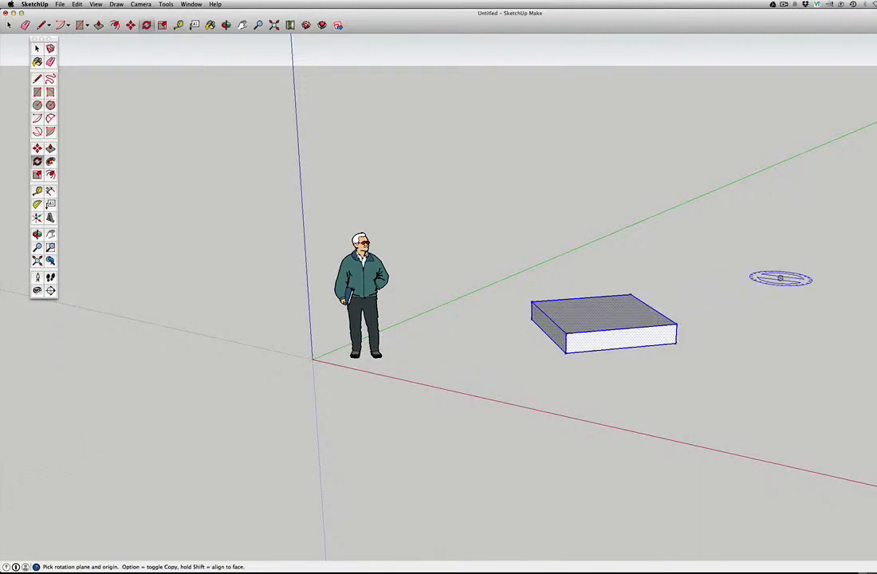
- Try rotating only the box's white front side face around its center until it stands upright
key("o")
mouse_move(760, 351)
left_mouse_down()
mouse_move(667, 278)
mouse_move(199, 366)
mouse_move(717, 562)
mouse_move(708, 403)
mouse_move(797, 403)
left_mouse_up()
key("space")
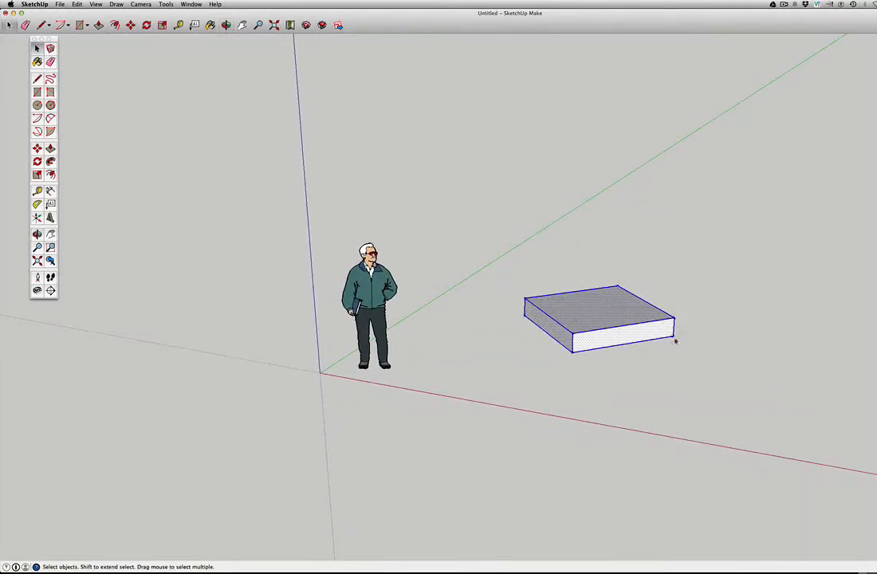
left_click(617, 340)
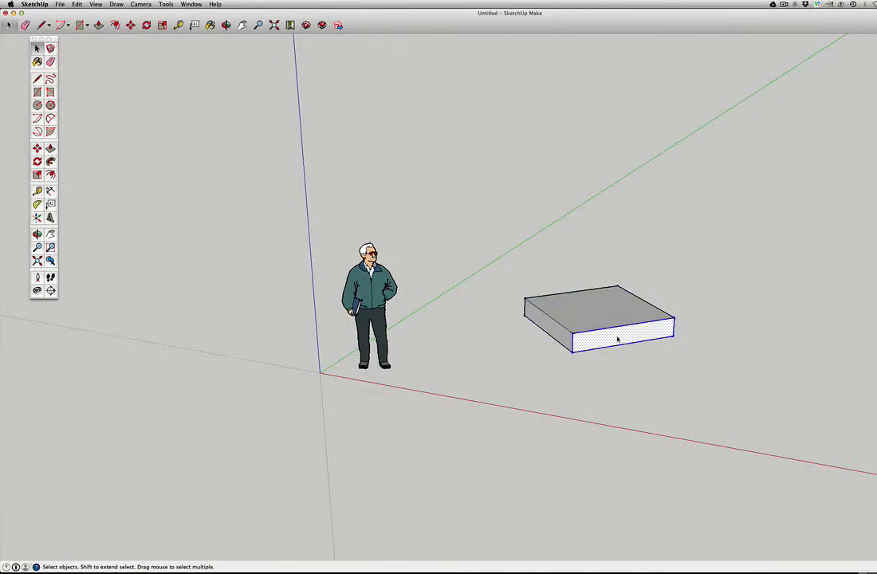
key("q")
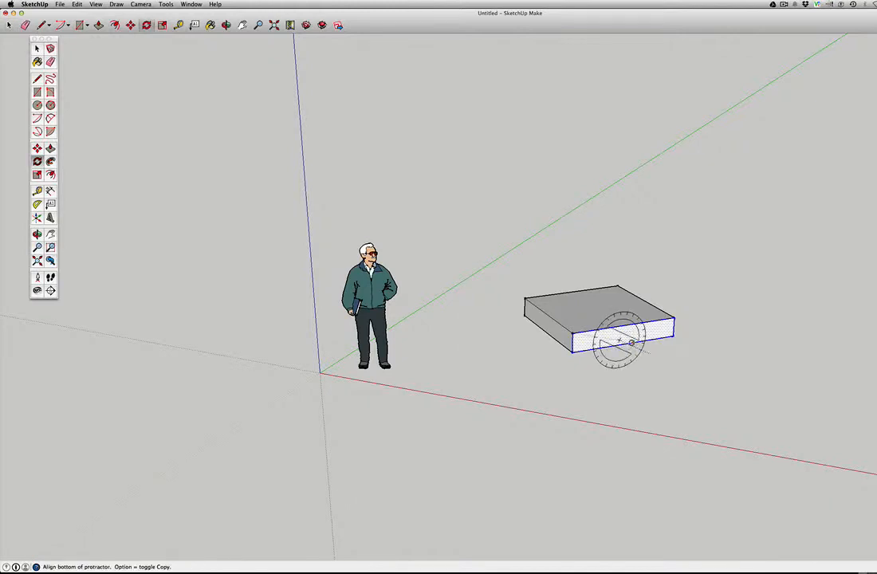
left_click(620, 341)
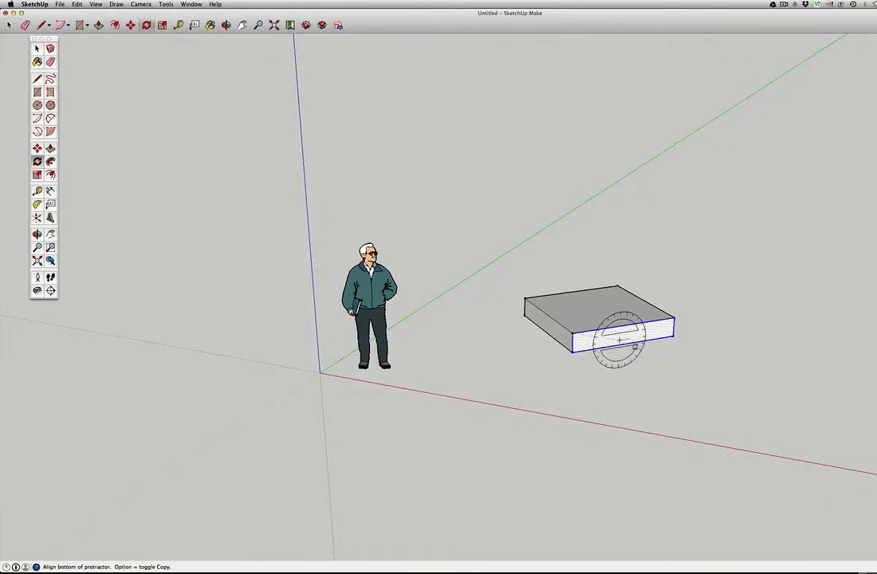
left_click(572, 333)
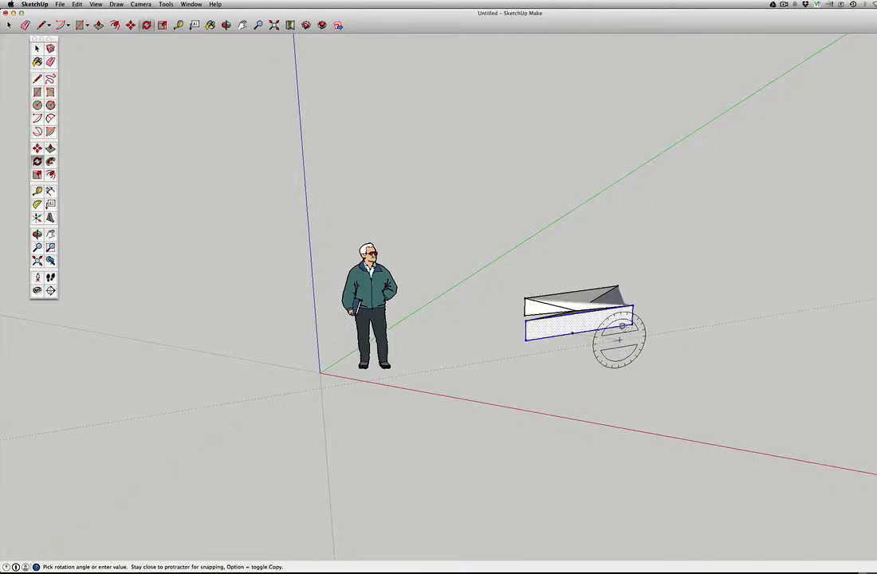
left_click(616, 323)
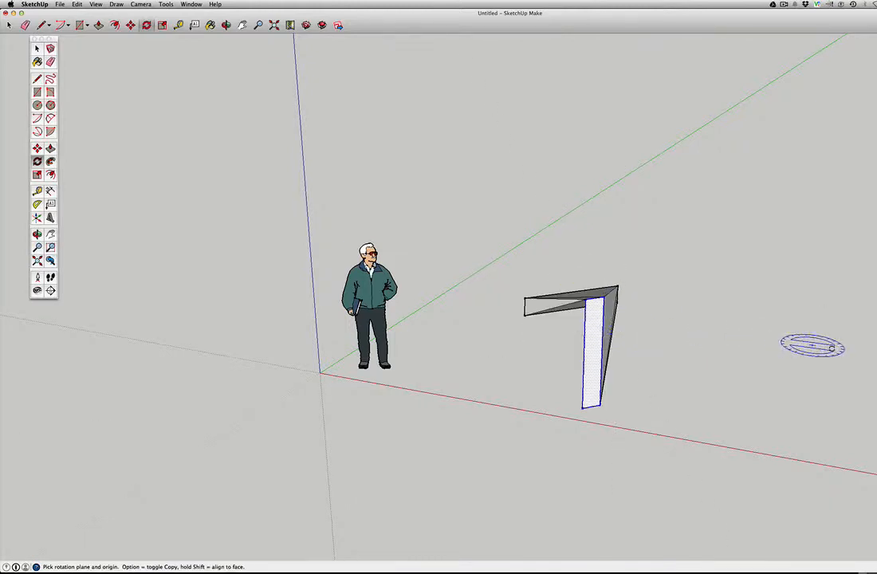
- Examine the twisted box from several sides and undo the side face rotation
middle_click_drag(701, 366, 386, 327)
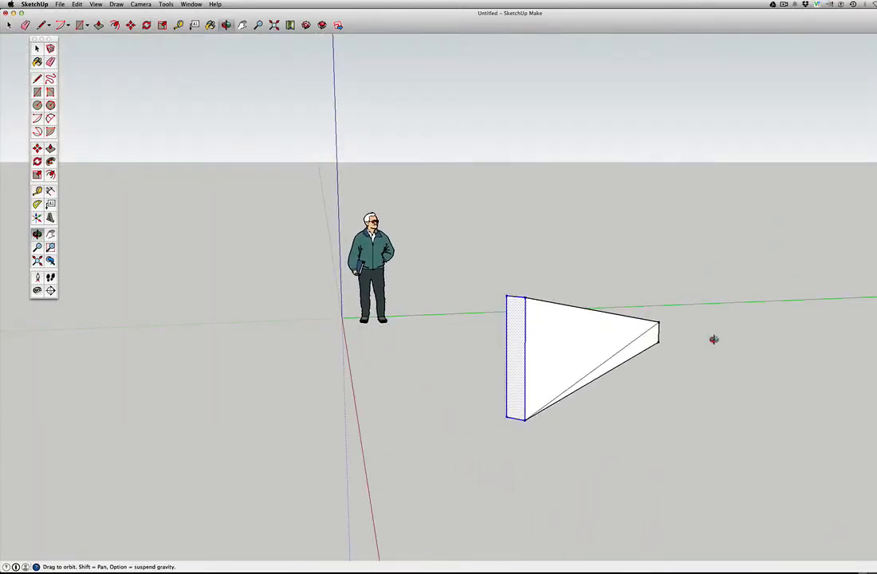
middle_click_drag(714, 339, 196, 364)
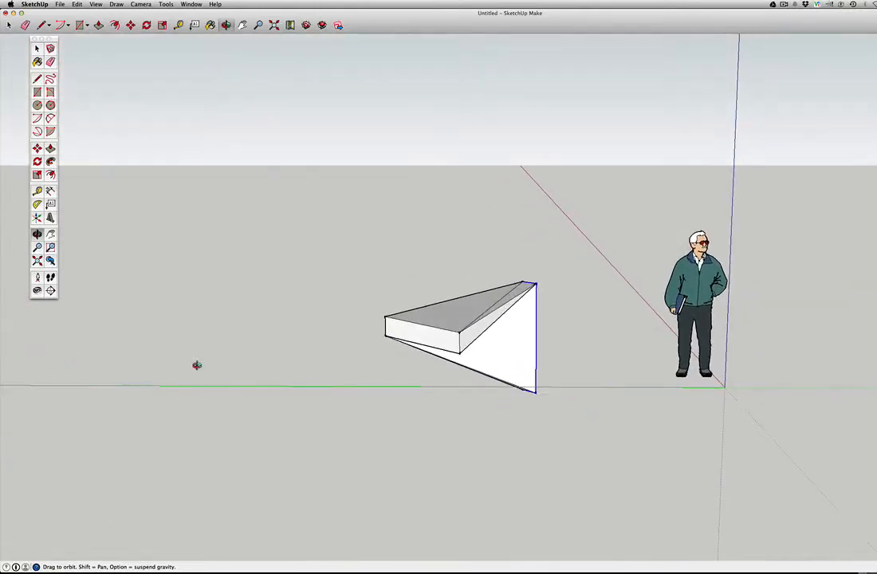
middle_click_drag(513, 352, 605, 481)
middle_click_drag(423, 389, 614, 418)
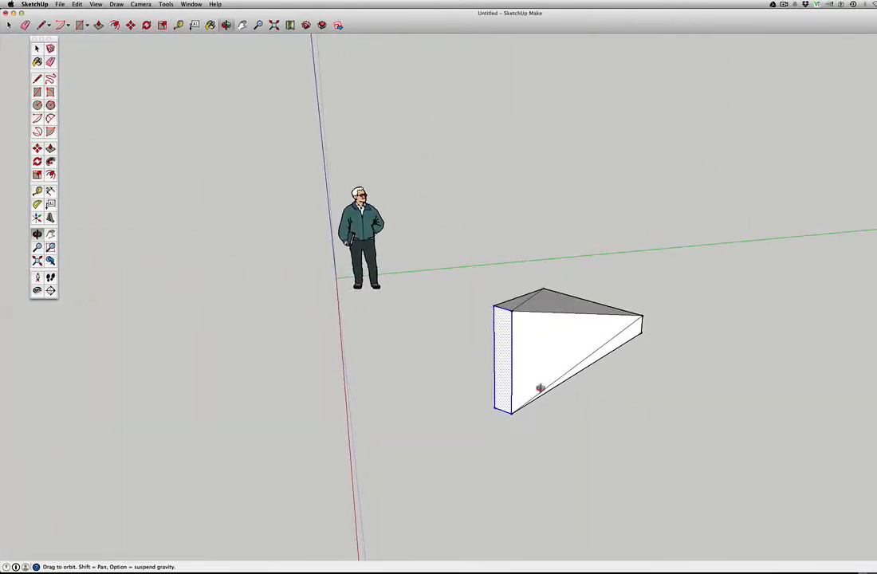
middle_click_drag(540, 387, 807, 353)
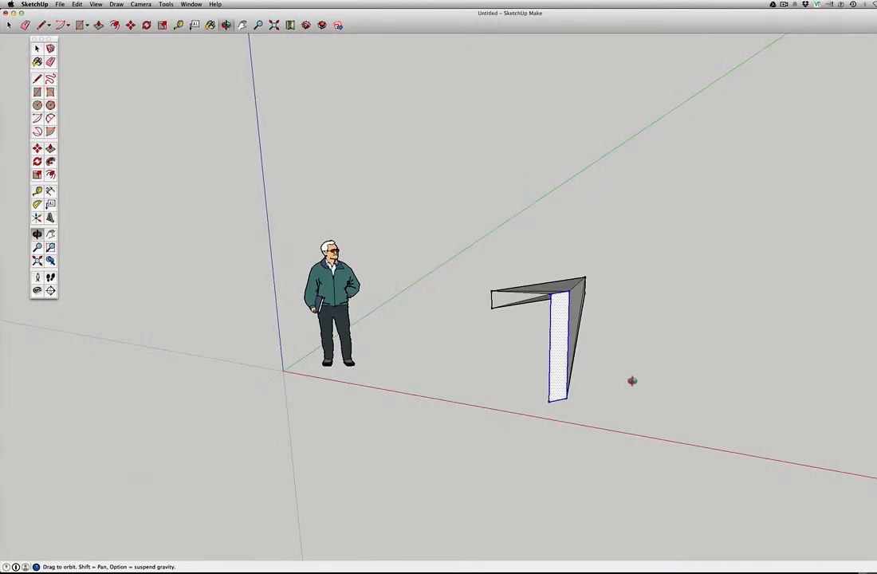
key("super+z")
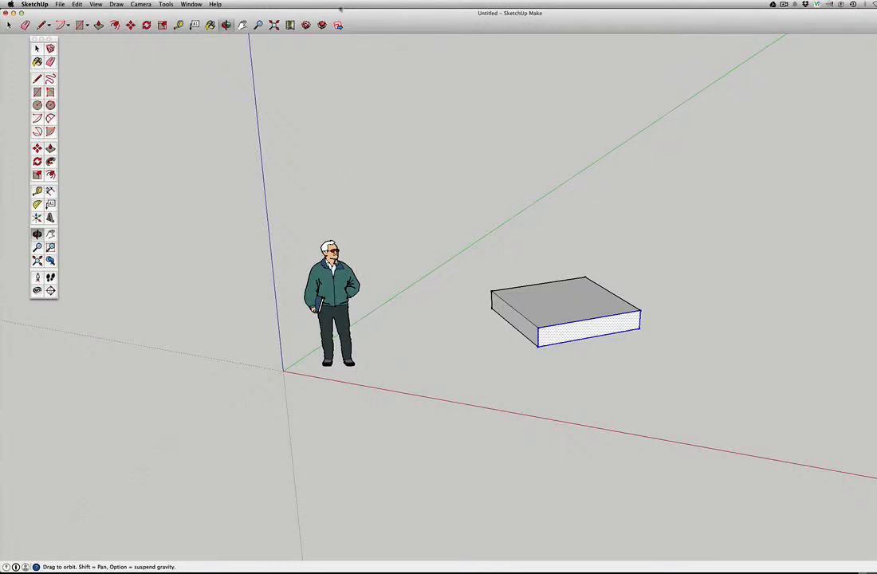
- Switch back to the Google Slides lesson and view the slides on rotating around a point and inferring lines
left_click_drag(360, 20, 684, 244)
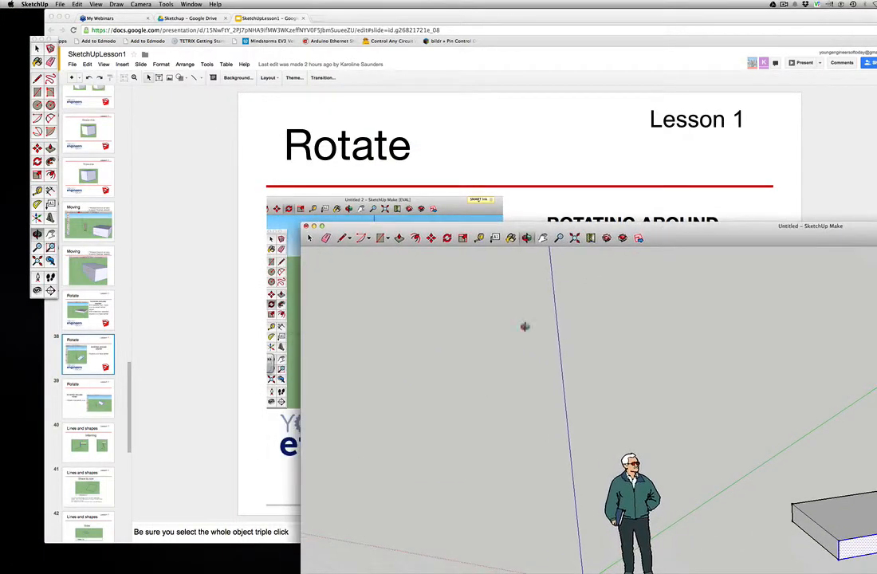
left_click(95, 343)
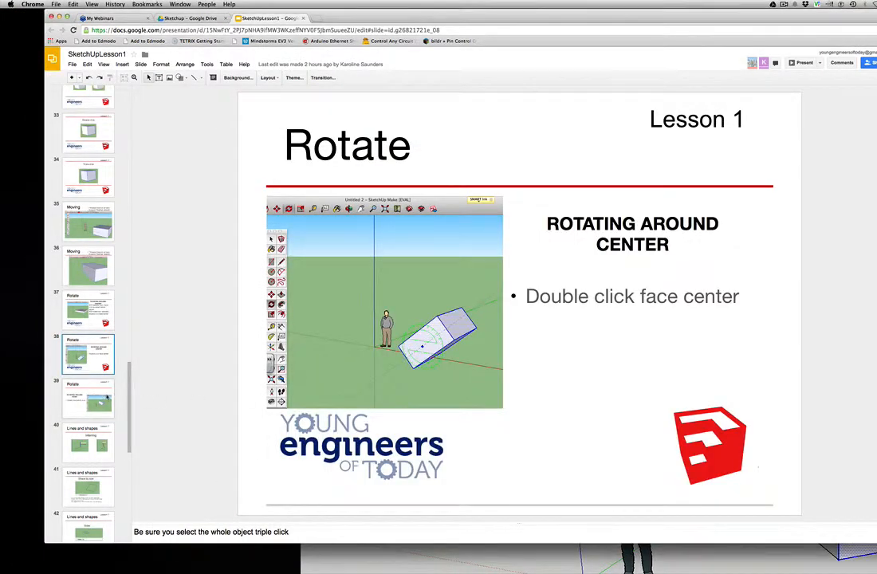
key("Down")
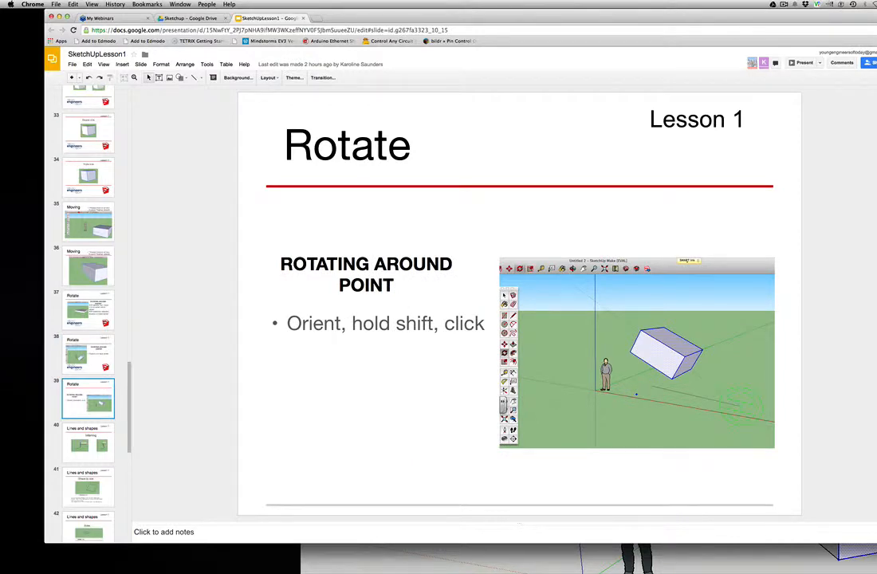
key("Down")
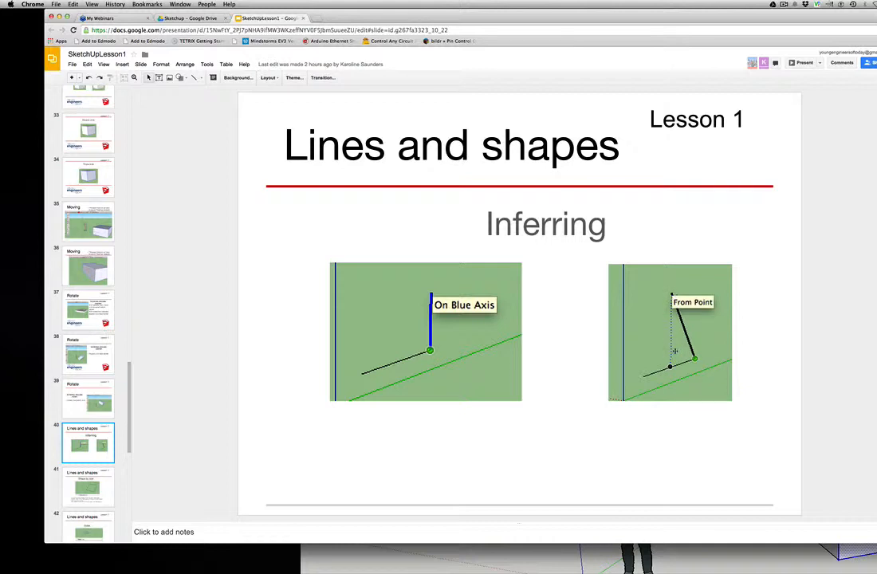
- View the "Shape by size" lesson slide and switch back to SketchUp, moving its window up to show the whole model
key("Down")
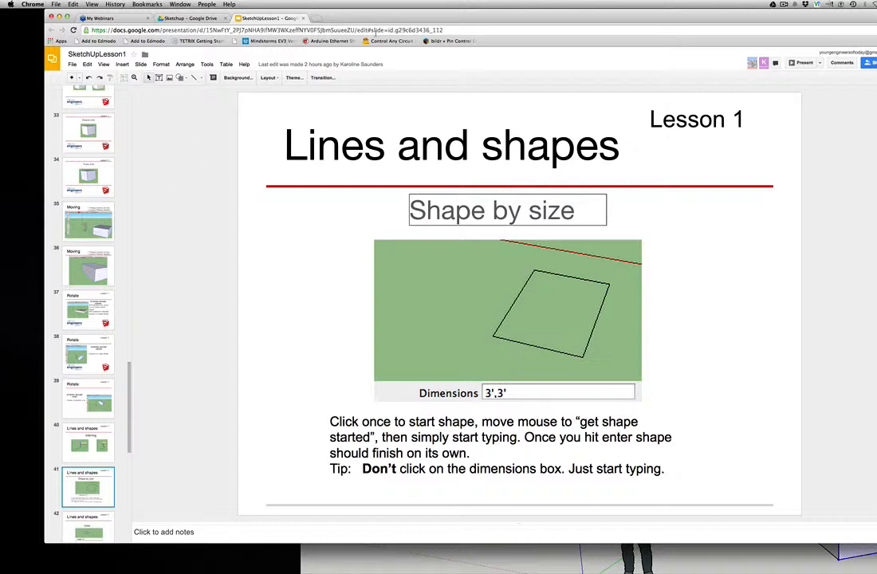
left_click_drag(393, 18, 356, 23)
left_click(873, 243)
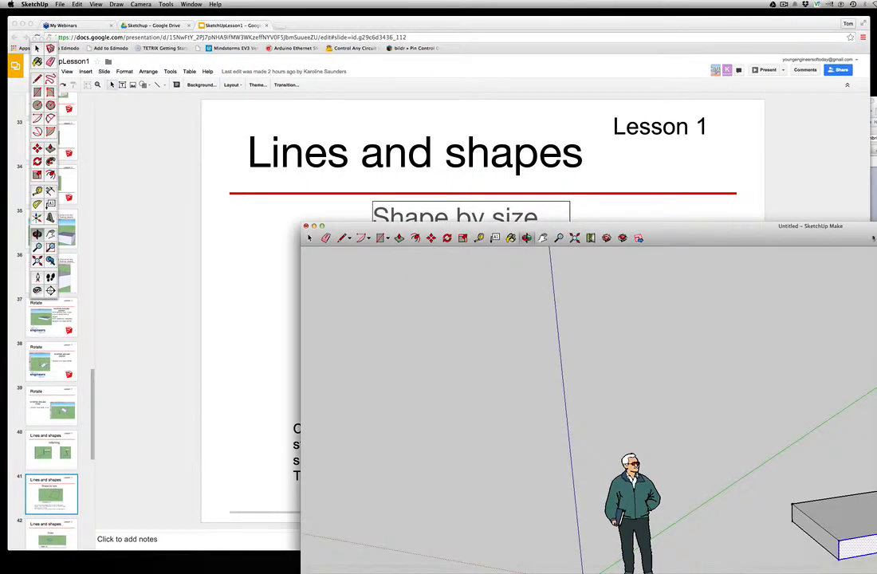
mouse_move(836, 222)
left_mouse_down()
mouse_move(754, 169)
mouse_move(584, 10)
mouse_move(540, 10)
left_mouse_up()
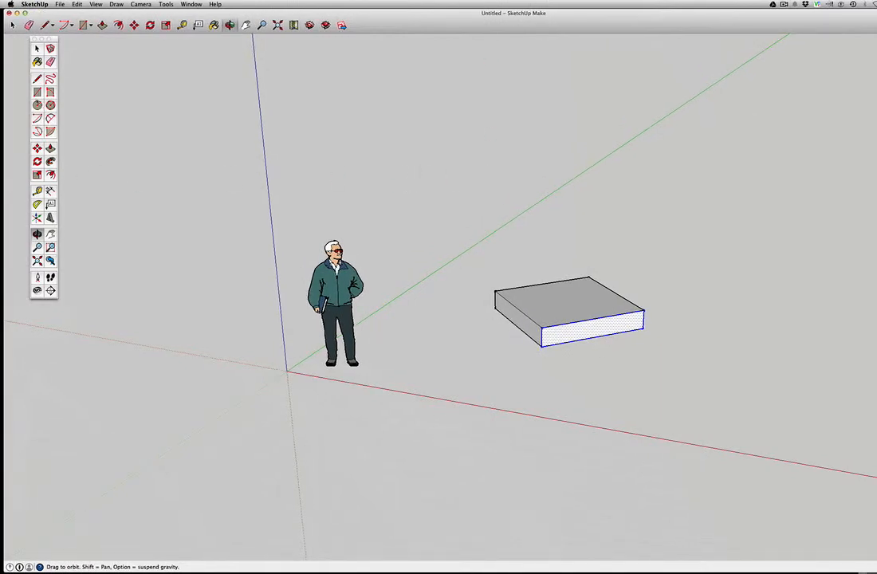
- Draw a freehand rectangle on the ground behind the box
left_click(36, 92)
left_click(614, 204)
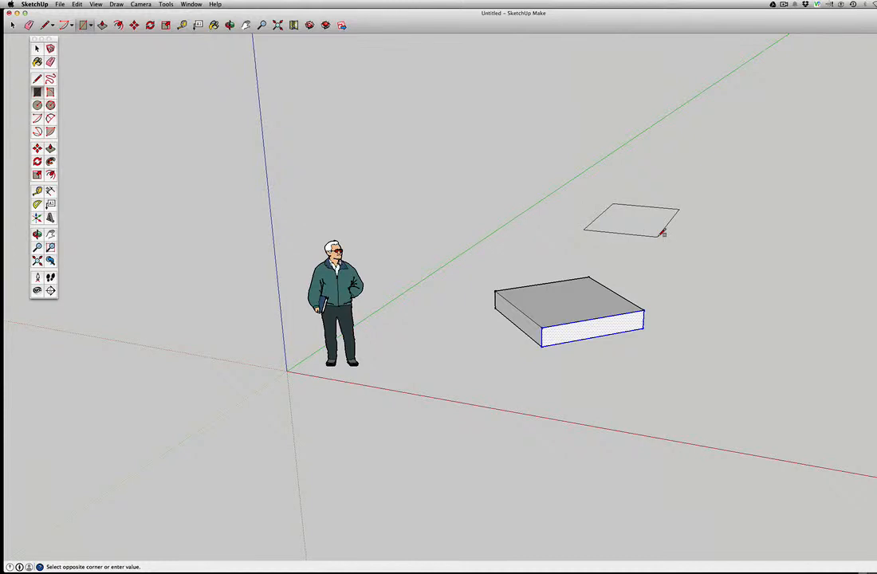
left_click(753, 162)
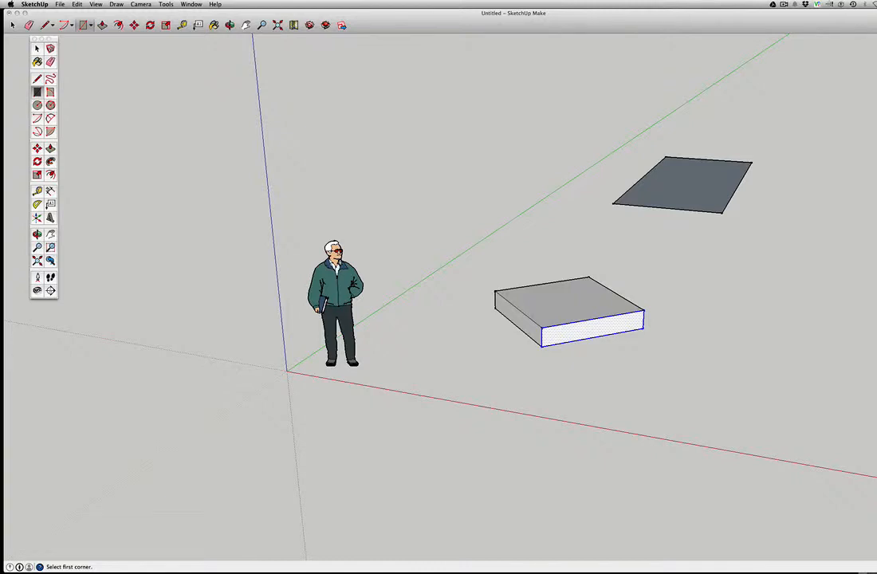
- Move the webinar control panel aside, shift the SketchUp window to reach its Dimensions field, and minimize SketchUp
mouse_move(876, 403)
left_mouse_down()
mouse_move(788, 254)
mouse_move(60, 141)
mouse_move(5, 111)
mouse_move(1, 31)
mouse_move(3, 563)
left_mouse_up()
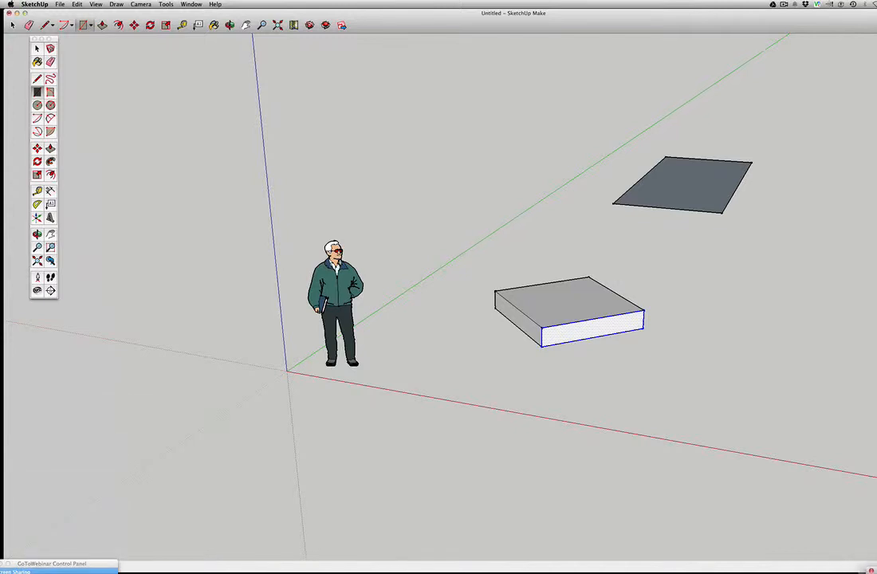
left_click_drag(638, 13, 549, 14)
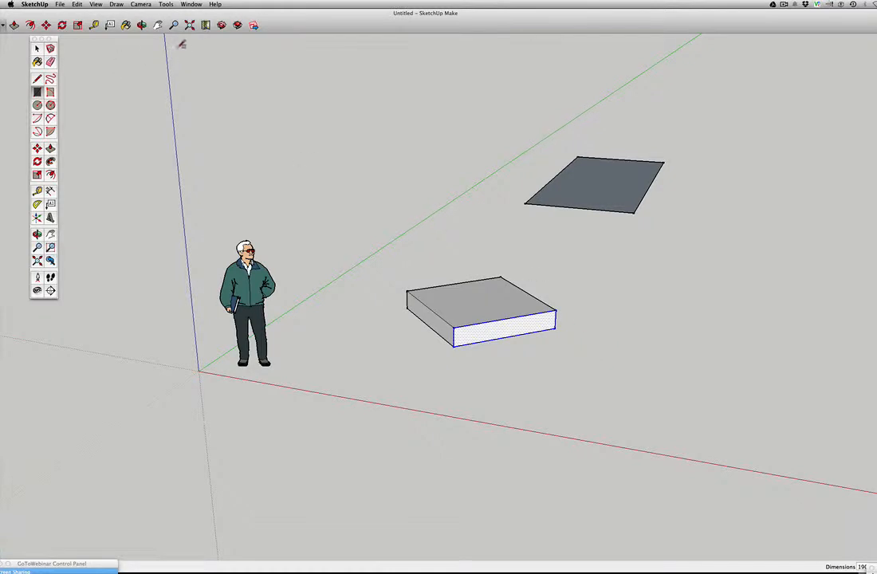
left_click_drag(97, 10, 206, 12)
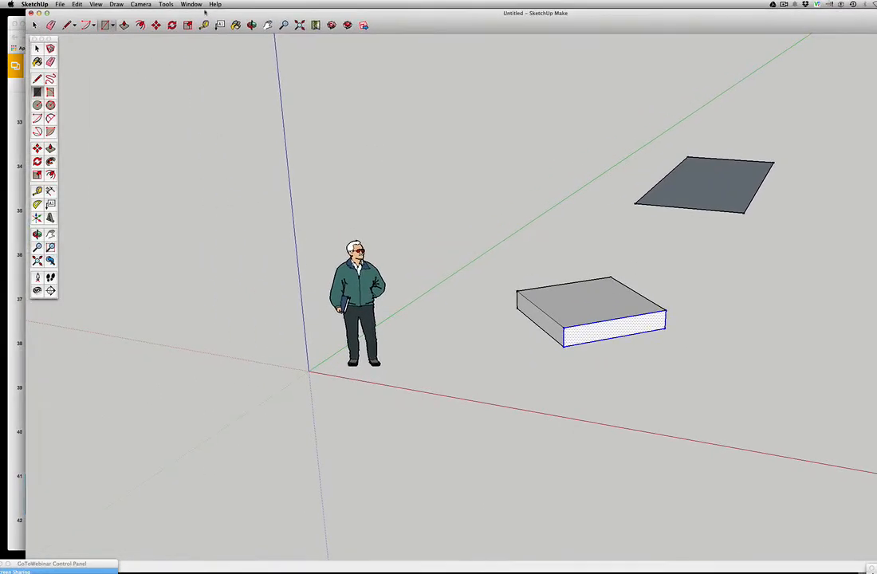
left_click(36, 13)
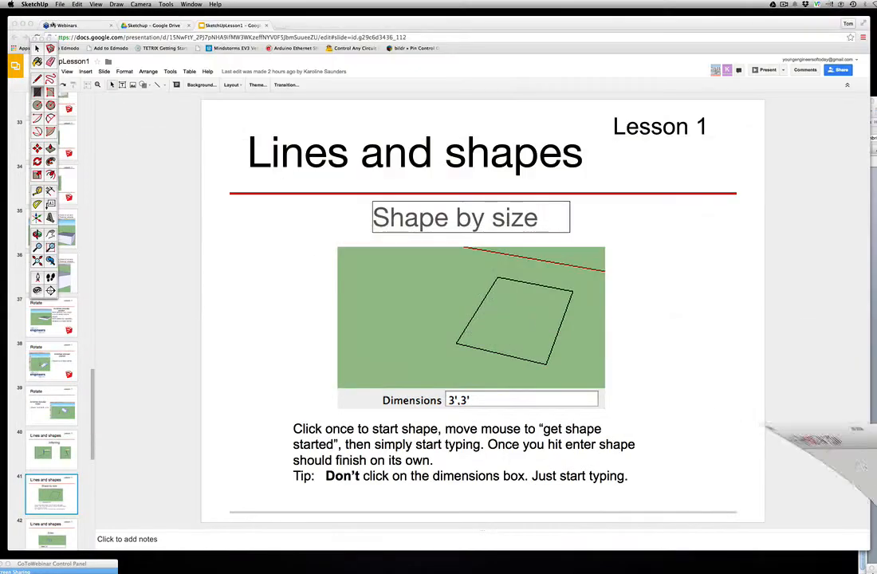
left_click_drag(875, 550, 875, 572)
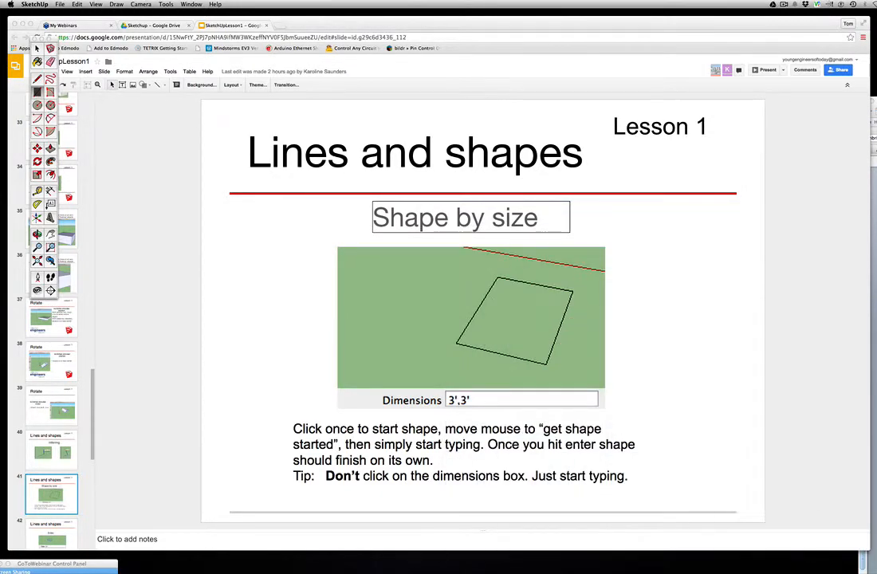
- Reposition the lesson browser window and the webinar Questions window, and restore the minimized SketchUp window
left_click(190, 5)
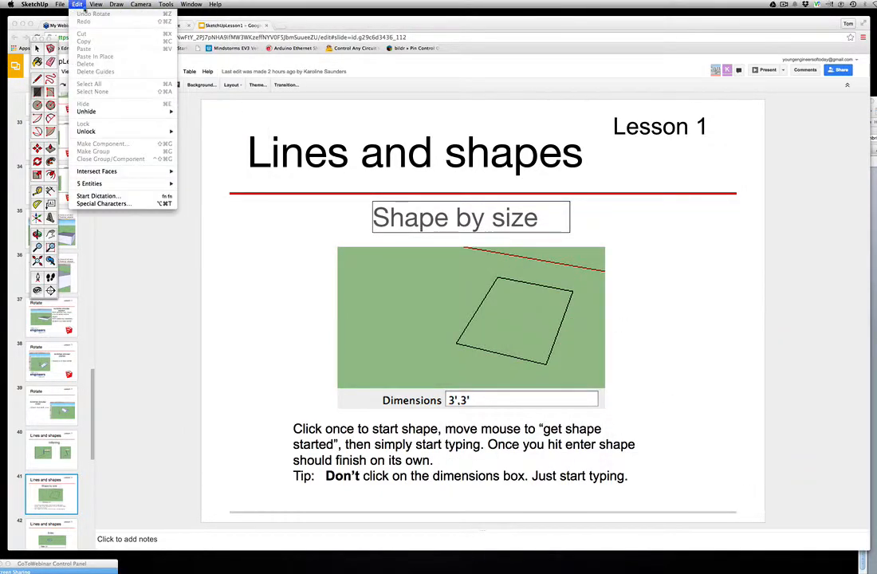
left_click(324, 29)
left_click_drag(326, 28, 313, 13)
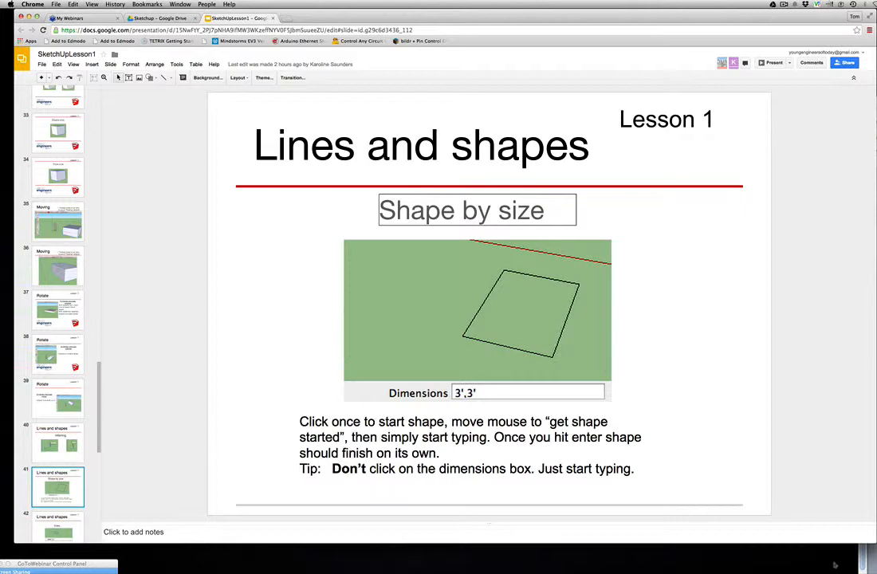
left_click_drag(845, 569, 616, 565)
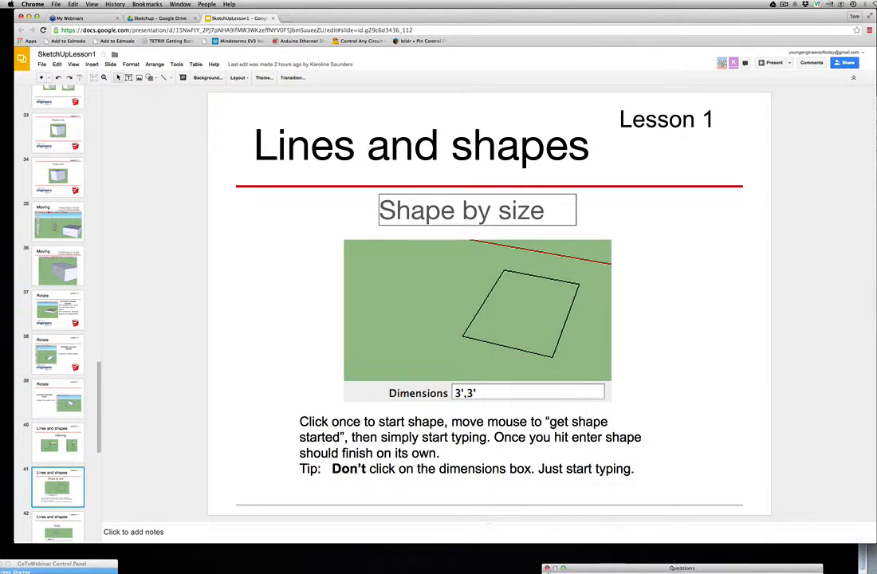
mouse_move(616, 573)
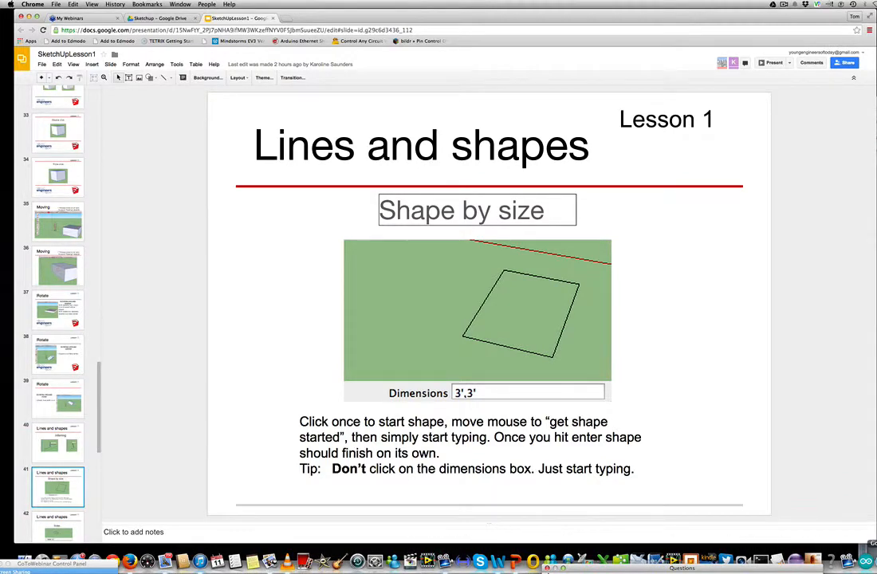
left_click(876, 561)
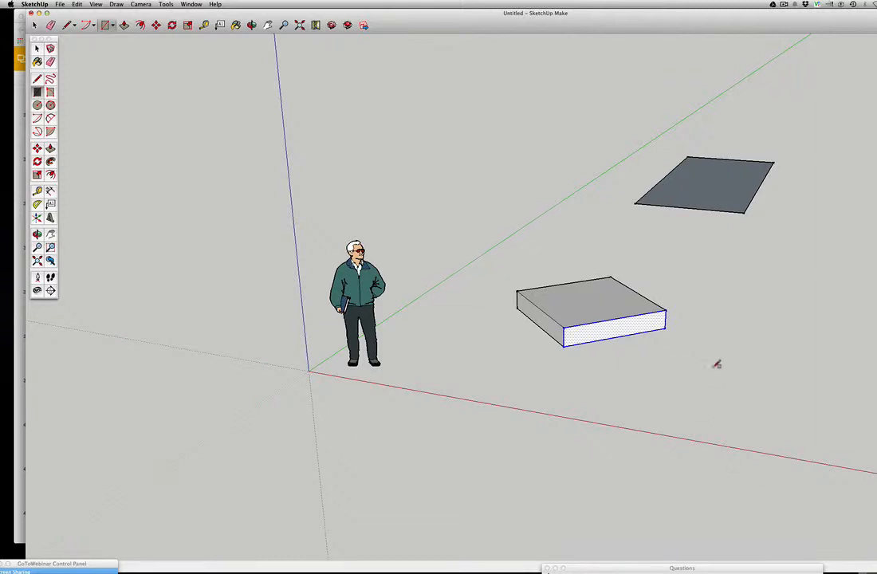
- Draw a small rectangle on the ground between the box and the red axis, entering its exact dimensions
left_click(682, 372)
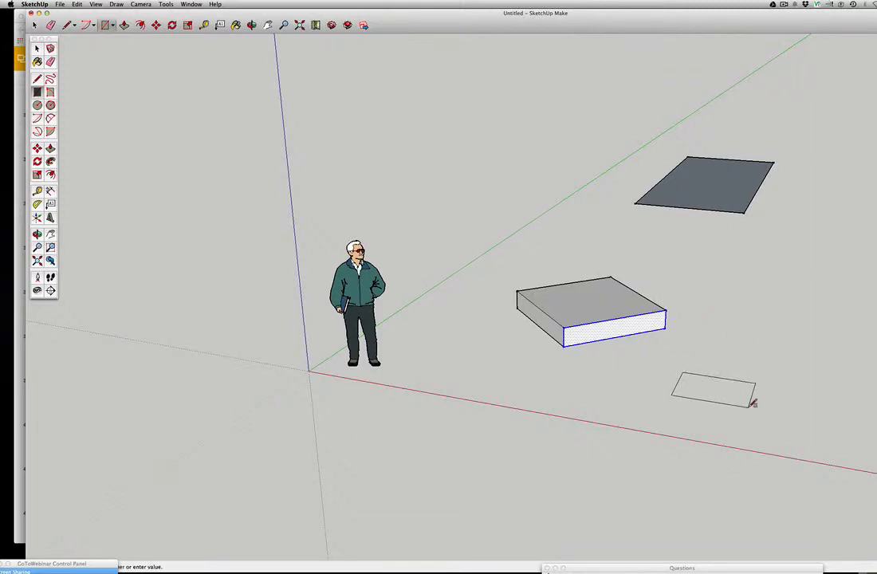
left_click(751, 405)
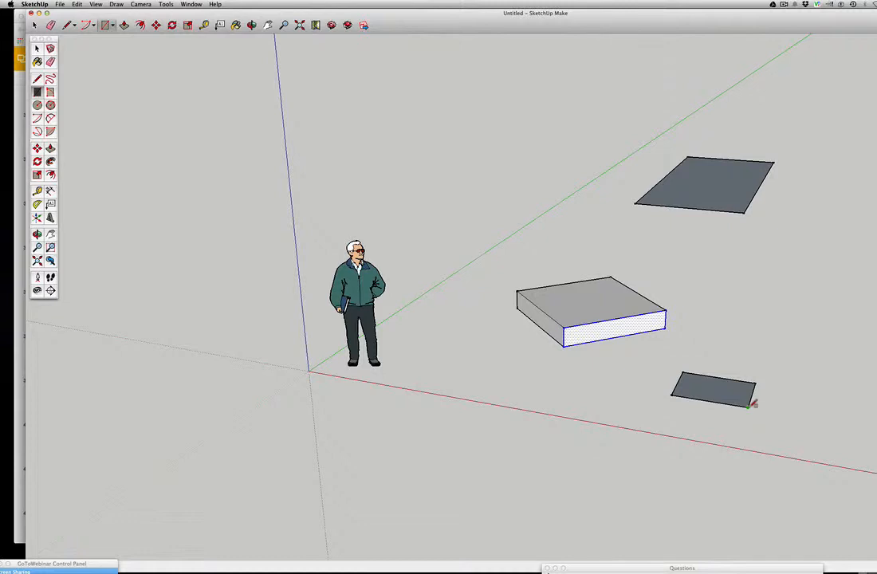
key("Return")
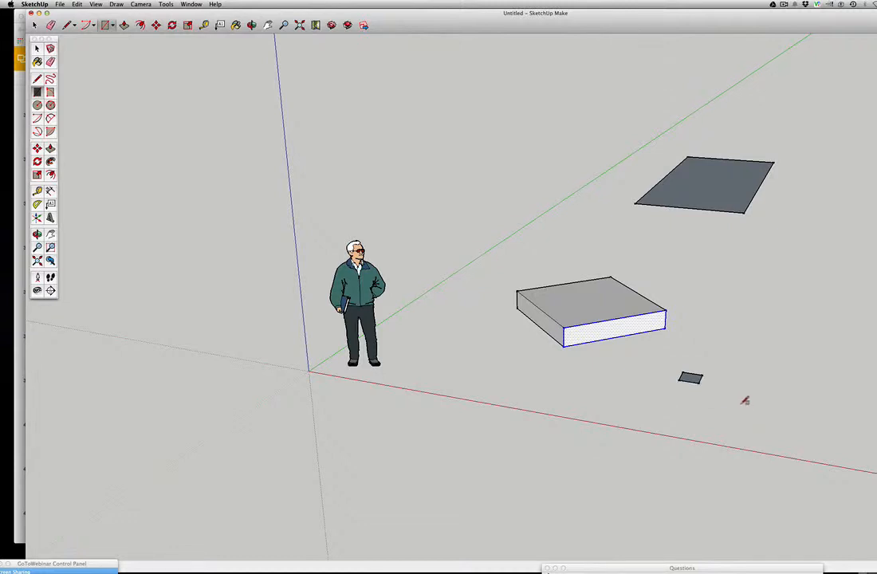
- Draw a second, larger rectangle on the ground beside the box, entering its exact dimensions
key("o")
mouse_move(720, 404)
left_mouse_down()
mouse_move(731, 426)
mouse_move(703, 476)
mouse_move(671, 378)
mouse_move(691, 391)
mouse_move(493, 410)
mouse_move(409, 365)
mouse_move(680, 441)
mouse_move(734, 417)
mouse_move(684, 419)
mouse_move(736, 412)
mouse_move(722, 405)
left_mouse_up()
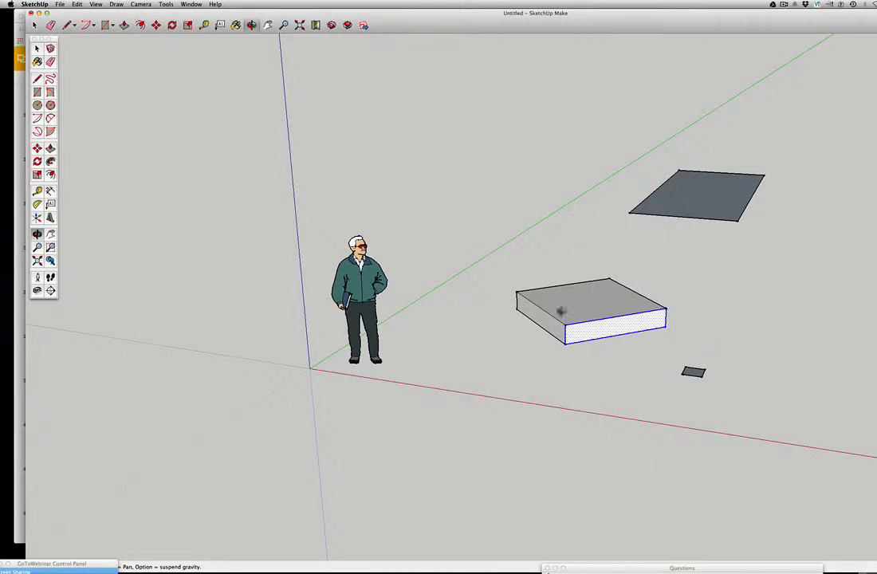
key("space")
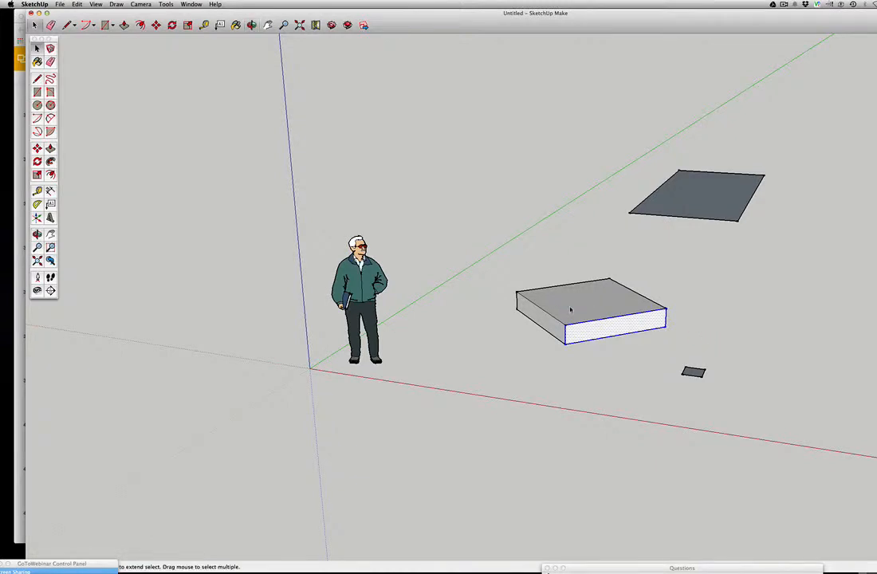
key("r")
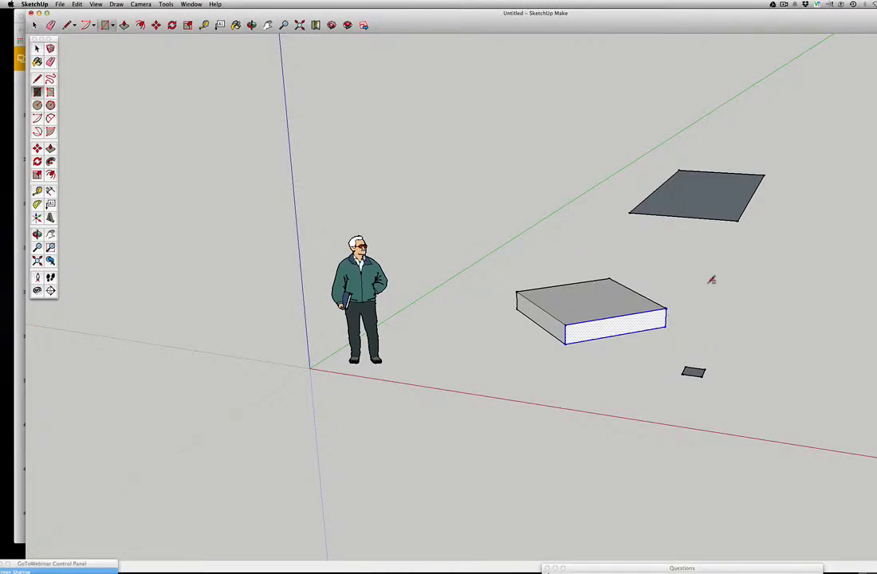
left_click(706, 285)
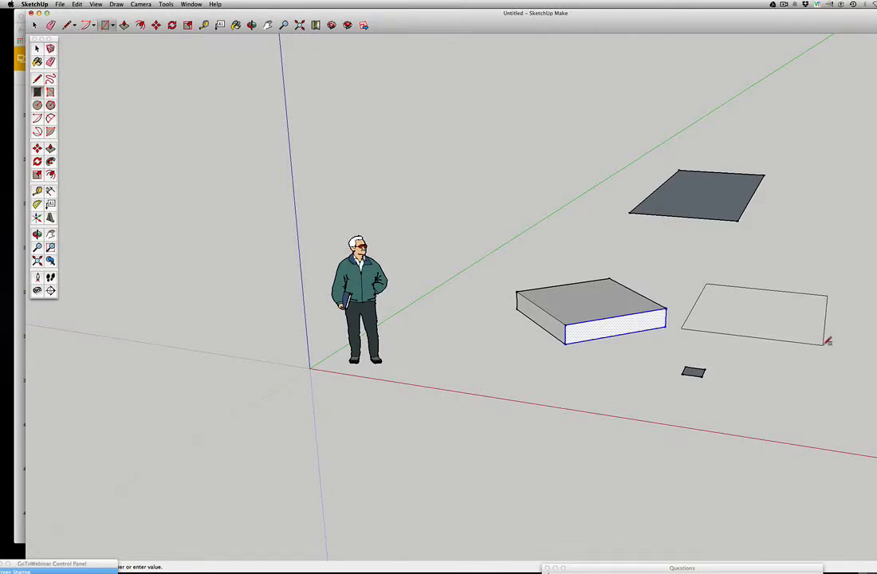
left_click(826, 343)
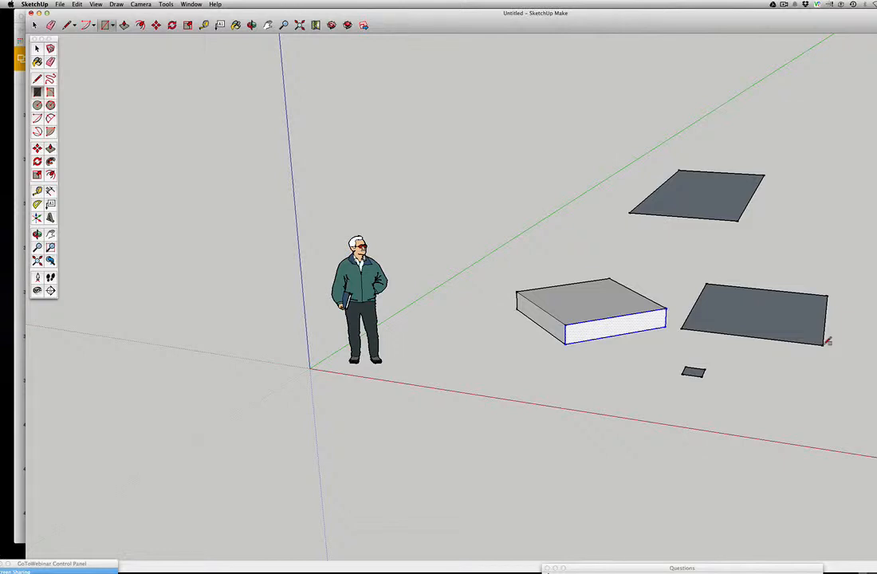
key("Return")
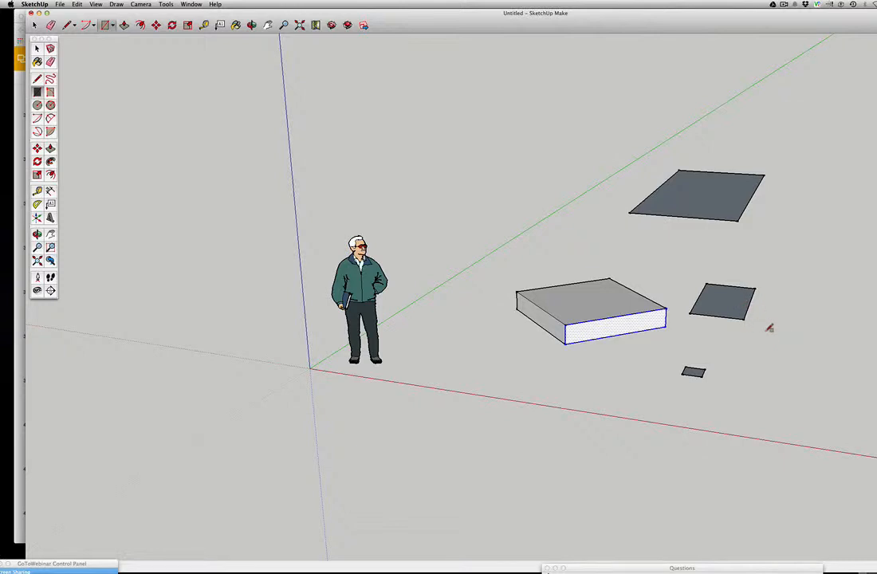
middle_click_drag(763, 334, 691, 393)
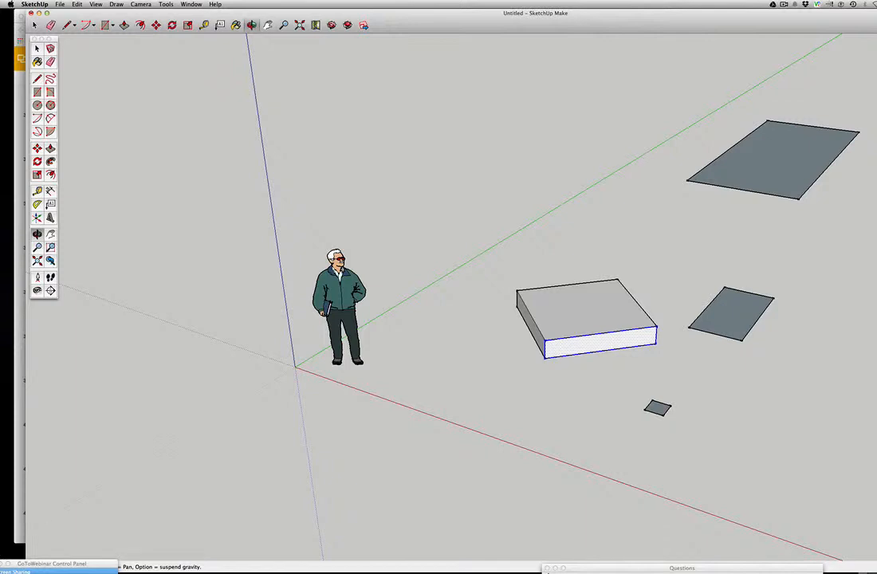
scroll(839, 443, "down", 2)
- View the "Sides" lesson slide about circles and polygons in Google Slides and switch back to SketchUp
mouse_move(466, 21)
left_mouse_down()
mouse_move(494, 34)
mouse_move(577, 136)
mouse_move(562, 327)
mouse_move(574, 486)
mouse_move(534, 533)
mouse_move(507, 531)
left_mouse_up()
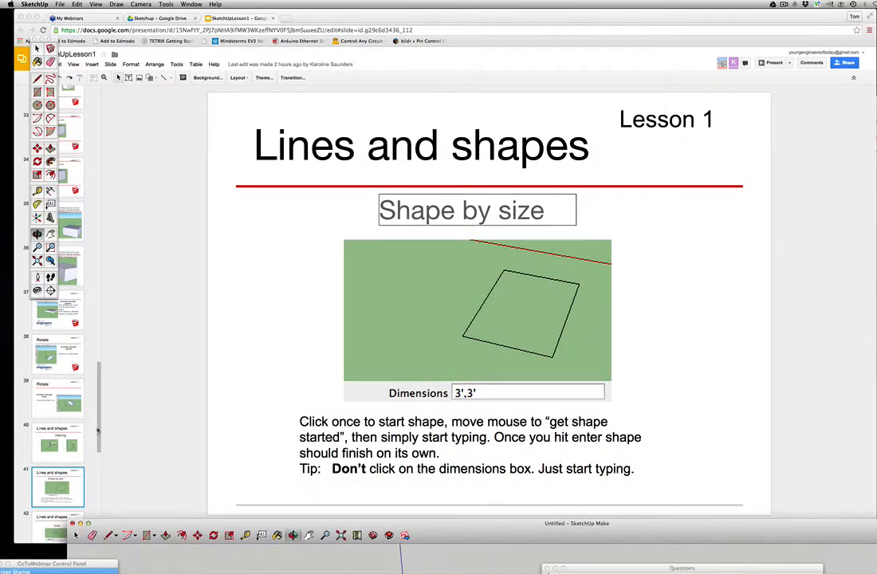
left_click(98, 431)
left_click_drag(98, 430, 96, 474)
left_click(56, 358)
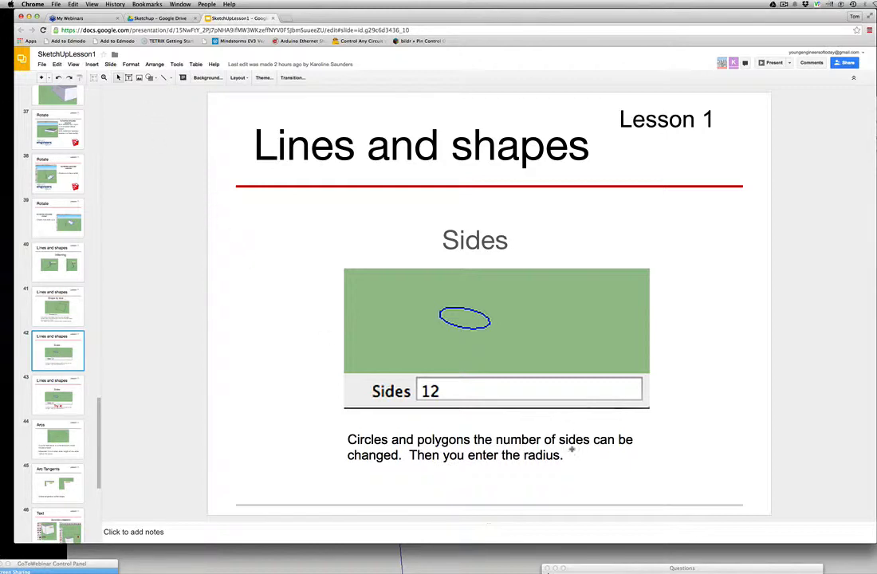
left_click(864, 563)
mouse_move(803, 533)
left_mouse_down()
mouse_move(663, 66)
mouse_move(670, 58)
left_mouse_up()
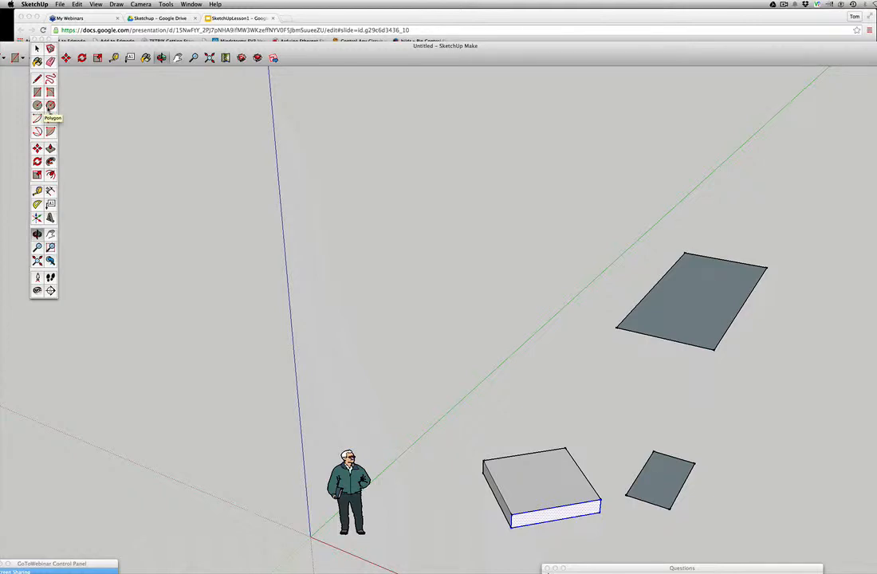
- Try drawing a freehand hexagon on the ground between the box and the far rectangle, and undo it
left_click(49, 106)
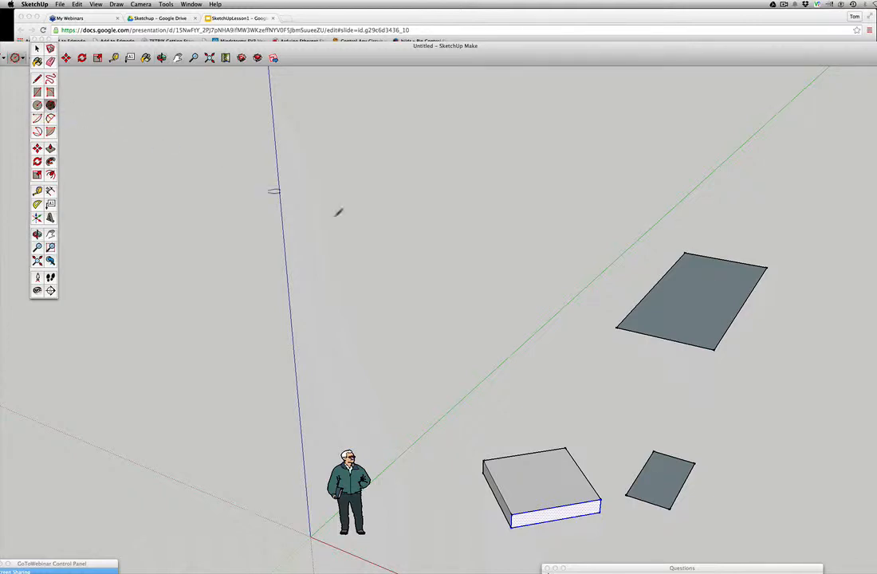
left_click(562, 359)
left_click(612, 378)
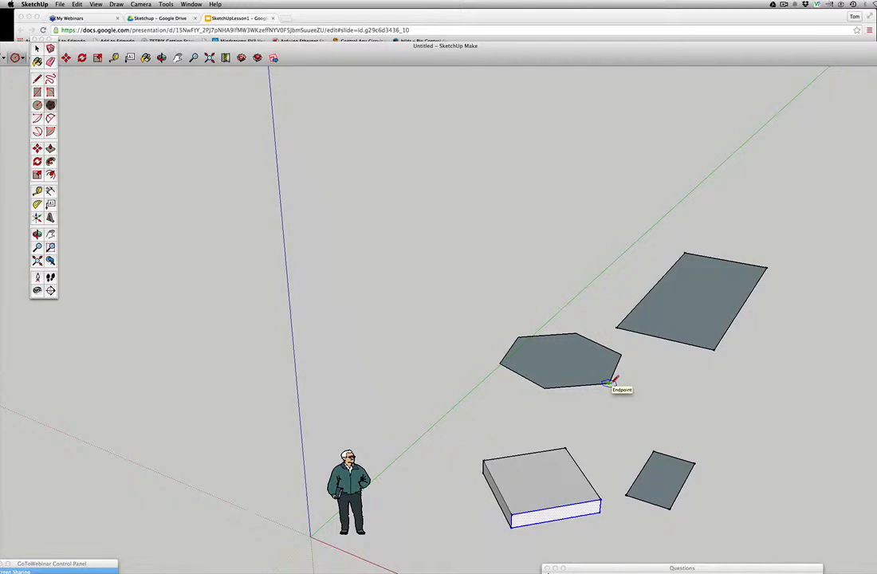
key("super+z")
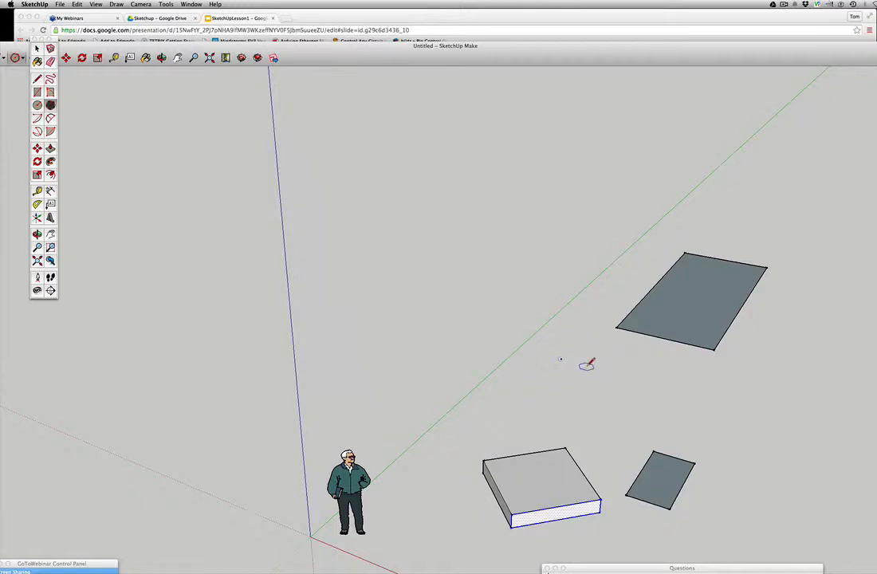
- Try drawing a much larger hexagon across the rectangles, and undo both it and the rectangle beside the box
left_click(586, 367)
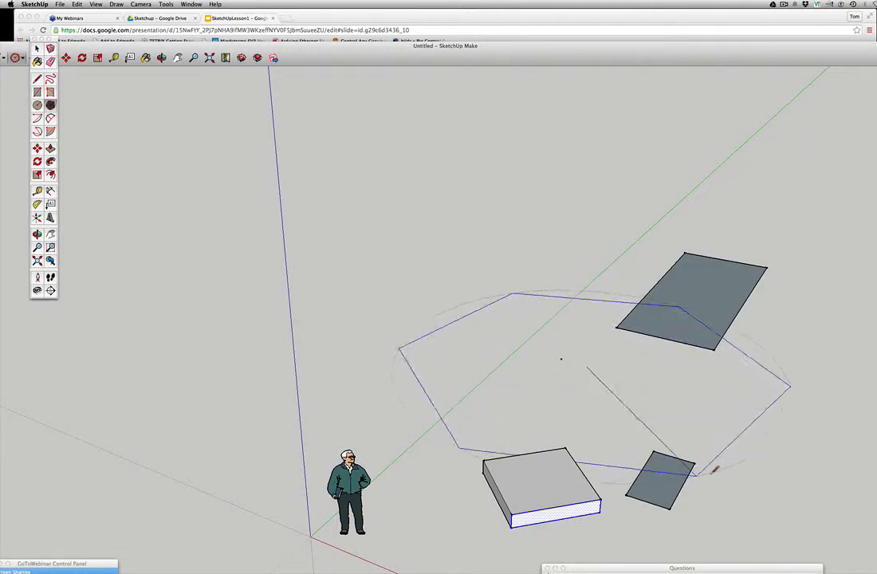
left_click(841, 472)
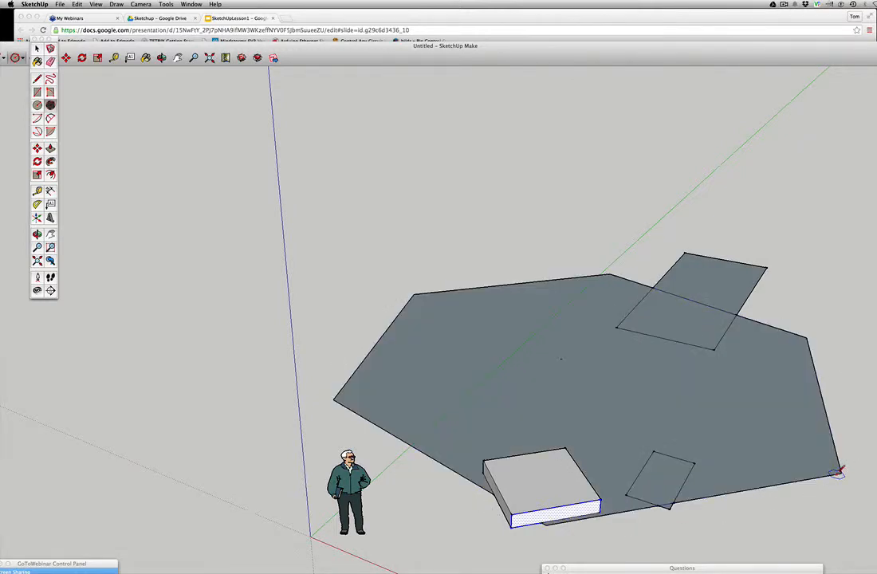
key("super+z")
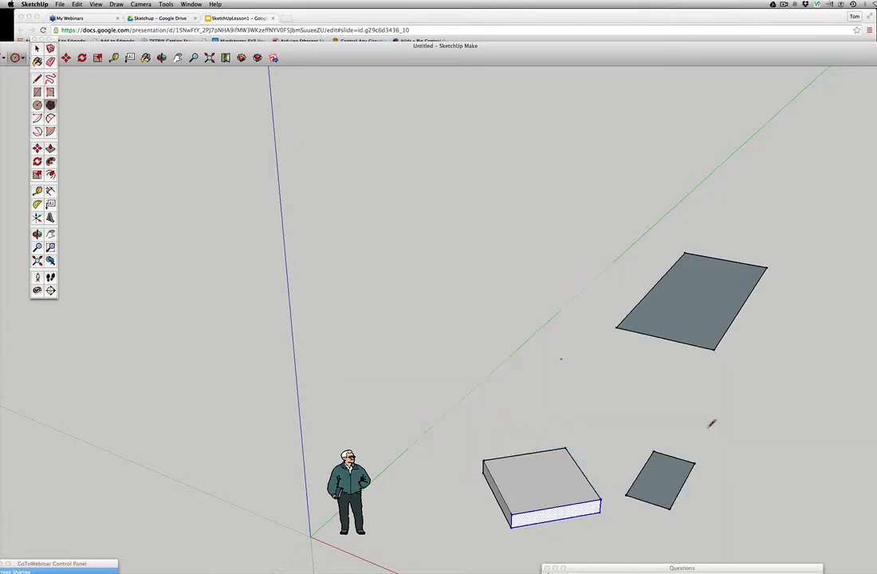
key("super+z")
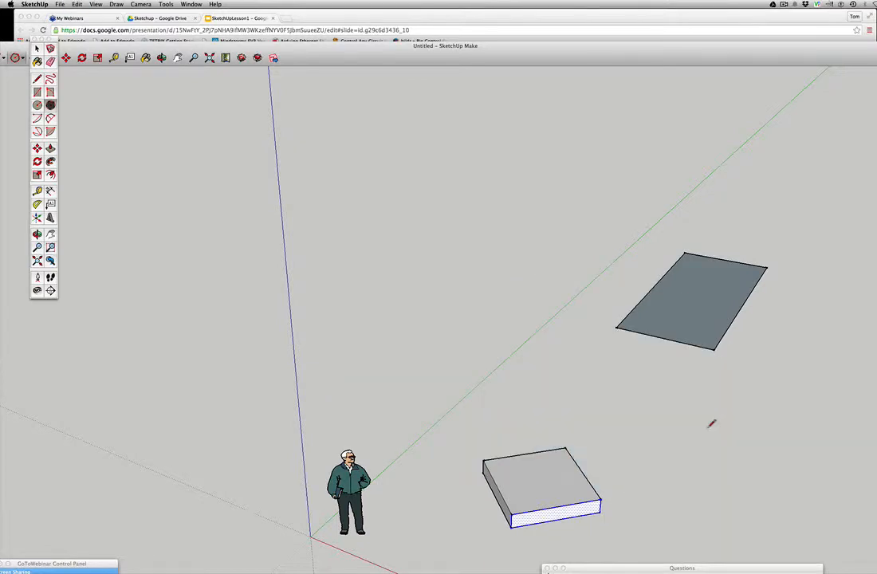
- Redo the rectangle beside the box
key("super+y")
left_click(74, 5)
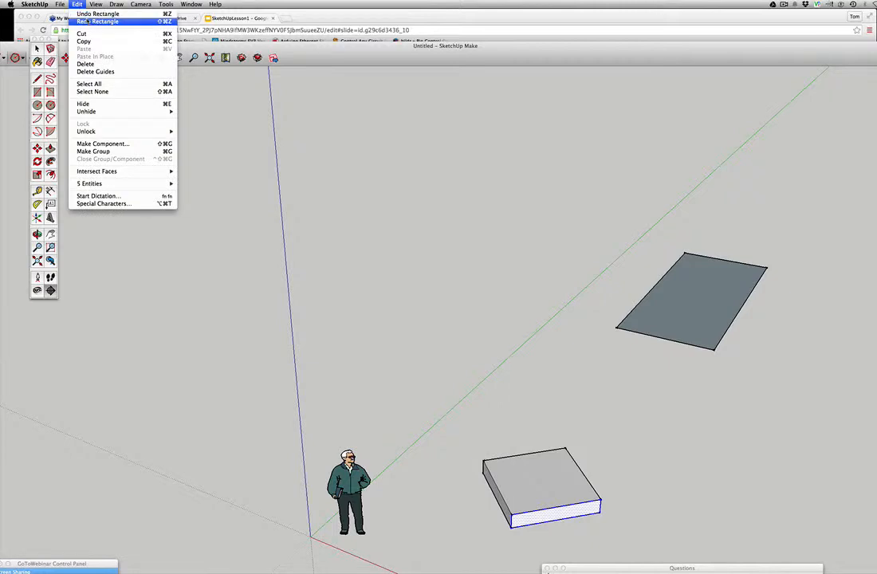
left_click(86, 22)
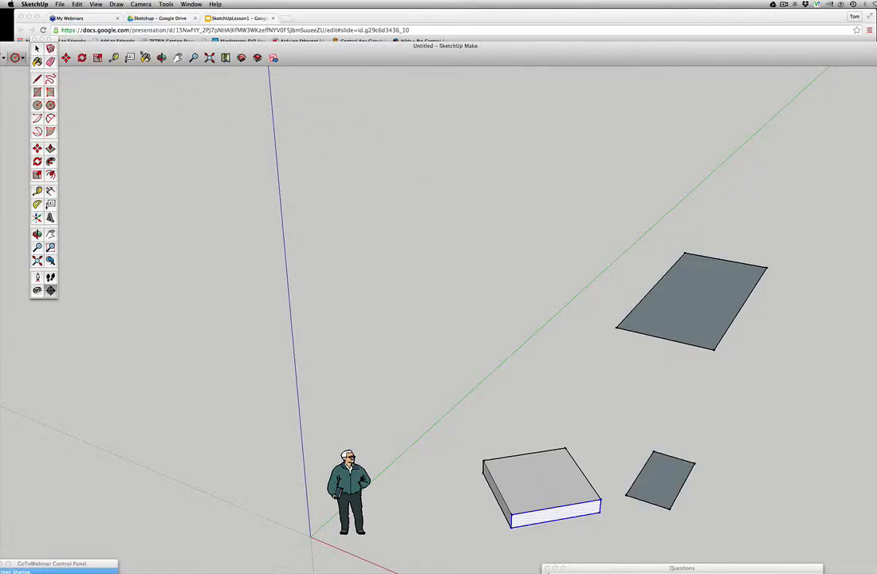
- Draw a small hexagon on the ground between the far rectangle and the one beside the box
left_click(37, 104)
left_click(50, 105)
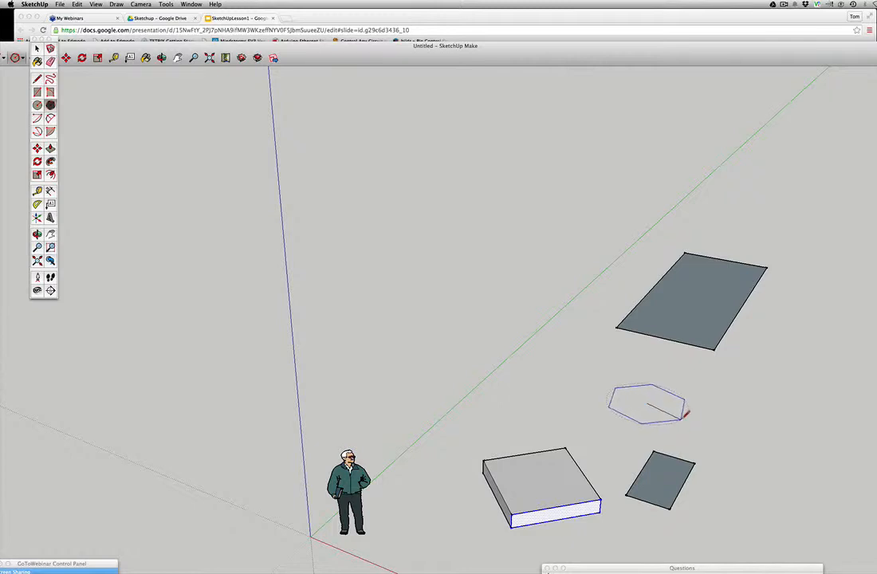
left_click(685, 410)
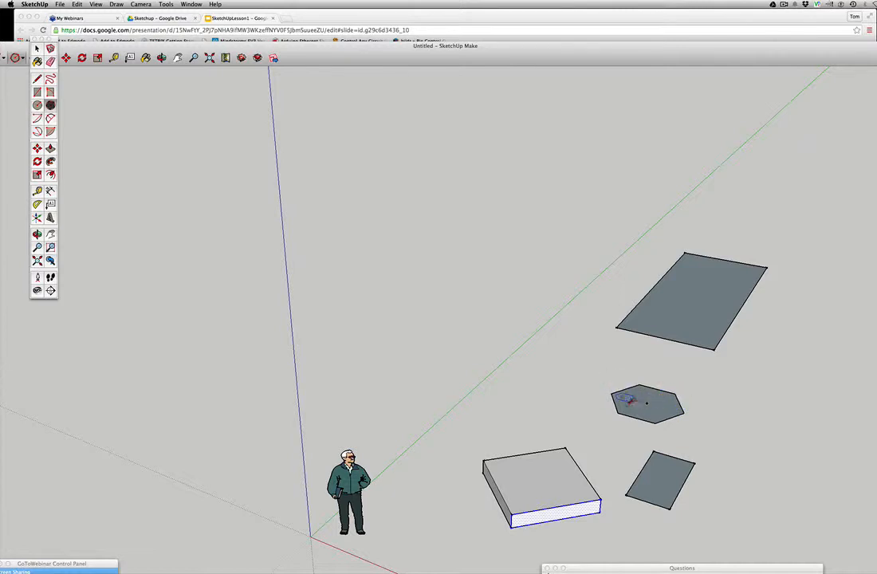
- Push the box's selected front face slightly inward, and pull the hexagon up into a prism with Push/Pull
key("p")
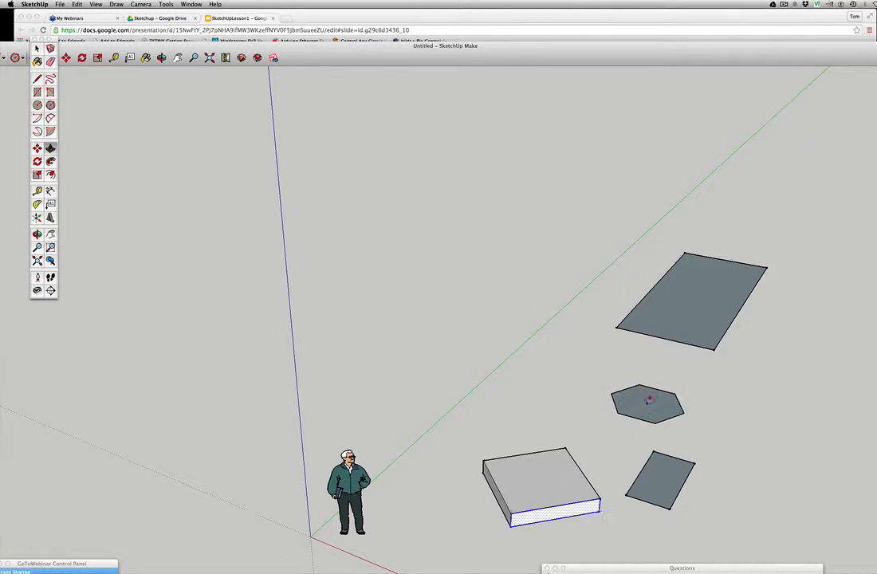
left_click_drag(639, 394, 640, 403)
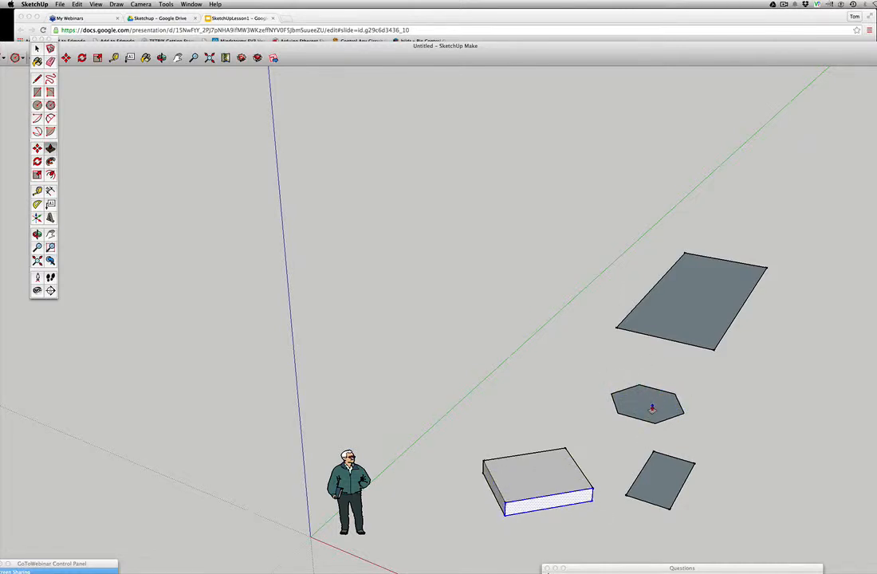
key("space")
left_click(653, 407)
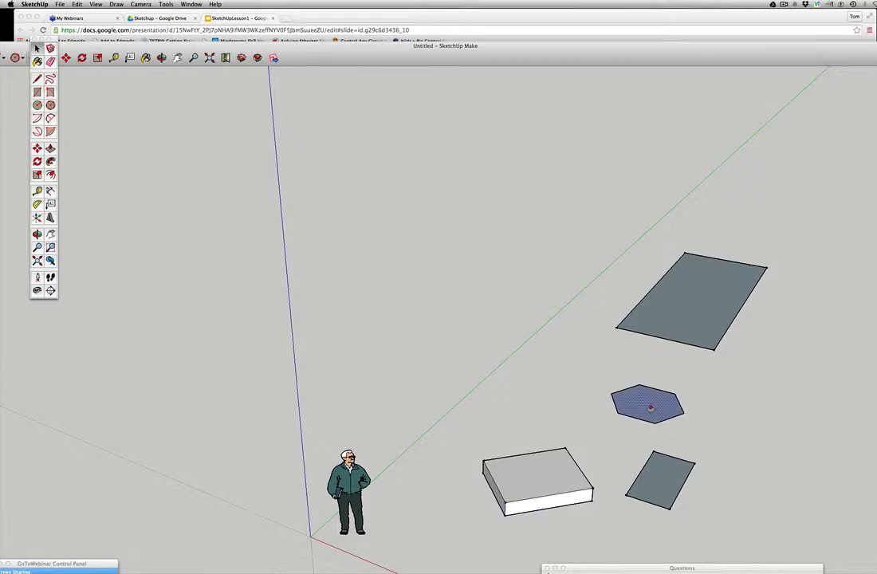
key("p")
left_click_drag(652, 407, 661, 363)
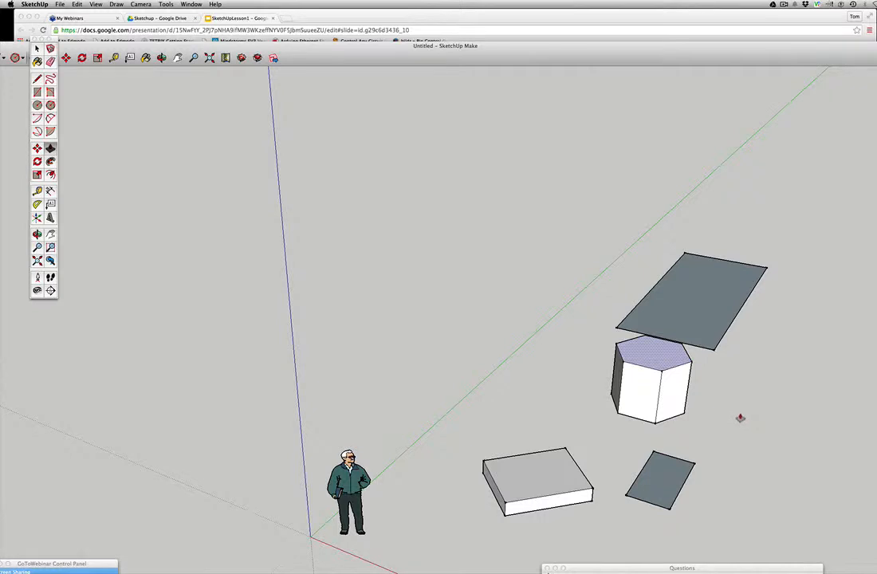
middle_click_drag(736, 415, 480, 360)
left_click_drag(480, 360, 663, 417)
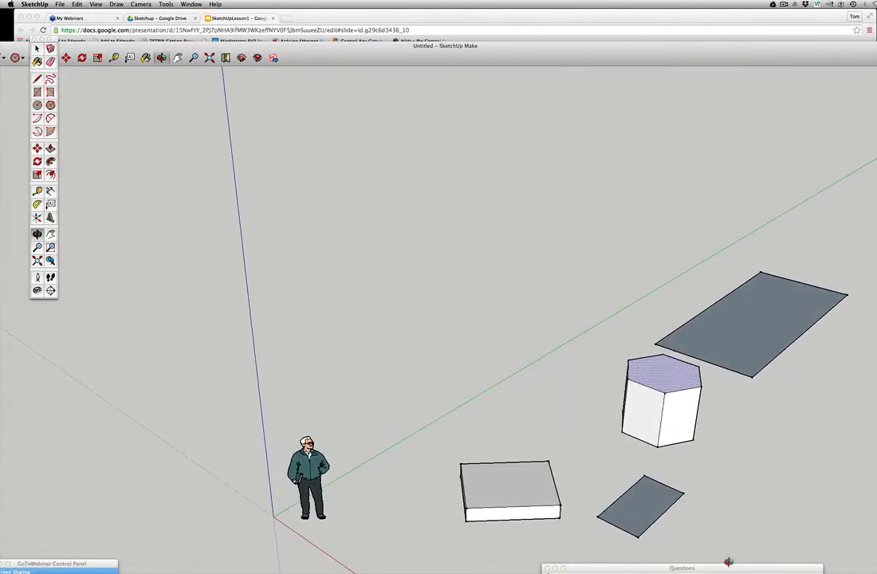
- Move the webinar Questions window and the GoToWebinar Control Panel out of the shared view
left_click_drag(735, 568, 854, 318)
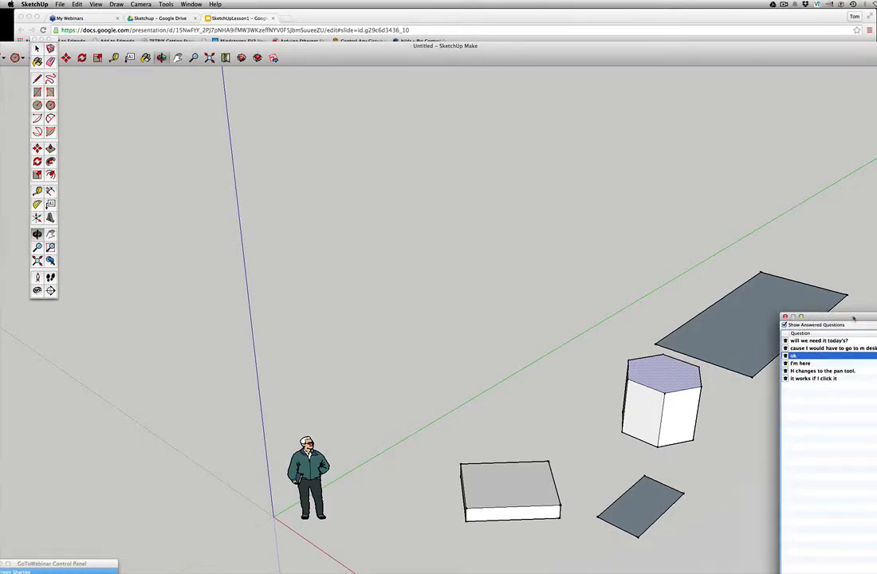
mouse_move(854, 318)
left_mouse_down()
mouse_move(783, 319)
mouse_move(876, 321)
left_mouse_up()
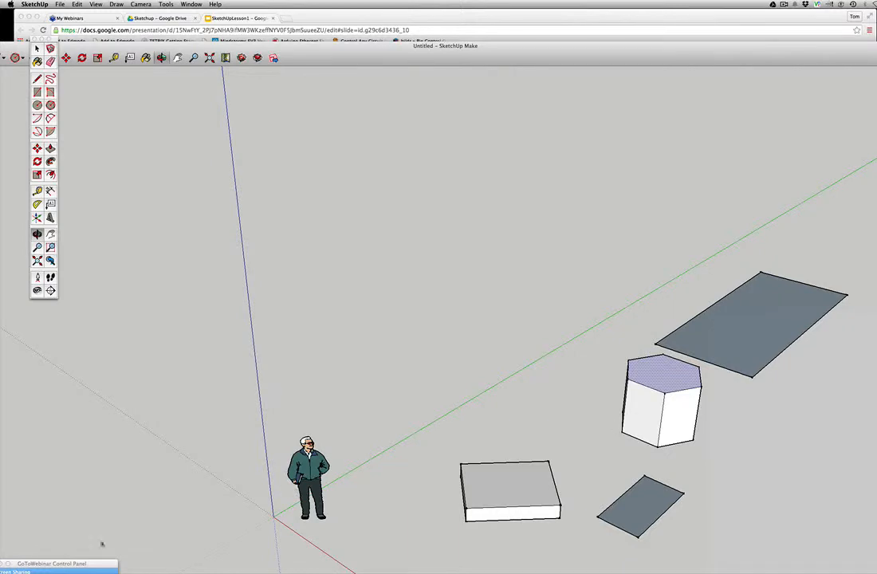
left_click_drag(34, 566, 876, 566)
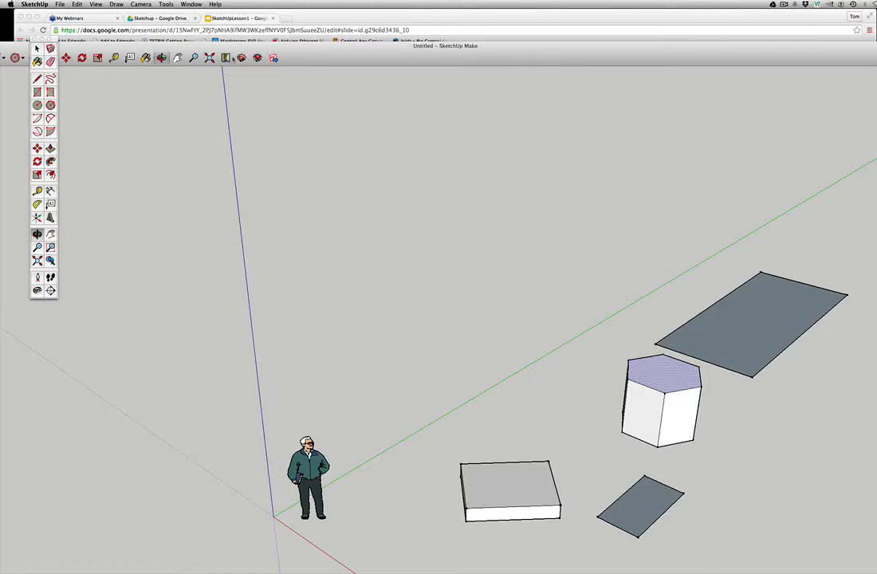
- Switch to Google Slides, preview the Arcs slide and return to the "Sides" slide marked "Try it!"
left_click(225, 19)
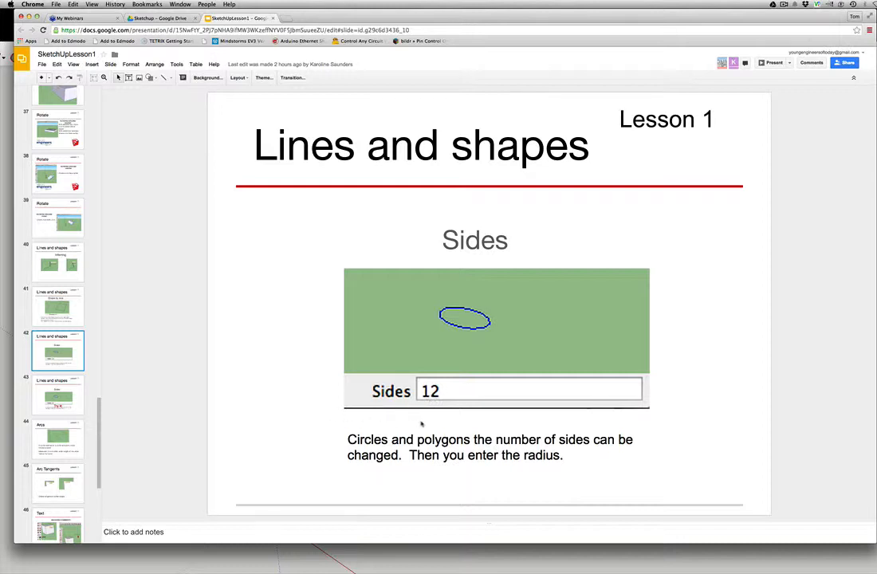
left_click(72, 387)
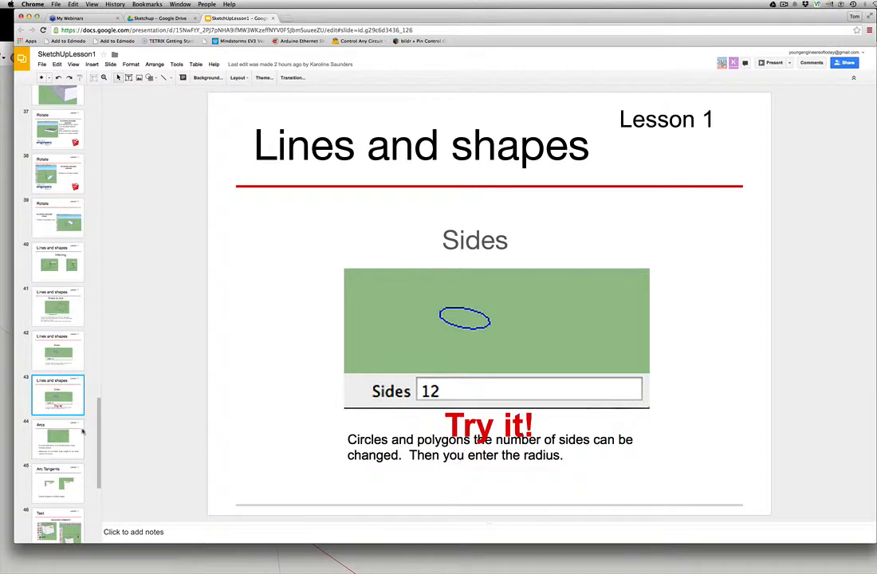
left_click(80, 433)
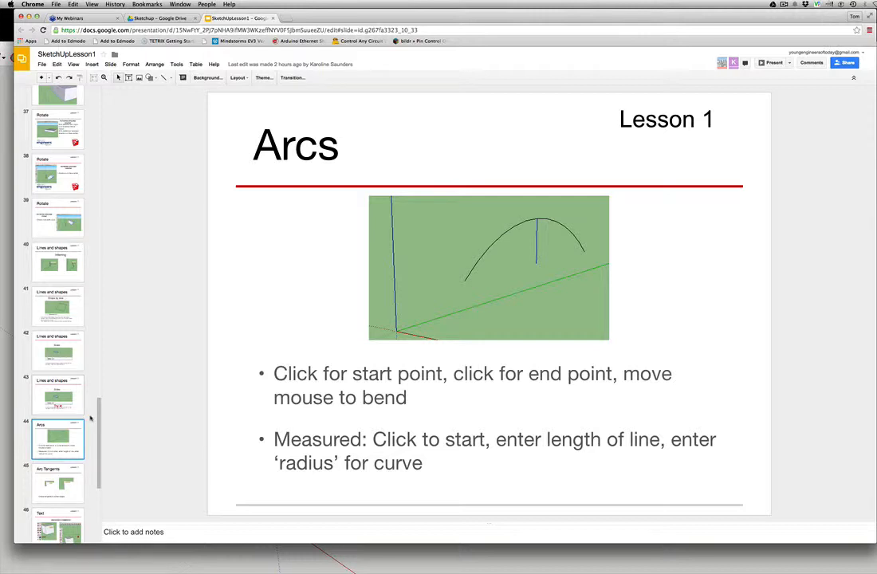
key("Up")
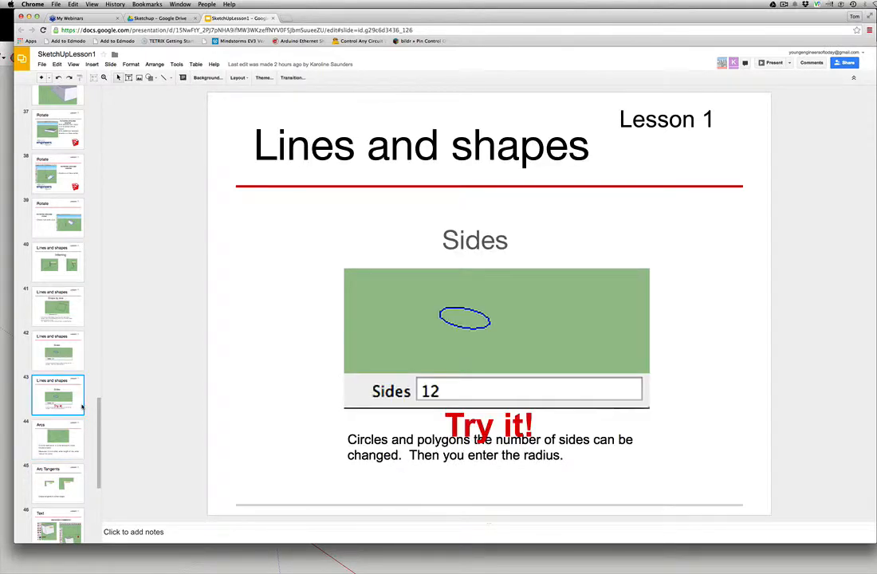
- Switch back to SketchUp, and reposition and shrink its window so that the whole Measurements box and the slide's text are in view
left_click(875, 446)
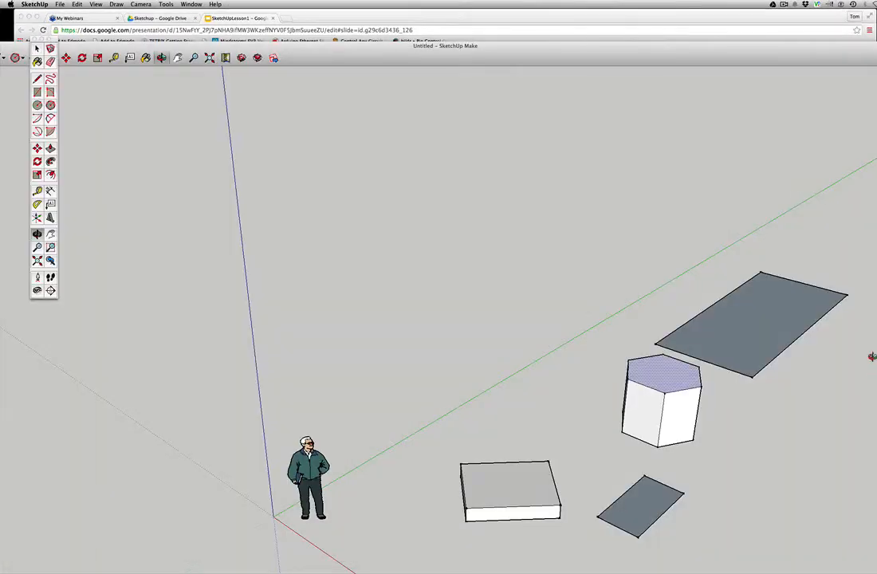
mouse_move(736, 46)
left_mouse_down()
mouse_move(656, 14)
mouse_move(673, 14)
left_mouse_up()
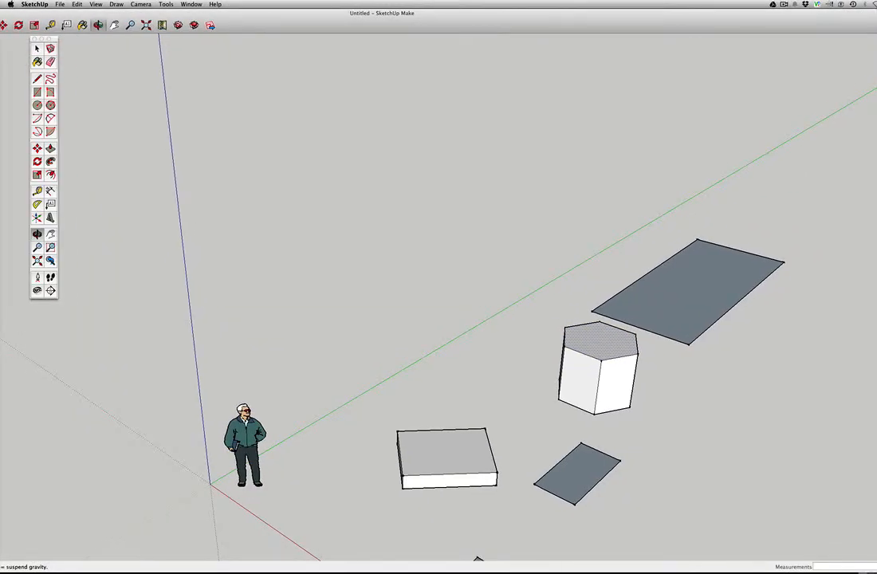
mouse_move(874, 571)
left_mouse_down()
mouse_move(812, 451)
mouse_move(790, 378)
mouse_move(749, 388)
mouse_move(751, 397)
left_mouse_up()
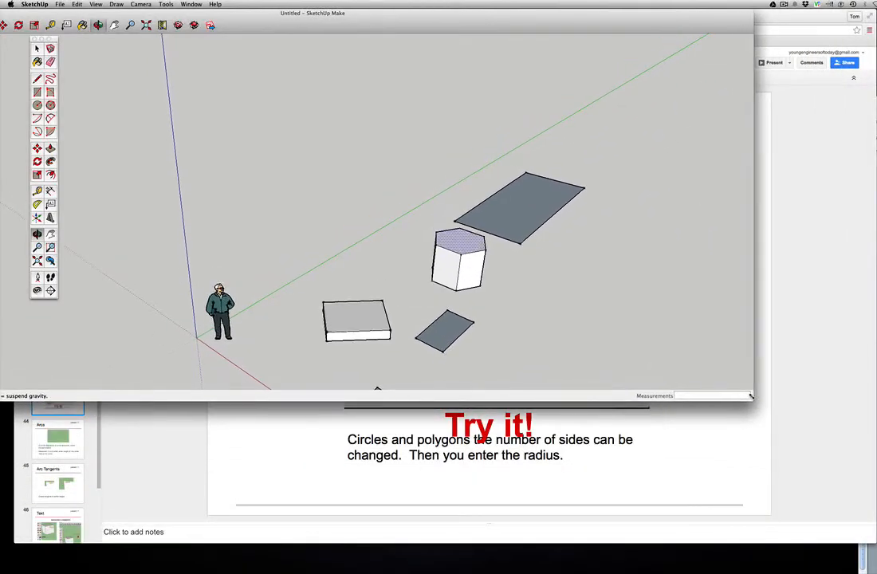
- Draw a 12-sided polygon with an inscribed radius of 500 mm on the open ground beyond the small rectangle
left_click(50, 104)
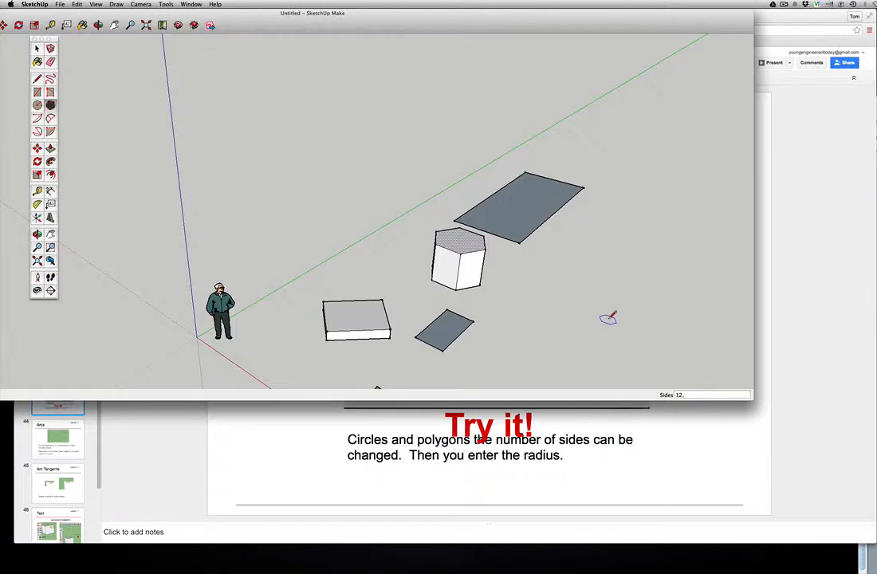
key("c")
left_click(606, 318)
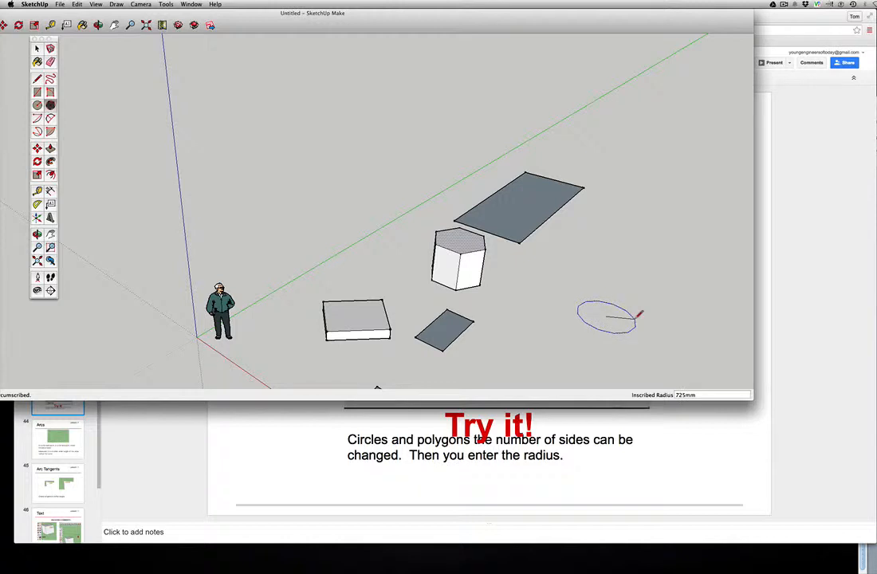
type("500")
key("Return")
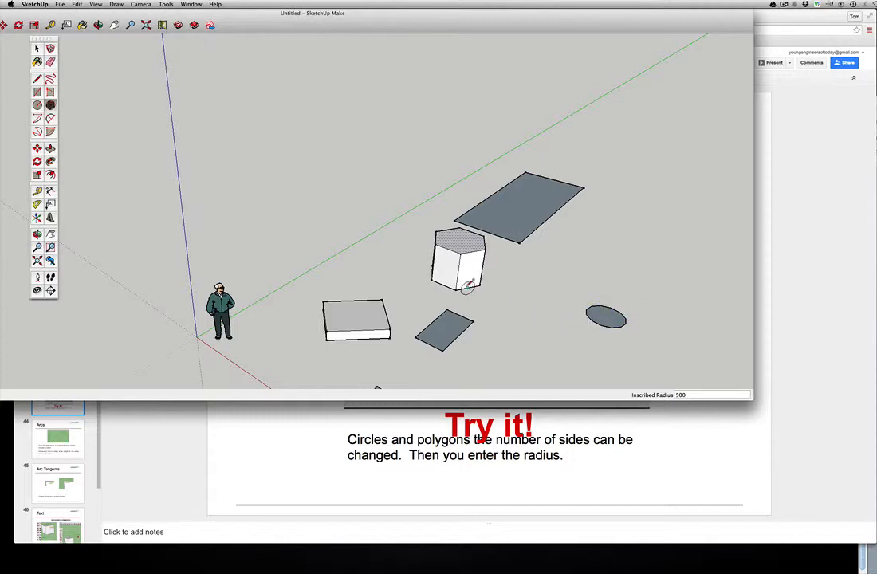
- Draw a second polygon with an inscribed radius of 400 mm between the small rectangle and the first polygon
left_click(515, 321)
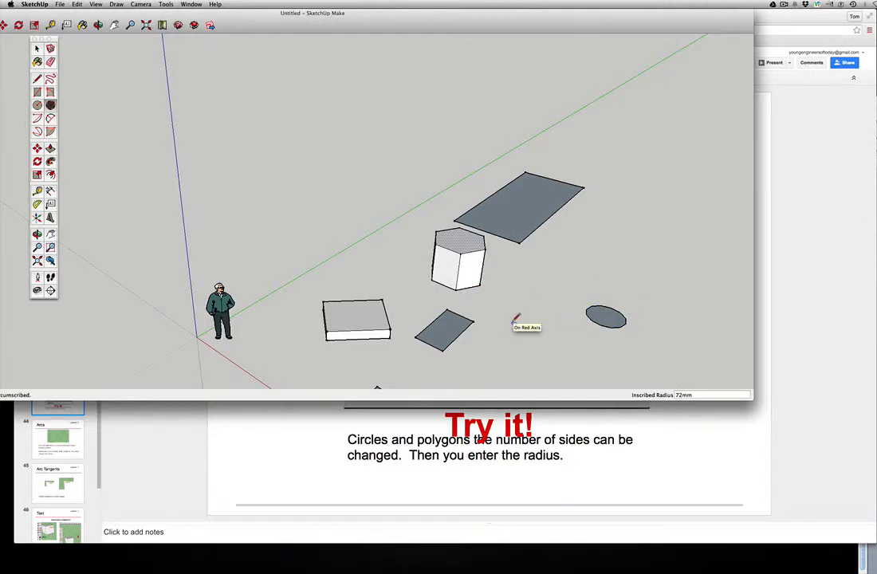
key("Escape")
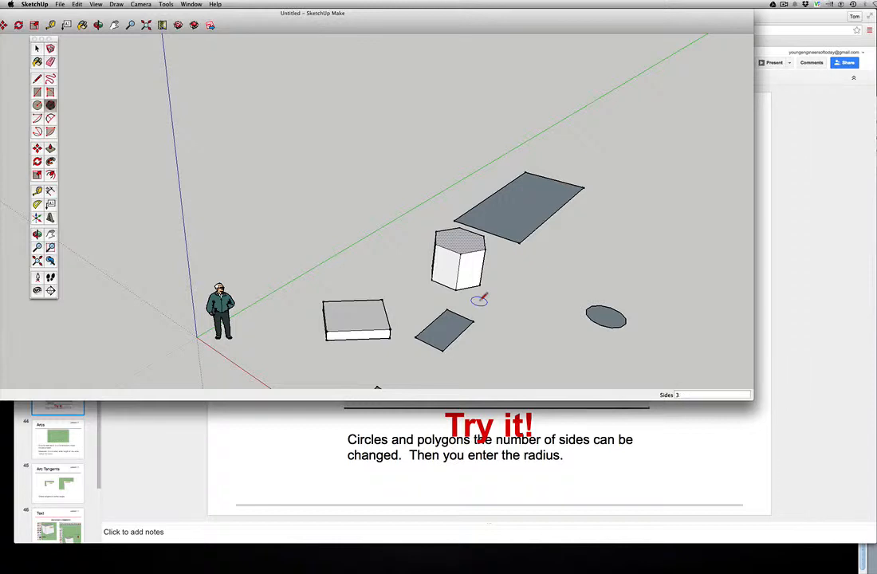
left_click(530, 311)
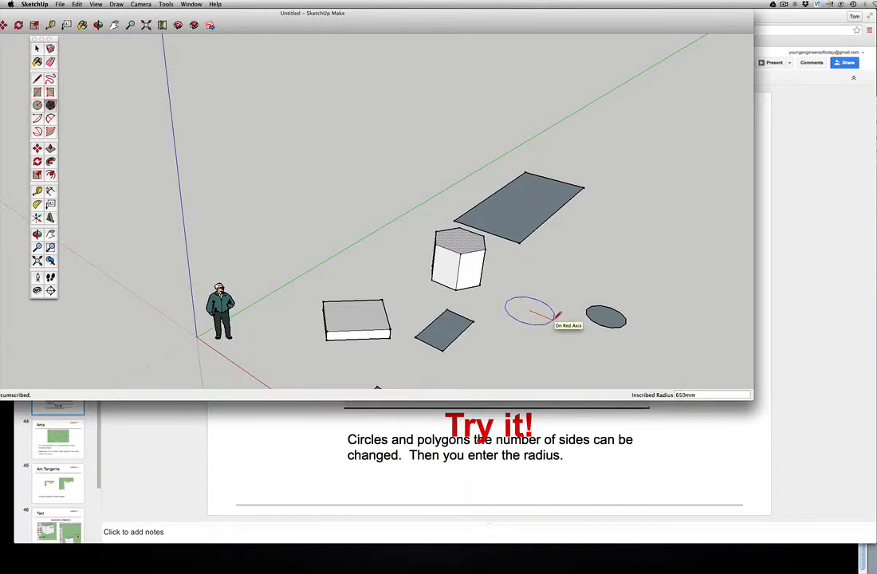
type("400")
key("Return")
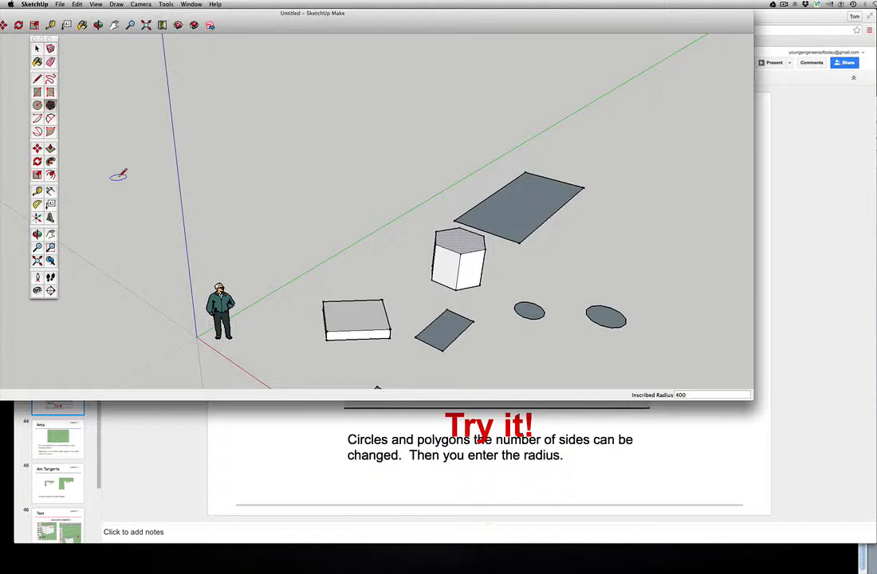
- Draw a large polygon with an inscribed radius of 2000 mm on the ground behind the two small polygons
left_click(50, 105)
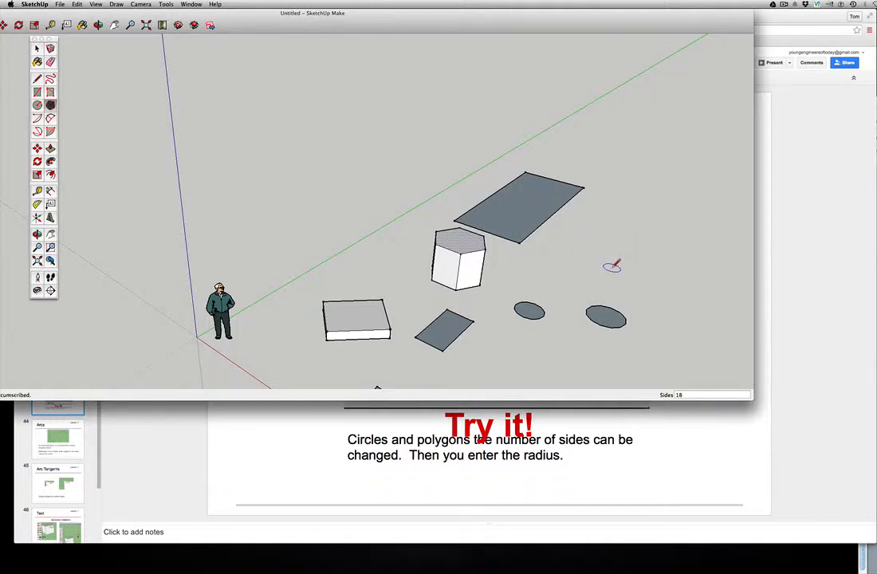
left_click(613, 269)
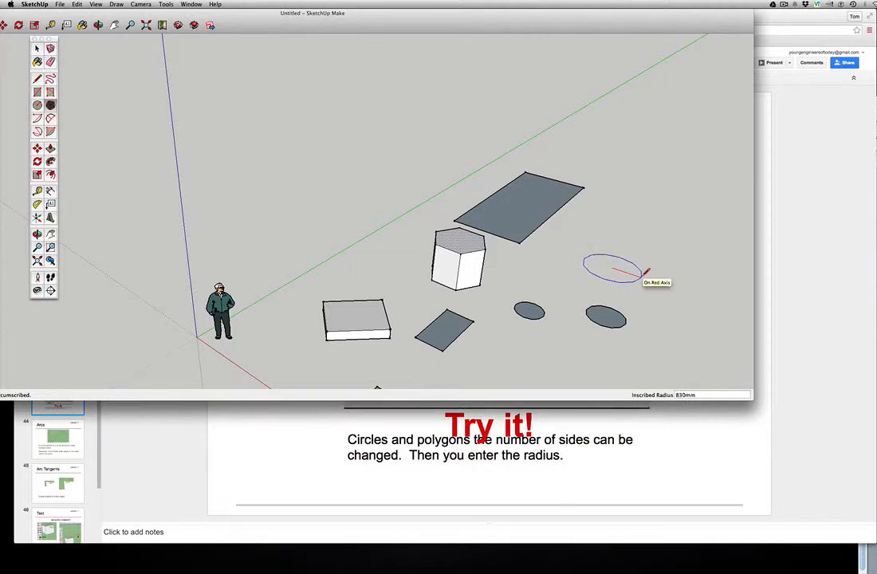
type("2000")
key("Return")
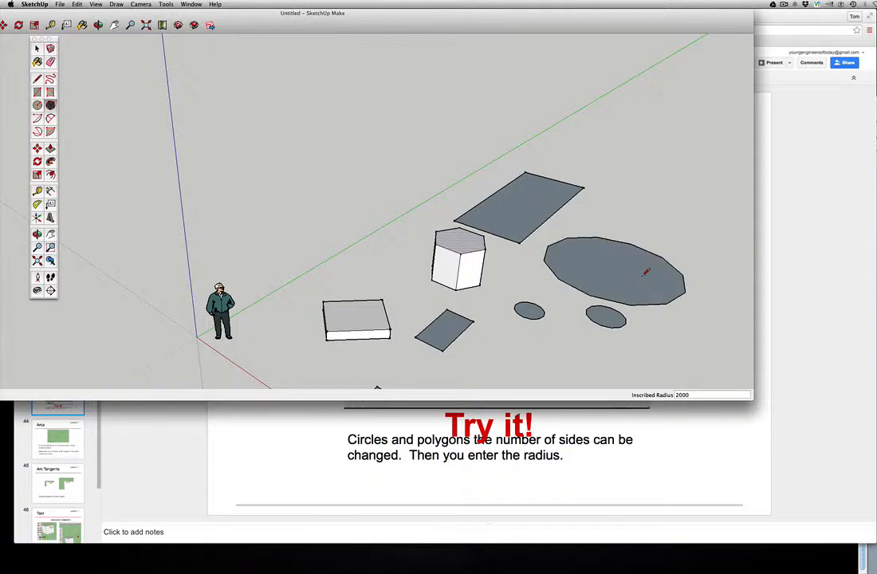
- Pull the hexagonal prism's top face up by about 700 mm with Push/Pull
key("l")
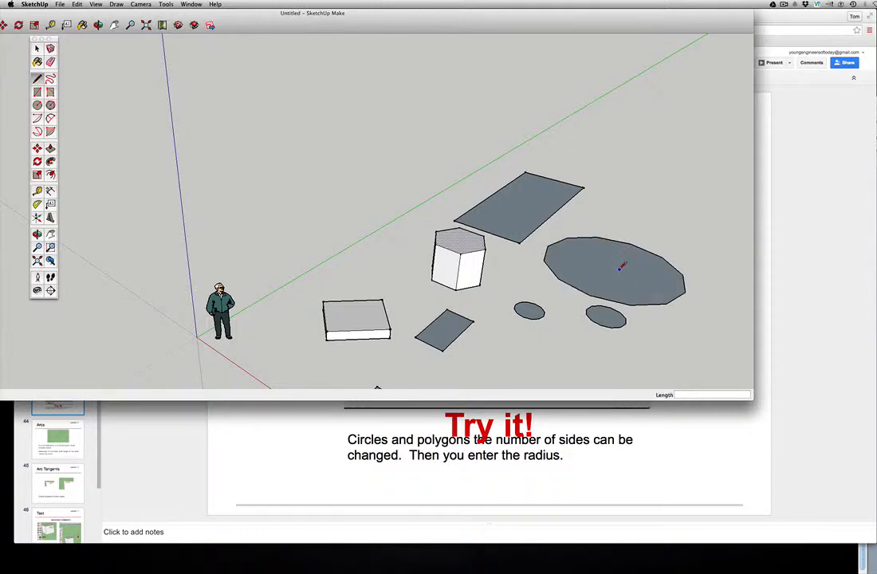
key("p")
left_click(617, 273)
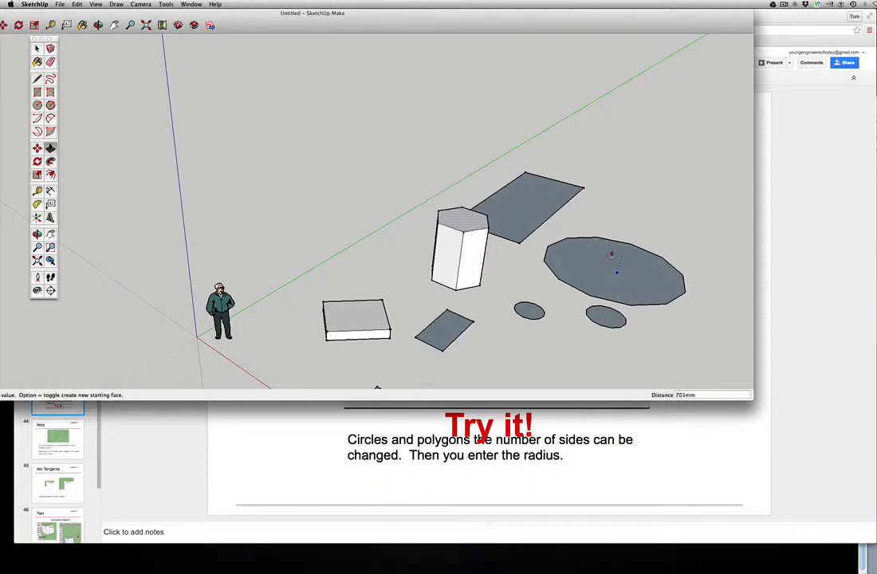
left_click(590, 251)
- Select the large polygon and pull it up about 4737 mm into a tall faceted cylinder
key("space")
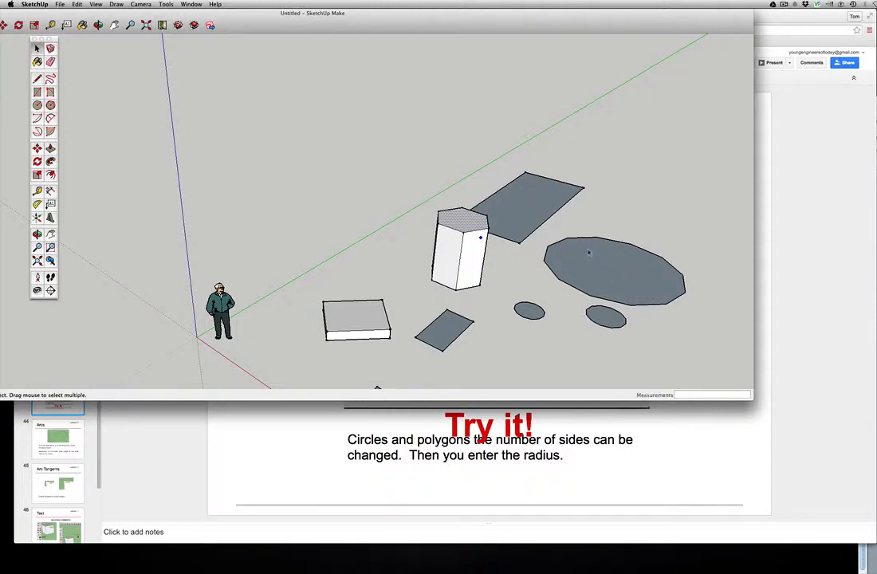
left_click(614, 263)
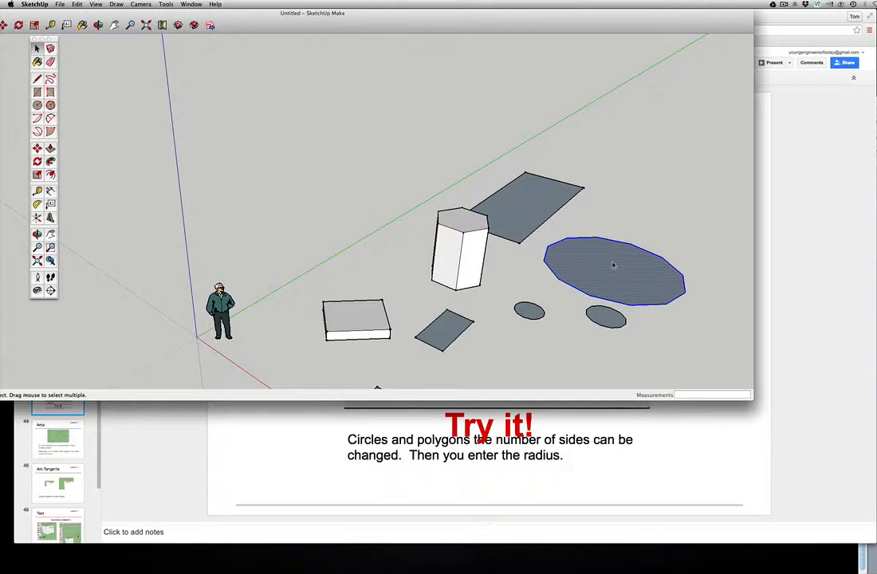
key("p")
left_click(613, 264)
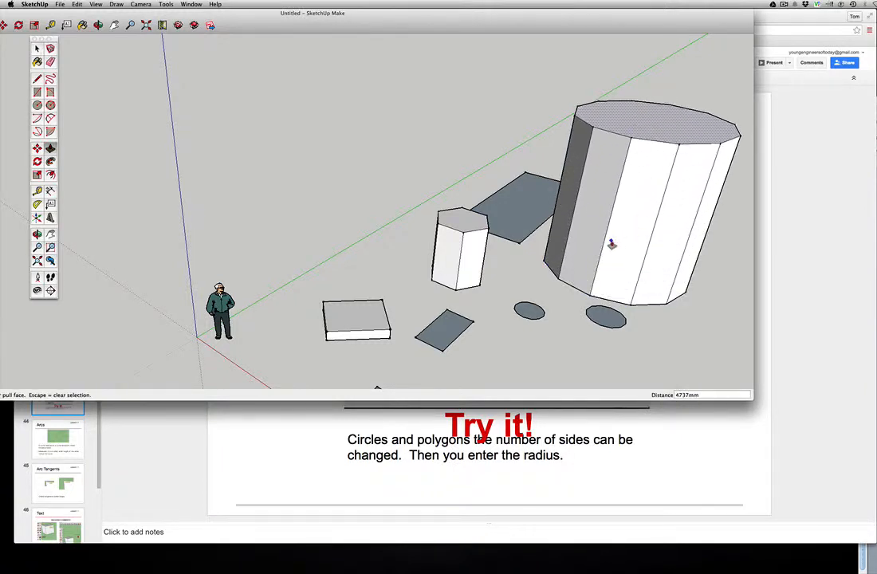
key("o")
left_click_drag(613, 243, 655, 327)
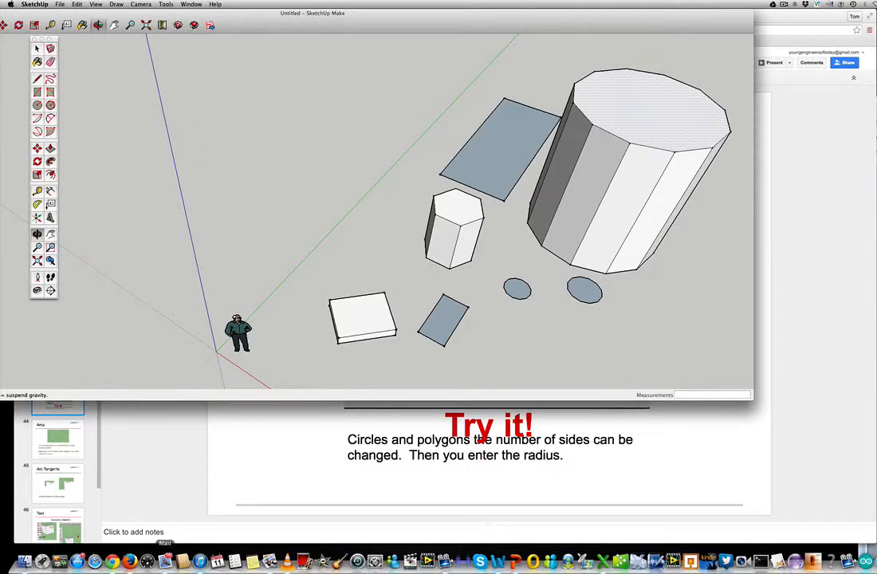
- Switch to the SketchUpLesson1 slides in Chrome, open slide 44 on Arcs, and move the browser window clear of the model
left_click(214, 535)
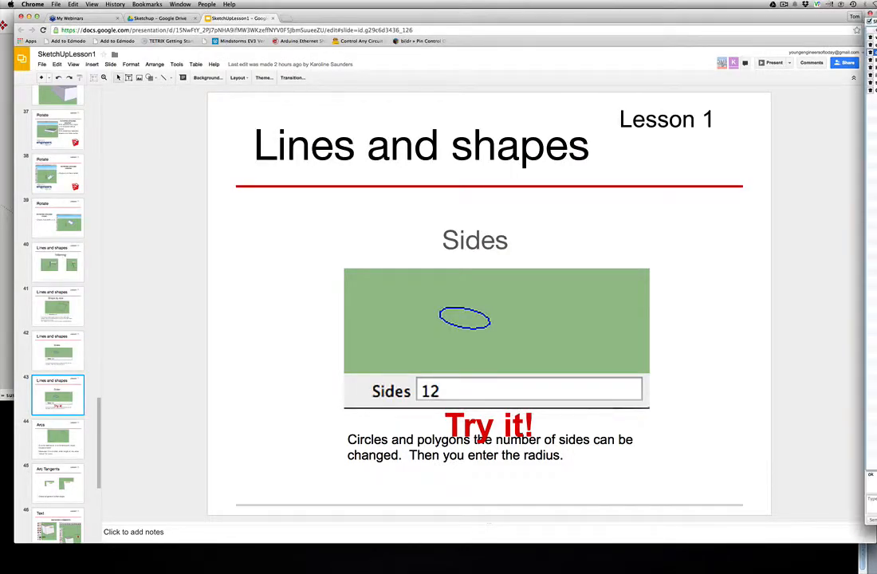
left_click_drag(817, 16, 875, 17)
left_click(860, 94)
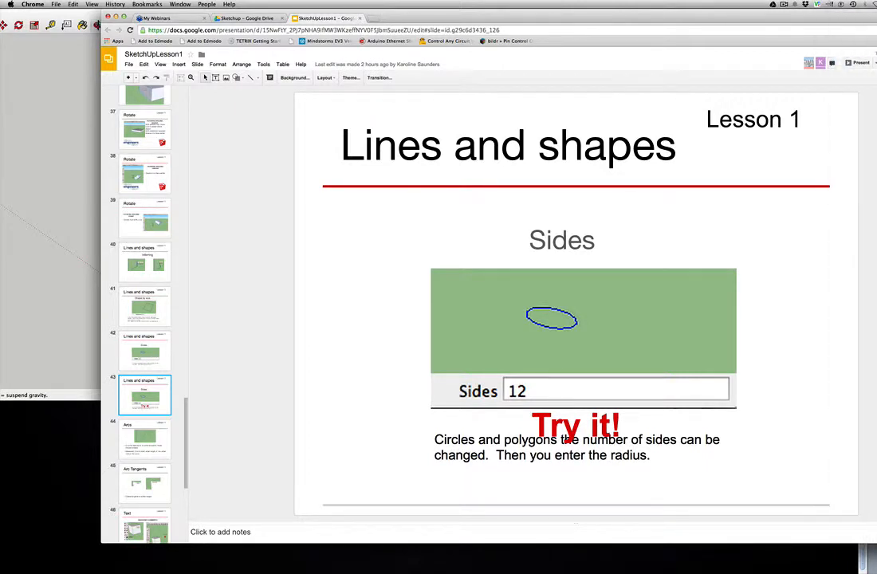
mouse_move(803, 22)
left_mouse_down()
mouse_move(876, 330)
mouse_move(869, 260)
mouse_move(876, 301)
left_mouse_up()
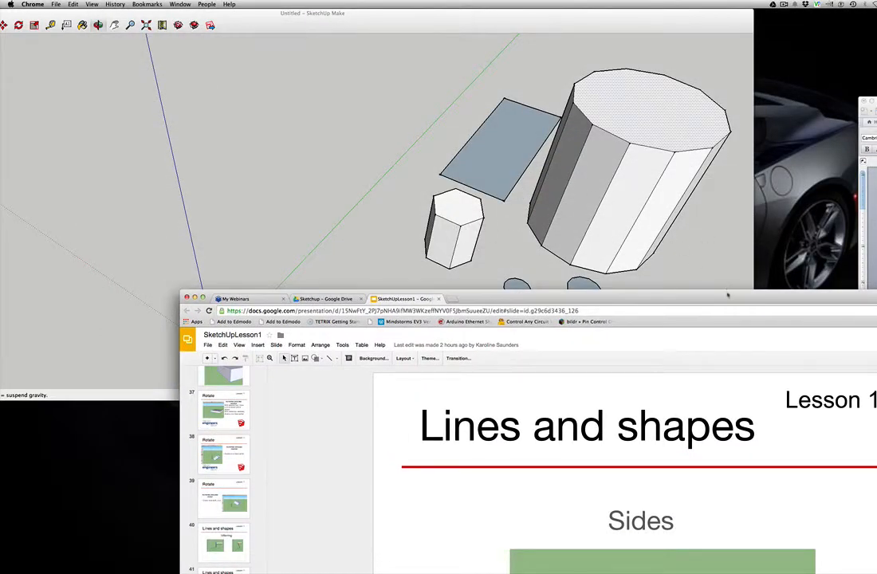
mouse_move(727, 295)
left_mouse_down()
mouse_move(664, 222)
mouse_move(668, 199)
mouse_move(762, 309)
mouse_move(734, 317)
mouse_move(702, 186)
mouse_move(749, 275)
mouse_move(738, 271)
mouse_move(783, 249)
mouse_move(712, 196)
mouse_move(701, 149)
mouse_move(661, 71)
left_mouse_up()
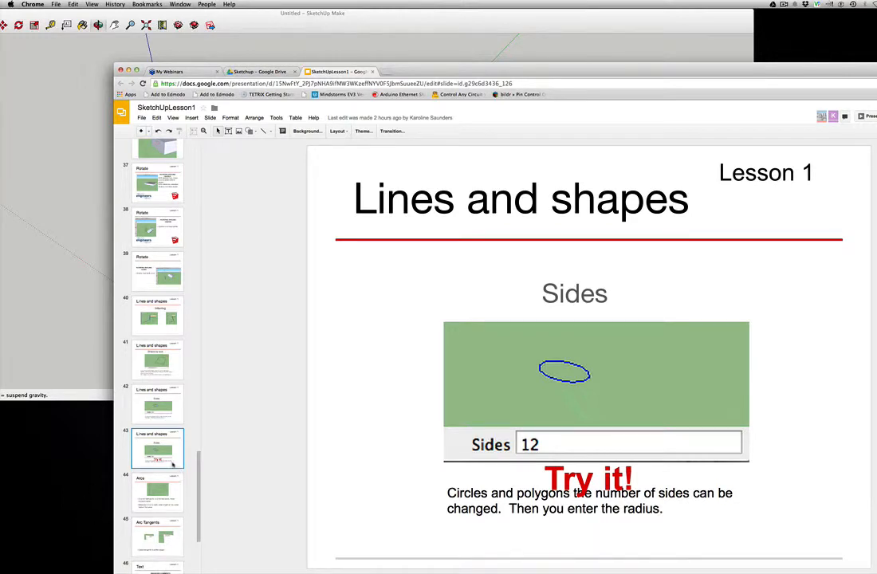
left_click(169, 484)
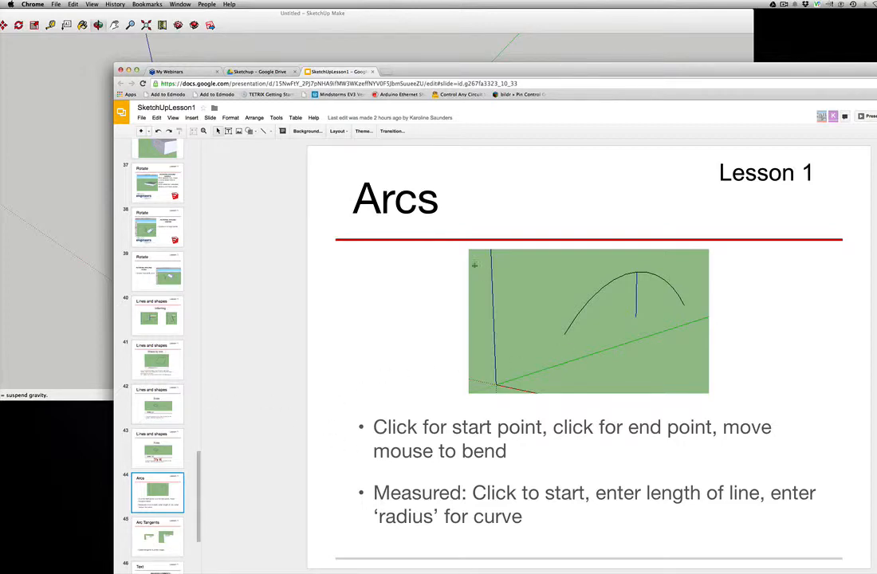
mouse_move(514, 71)
left_mouse_down()
mouse_move(590, 478)
mouse_move(581, 426)
mouse_move(553, 392)
left_mouse_up()
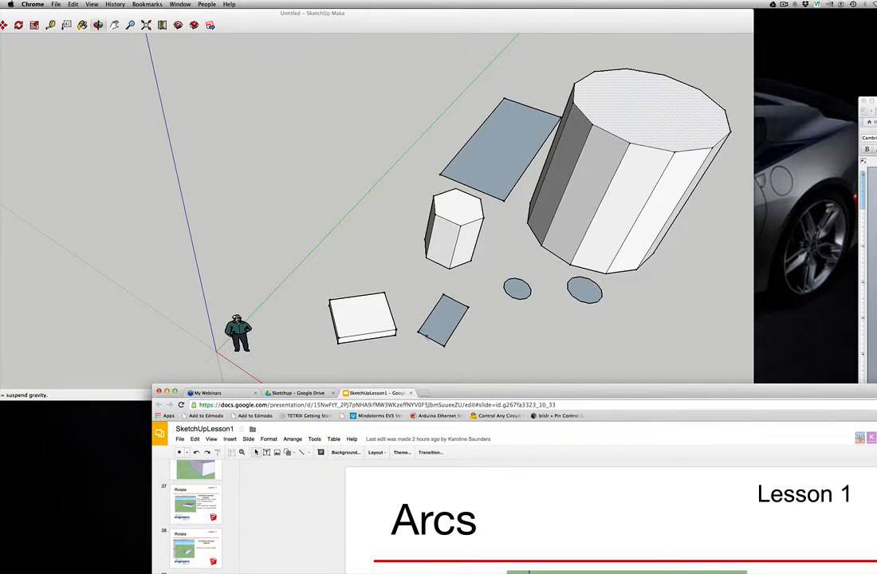
- Pull the top face of the large faceted cylinder up by about 160 mm with Push/Pull
scroll(426, 336, "up", 2)
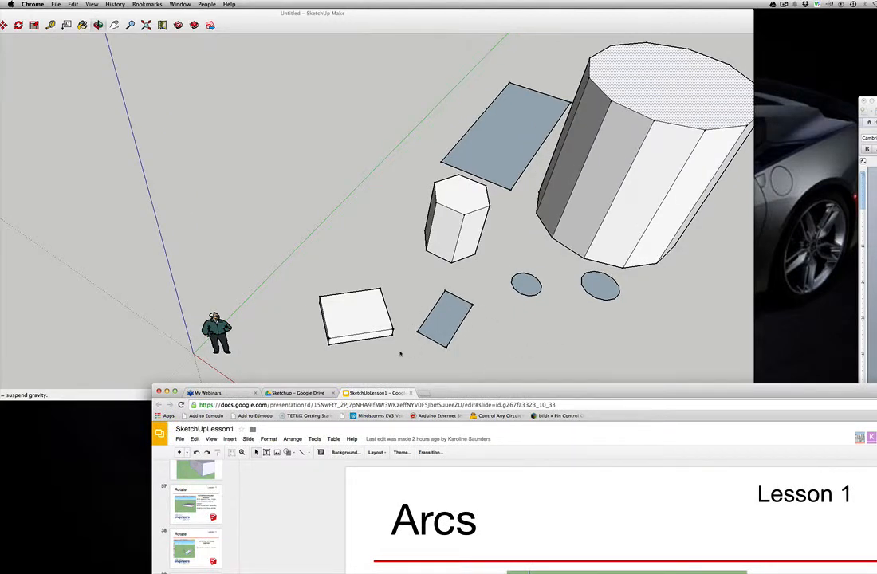
left_click(400, 354)
mouse_move(401, 353)
left_mouse_down()
mouse_move(417, 377)
mouse_move(384, 257)
mouse_move(395, 254)
left_mouse_up()
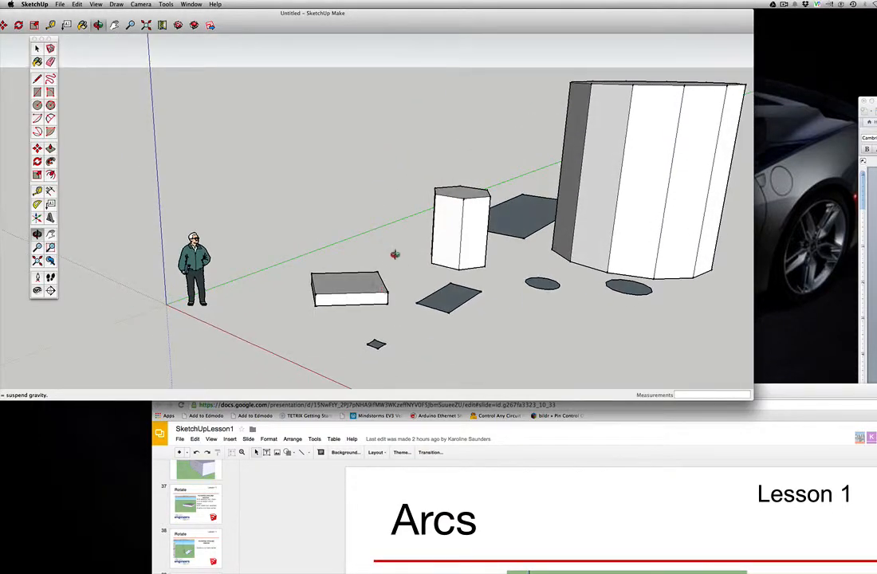
key("p")
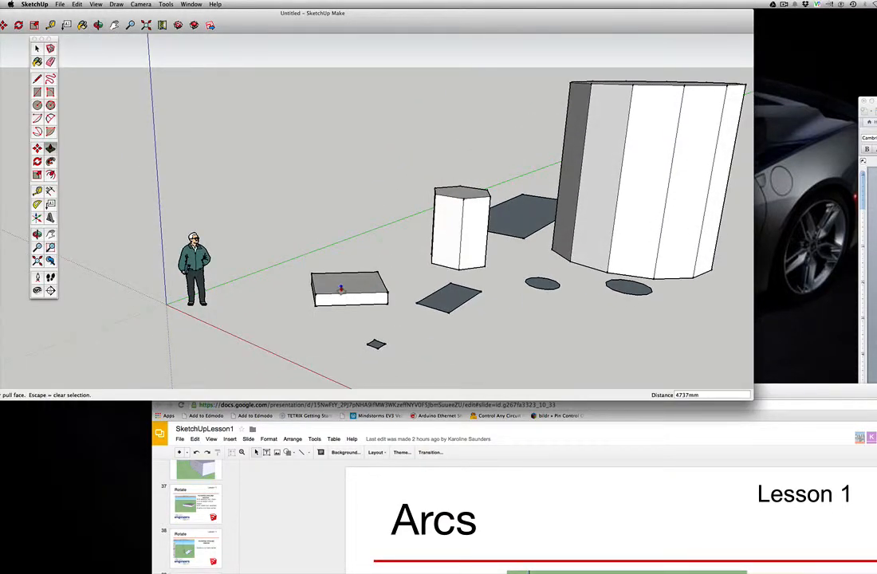
left_click(346, 285)
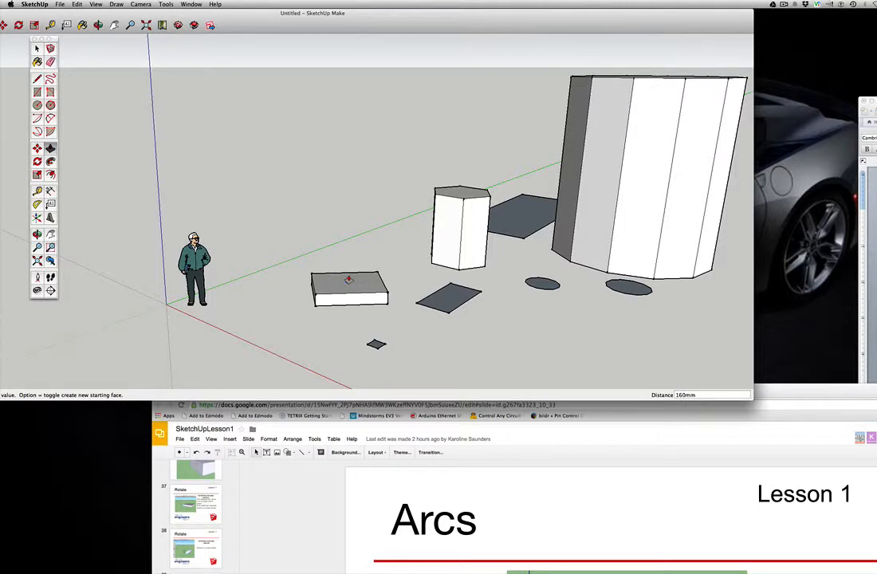
left_click(349, 280)
- Select the flat box's top face, pull it up about 1352 mm into a tall block, and clear the selection
key("space")
left_click(350, 280)
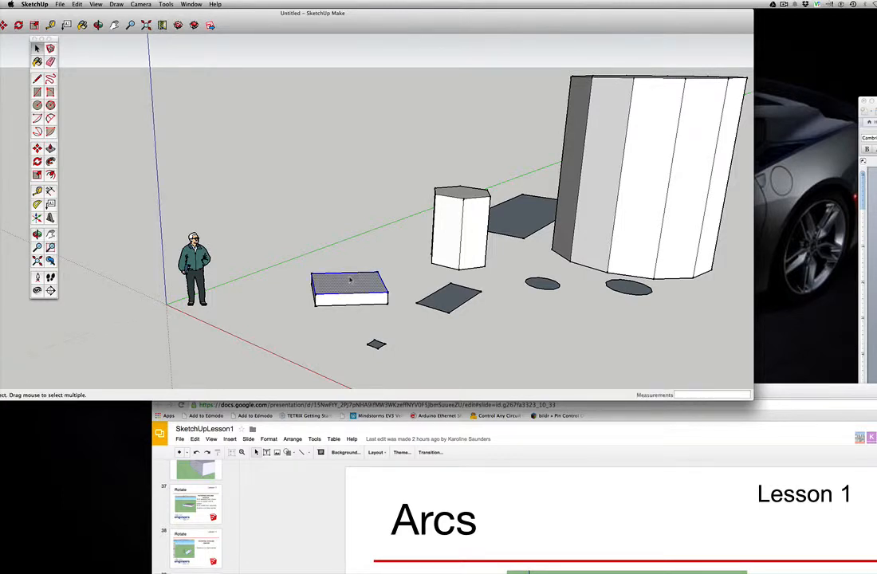
key("p")
left_click(350, 280)
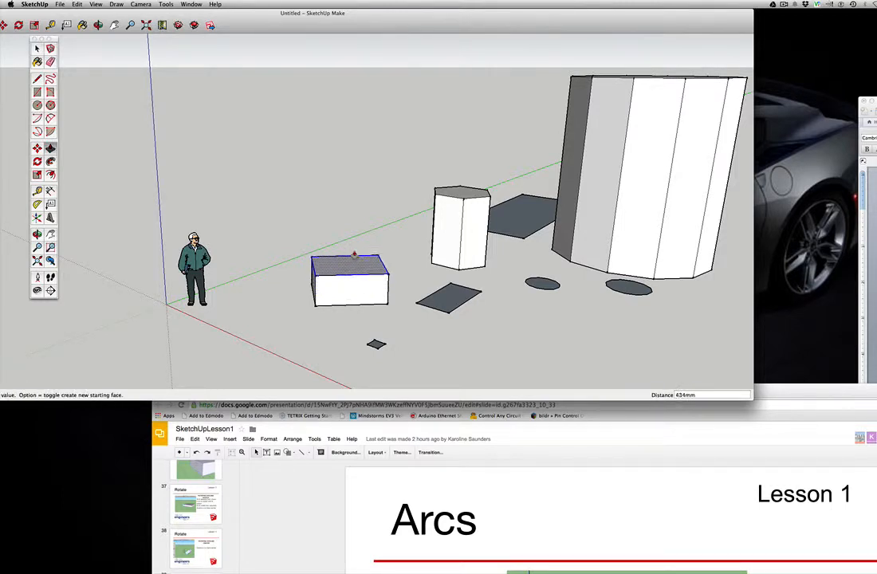
left_click(349, 227)
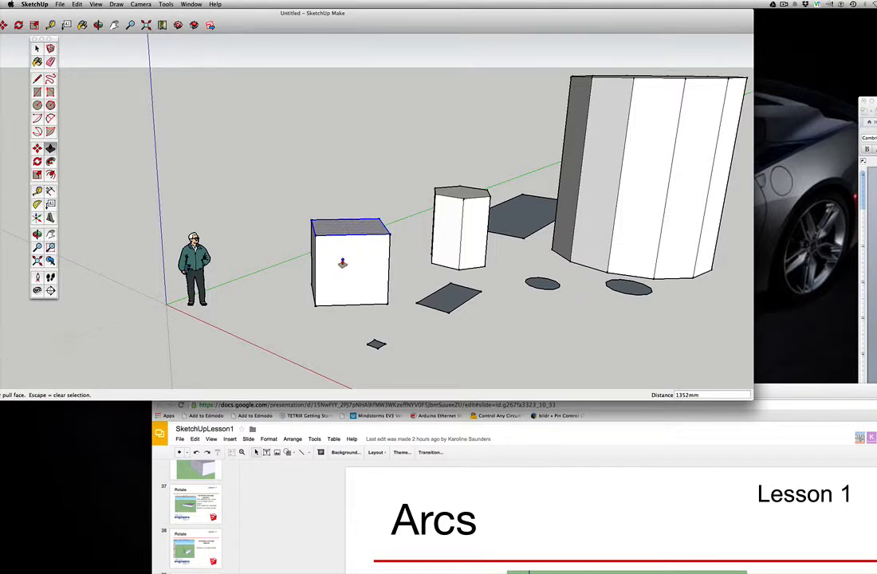
key("Escape")
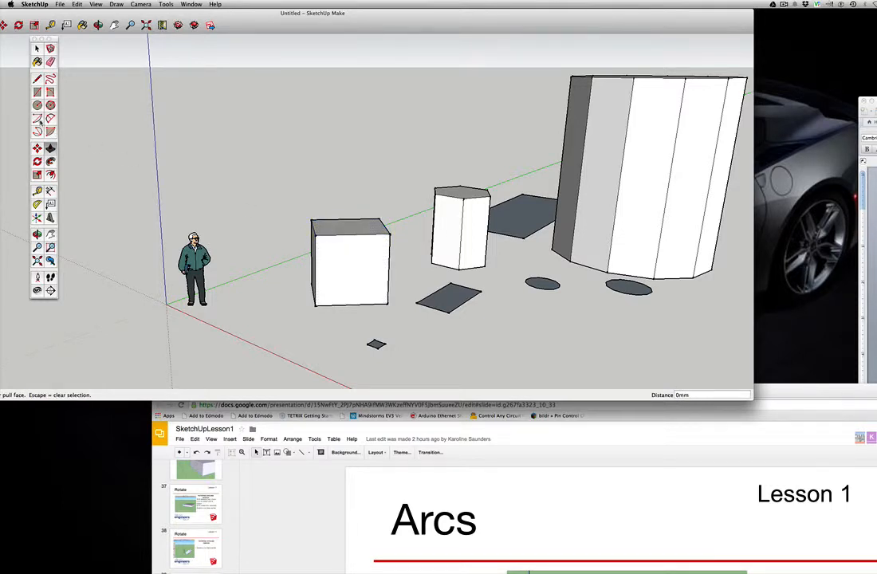
left_click(37, 118)
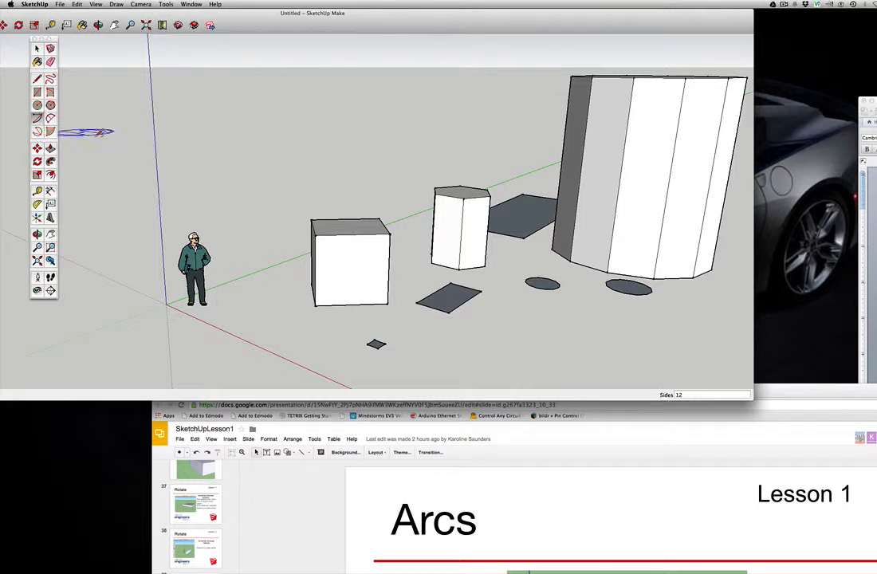
left_click(354, 261)
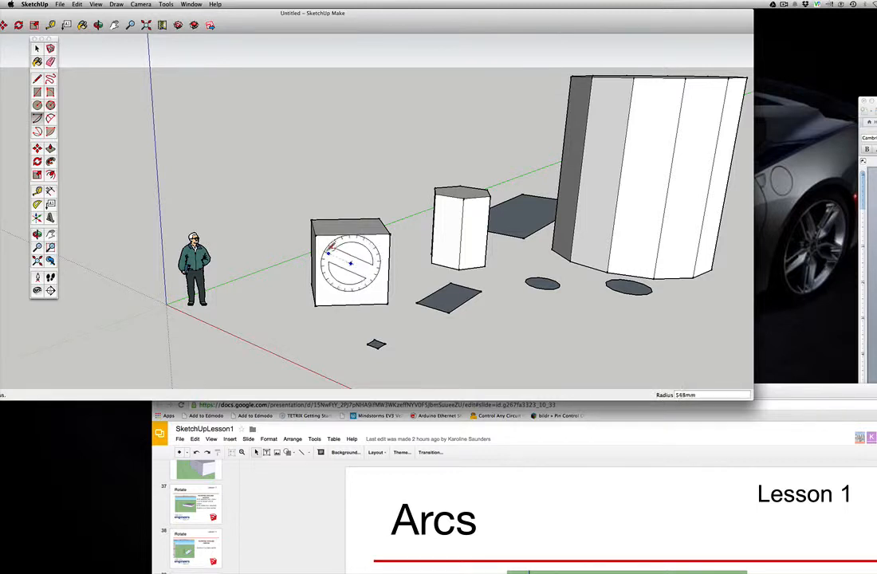
left_click(323, 234)
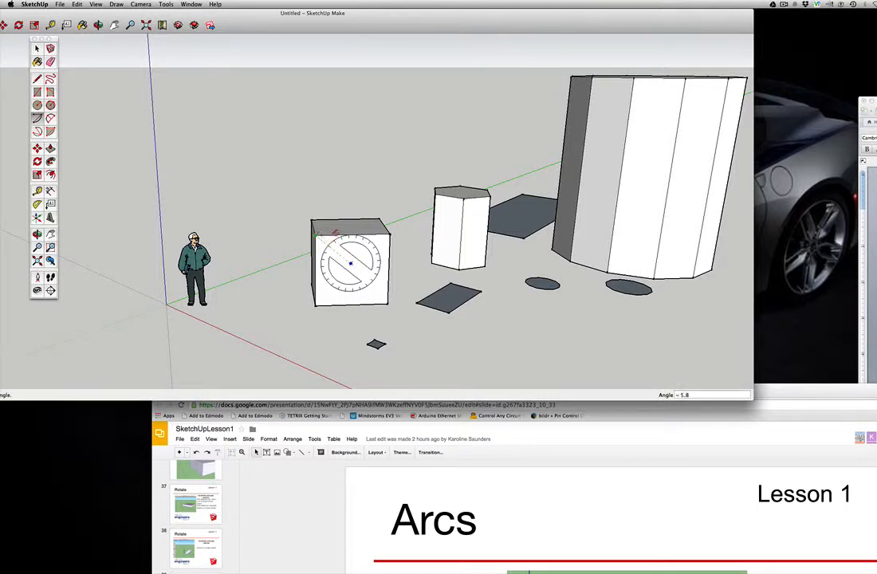
left_click(393, 231)
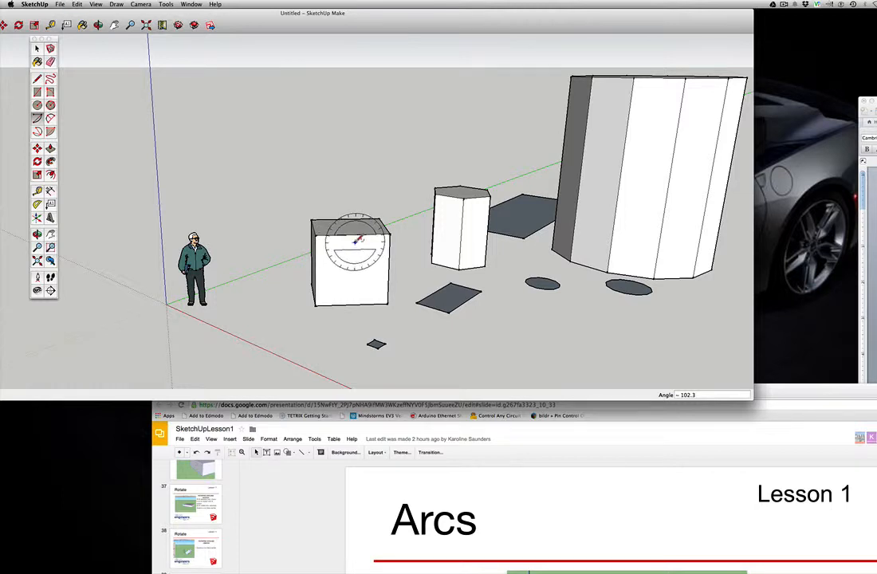
scroll(355, 243, "up", 2)
key("Escape")
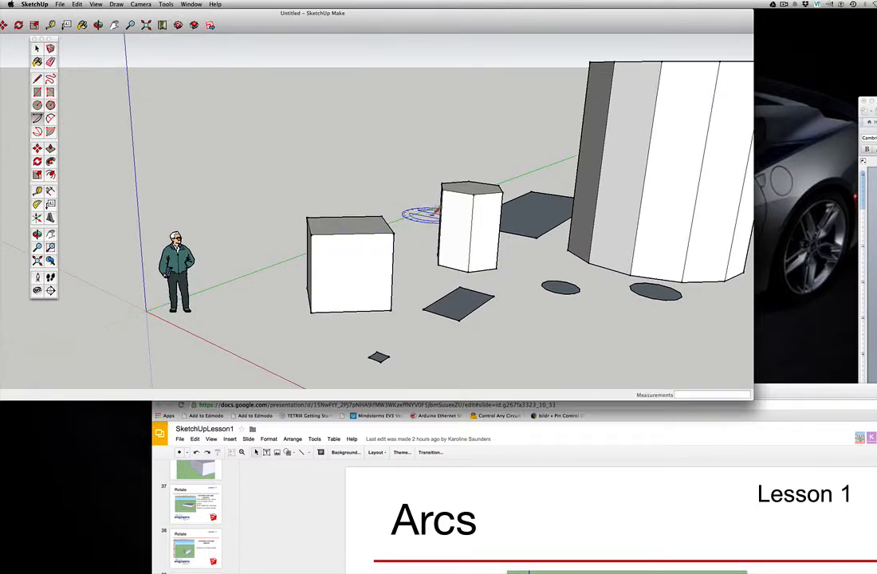
- Try to draw an arc of about 119 degrees centred on the block's front face, starting at its upper-left corner
scroll(352, 263, "up", 4)
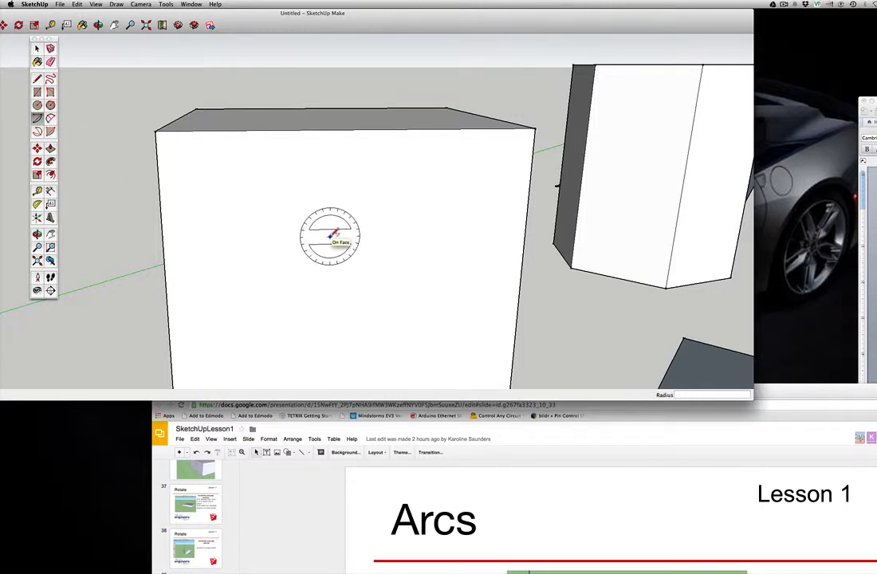
left_click(329, 237)
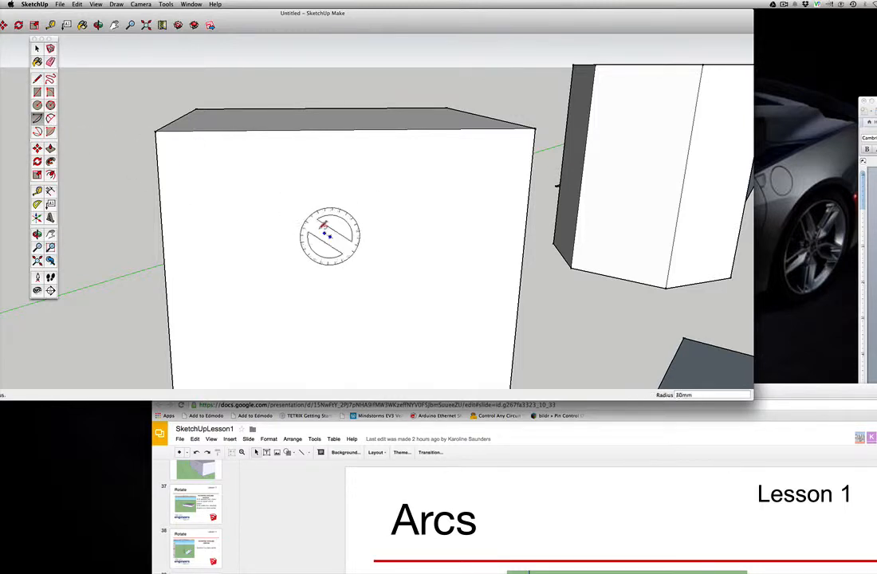
left_click(163, 127)
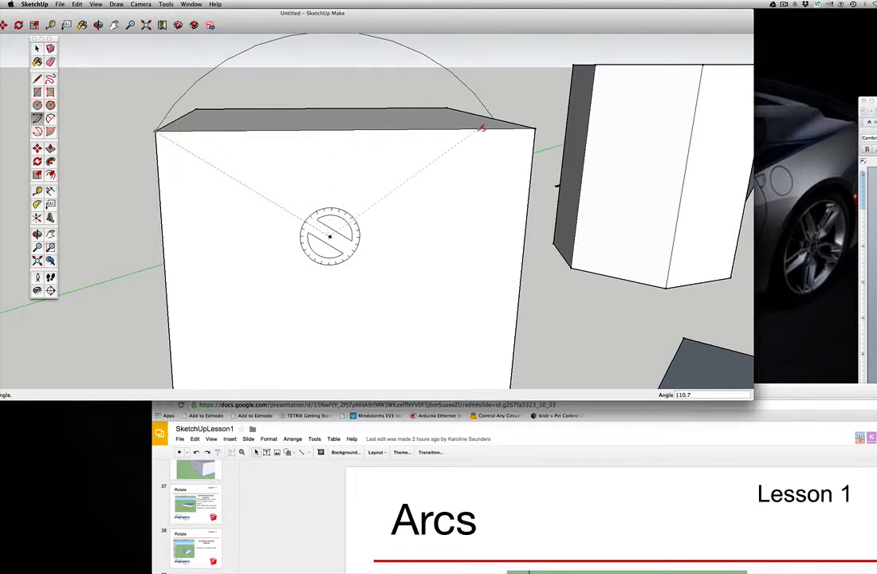
left_click(540, 128)
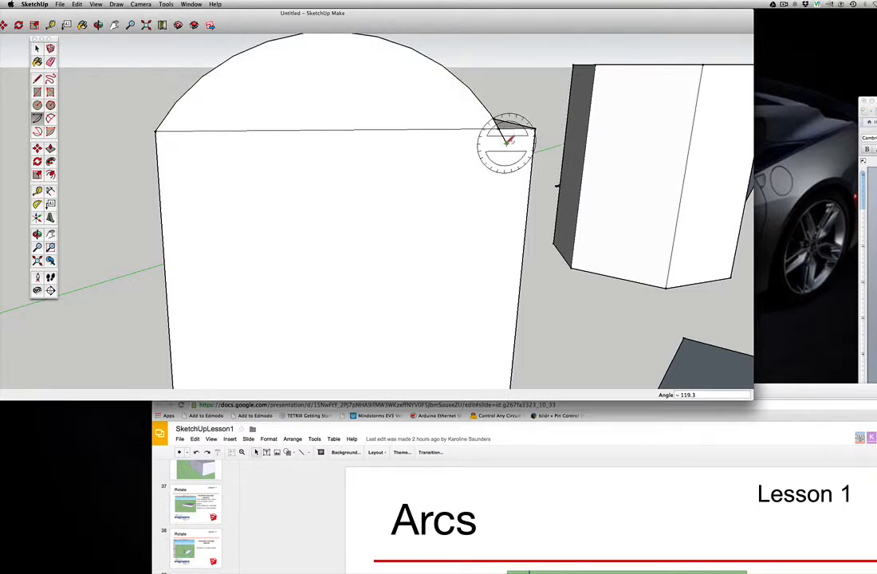
- Try to join the arc's end to the block's upper-right corner with another arc, and undo the misaligned arc
left_click(506, 143)
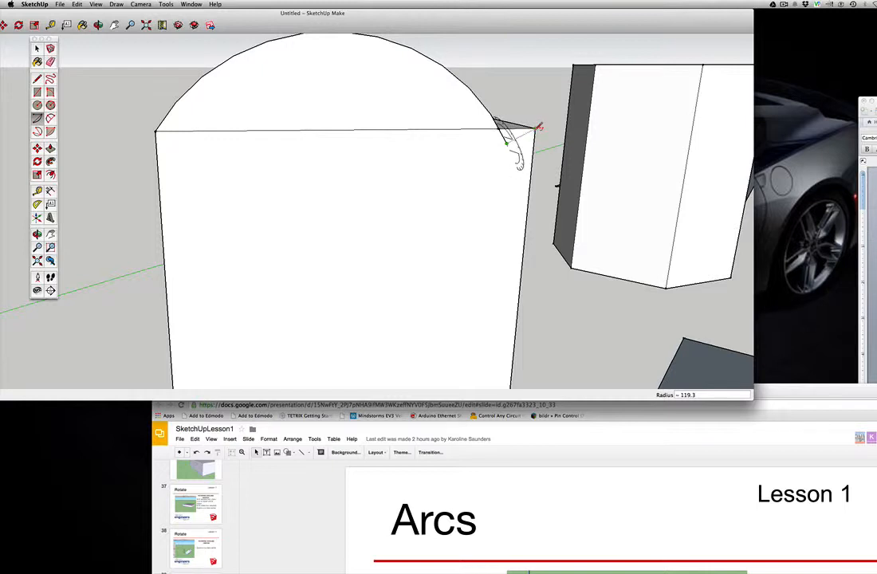
left_click(535, 126)
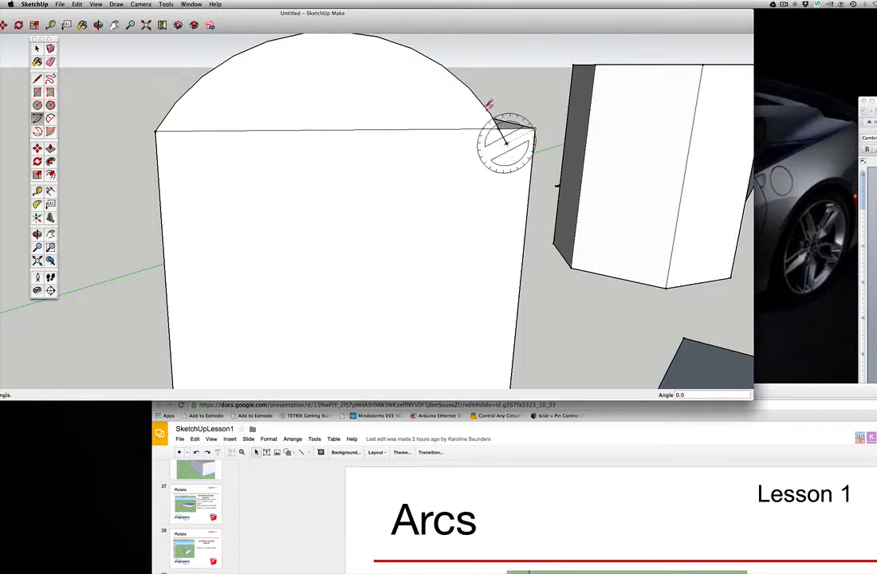
left_click(520, 149)
left_click(519, 148)
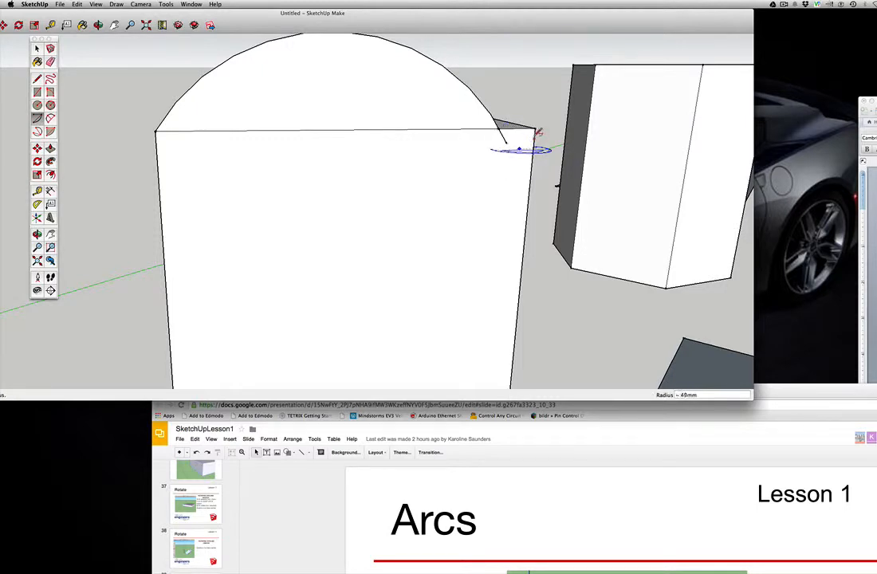
key("Escape")
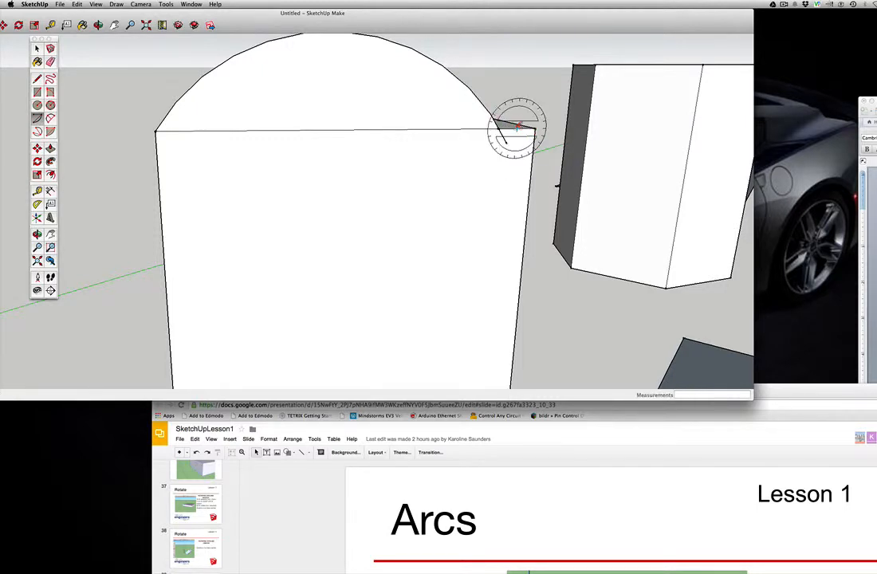
key("space")
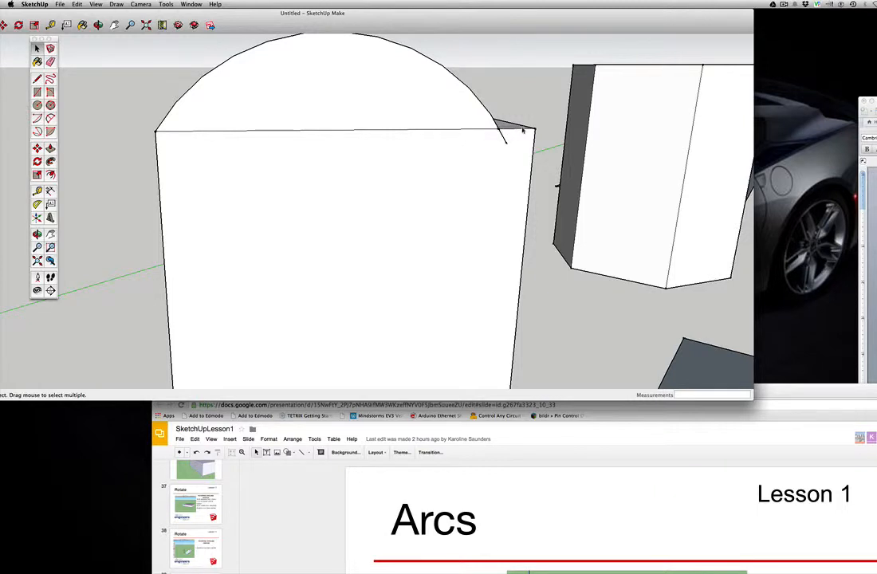
key("super+z")
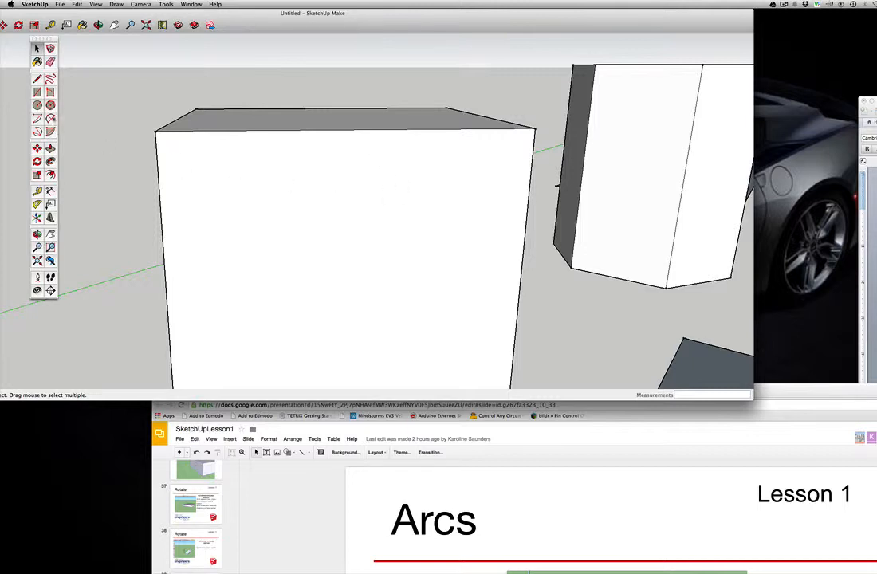
- Draw an arc of about 88 degrees and 1157 mm radius across the front face's upper corners, centred below the top edge's midpoint
left_click(37, 105)
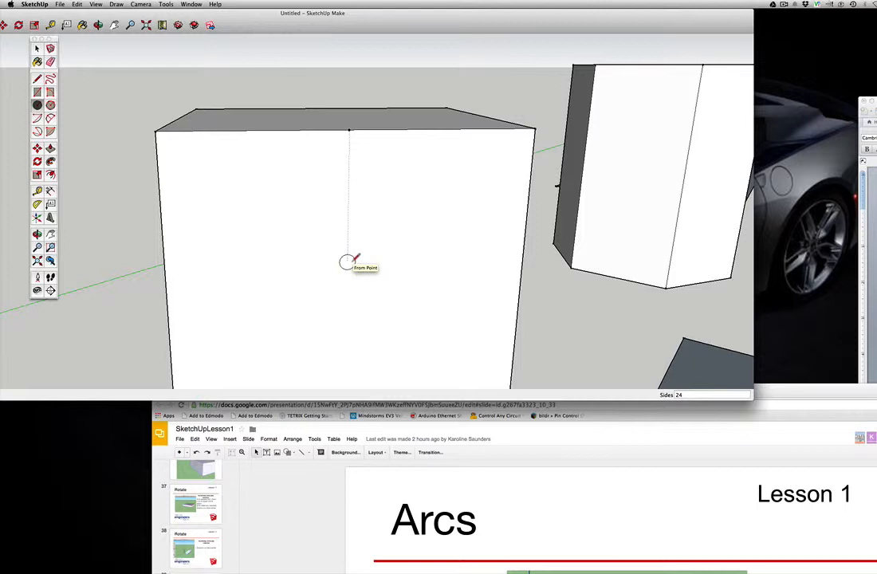
left_click(347, 261)
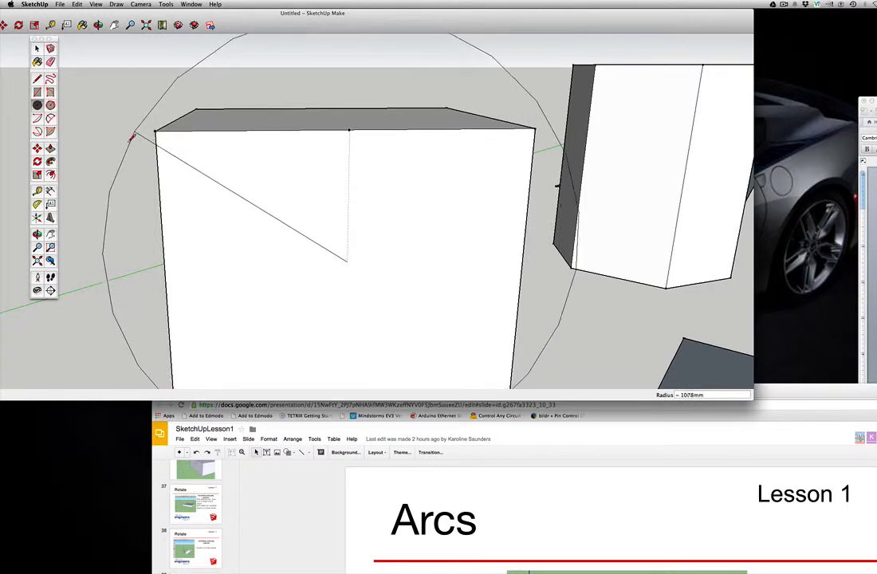
left_click(36, 118)
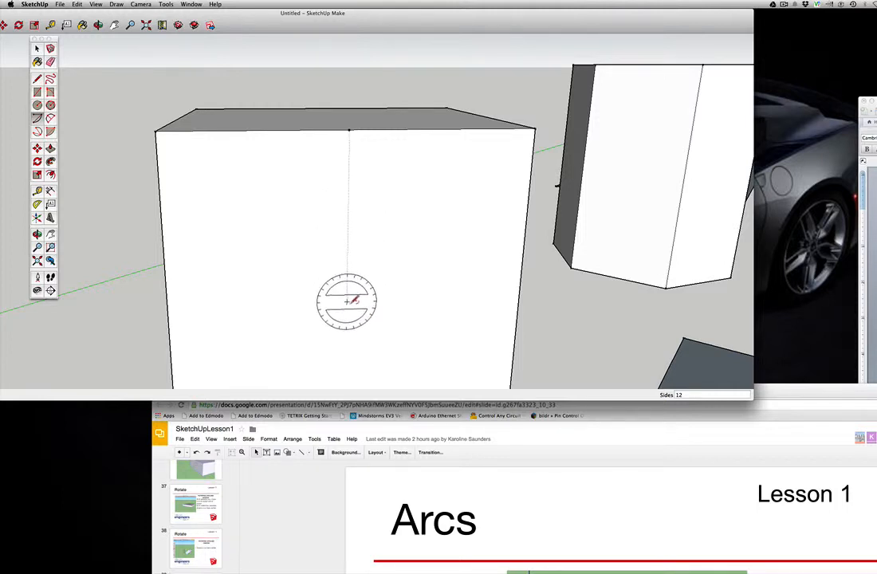
left_click(346, 313)
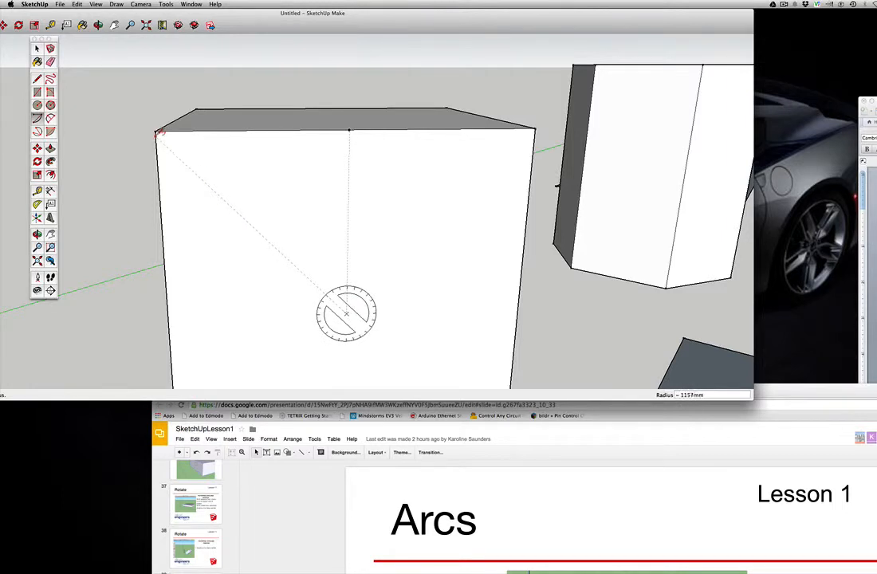
left_click(158, 131)
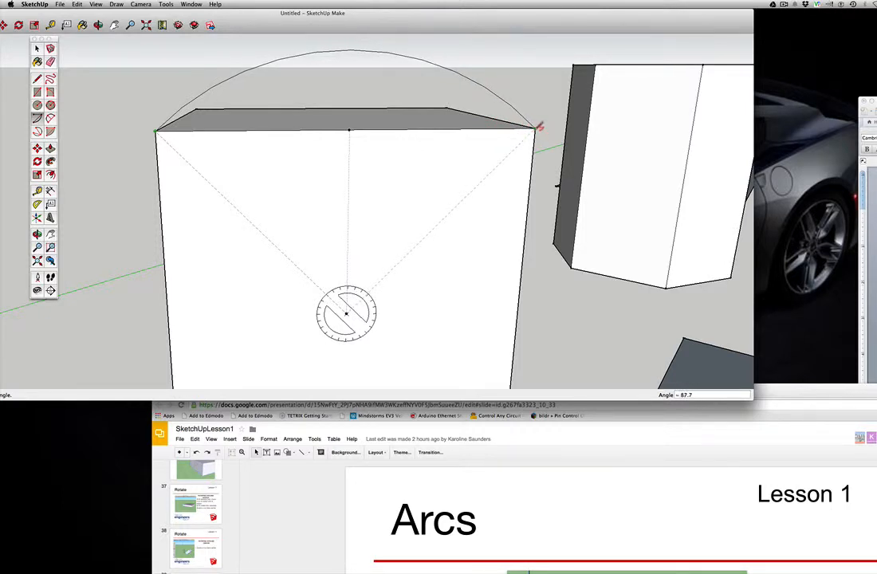
left_click(537, 127)
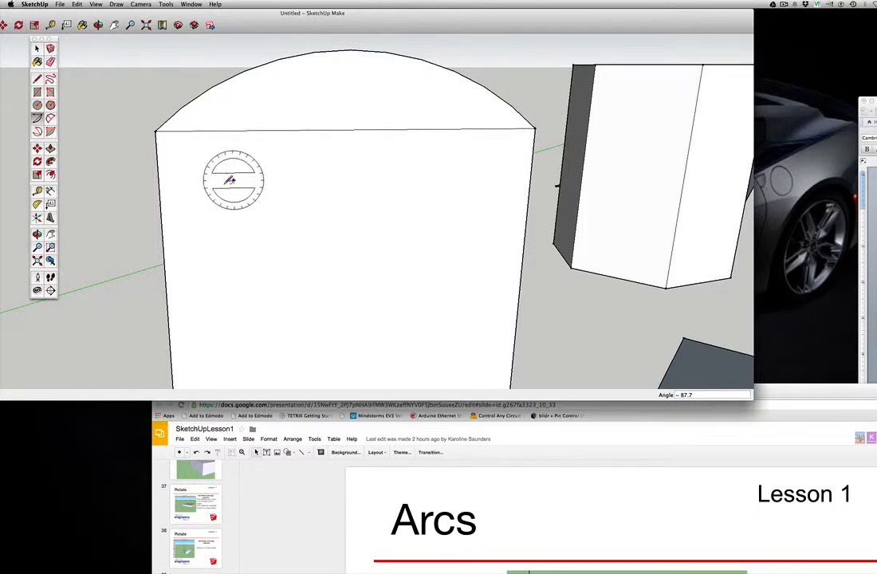
- Push/Pull the arched face across the block's top until it is flush with the opposite side face
key("o")
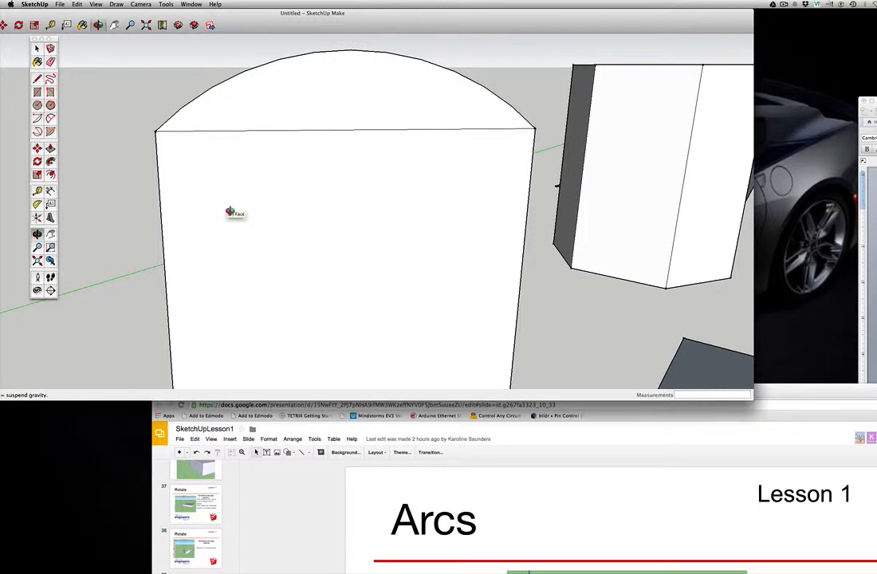
scroll(243, 213, "up", 3)
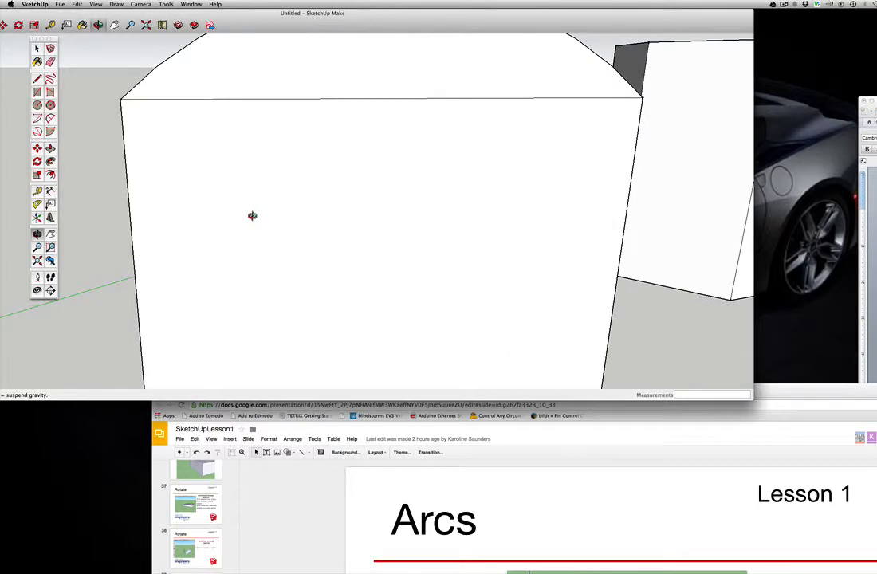
left_click_drag(115, 208, 640, 207)
left_click_drag(329, 200, 343, 103)
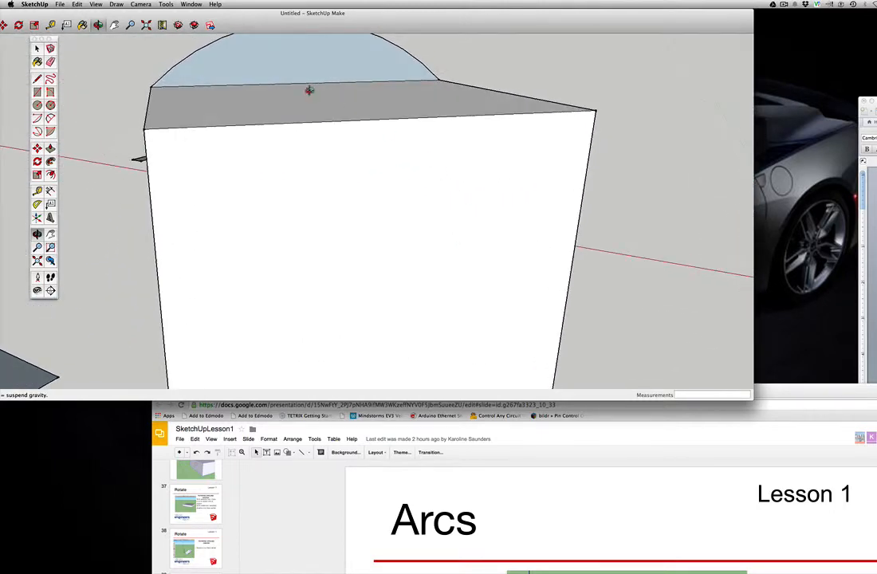
key("space")
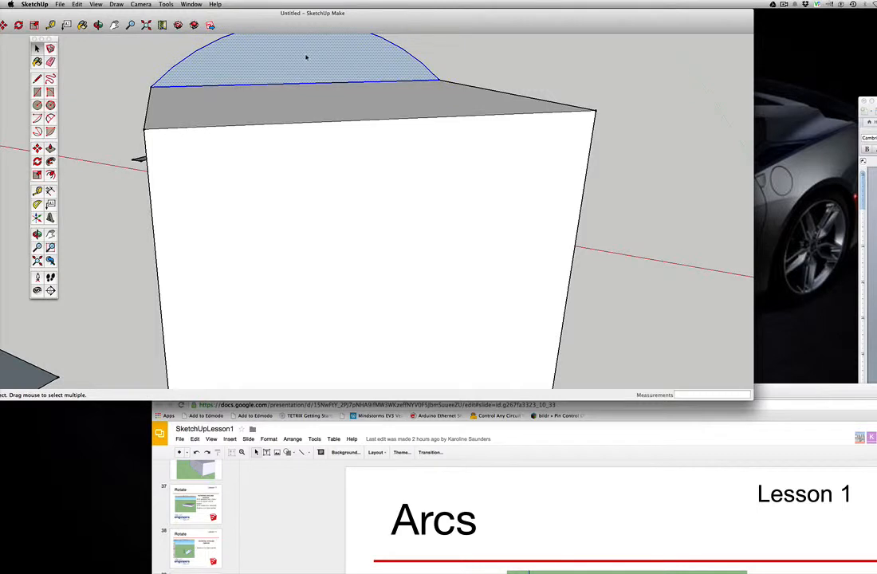
key("p")
left_click(306, 60)
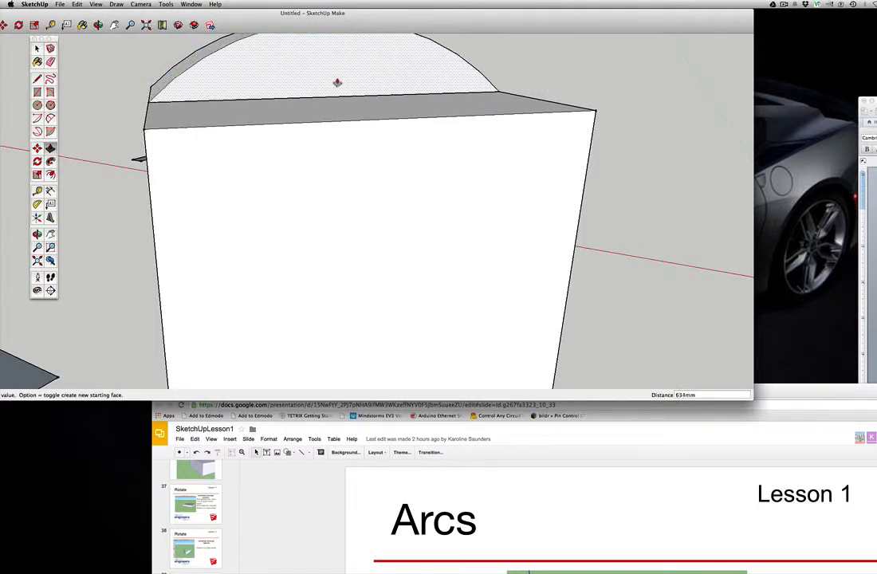
left_click(348, 131)
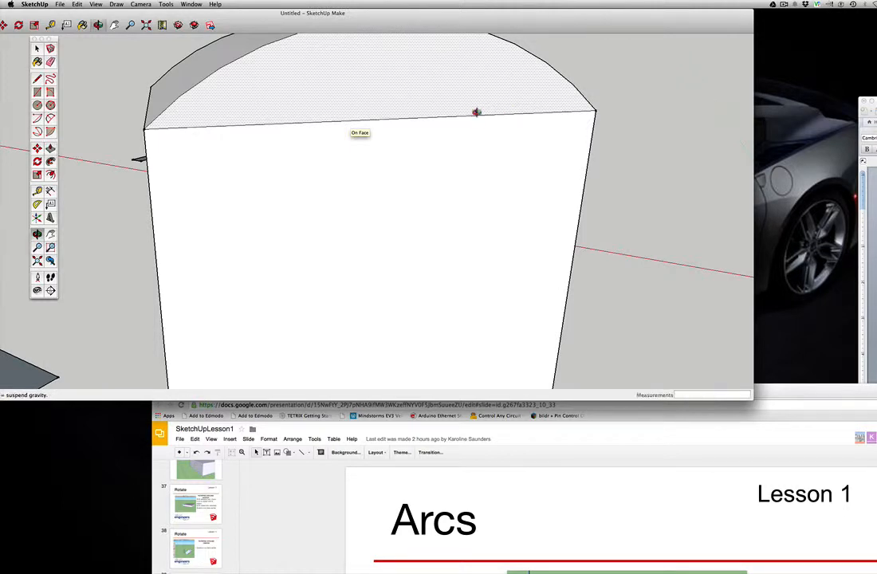
- Delete the edge separating the arch from the block's front face so they form a single face
mouse_move(476, 112)
middle_mouse_down()
mouse_move(393, 123)
mouse_move(92, 102)
mouse_move(501, 129)
mouse_move(452, 155)
mouse_move(258, 201)
mouse_move(467, 110)
mouse_move(287, 168)
mouse_move(319, 171)
mouse_move(304, 153)
mouse_move(325, 141)
middle_mouse_up()
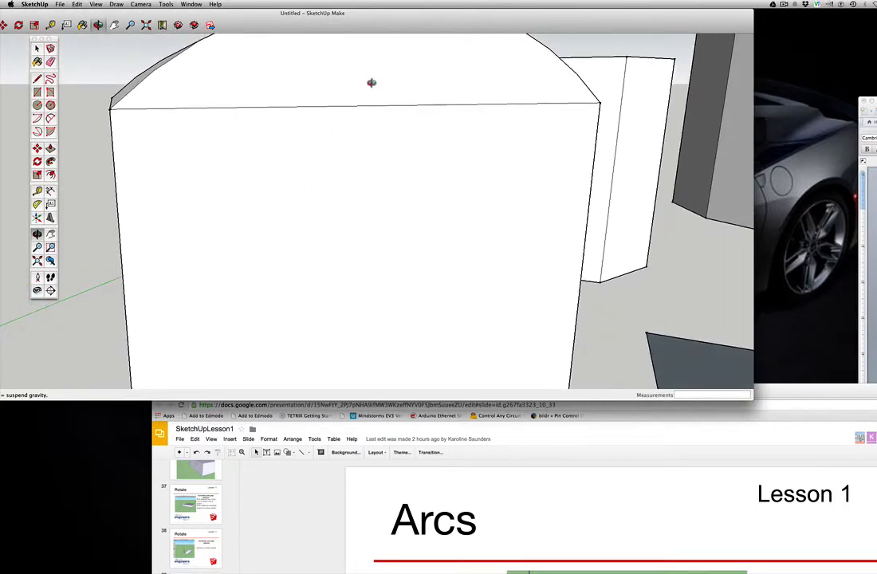
key("space")
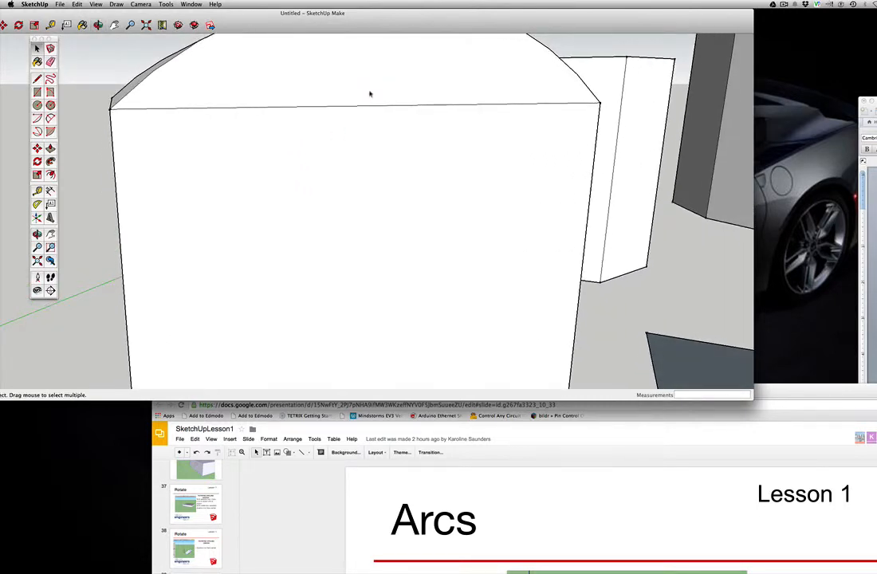
left_click(373, 106)
left_click(373, 106)
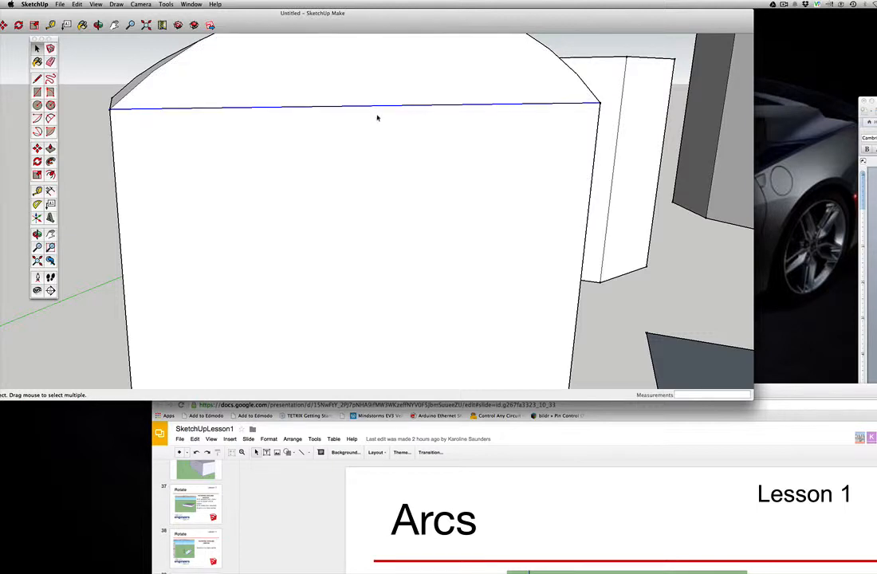
key("Delete")
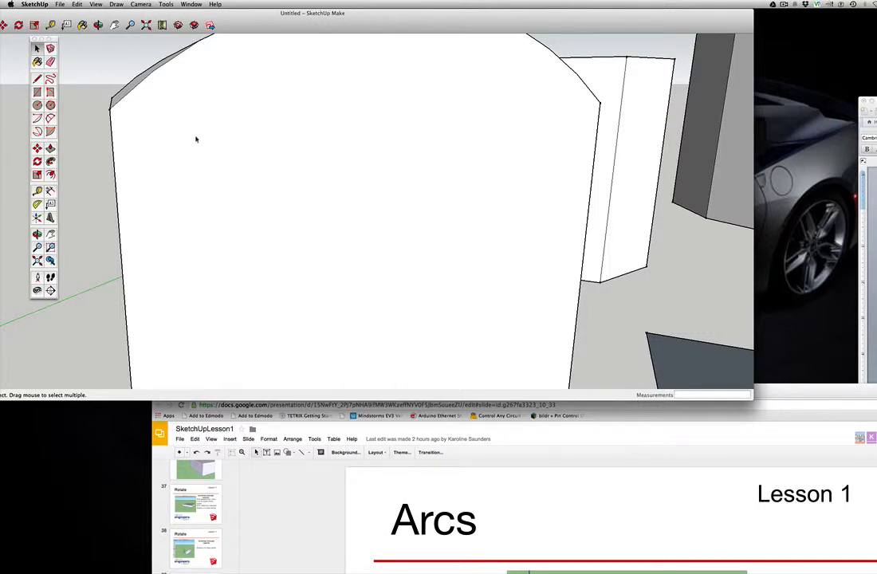
- Try twice to delete the edge where the curved top meets the block's straight side, undoing each deletion
key("o")
left_click_drag(196, 139, 480, 139)
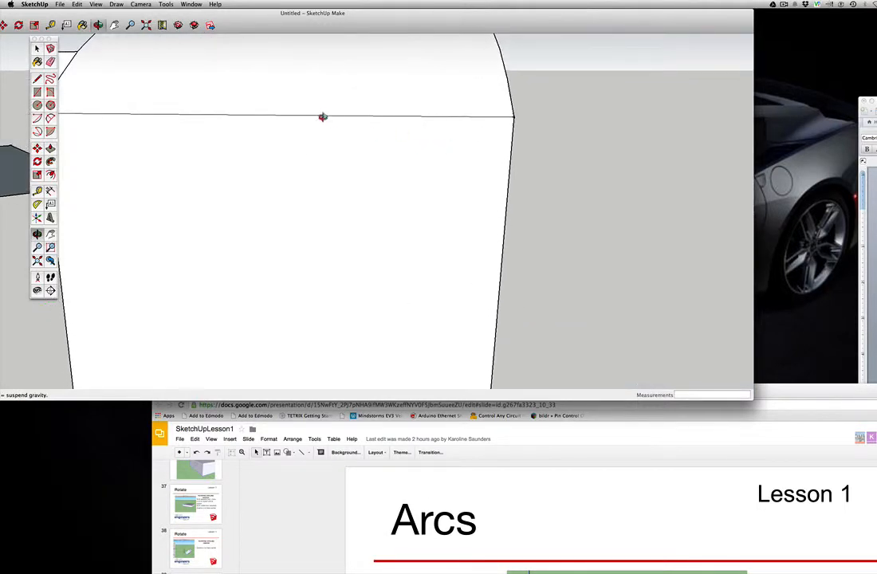
key("space")
left_click(310, 118)
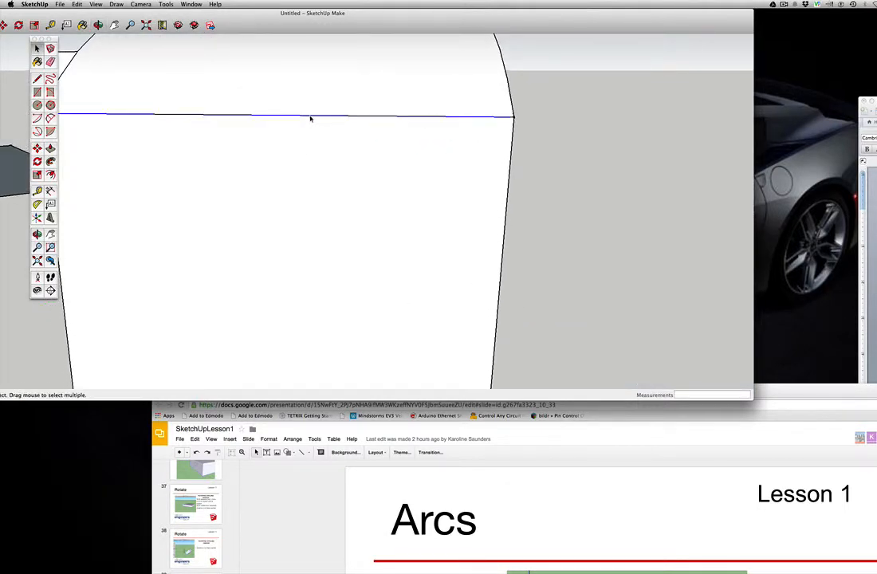
key("Delete")
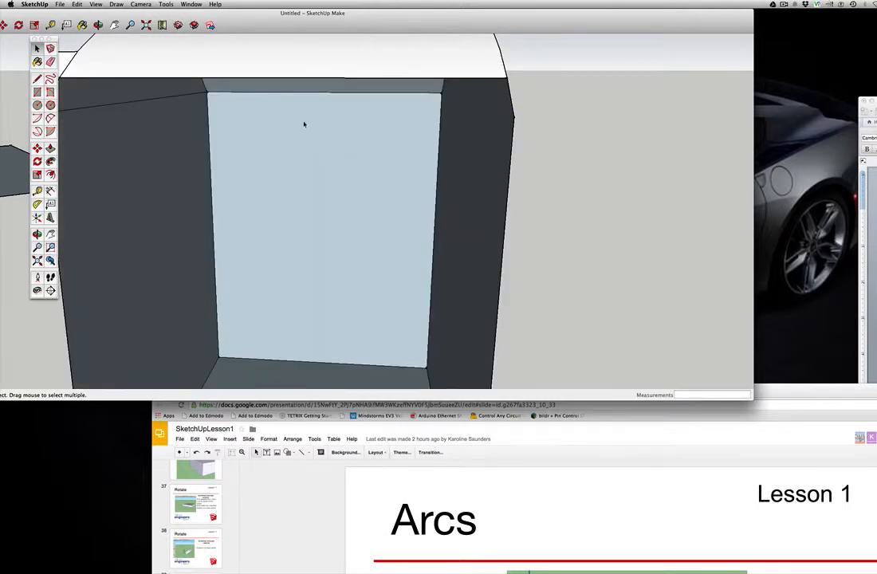
key("super+z")
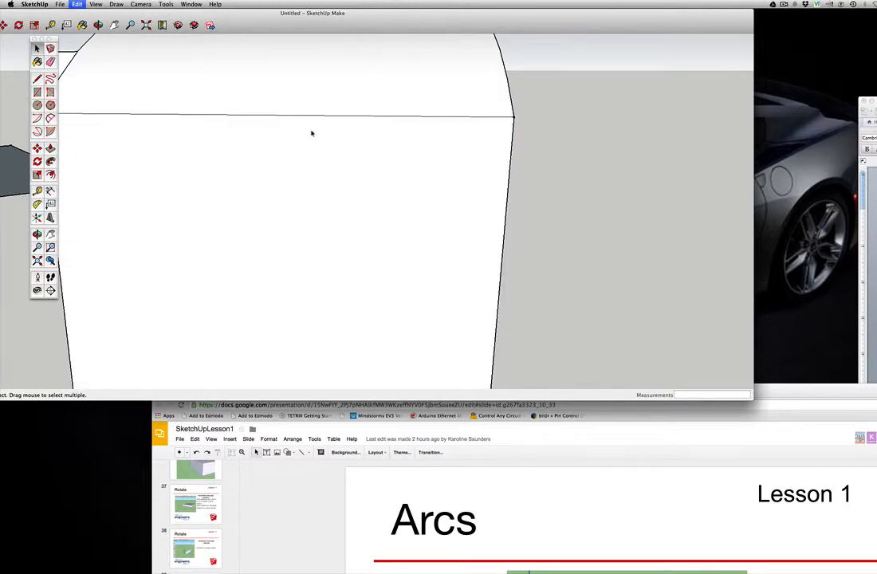
left_click(318, 115)
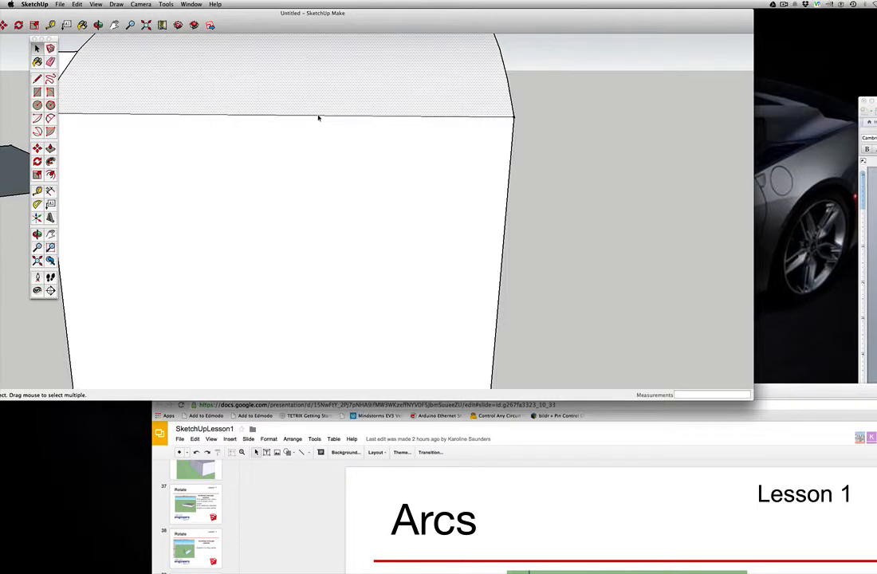
left_click(318, 117)
key("Delete")
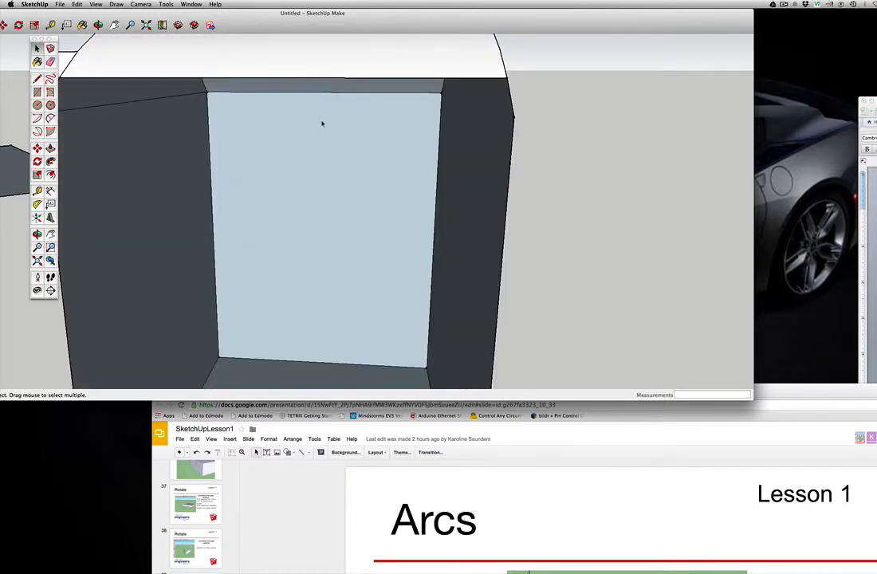
key("super+z")
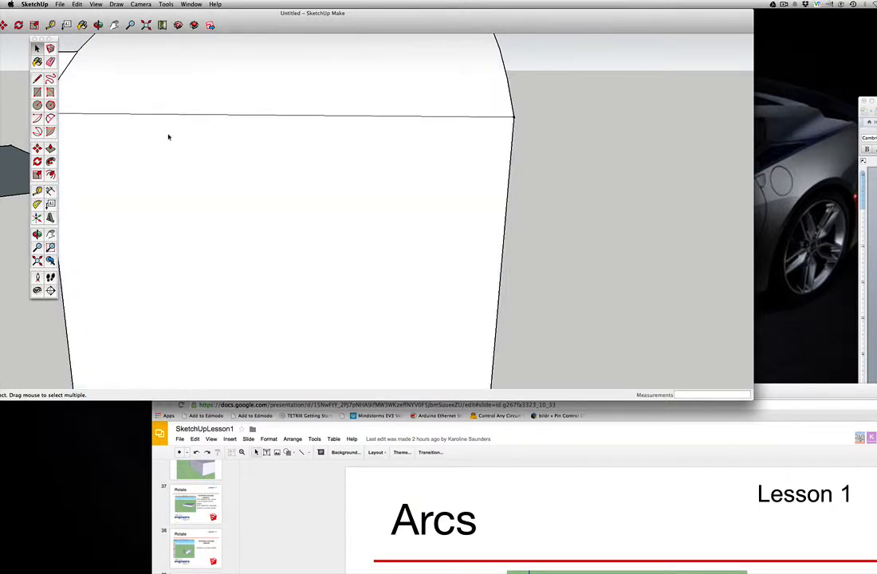
- Delete the edge between the arch and the block's back face, and select the merged face
middle_click_drag(168, 137, 340, 186)
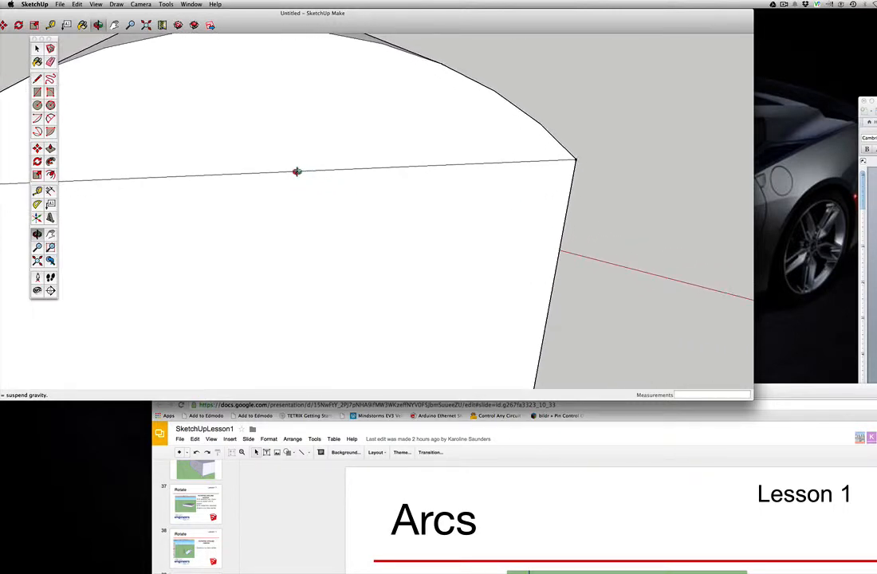
key("space")
left_click(297, 175)
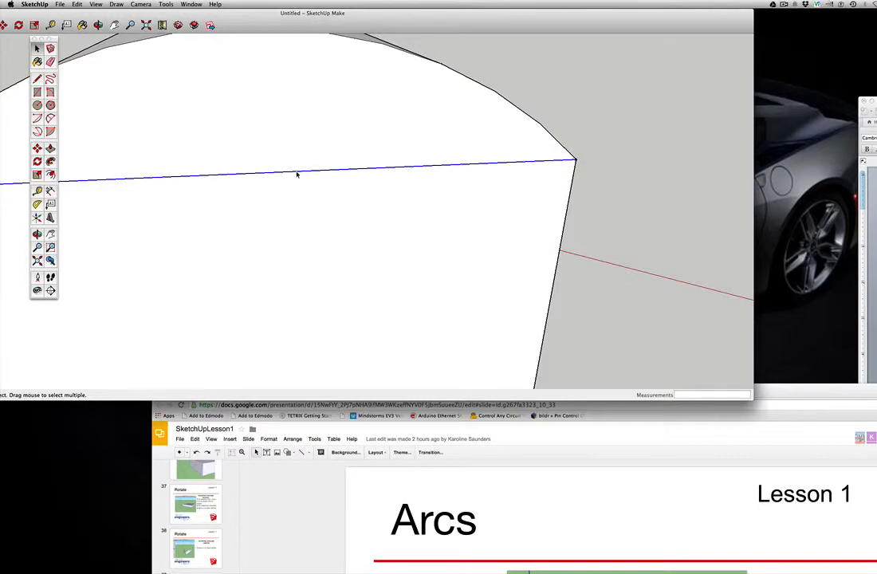
key("Delete")
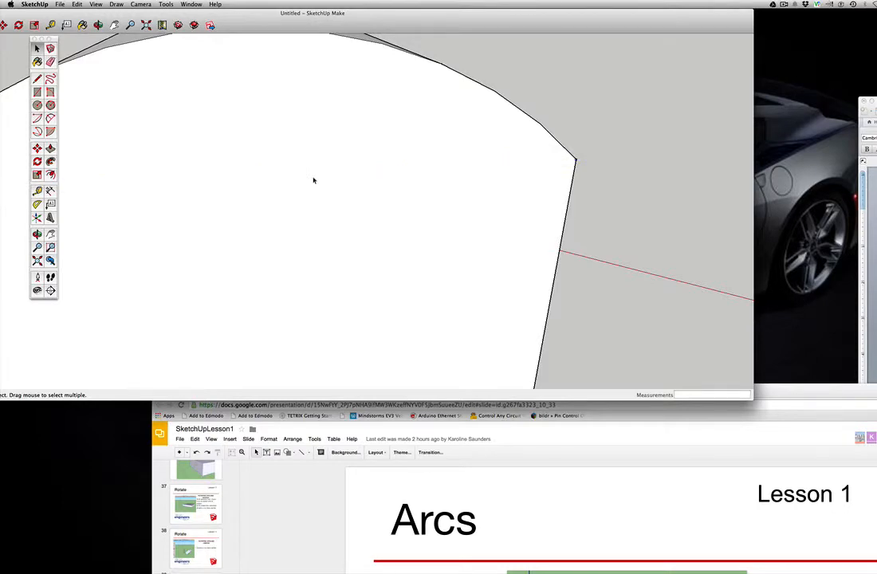
left_click(314, 180)
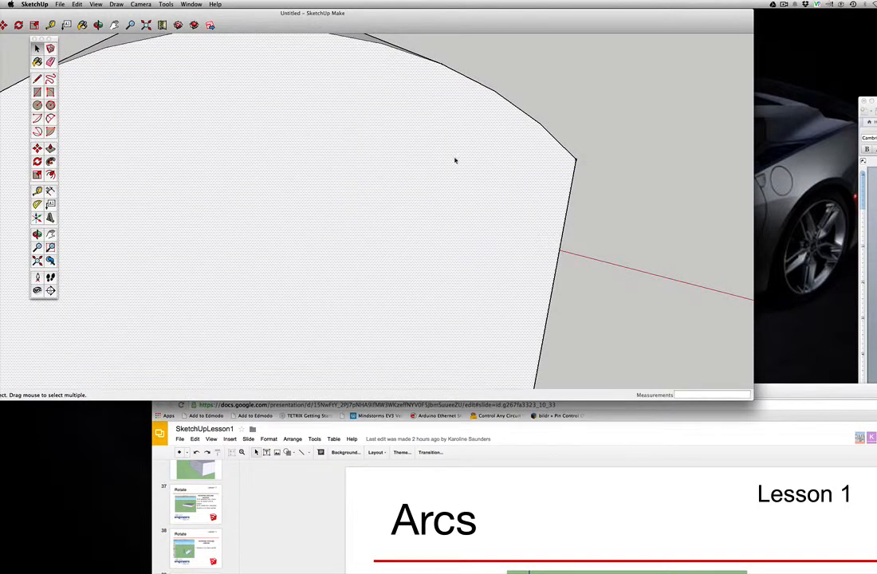
- Examine the arched block from several sides, both within the whole model and close up
mouse_move(381, 170)
middle_mouse_down()
mouse_move(479, 166)
mouse_move(304, 173)
mouse_move(448, 160)
middle_mouse_up()
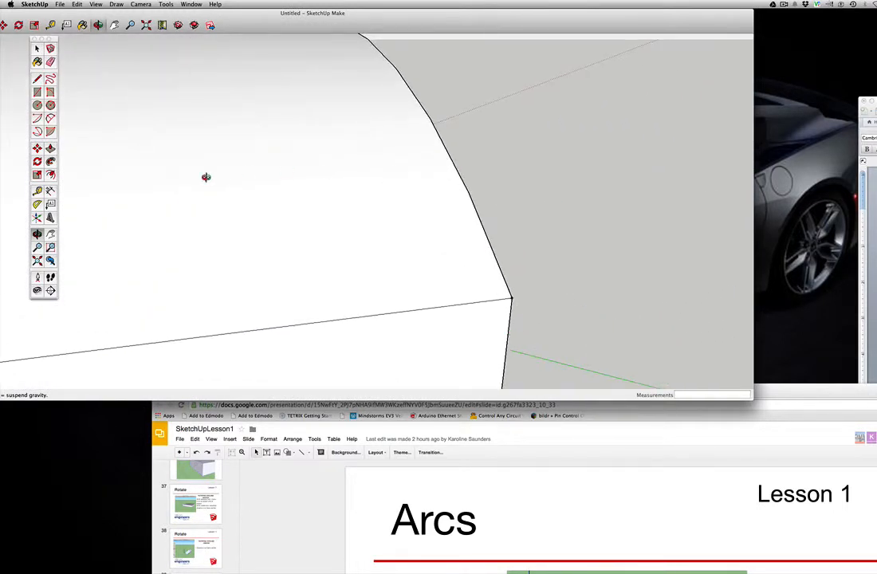
scroll(205, 178, "up", 1)
scroll(206, 177, "down", 1)
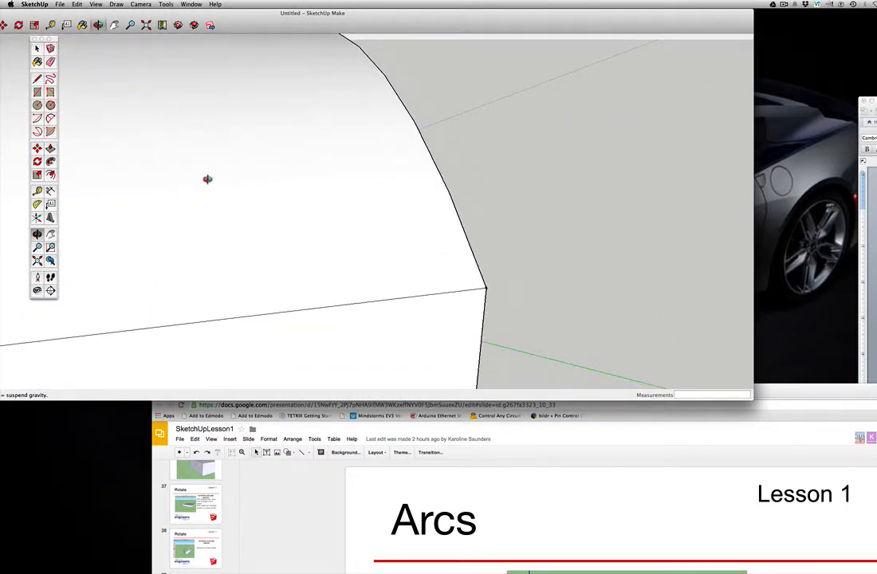
mouse_move(151, 241)
middle_mouse_down()
mouse_move(383, 181)
mouse_move(82, 293)
mouse_move(1, 191)
middle_mouse_up()
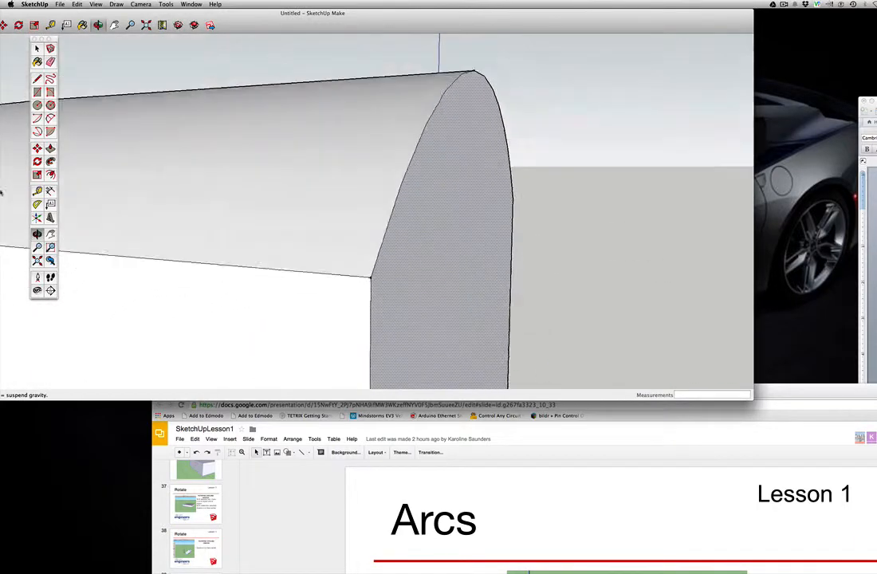
left_click_drag(2, 192, 2, 194)
left_click_drag(516, 261, 485, 288)
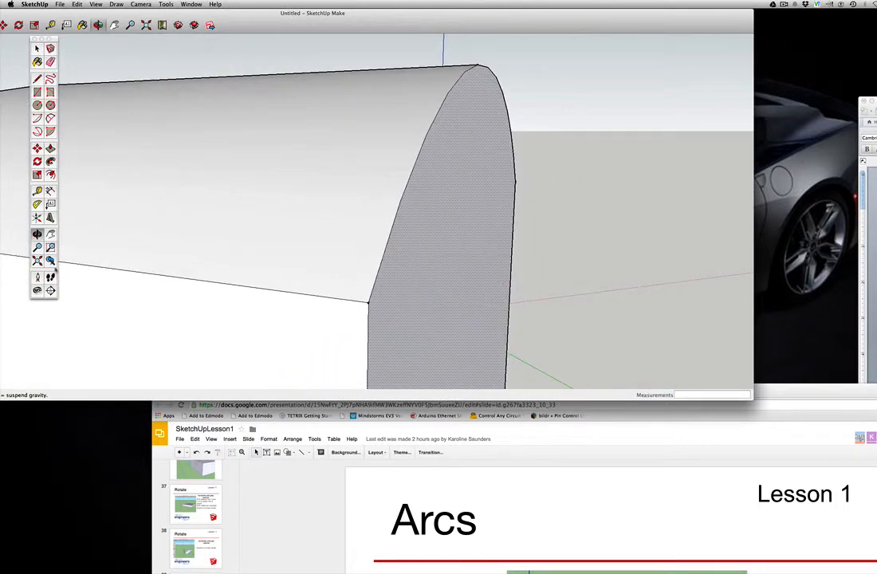
left_click(40, 263)
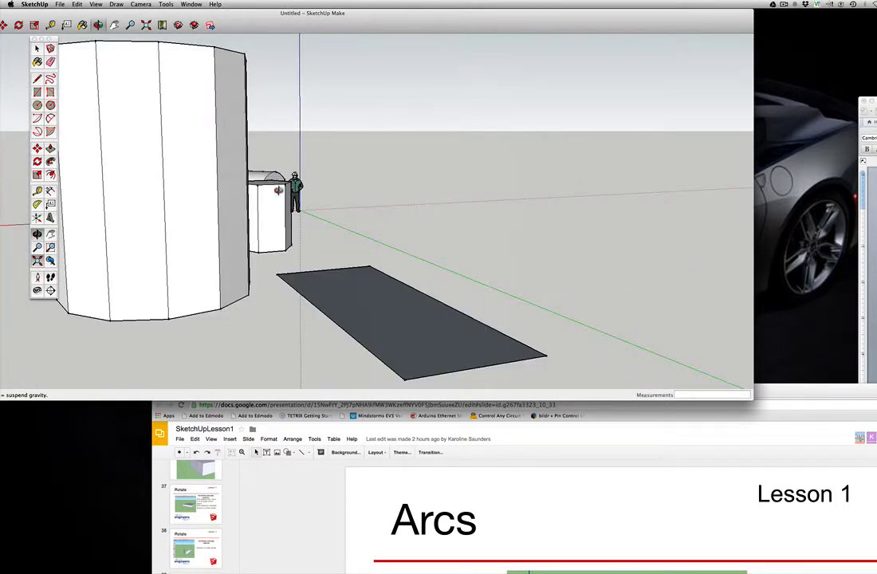
left_click_drag(353, 186, 115, 192)
left_click_drag(408, 177, 346, 178)
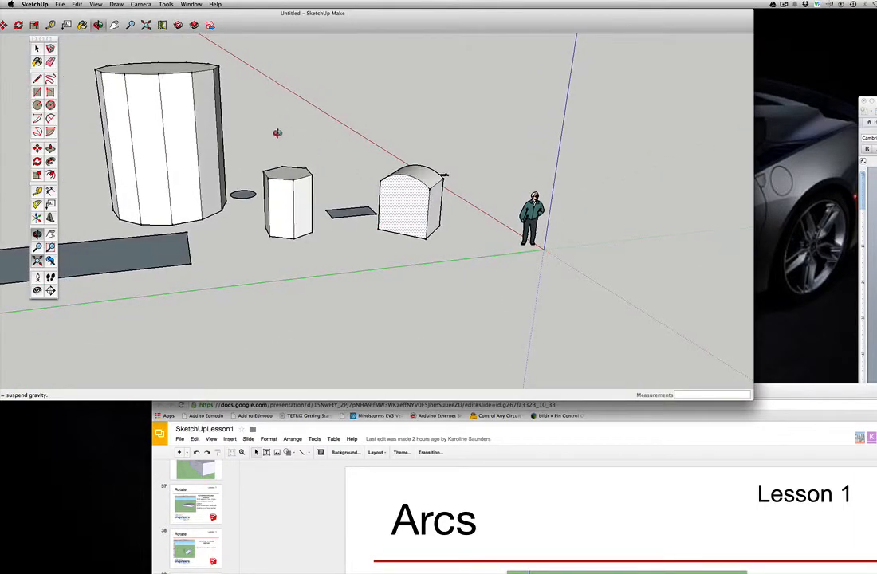
left_click(51, 247)
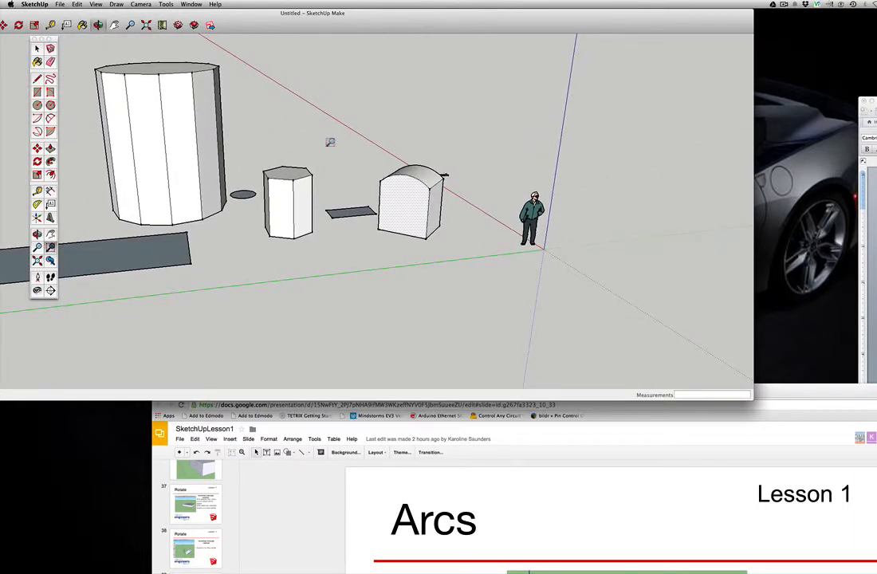
left_click_drag(341, 128, 574, 255)
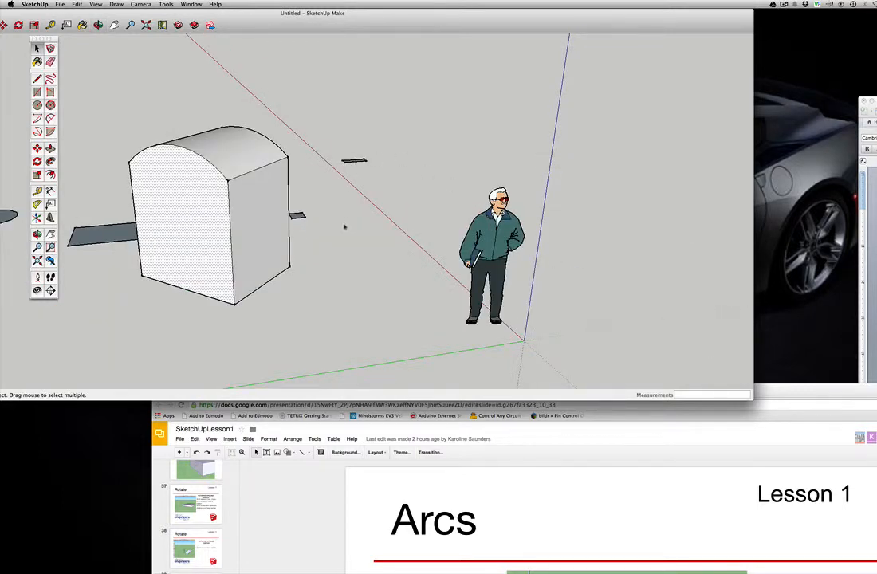
mouse_move(337, 255)
middle_mouse_down()
mouse_move(53, 293)
mouse_move(74, 300)
mouse_move(389, 257)
mouse_move(354, 287)
mouse_move(347, 328)
mouse_move(411, 252)
mouse_move(431, 260)
mouse_move(206, 275)
mouse_move(321, 221)
middle_mouse_up()
middle_click_drag(276, 141, 258, 145)
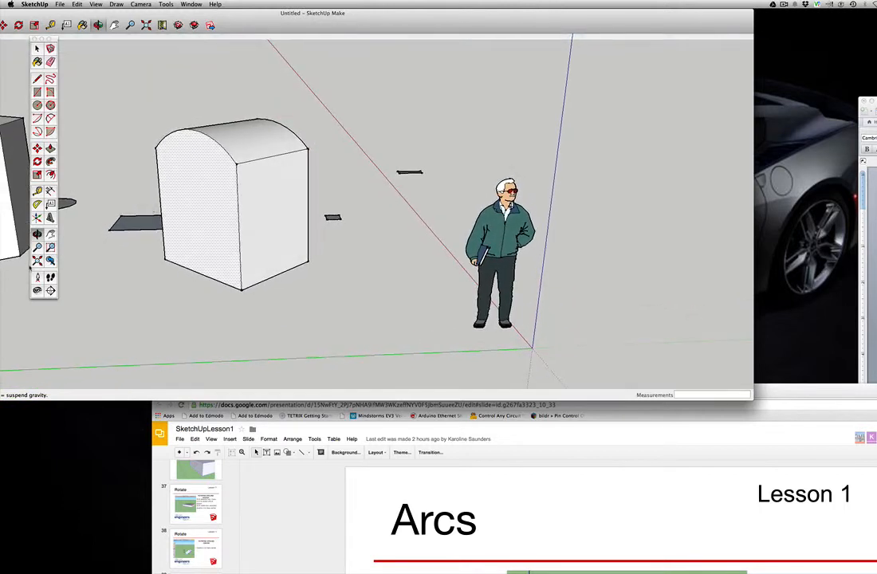
- Try to delete the edge between the curved top and the side facing the standing figure, and undo the deletion
left_click(269, 159)
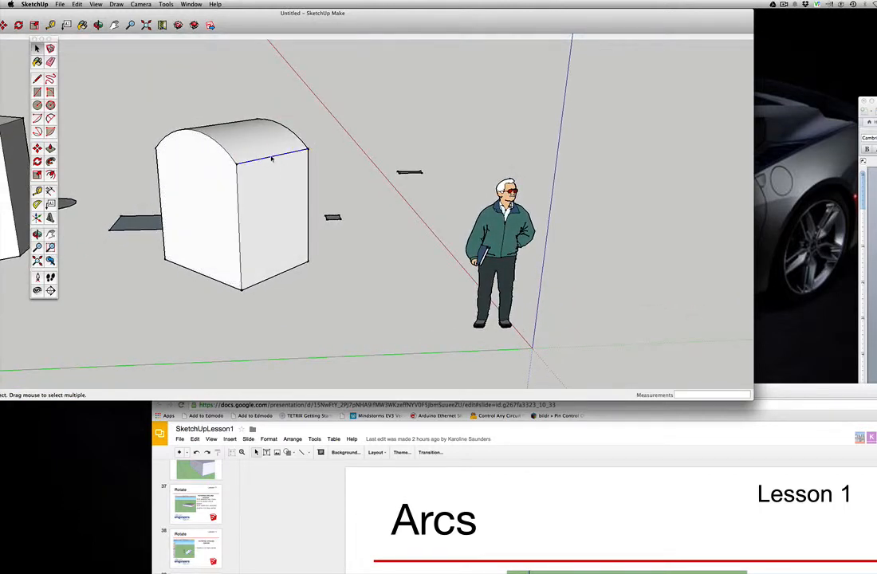
key("Delete")
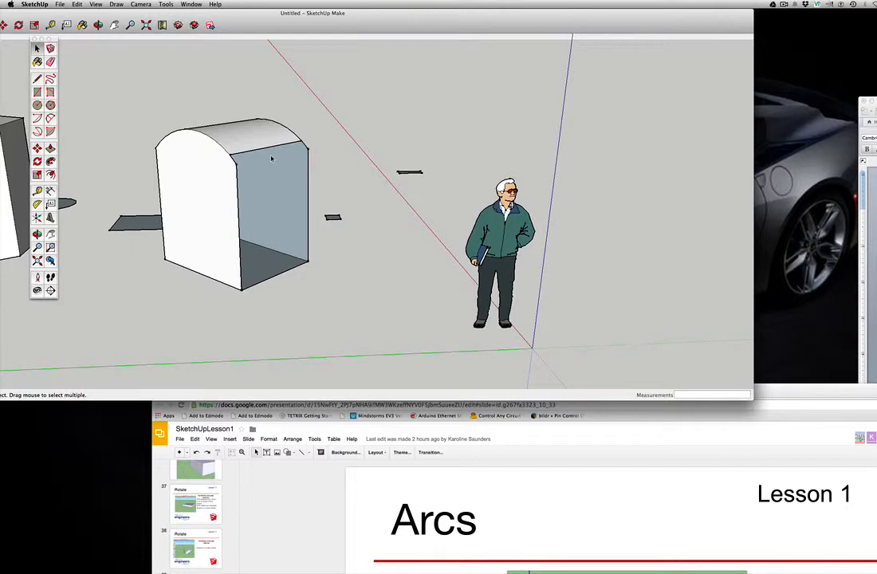
key("super+z")
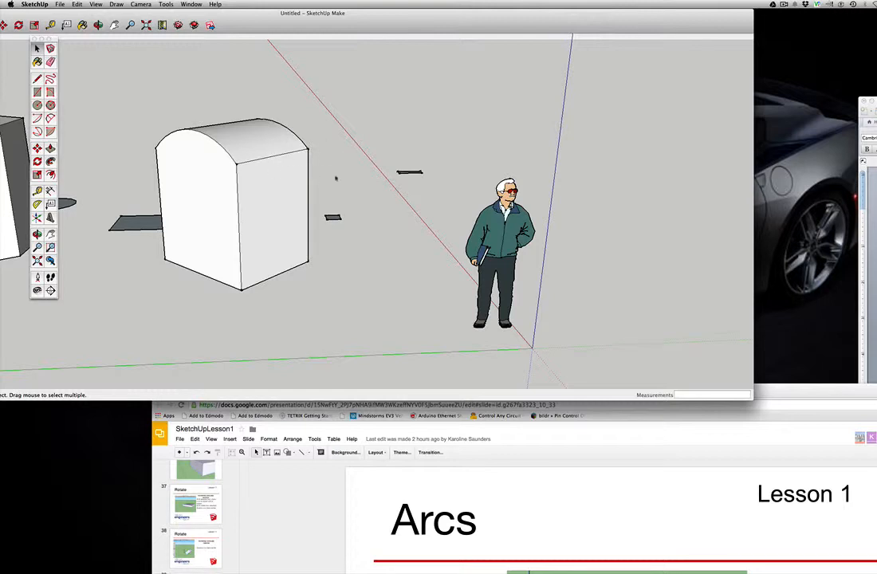
- Paint the block's curved top yellow, and close the colour picker
left_click(265, 139)
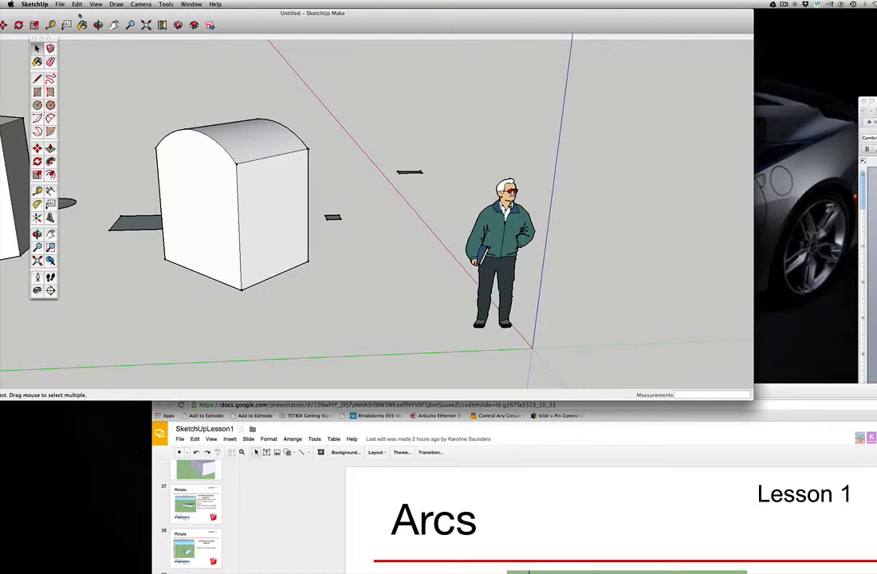
key("b")
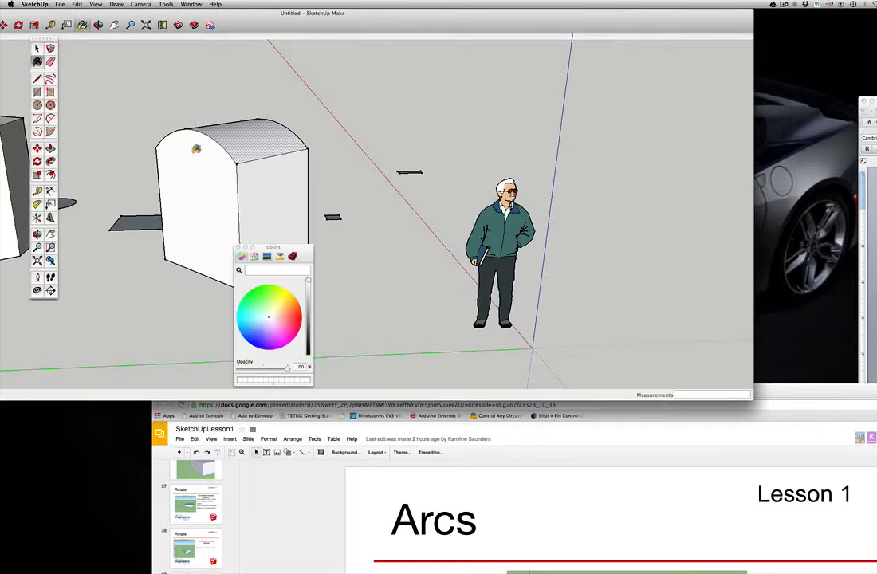
left_click(283, 299)
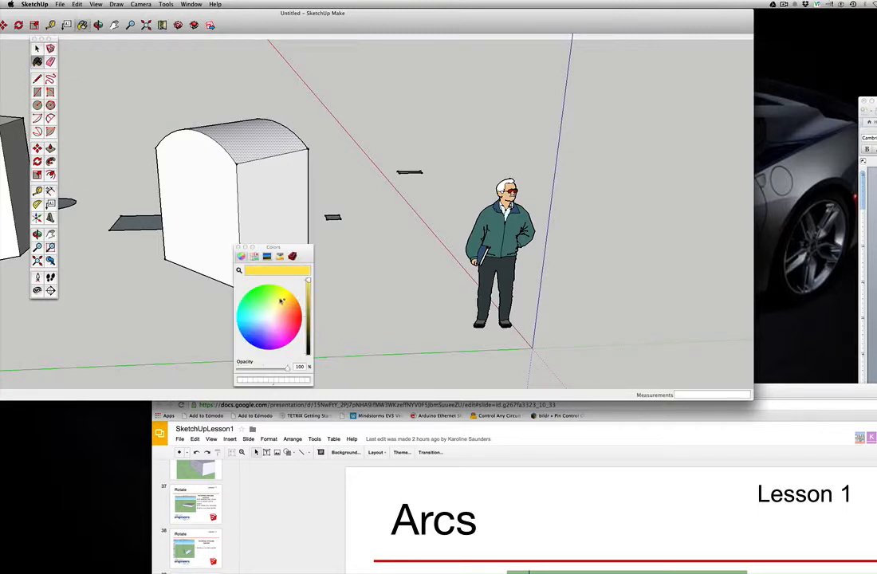
left_click(223, 120)
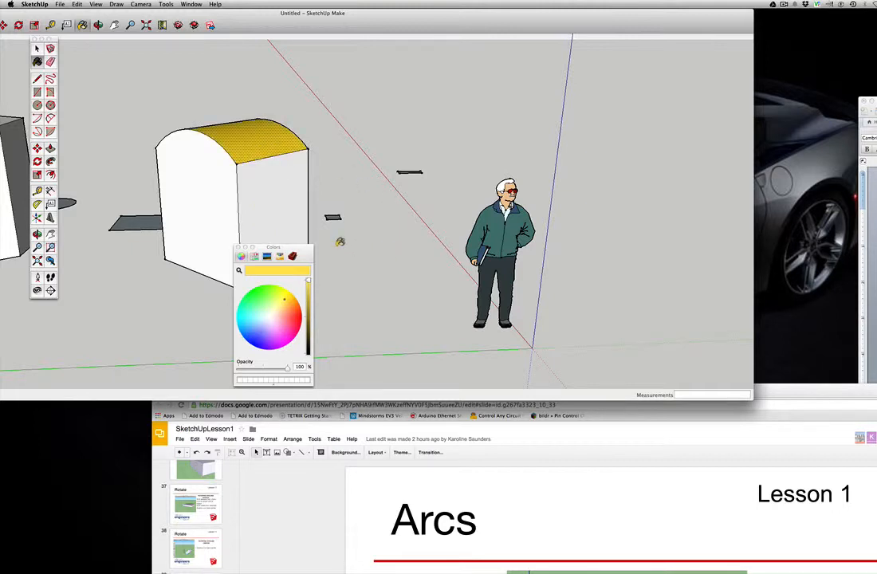
key("o")
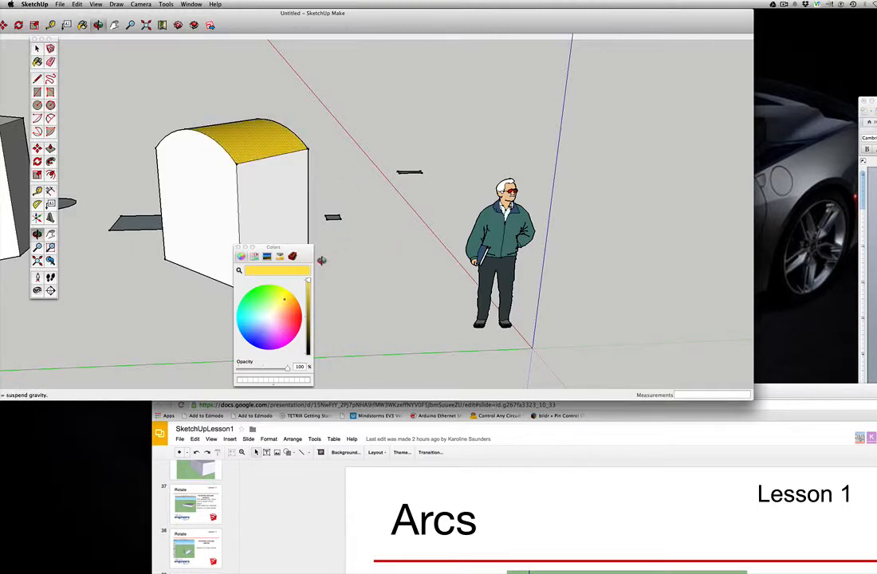
left_click(238, 247)
mouse_move(331, 245)
left_mouse_down()
mouse_move(235, 271)
mouse_move(0, 281)
mouse_move(202, 365)
mouse_move(386, 371)
mouse_move(307, 284)
mouse_move(52, 309)
mouse_move(313, 225)
mouse_move(163, 253)
mouse_move(306, 259)
mouse_move(427, 238)
mouse_move(332, 236)
mouse_move(408, 256)
mouse_move(432, 245)
mouse_move(396, 222)
left_mouse_up()
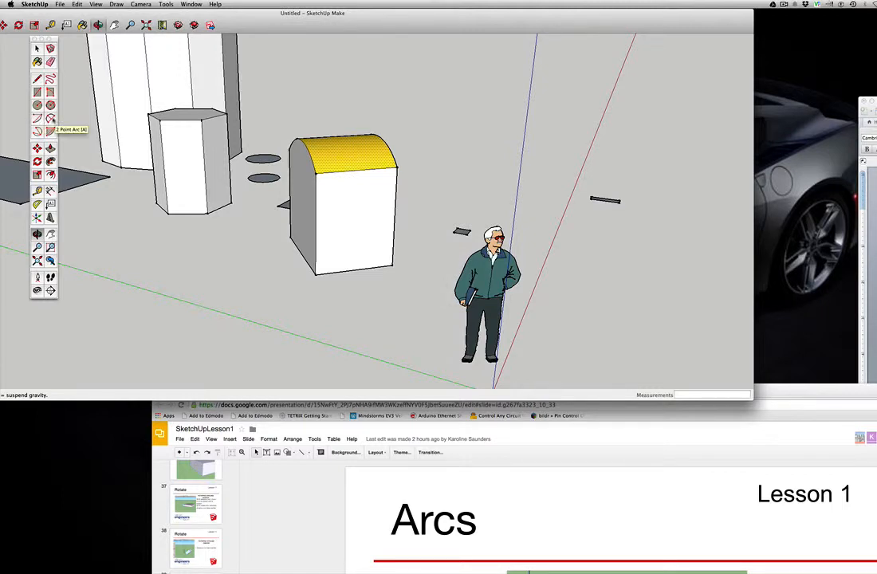
left_click(50, 118)
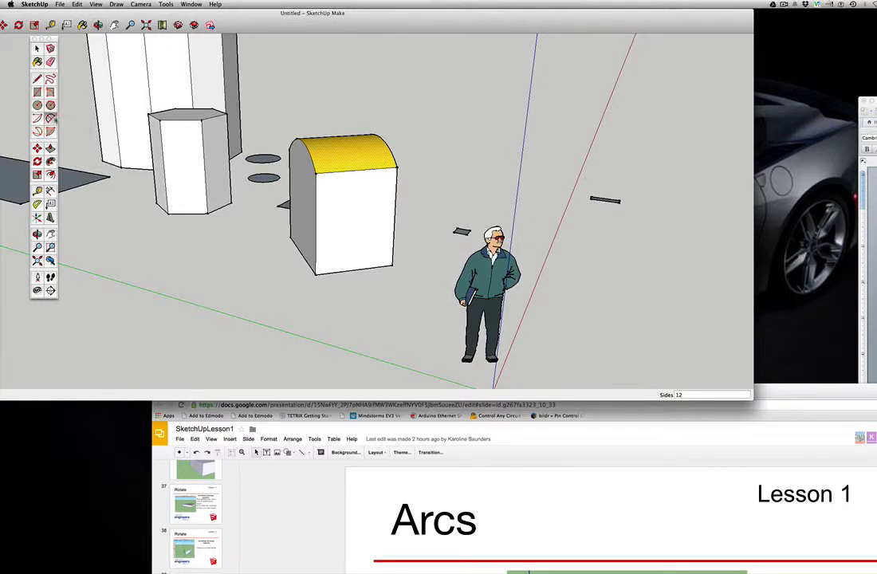
left_click(356, 218)
left_click(322, 171)
key("Escape")
- Draw a line down the middle of the block's side facing the standing figure, from its upper edge to its lower edge
key("l")
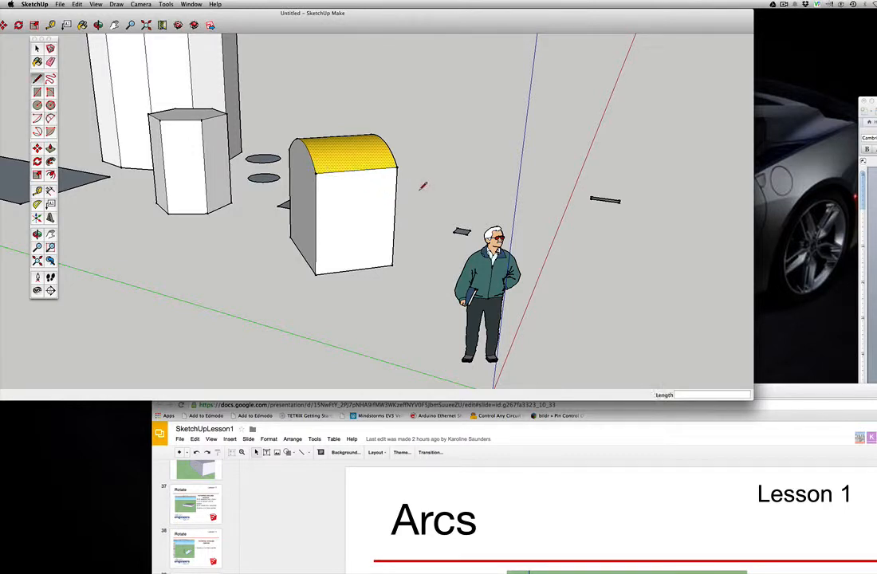
left_click(358, 170)
left_click(355, 271)
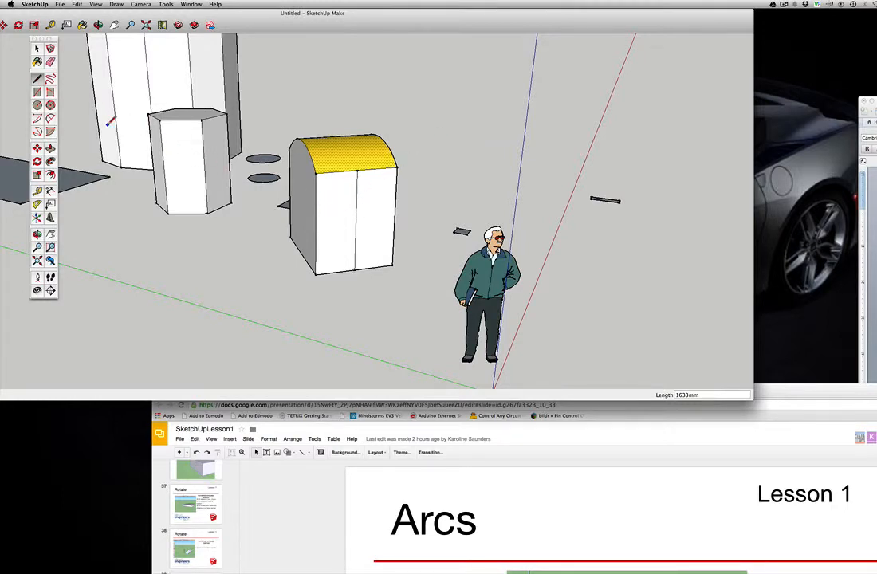
- Try a 2 Point Arc across the divided face, between its two vertical edges, with a downward bulge of about 253 mm
left_click(50, 118)
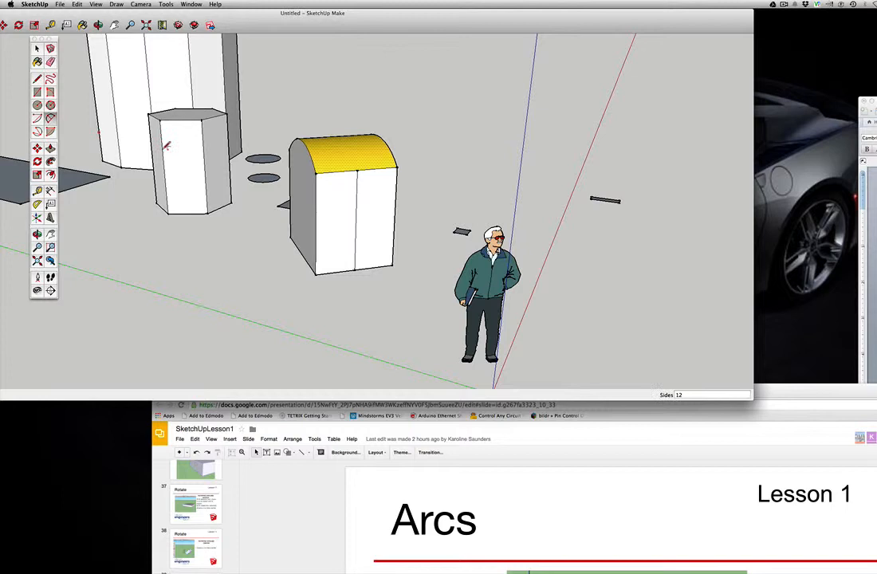
left_click(318, 201)
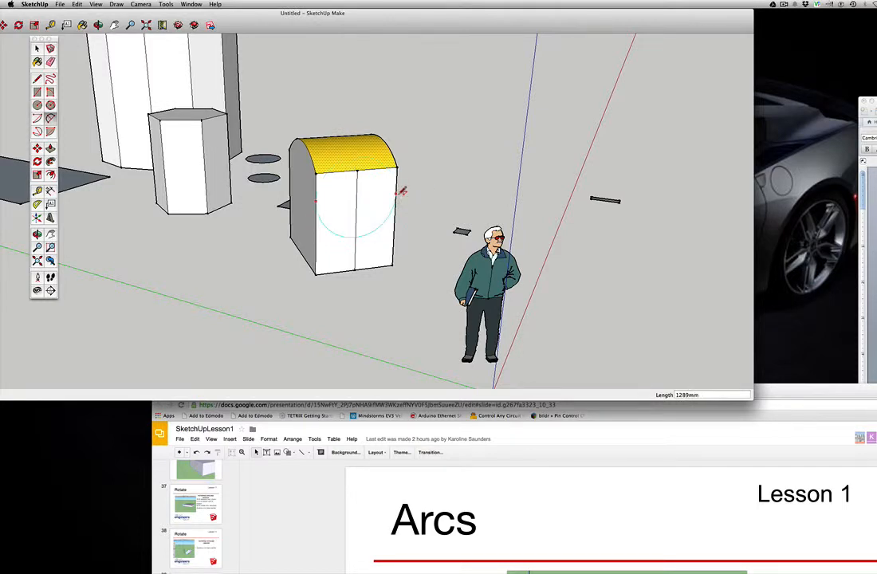
left_click(401, 192)
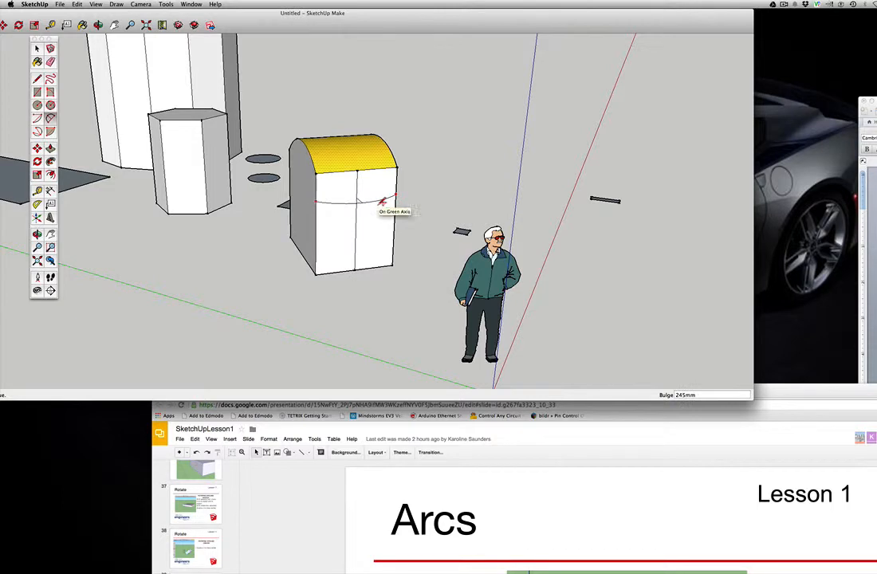
left_click(384, 201)
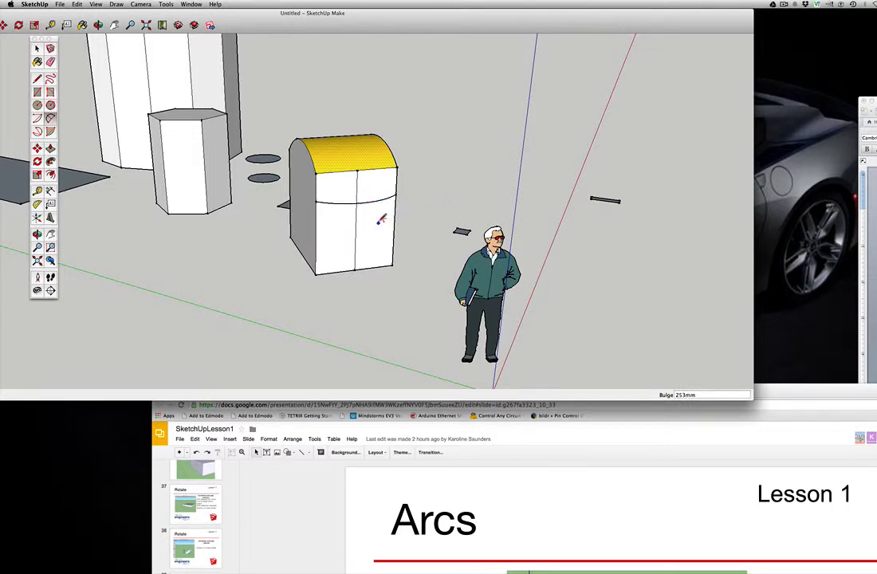
- Rearrange the lesson slides browser window and the SketchUp window so that they no longer overlap
key("o")
left_click_drag(372, 280, 365, 228)
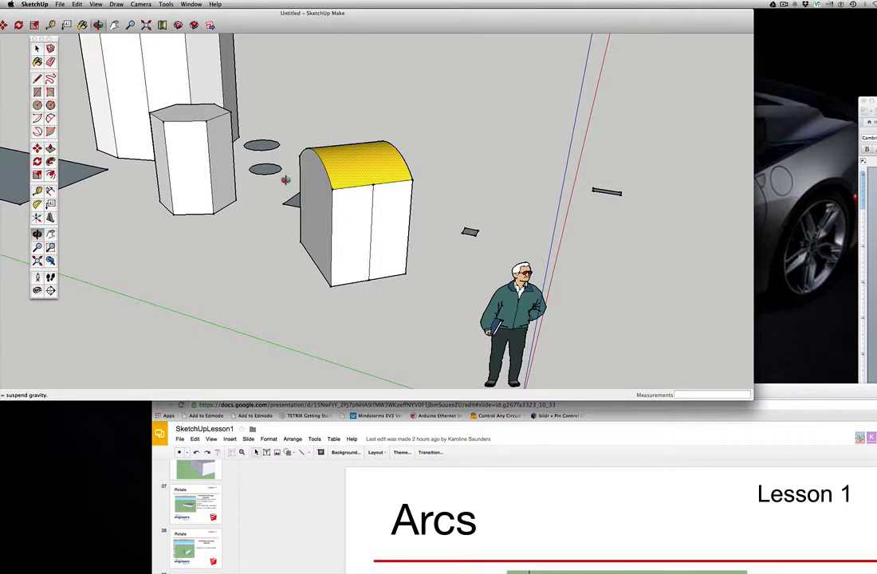
left_click(371, 465)
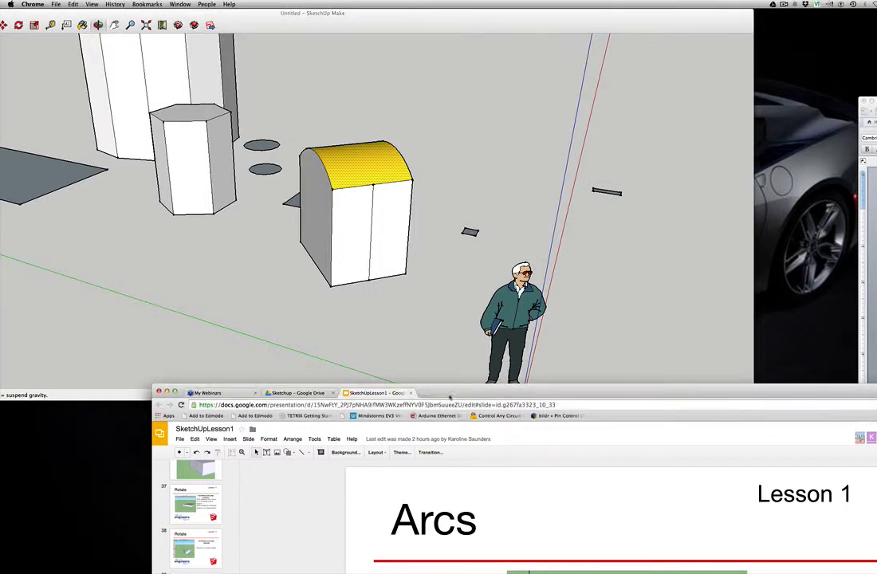
mouse_move(451, 396)
left_mouse_down()
mouse_move(355, 160)
mouse_move(340, 158)
left_mouse_up()
left_click_drag(404, 478, 406, 479)
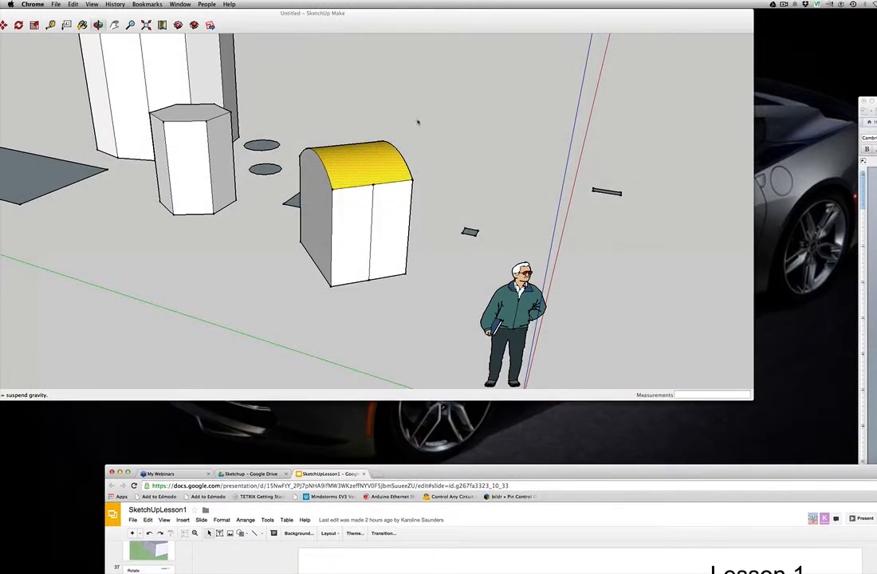
mouse_move(361, 17)
left_mouse_down()
mouse_move(477, 45)
mouse_move(455, 33)
left_mouse_up()
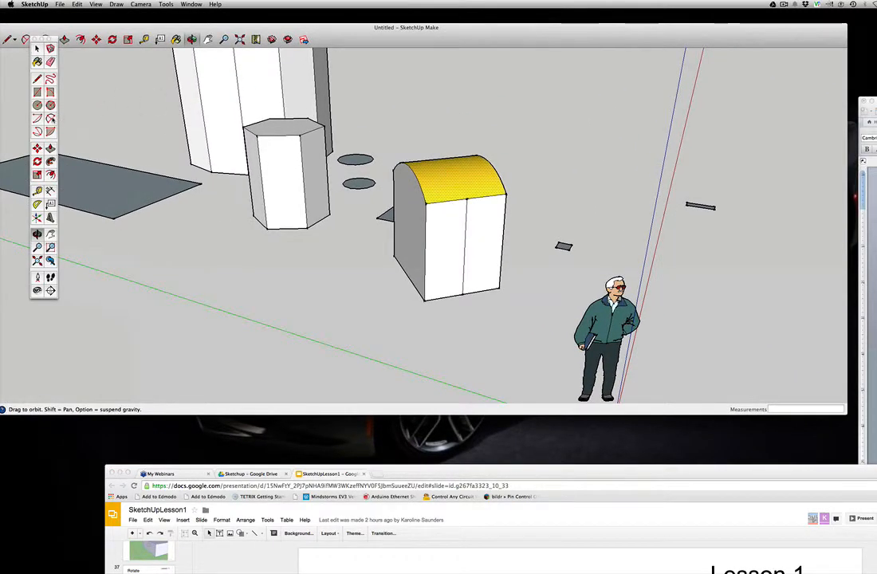
- Draw a 2 Point Arc between the divided face's vertical edges, bulging up about 816 mm to the upper end of the centre line
left_click(50, 118)
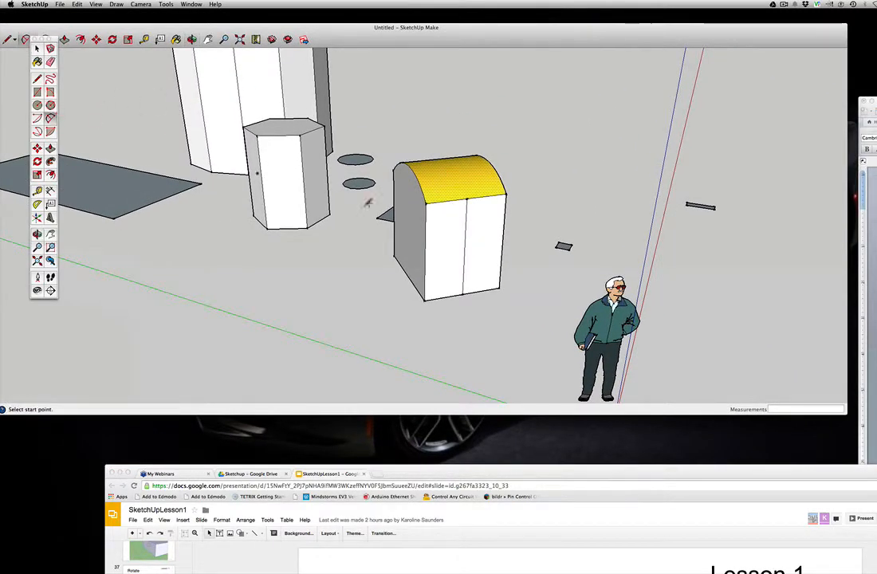
left_click(430, 248)
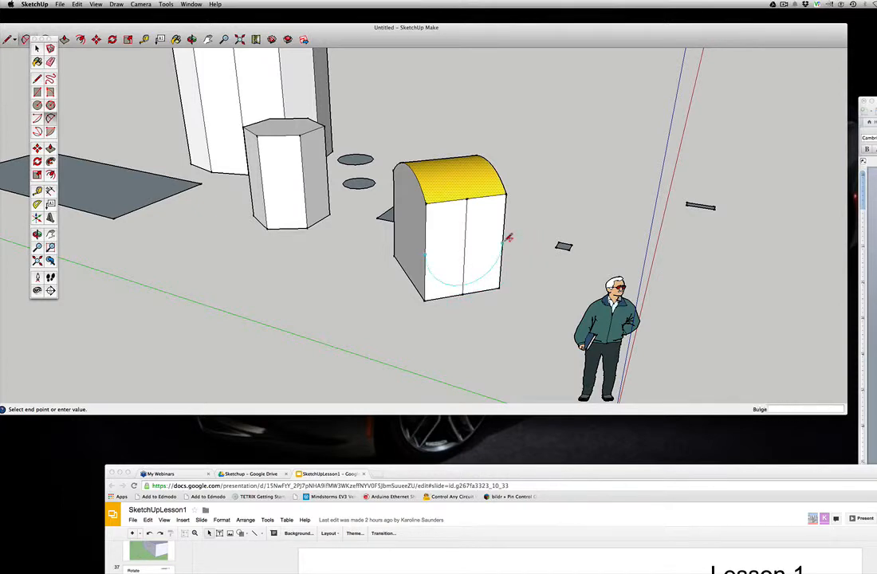
left_click(502, 242)
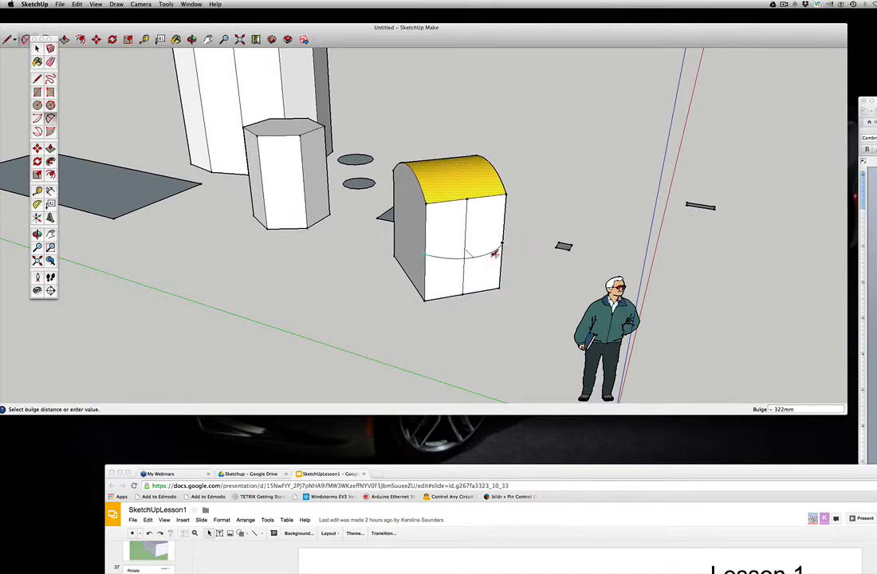
left_click(479, 200)
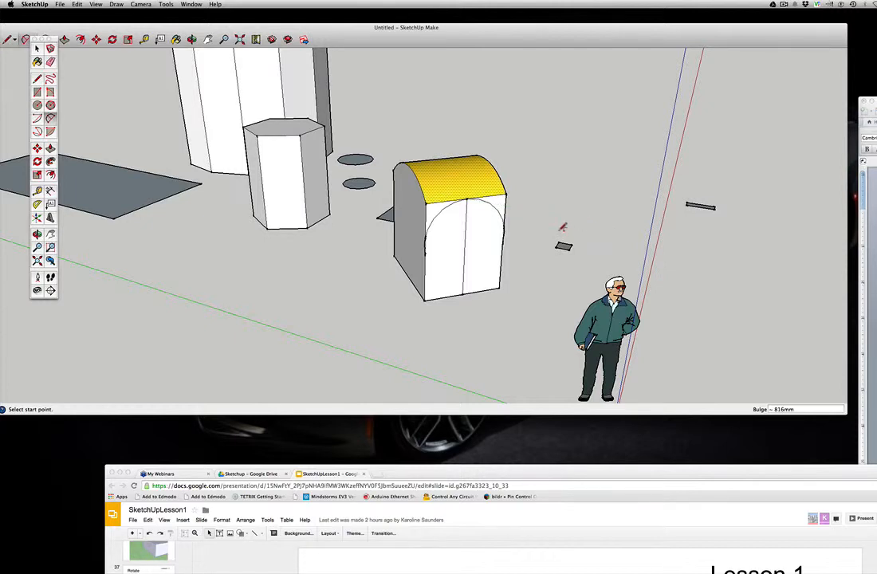
- Push the two corner faces above the arch into the block, one by about 141 mm and the other by about 32 mm
key("space")
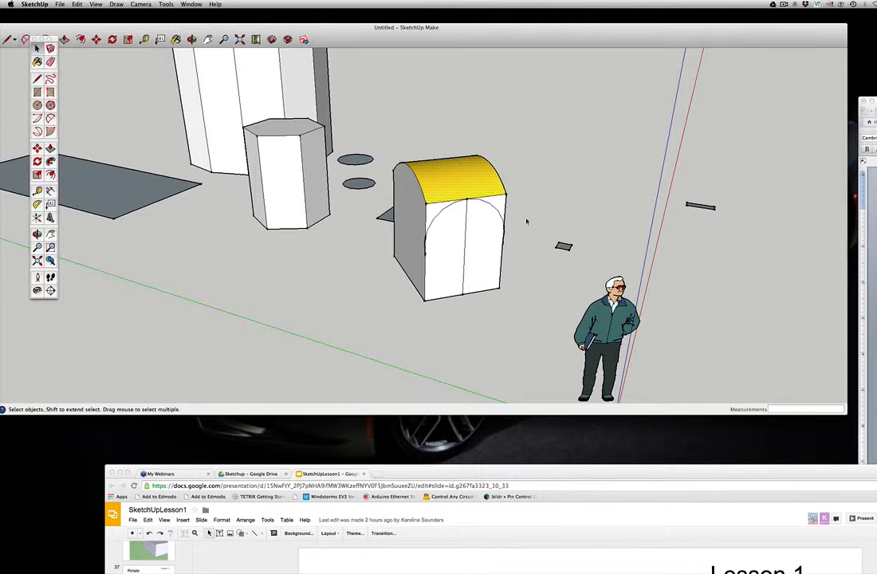
left_click(440, 208)
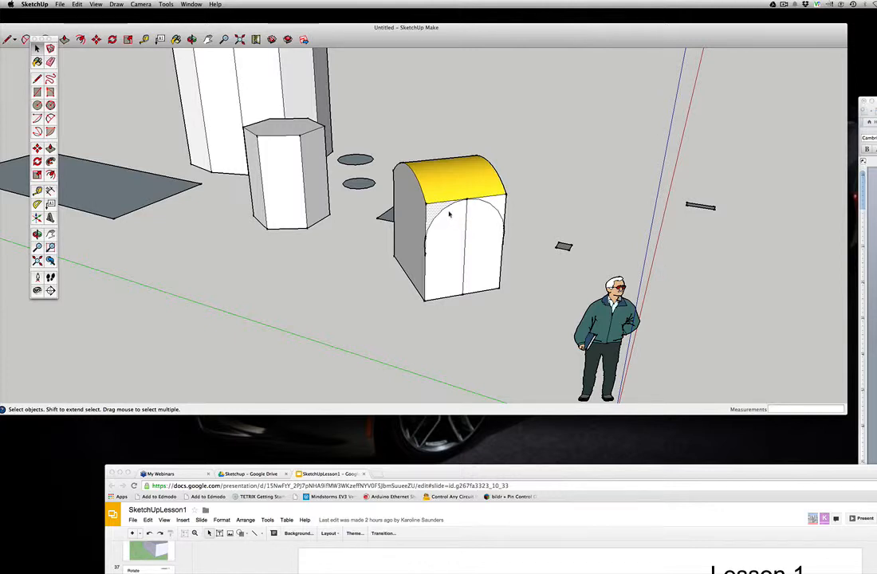
key("p")
left_click_drag(434, 209, 431, 208)
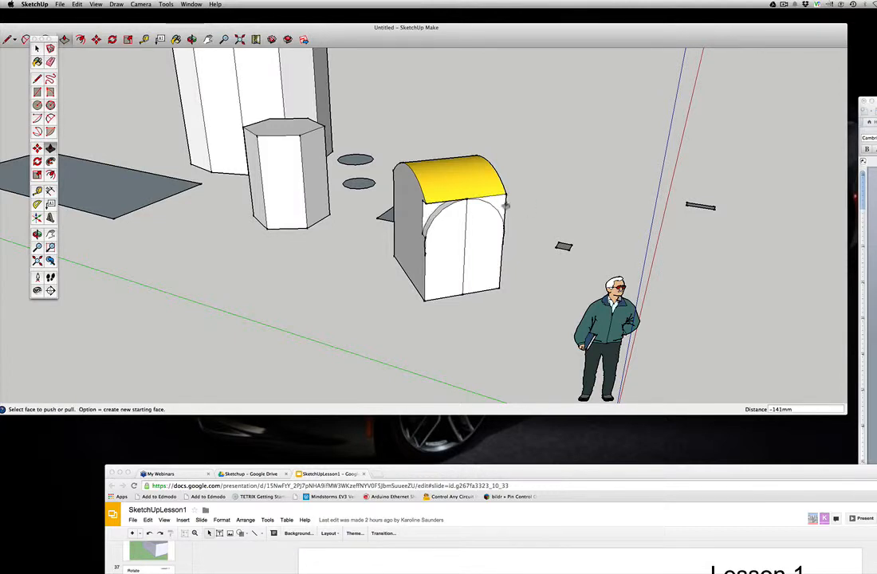
key("space")
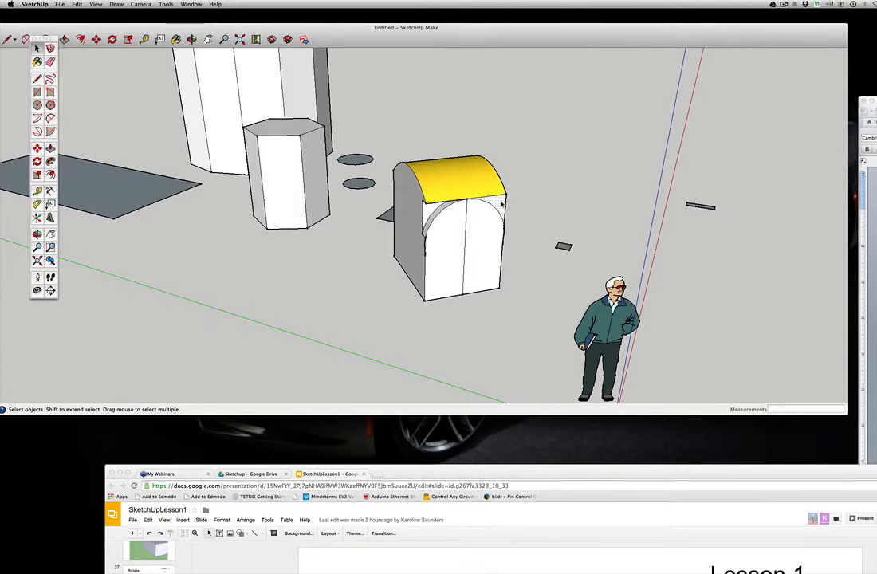
key("p")
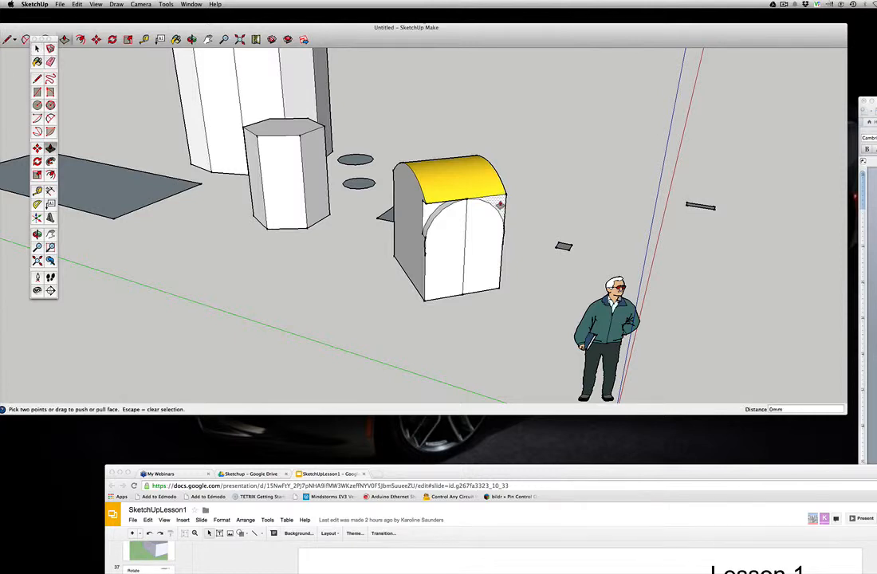
left_click(500, 204)
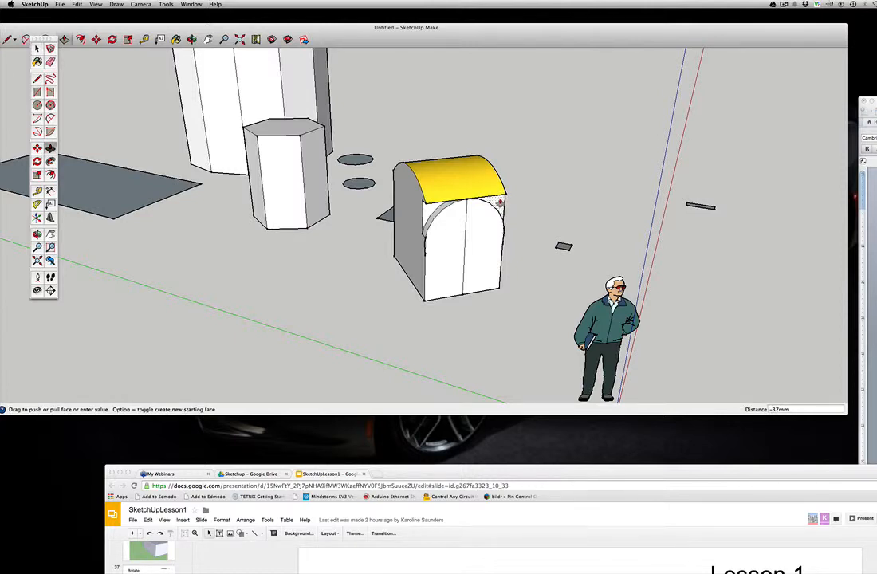
left_click(501, 201)
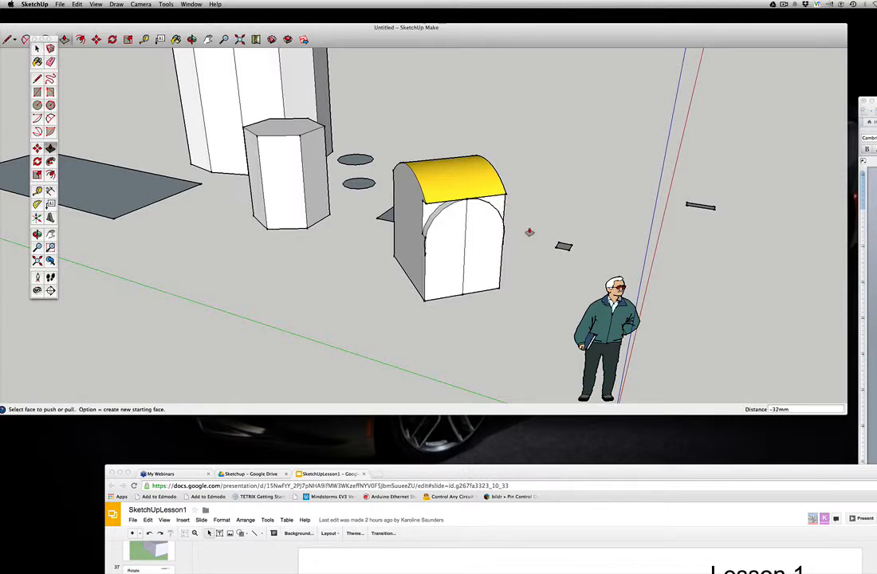
- Delete the vertical centre line dividing the arched face
key("o")
left_click_drag(528, 178, 501, 225)
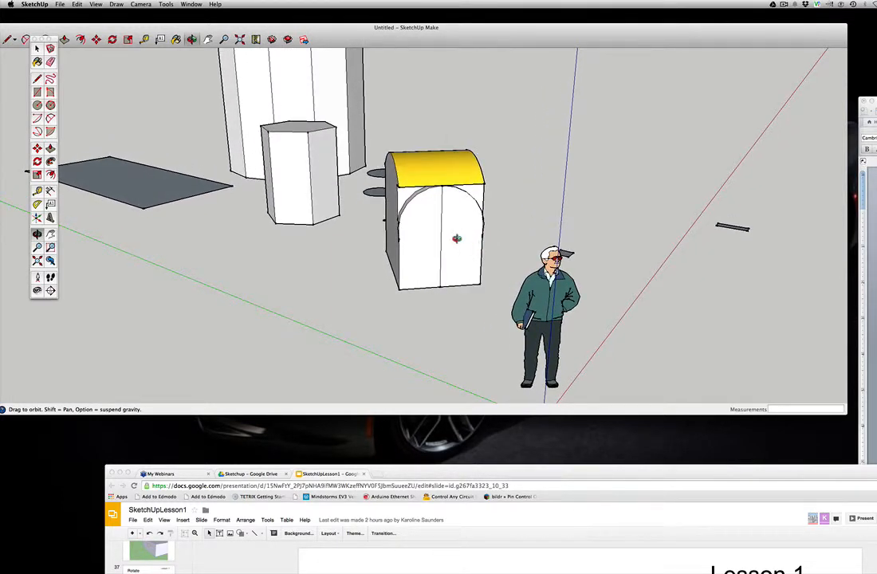
key("space")
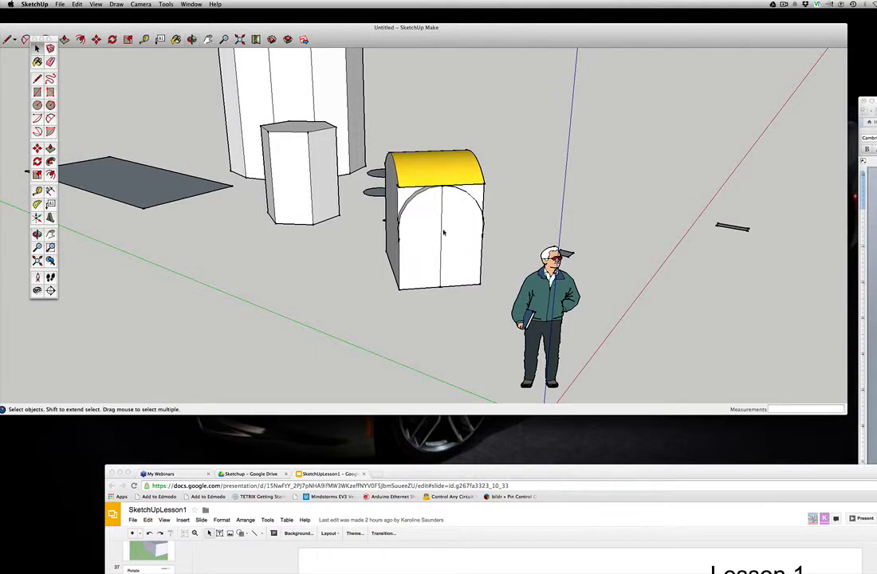
left_click(442, 232)
key("Delete")
- Pull the arched face outward from the block by about 1184 mm with Push/Pull
left_click(444, 235)
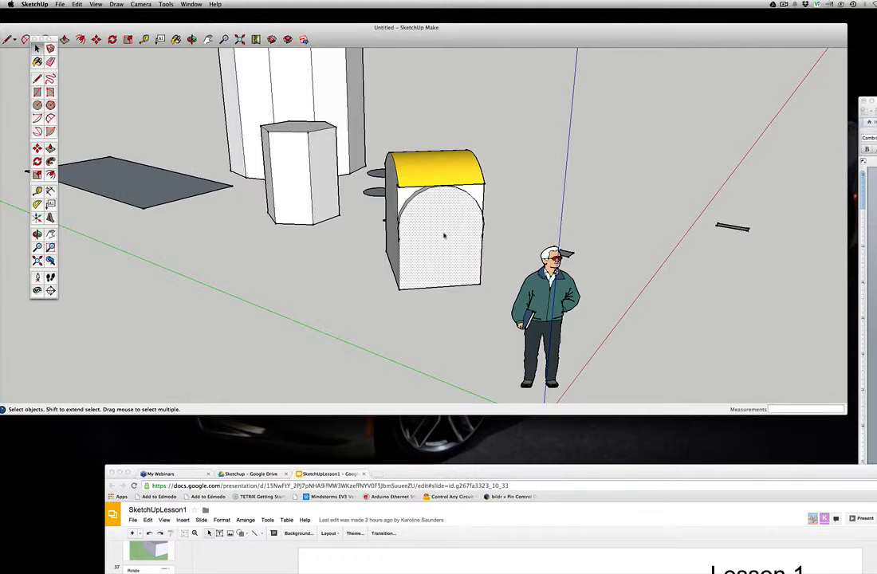
double_click(444, 235)
key("p")
left_click(444, 236)
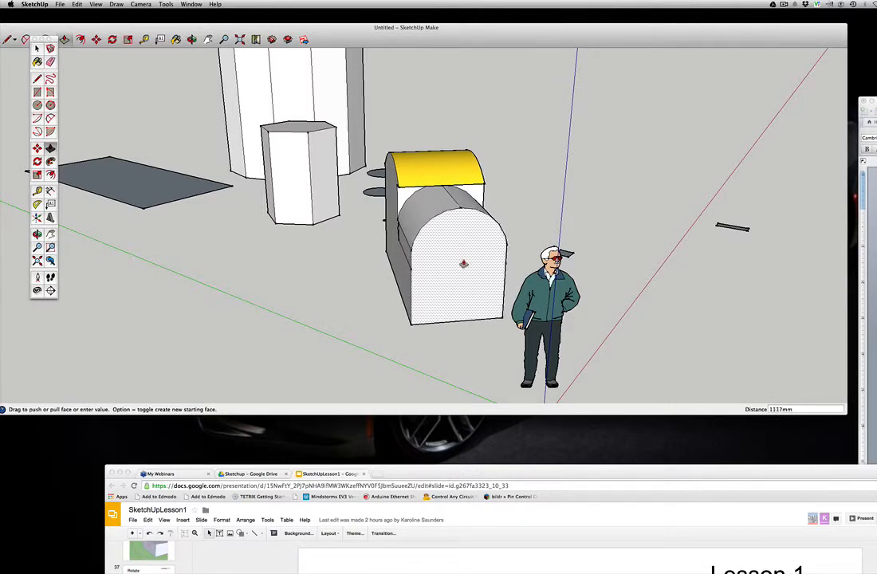
left_click(513, 269)
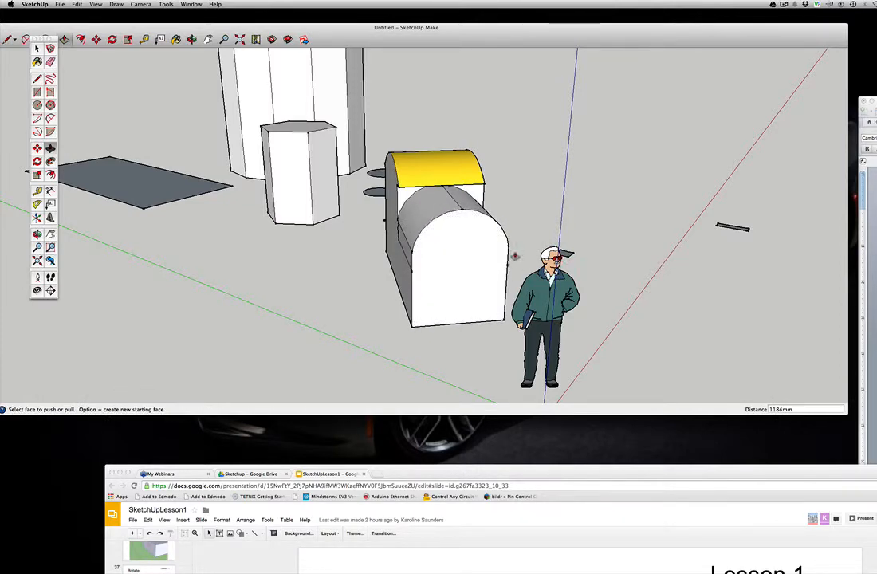
middle_click_drag(429, 276, 486, 263)
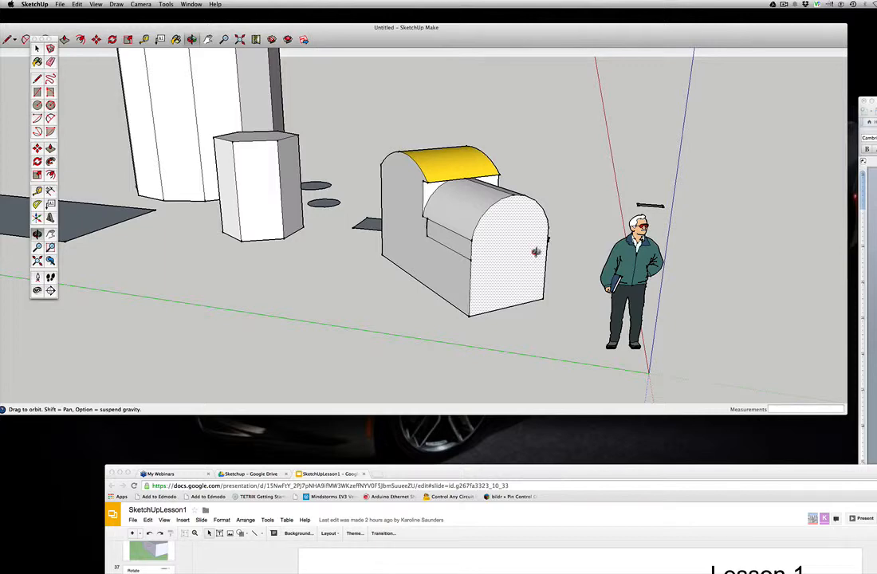
- Switch to the browser with the lesson slides and move its window up over the model to show the Arcs slide
left_click_drag(573, 470, 504, 213)
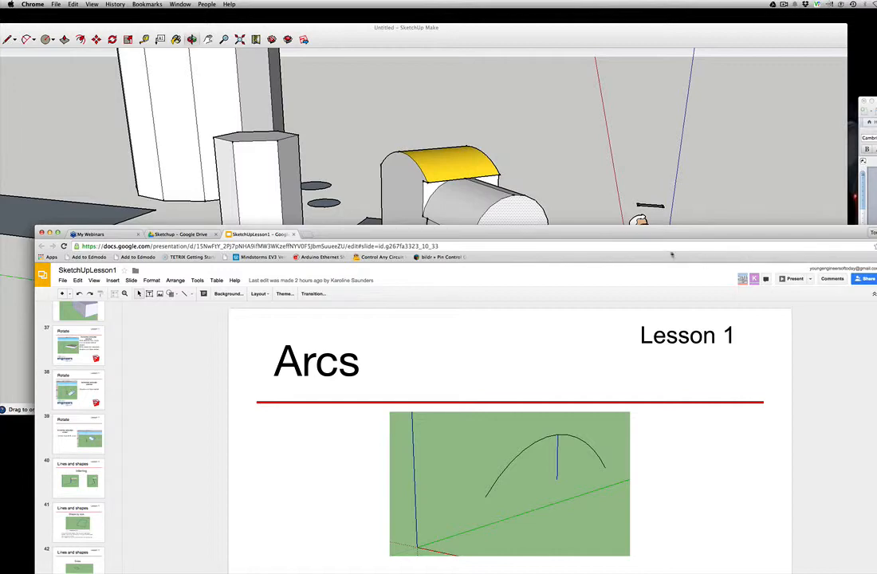
- Browse the lesson slides past Arcs and show the Arc Tangents slide
mouse_move(659, 232)
left_mouse_down()
mouse_move(666, 20)
mouse_move(660, 23)
left_mouse_up()
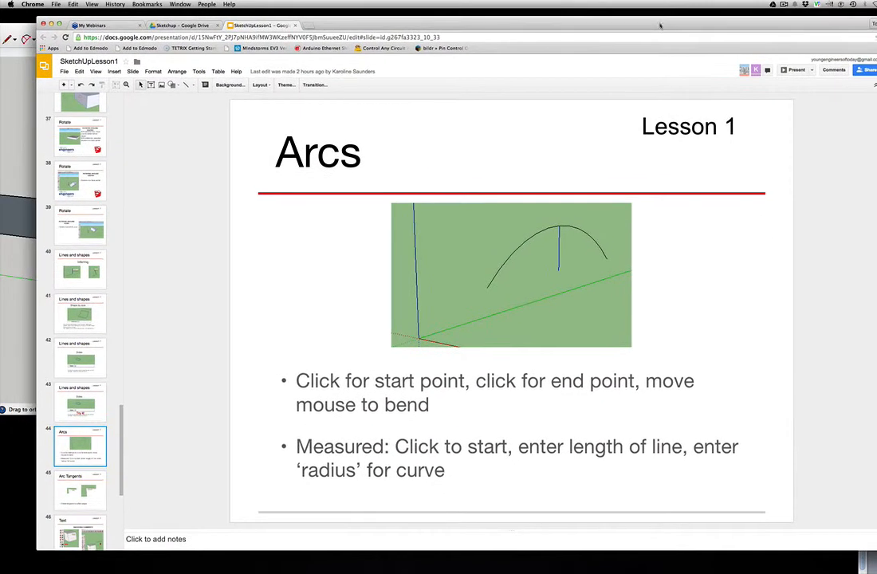
left_click(75, 494)
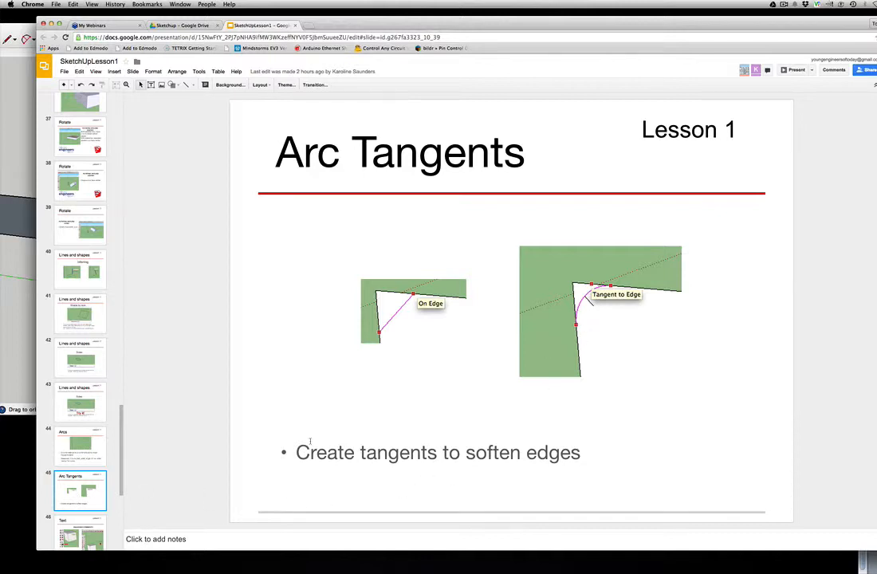
left_click(90, 530)
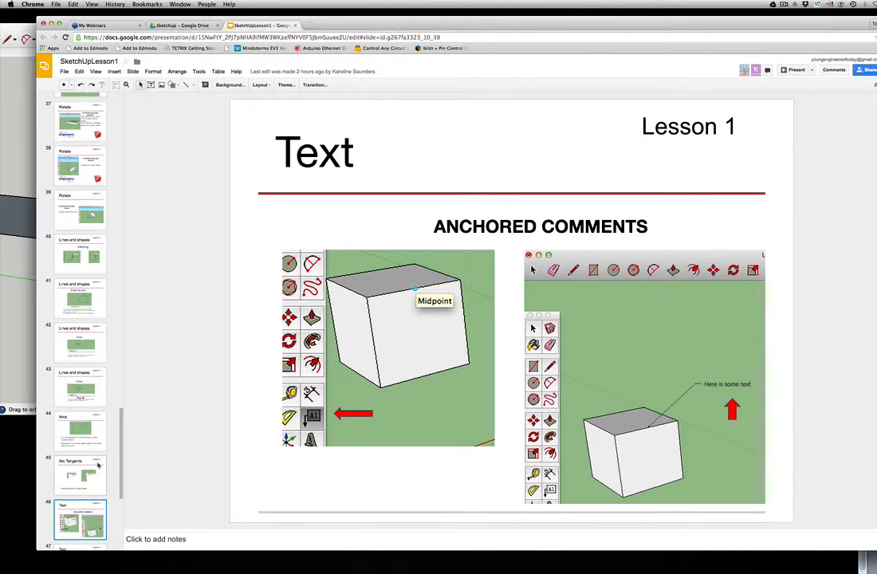
key("Up")
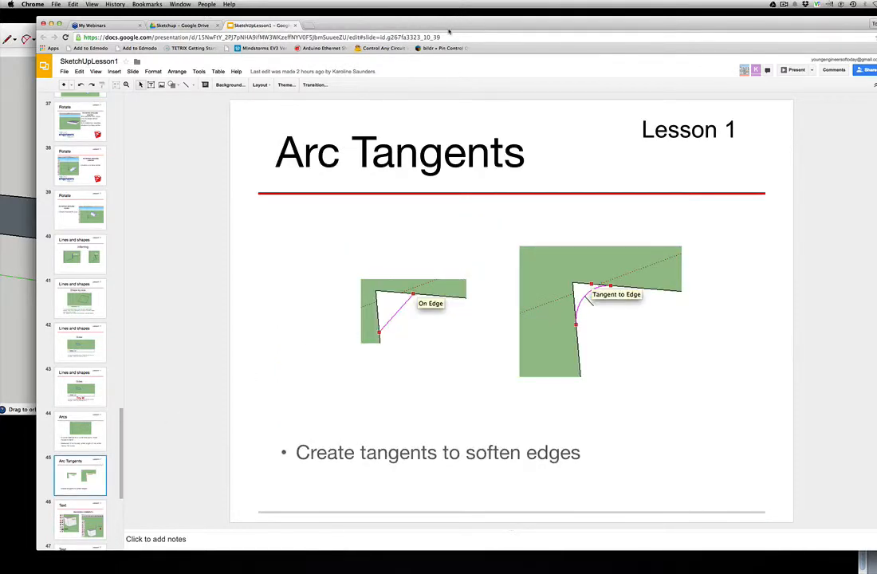
- Switch back to SketchUp, enlarge its window and pull the large flat rectangle in front of the tall prism up by about 924 mm
mouse_move(386, 25)
left_mouse_down()
mouse_move(474, 461)
mouse_move(517, 450)
mouse_move(511, 397)
left_mouse_up()
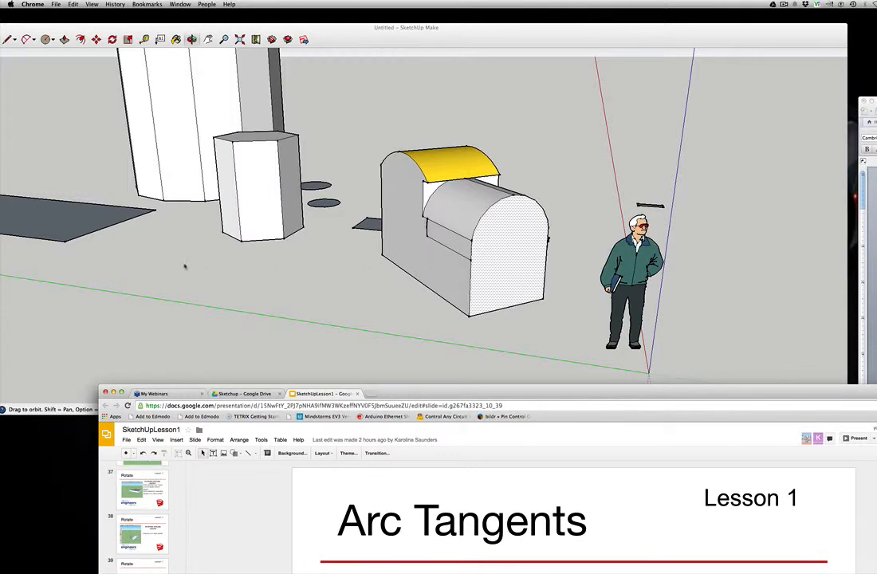
left_click(154, 273)
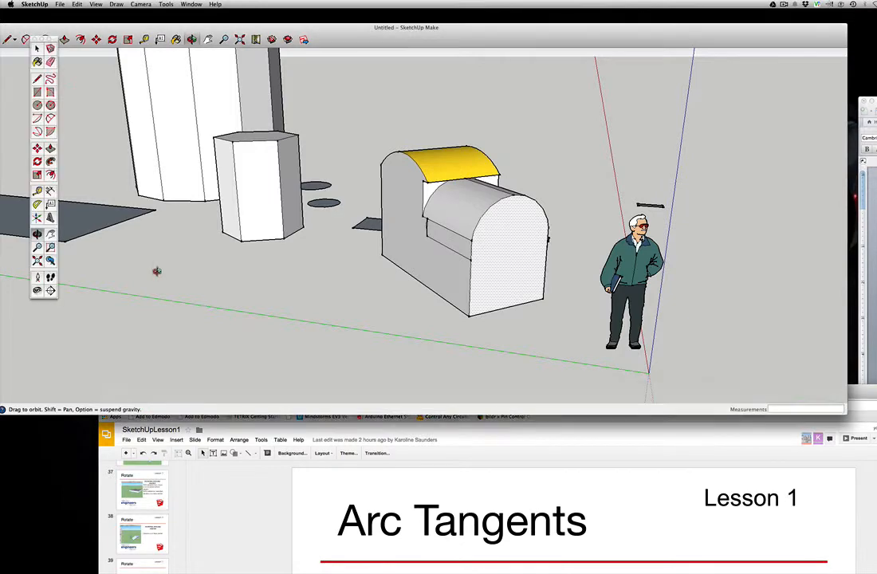
mouse_move(156, 272)
left_mouse_down()
mouse_move(334, 256)
mouse_move(282, 273)
mouse_move(366, 283)
mouse_move(340, 292)
mouse_move(414, 279)
mouse_move(566, 282)
mouse_move(430, 279)
left_mouse_up()
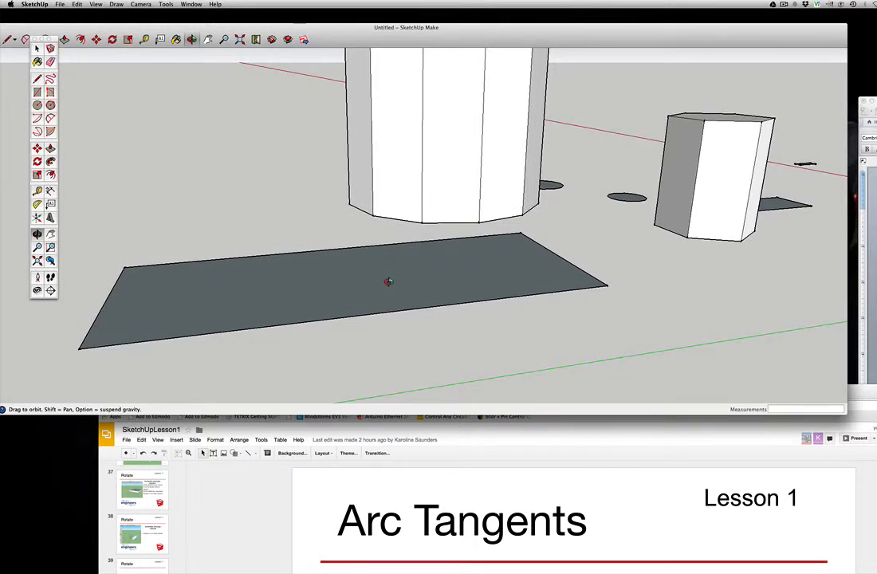
key("p")
key("space")
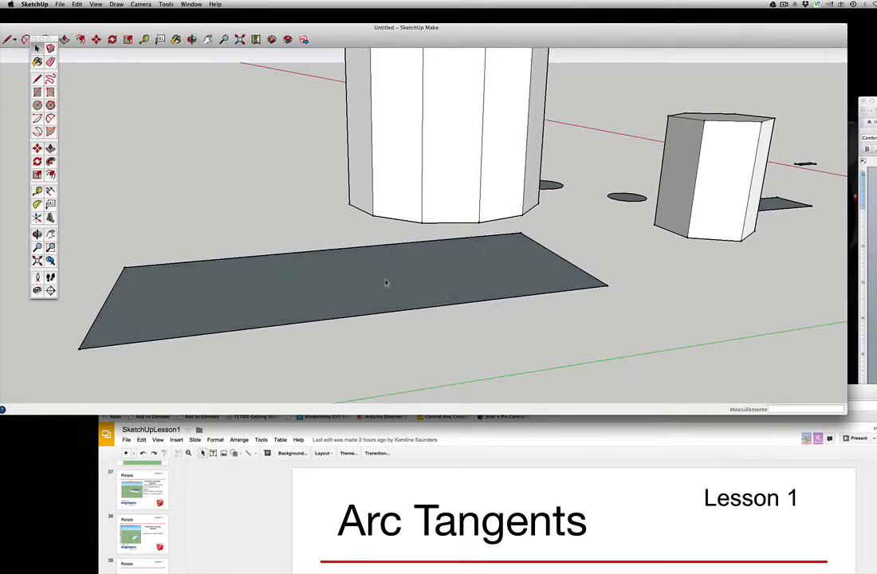
left_click(388, 282)
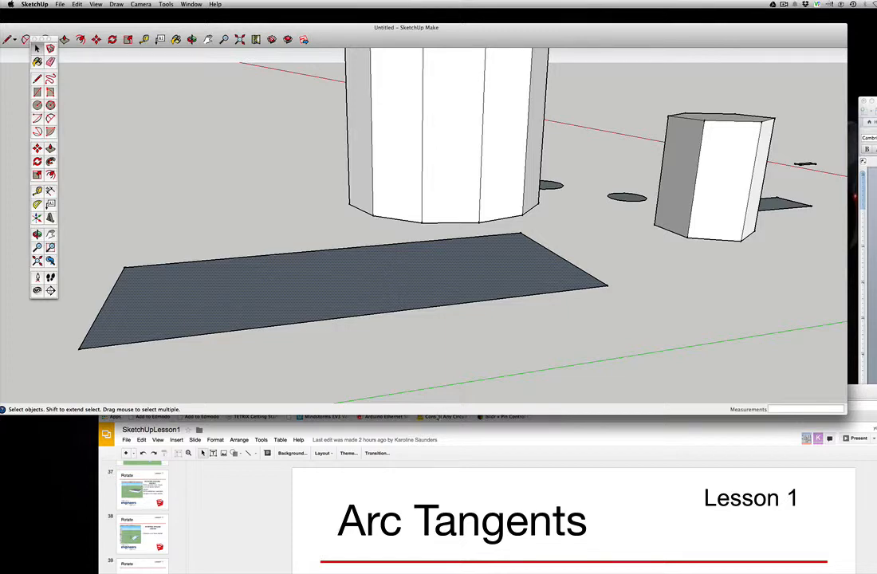
mouse_move(437, 414)
left_mouse_down()
mouse_move(452, 532)
mouse_move(458, 498)
mouse_move(472, 547)
left_mouse_up()
key("p")
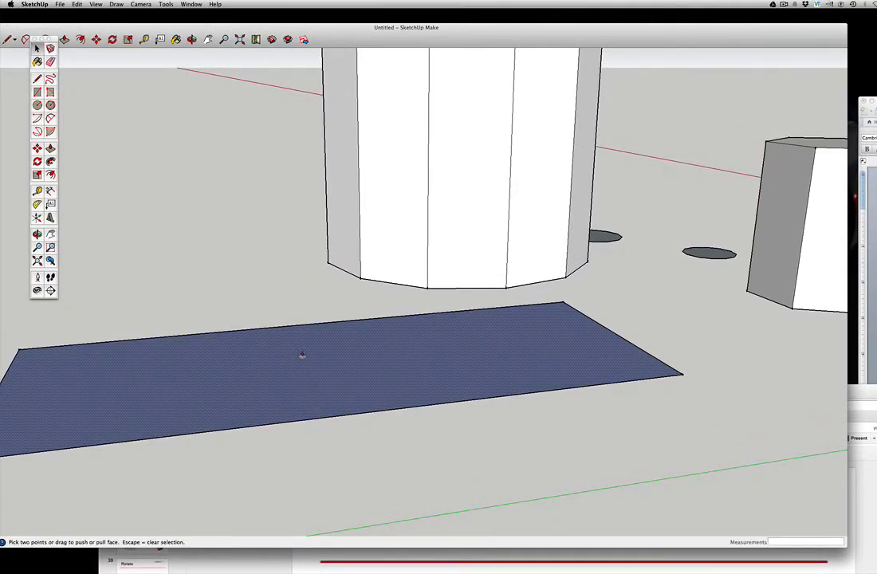
left_click_drag(295, 358, 303, 271)
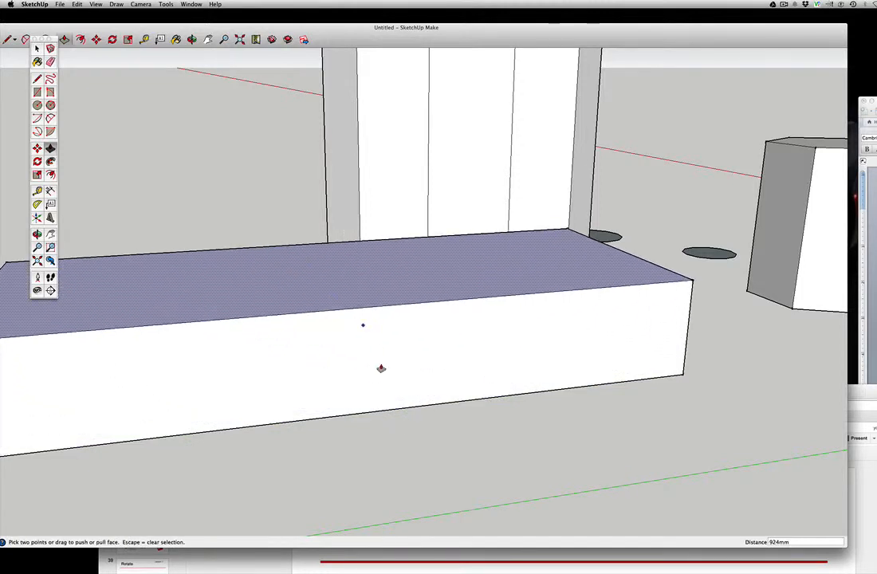
- Draw a tangent arc about 436 mm long with a bulge of about 102 mm across the upper corner of the box's end face
key("o")
left_click_drag(435, 426, 66, 383)
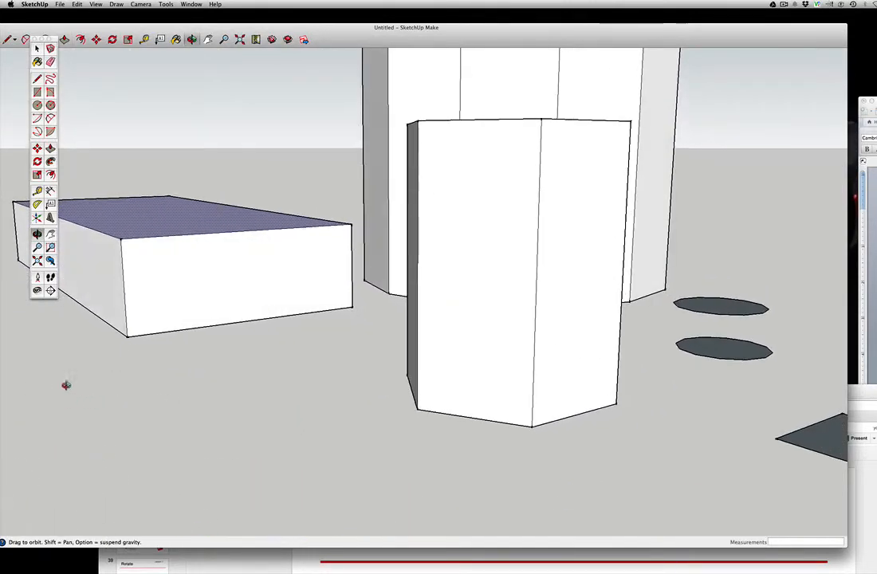
left_click(50, 118)
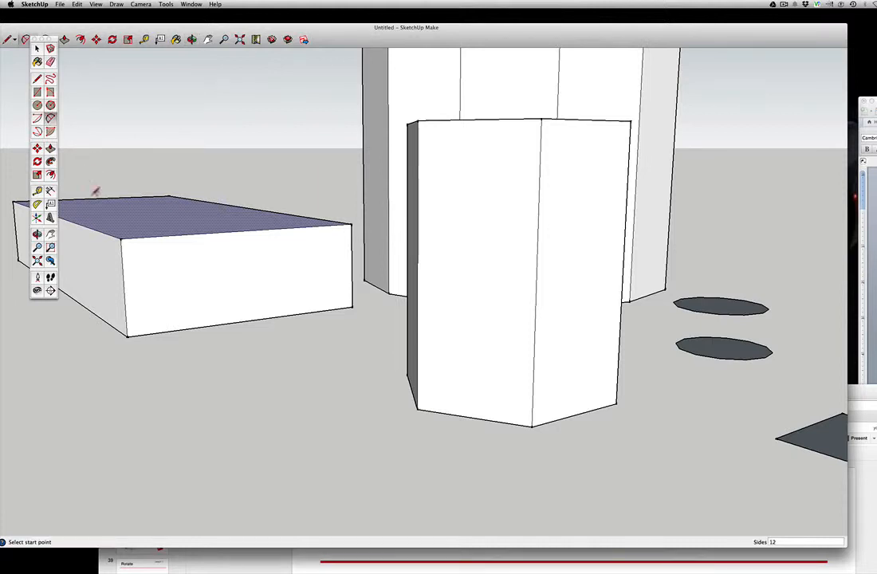
left_click(124, 268)
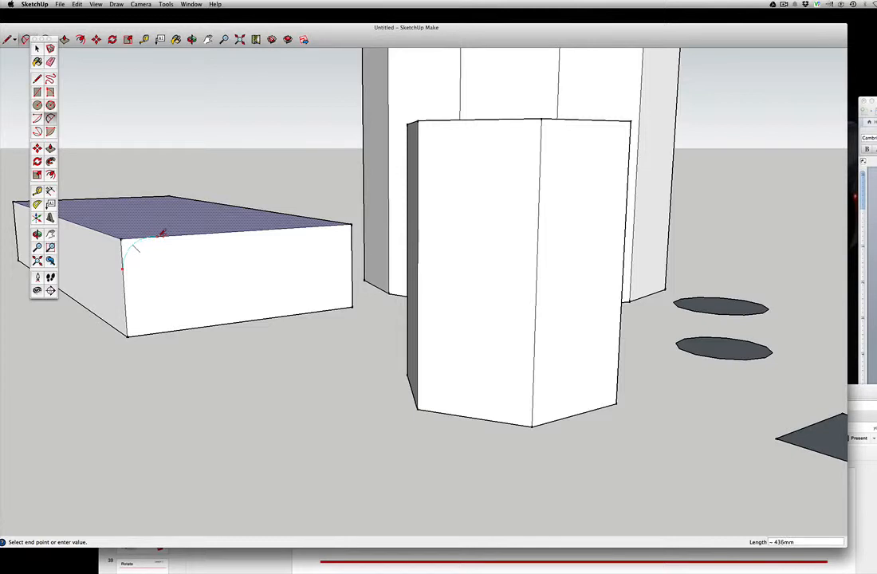
left_click(161, 234)
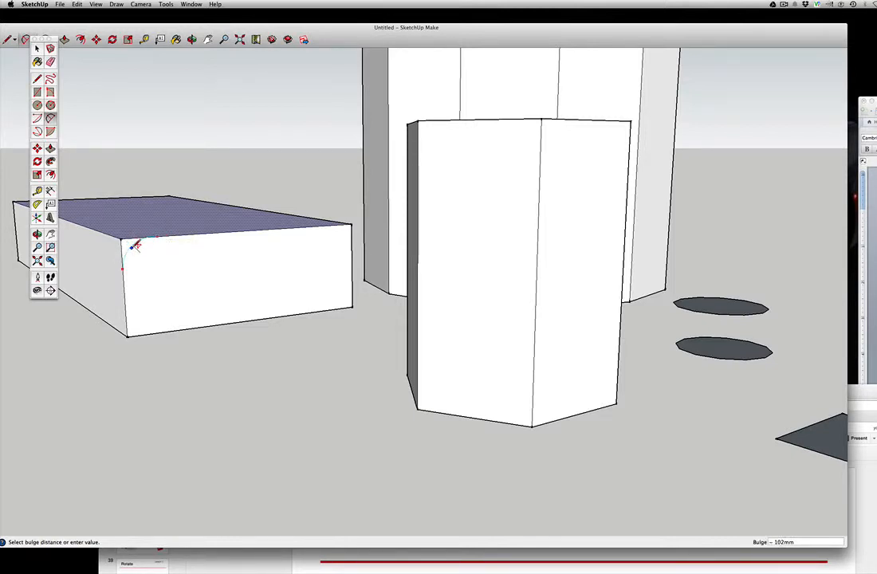
left_click(132, 243)
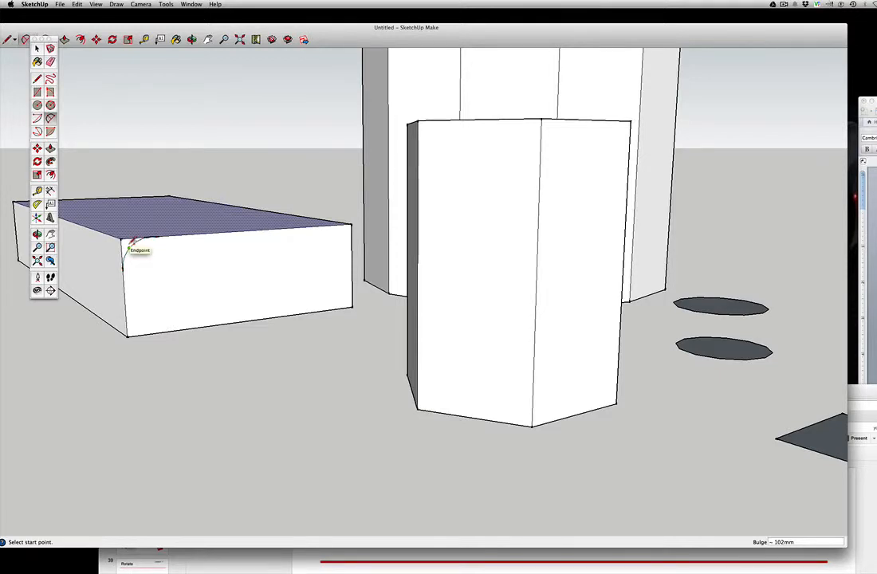
key("space")
left_click(130, 247)
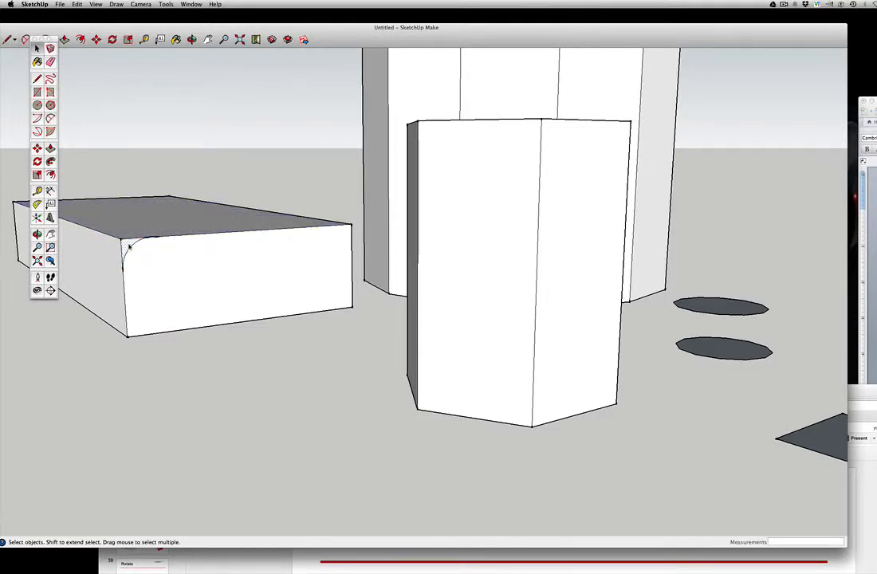
double_click(129, 247)
key("Delete")
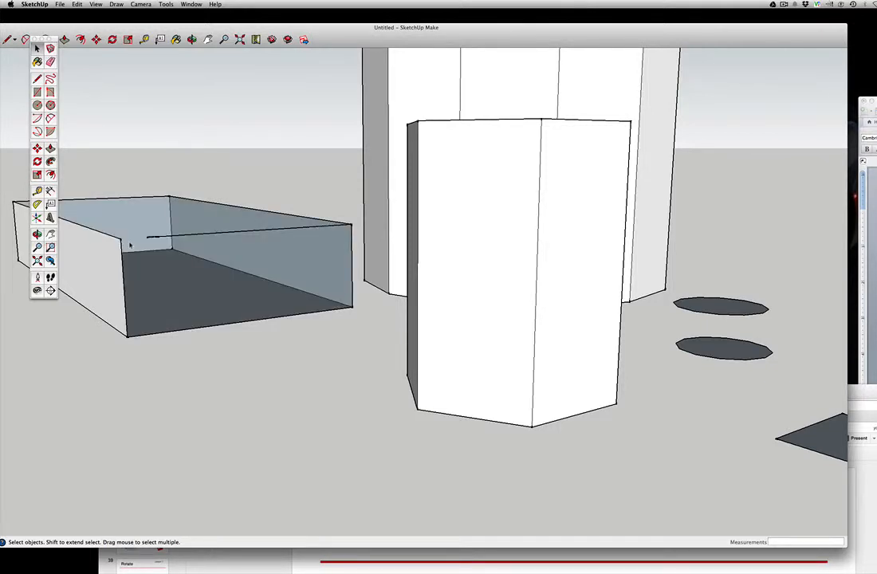
key("super+z")
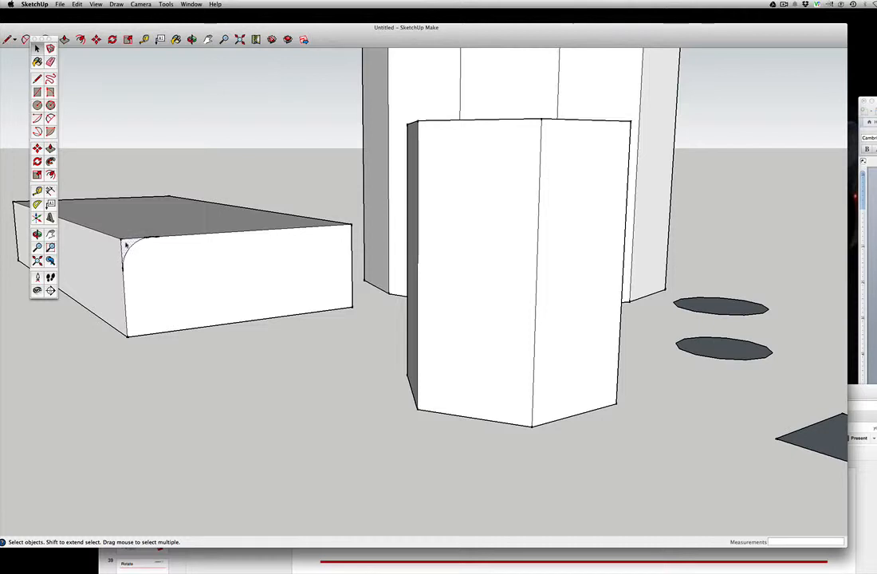
- Push the small corner face outside the arc about 5738 mm along the box to round off its long upper edge
key("p")
left_click_drag(125, 244, 20, 205)
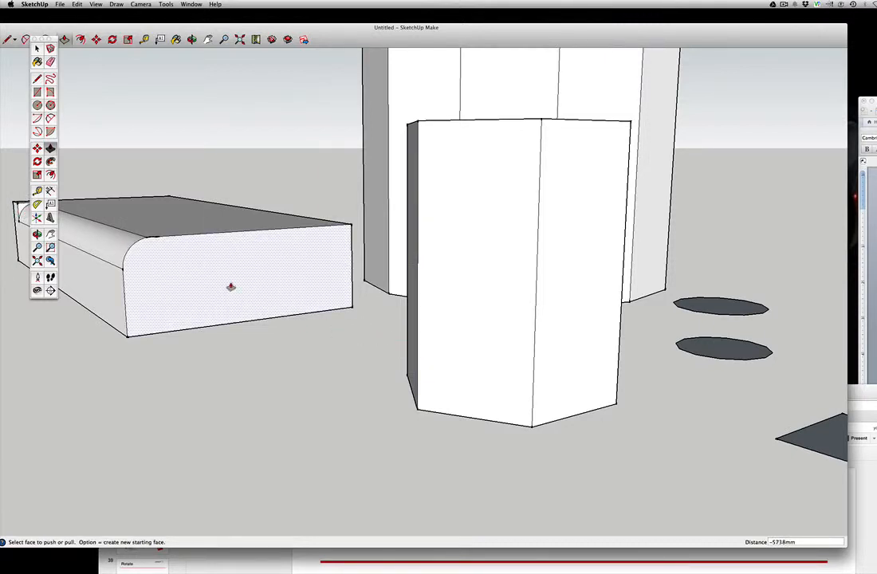
key("o")
left_click_drag(231, 291, 335, 313)
left_click_drag(80, 318, 144, 333)
left_click_drag(401, 309, 182, 319)
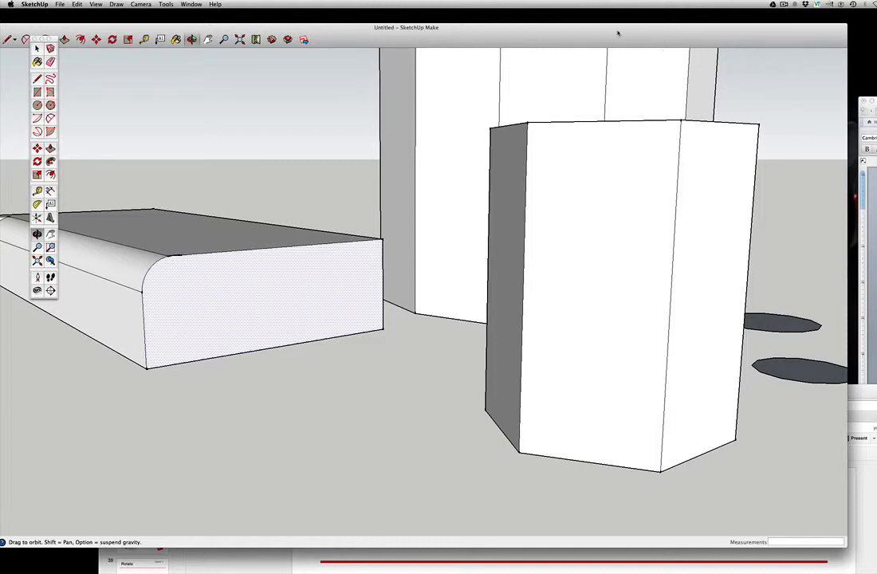
- Switch to the browser with the lesson slides and view the Text slides on anchored comments and 3D text objects
mouse_move(604, 24)
left_mouse_down()
mouse_move(719, 9)
mouse_move(671, 9)
left_mouse_up()
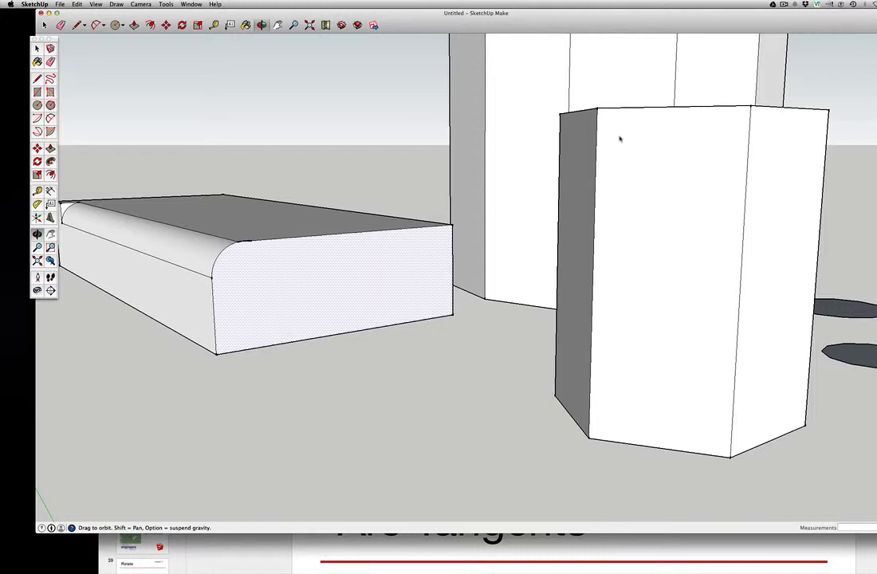
left_click(471, 542)
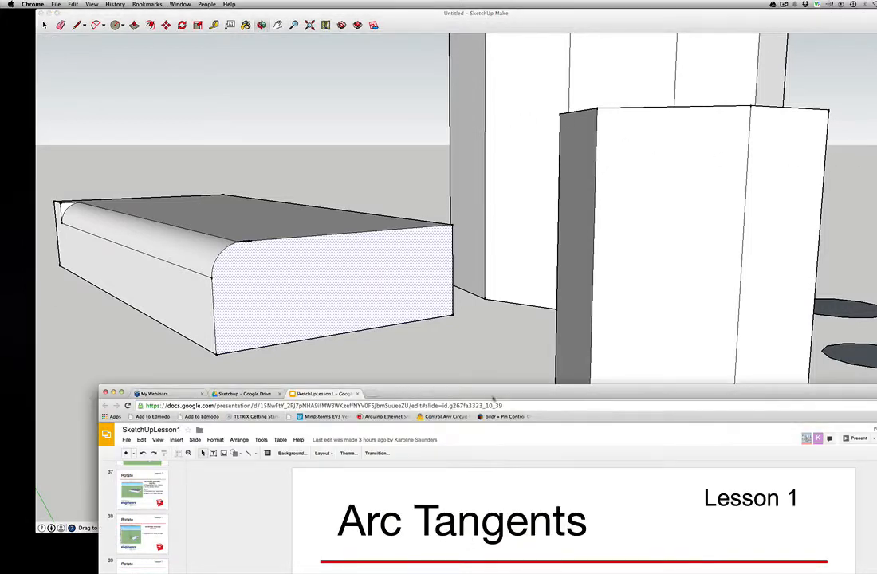
mouse_move(514, 391)
left_mouse_down()
mouse_move(451, 205)
mouse_move(427, 4)
left_mouse_up()
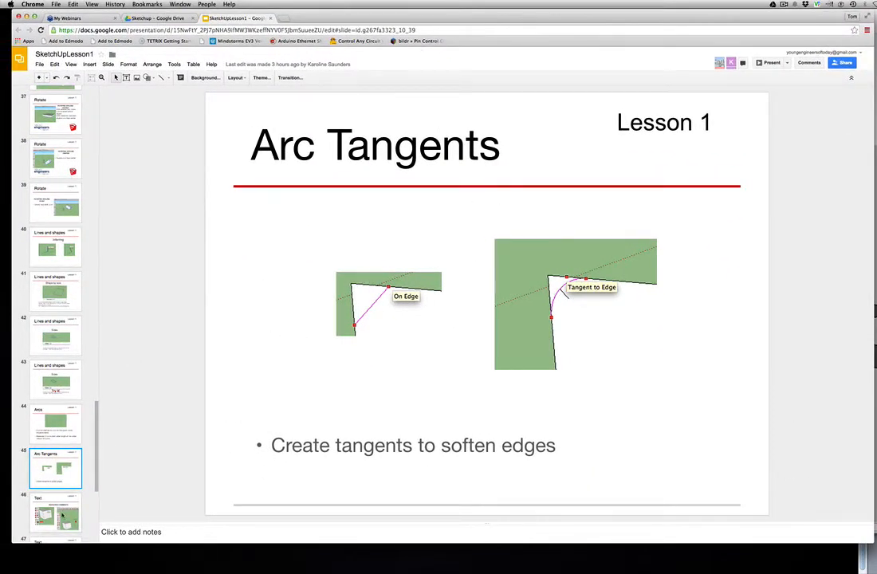
left_click(64, 514)
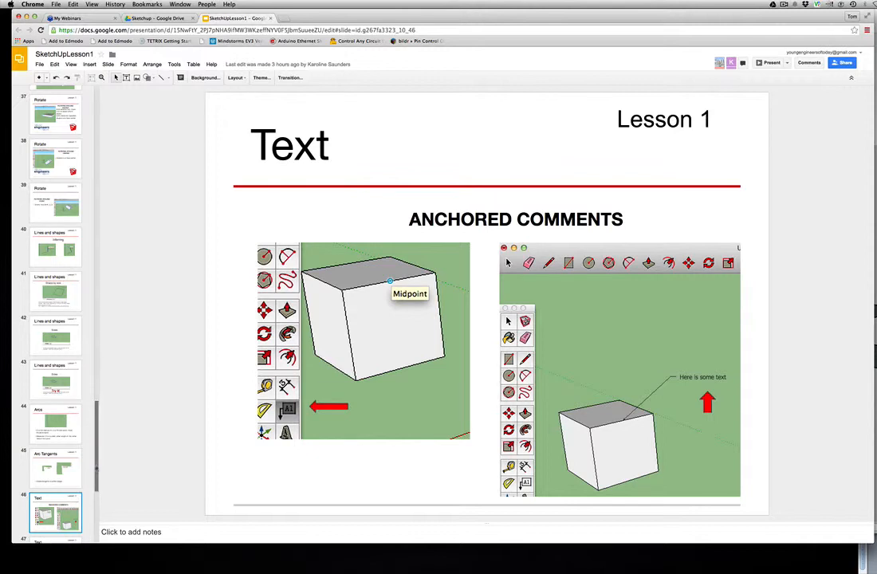
scroll(97, 496, "down", 2)
scroll(97, 496, "down", 3)
left_click(67, 416)
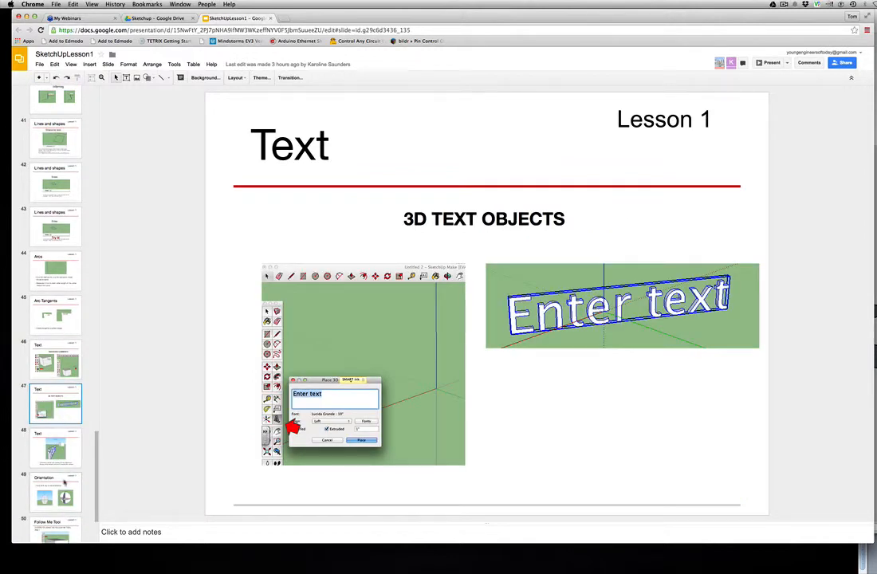
scroll(99, 488, "down", 4)
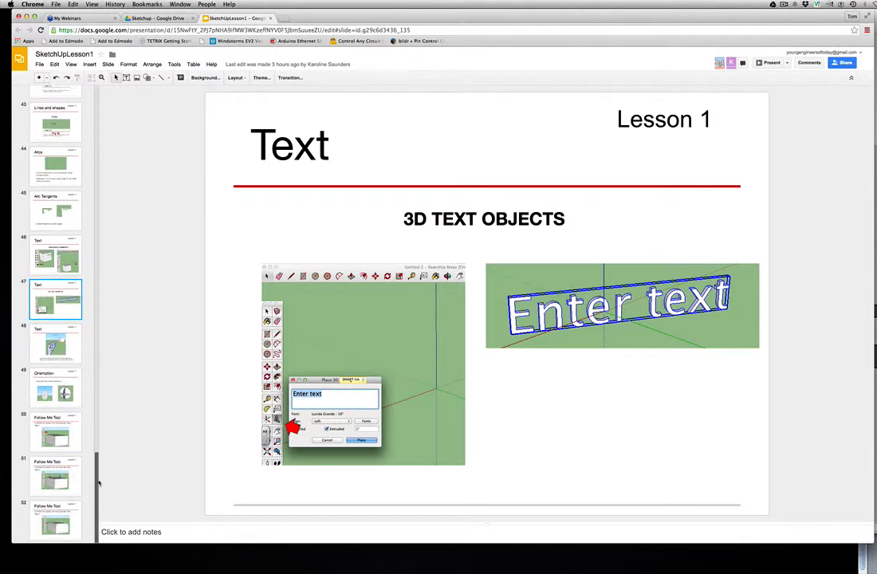
scroll(99, 478, "up", 1)
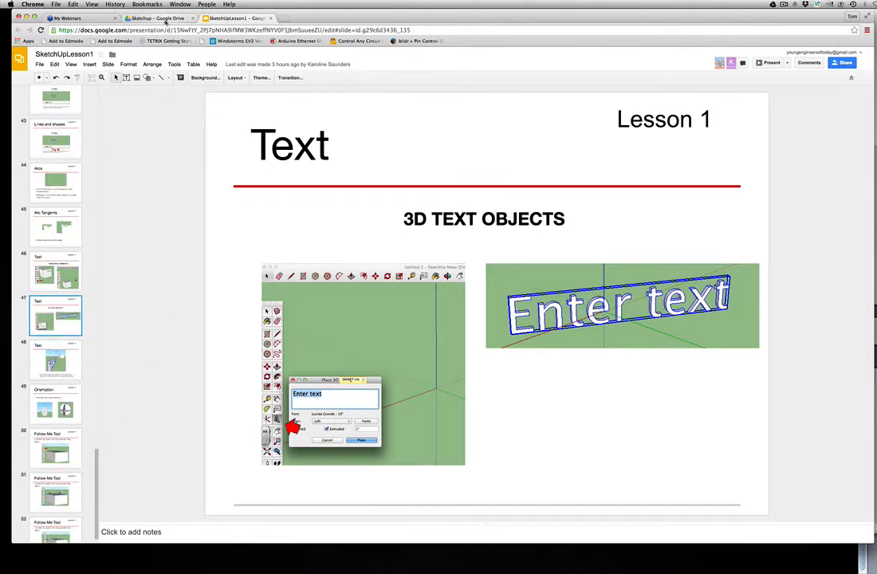
left_click(164, 19)
left_click(235, 18)
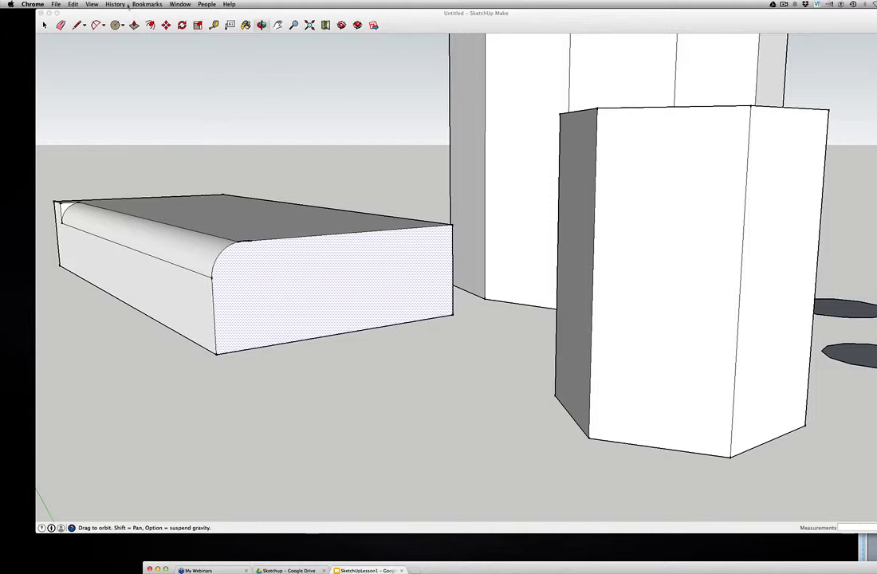
- Switch back to SketchUp and anchor a leader text label to the rounded edge's upper endpoint, placing the label above the box
left_click(88, 6)
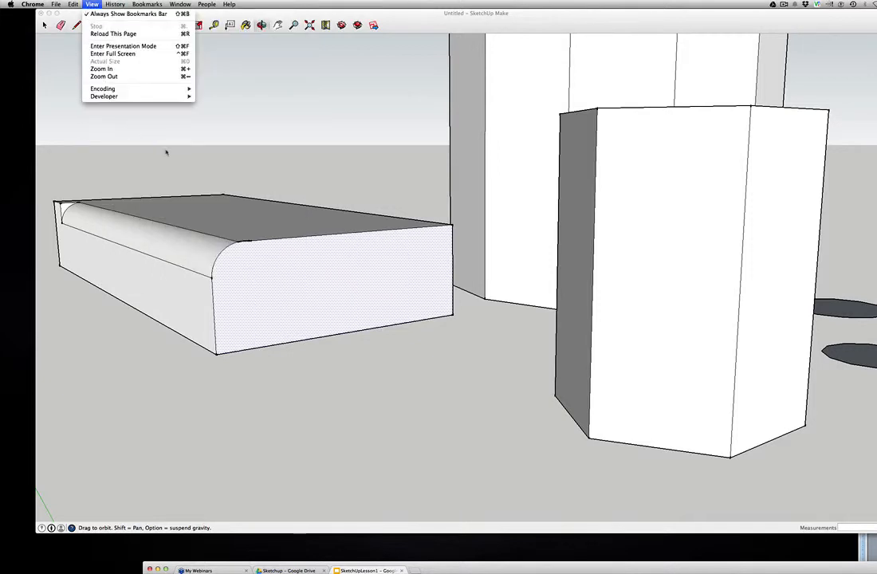
left_click(166, 152)
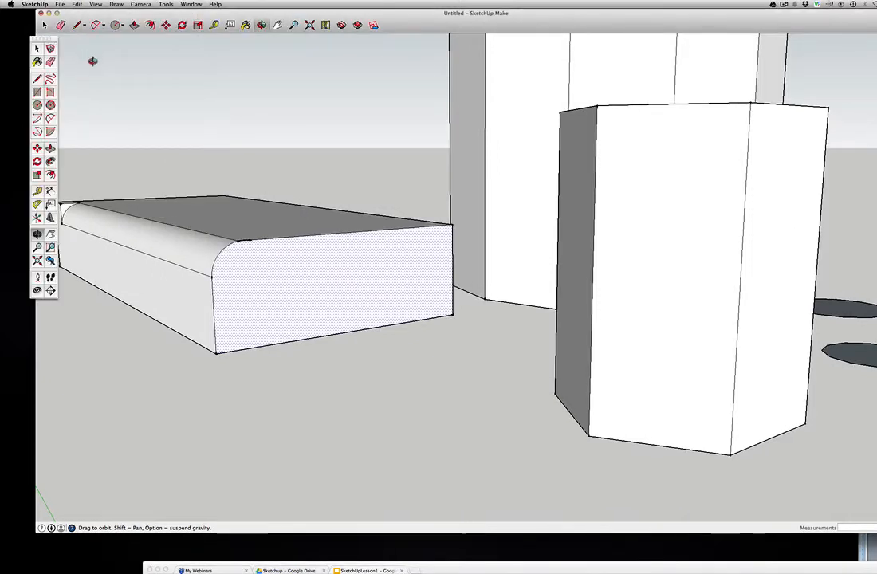
left_click(169, 4)
mouse_move(96, 4)
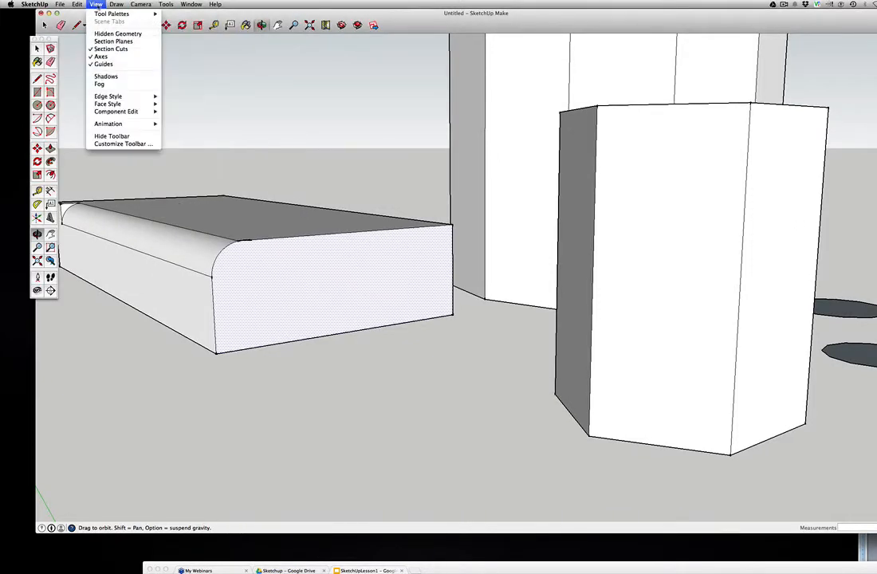
left_click(83, 158)
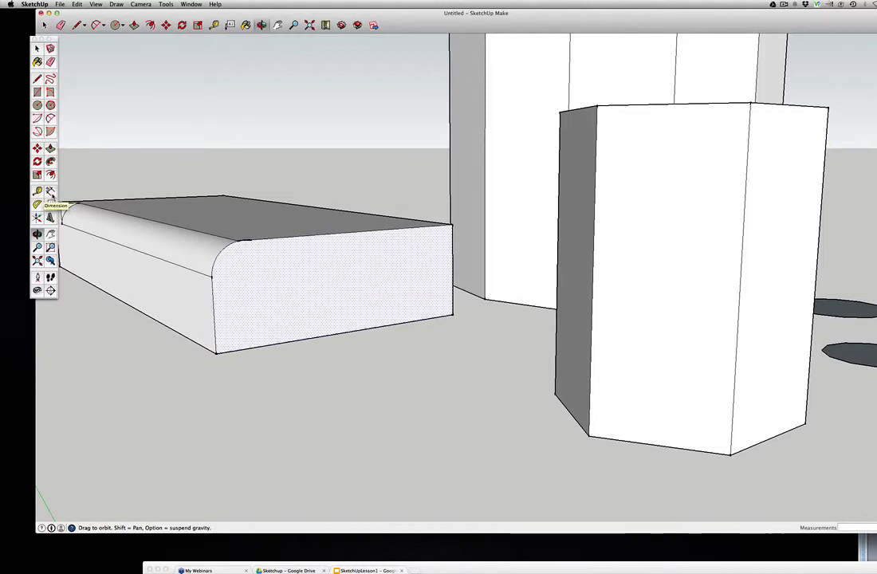
left_click(50, 205)
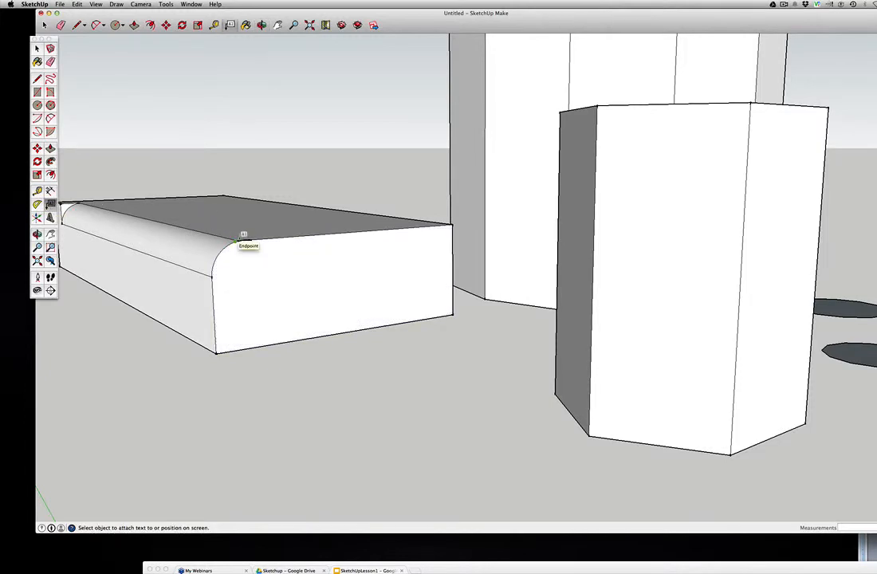
left_click(237, 241)
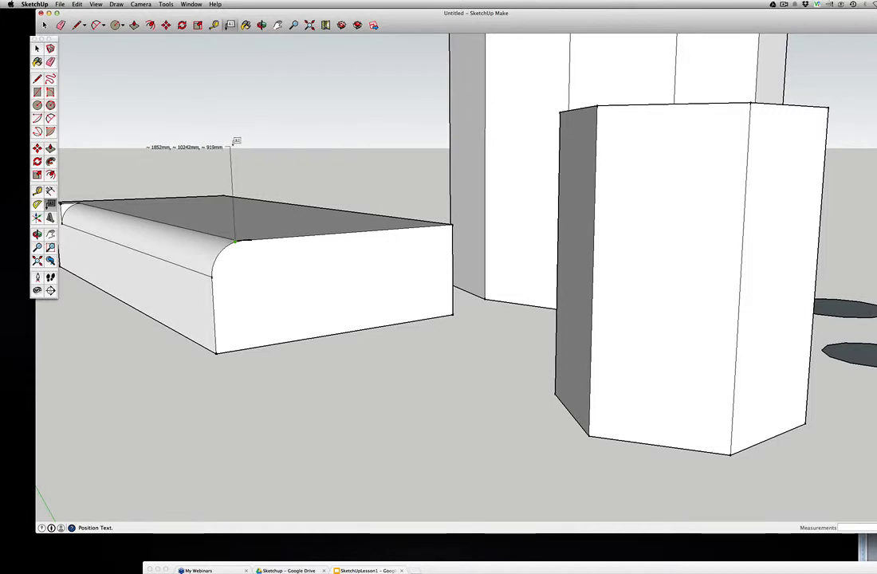
left_click(227, 144)
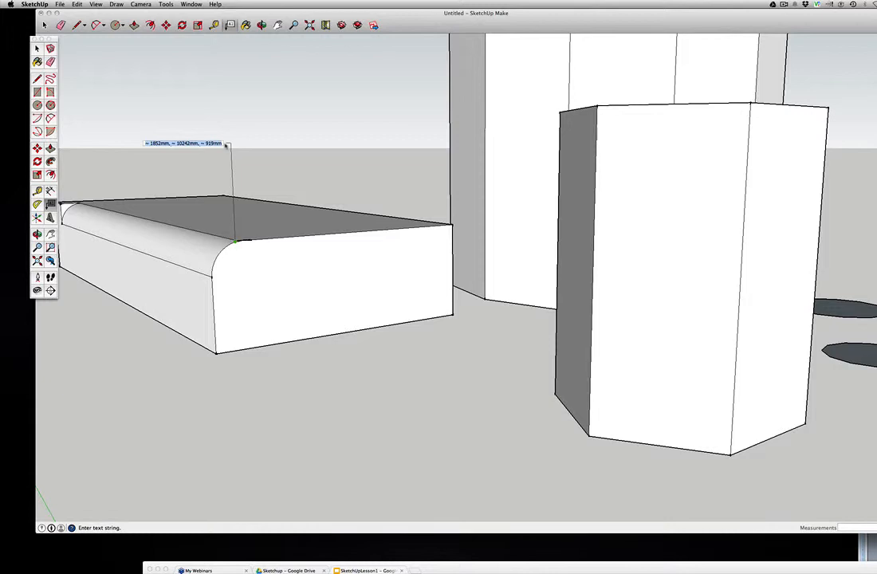
- Set the anchored label's text to "This is the beginning of using Sketch Up"
type("This")
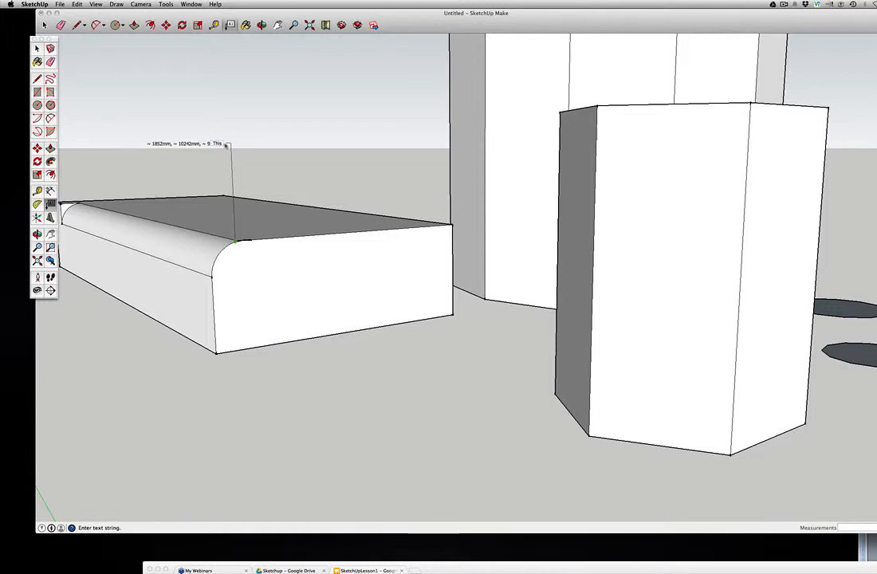
type(" is the bed")
type("inning of using")
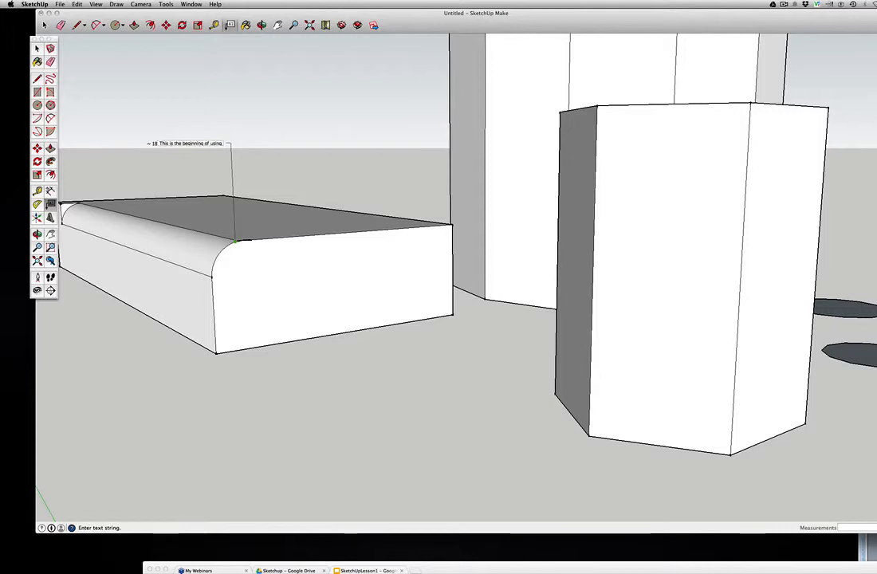
type(" Sket")
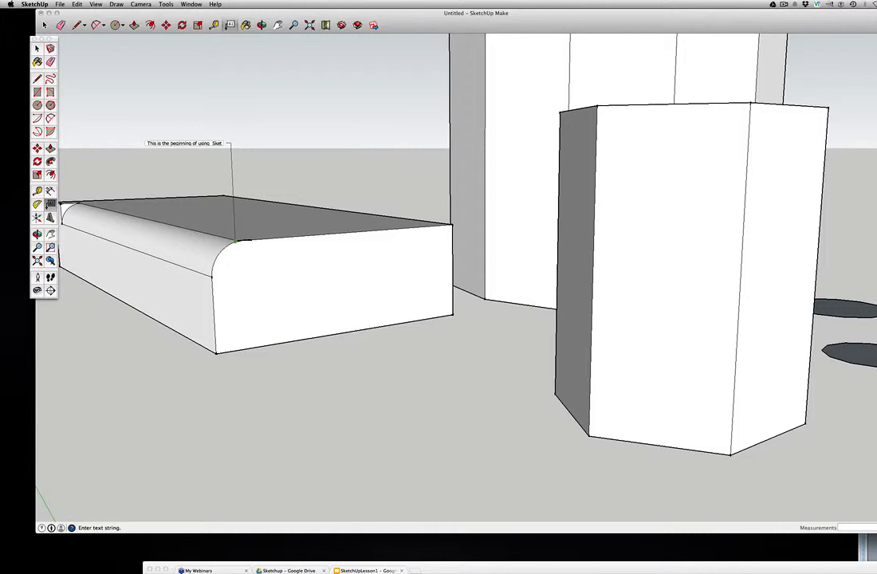
type("ch Up")
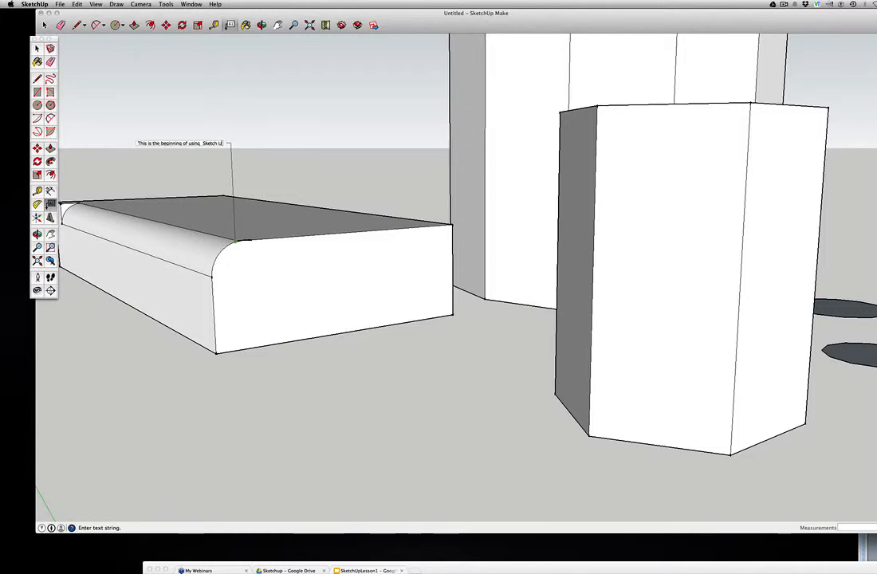
left_click(231, 159)
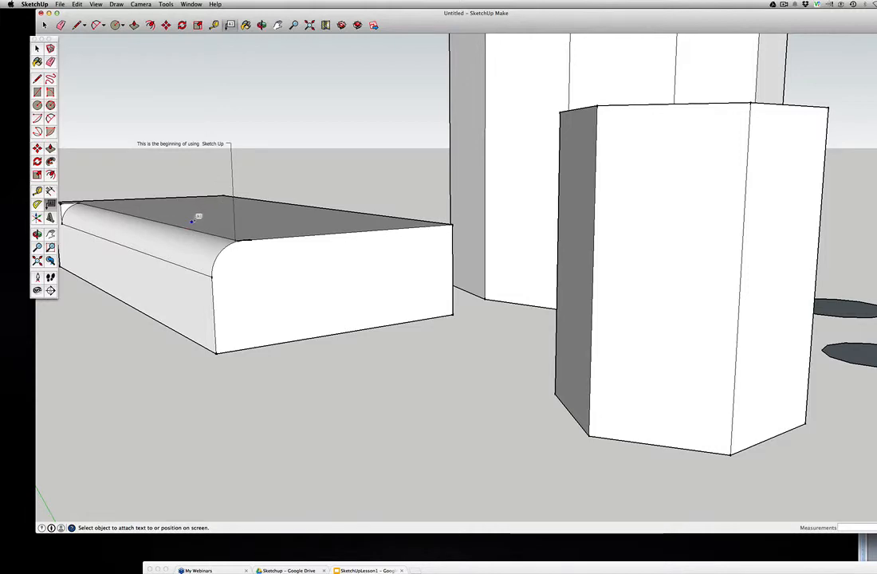
- Create 3D text reading "Here is 3 D text" and place it on the box's long side face, just below the rounded edge
key("o")
left_click_drag(242, 224, 412, 246)
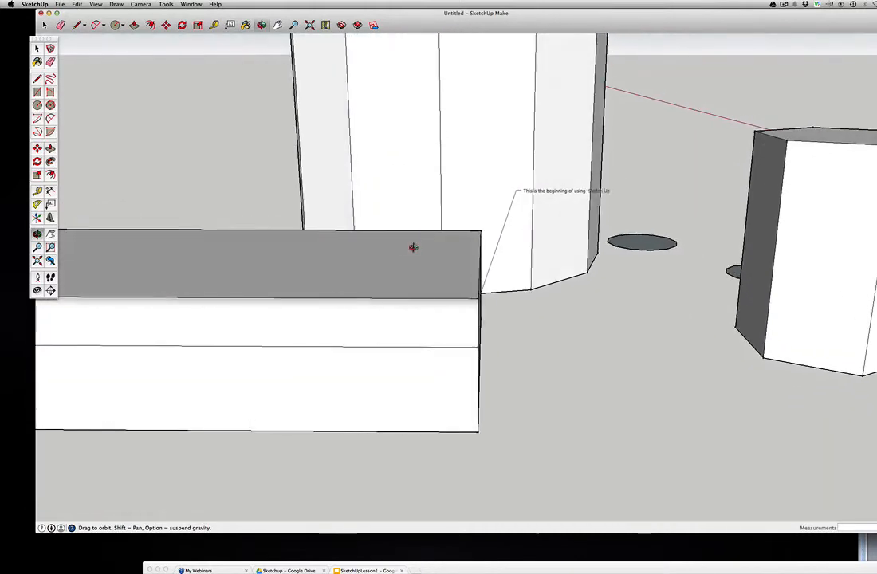
left_click_drag(584, 204, 285, 191)
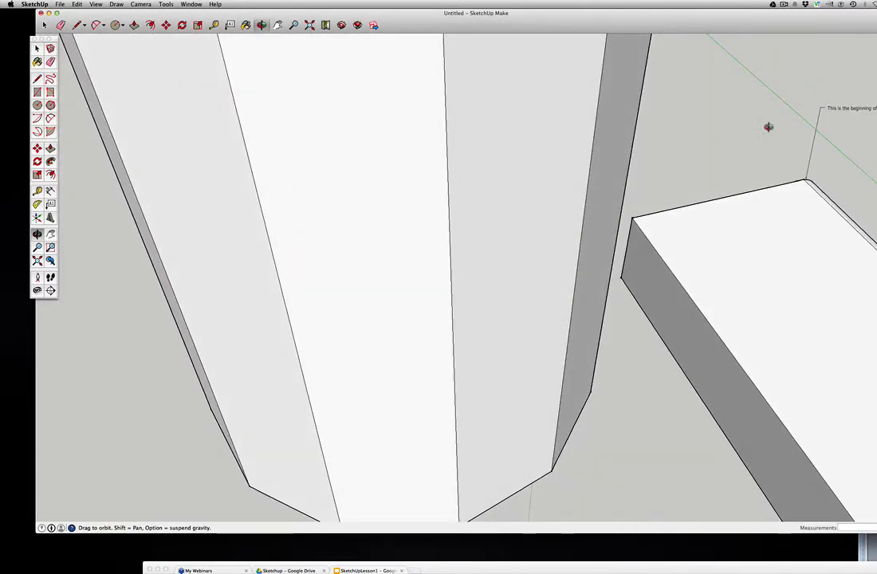
left_click_drag(859, 131, 805, 39)
mouse_move(843, 219)
left_mouse_down()
mouse_move(724, 125)
mouse_move(789, 137)
mouse_move(720, 150)
mouse_move(656, 147)
mouse_move(548, 188)
mouse_move(814, 192)
mouse_move(696, 189)
mouse_move(687, 197)
mouse_move(555, 207)
mouse_move(657, 183)
mouse_move(507, 190)
left_mouse_up()
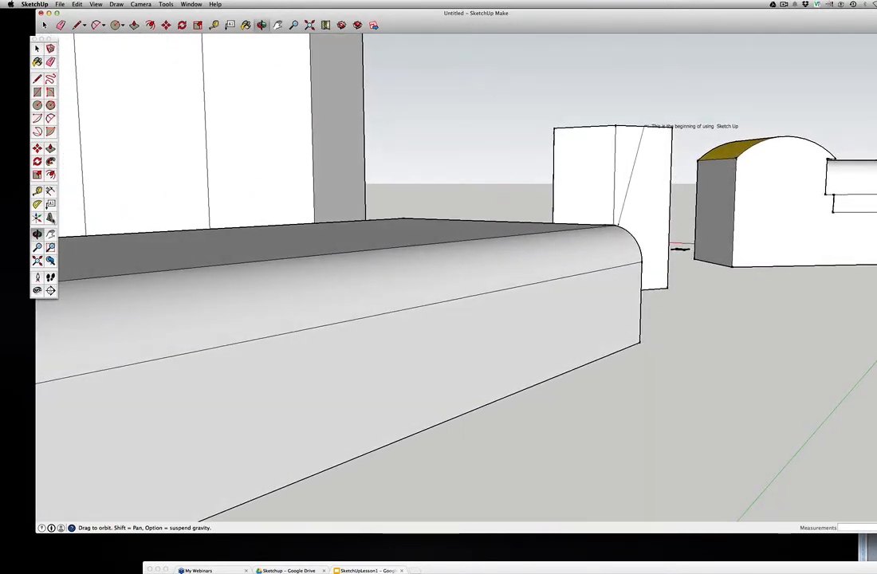
left_click(50, 217)
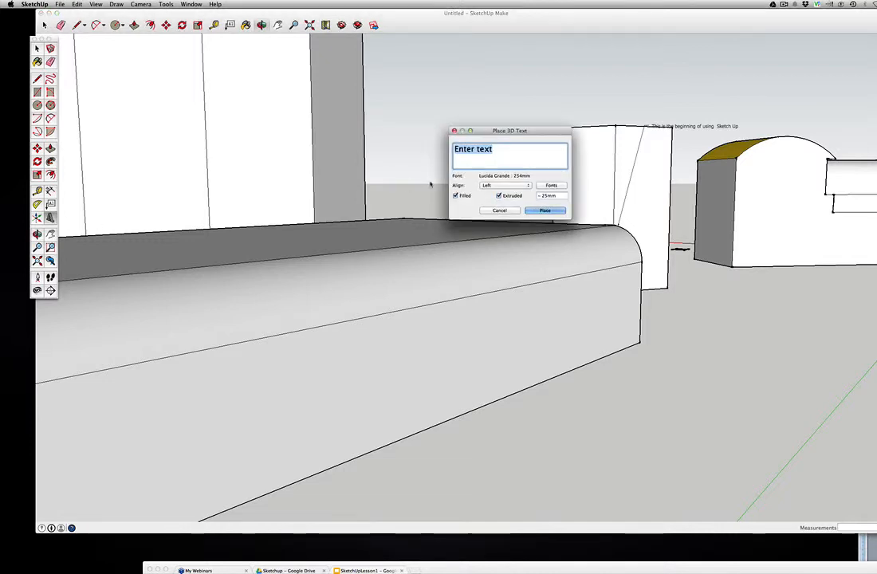
type("Here is 3")
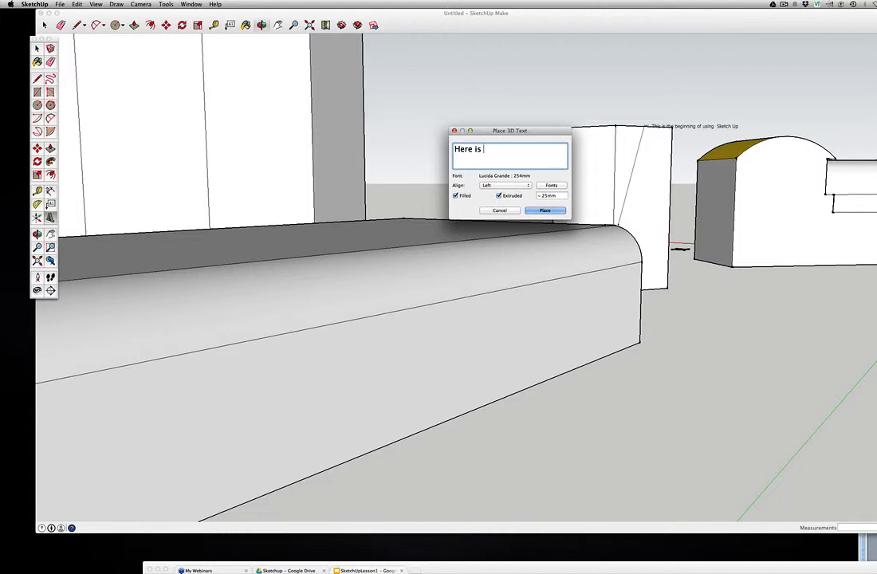
type(" D text")
left_click(547, 210)
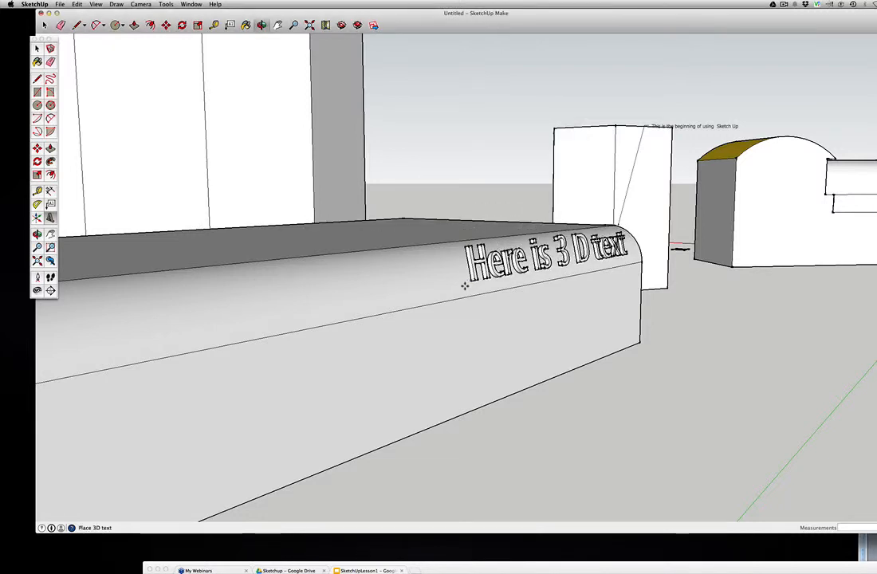
left_click(462, 338)
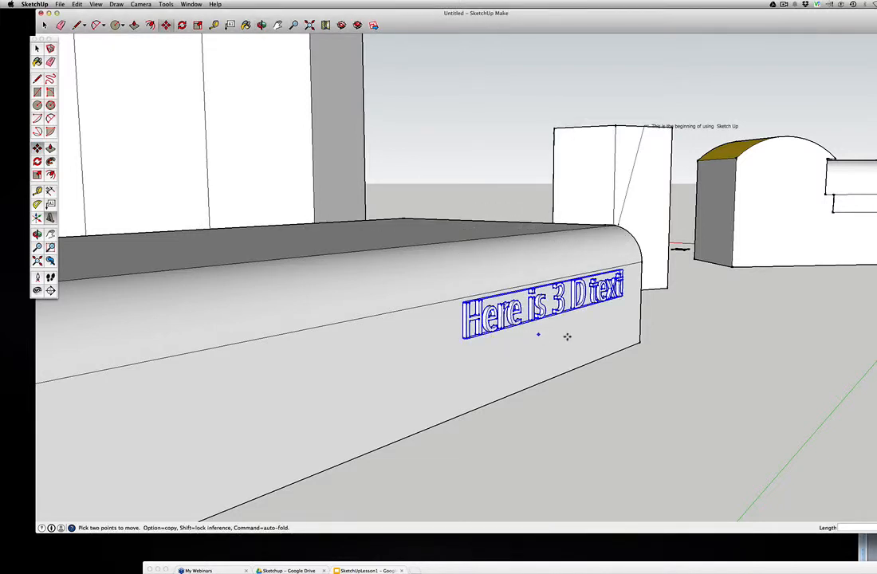
middle_click_drag(493, 354, 611, 288)
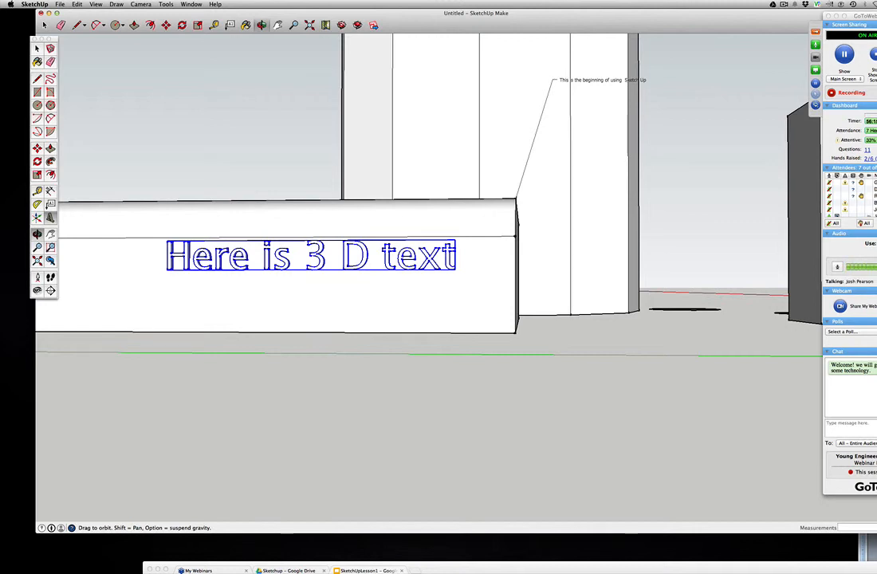
- Review the attendees' questions in the GoToWebinar control panel and close the question list
left_click(868, 150)
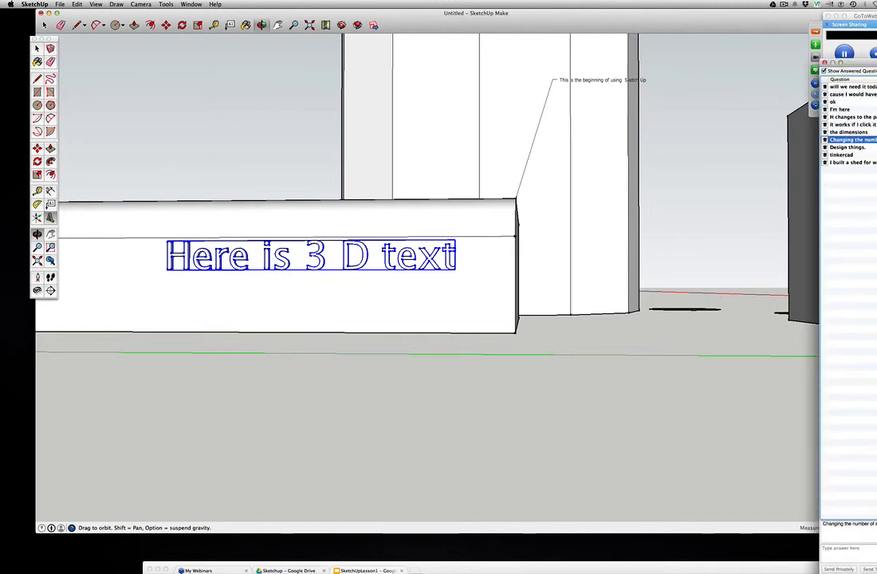
left_click(824, 62)
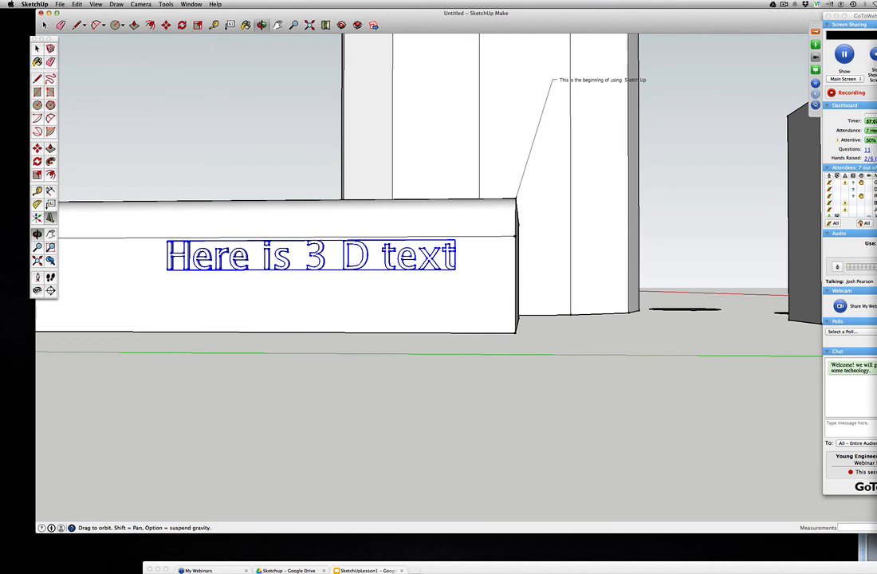
mouse_move(875, 32)
left_mouse_down()
mouse_move(804, 28)
mouse_move(876, 23)
left_mouse_up()
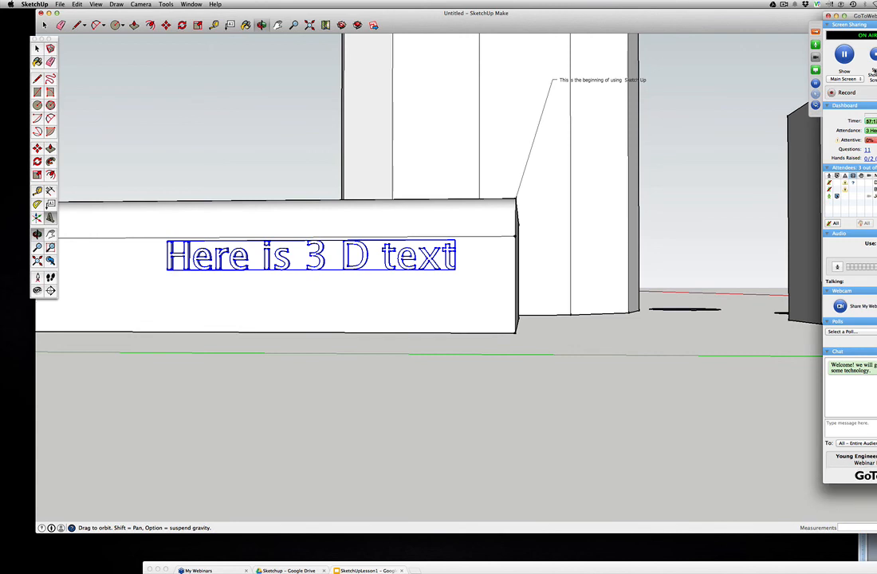
left_click(785, 5)
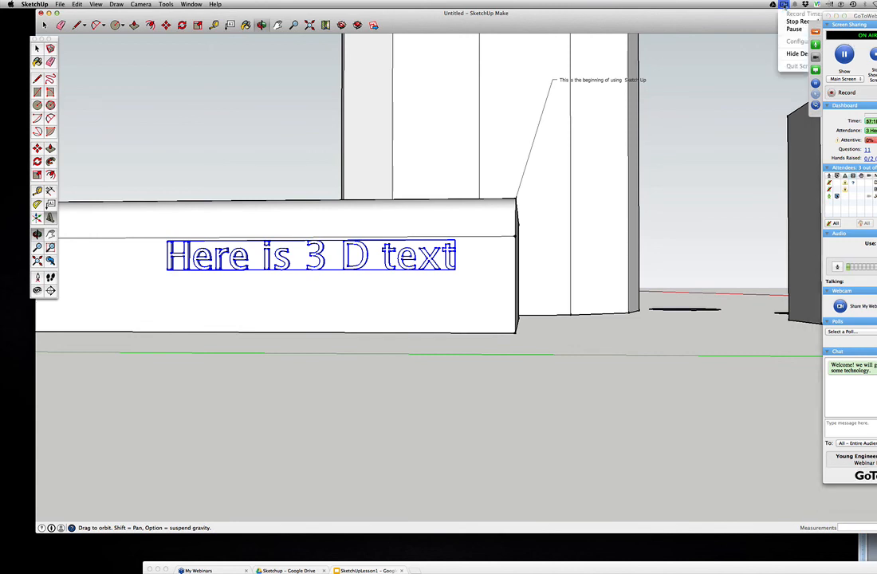